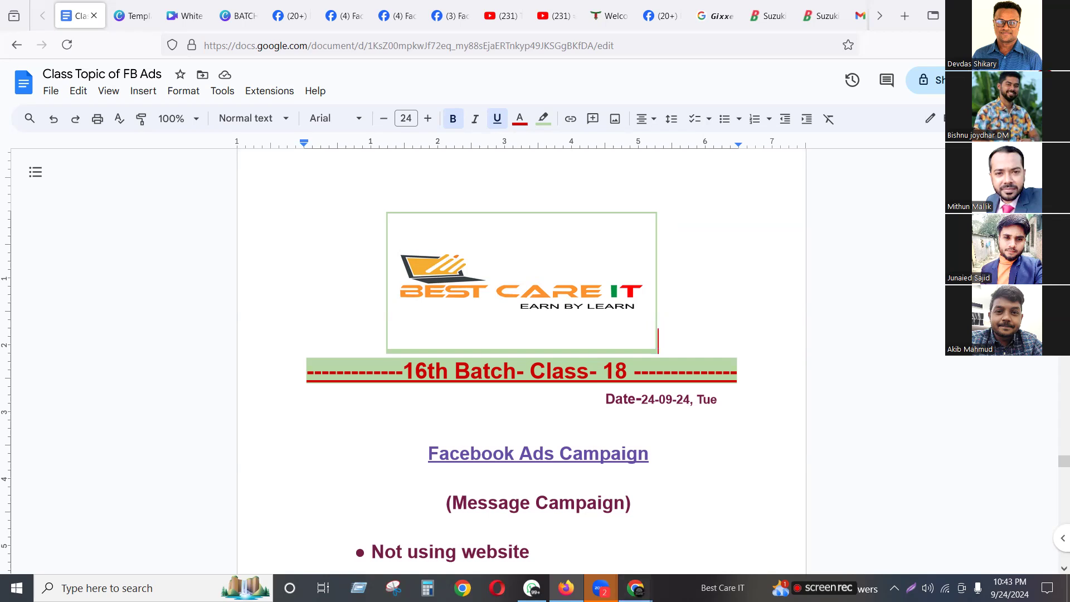
Bring the Tavaas dark maroon two-piece product page window to the front from the taskbar
mouse_move(636, 588)
click(596, 535)
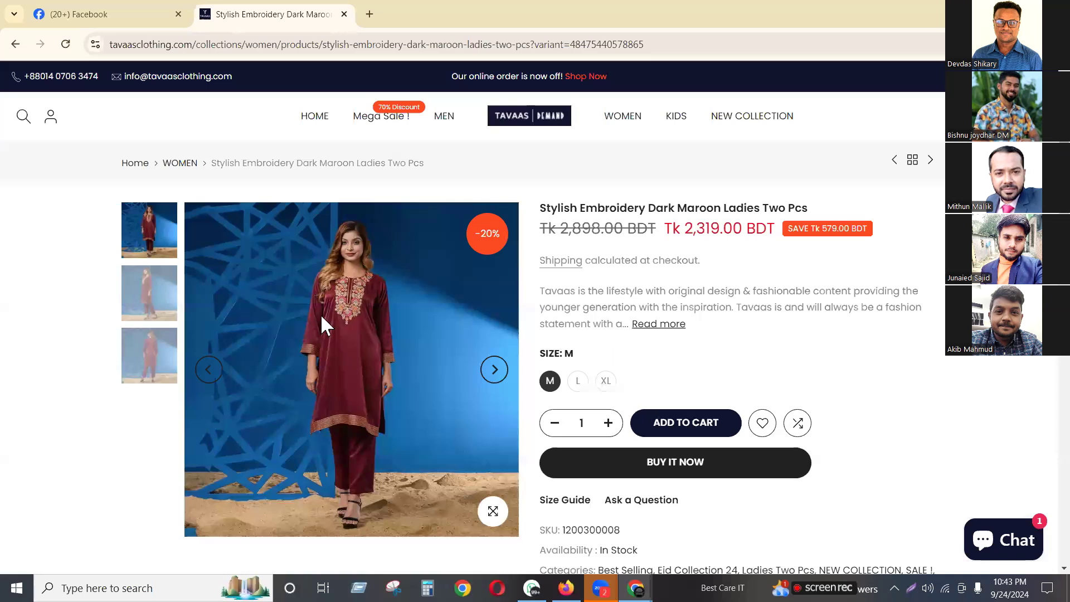
Capture the maroon two-piece product image and save it as Screenshot_72 in Downloads
scroll(312, 318, down, 1)
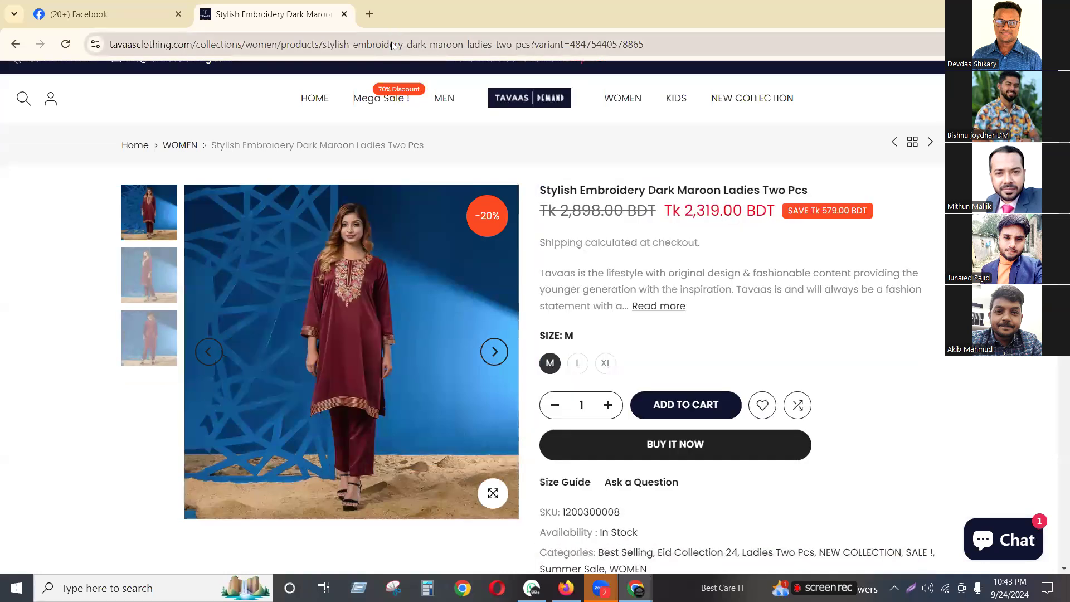
click(394, 46)
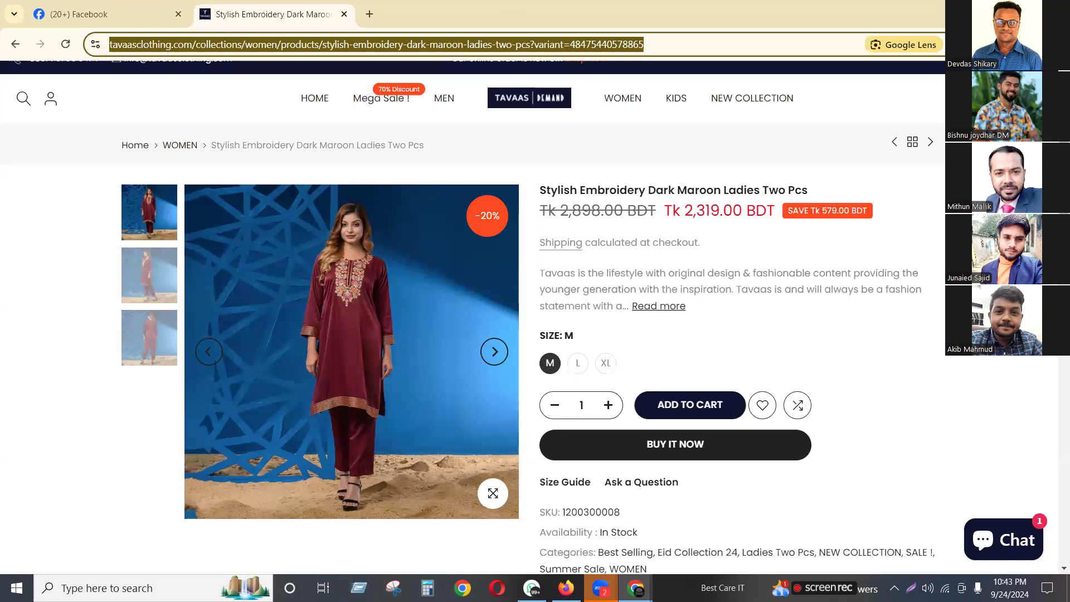
key(alt+s)
drag(182, 180, 249, 265)
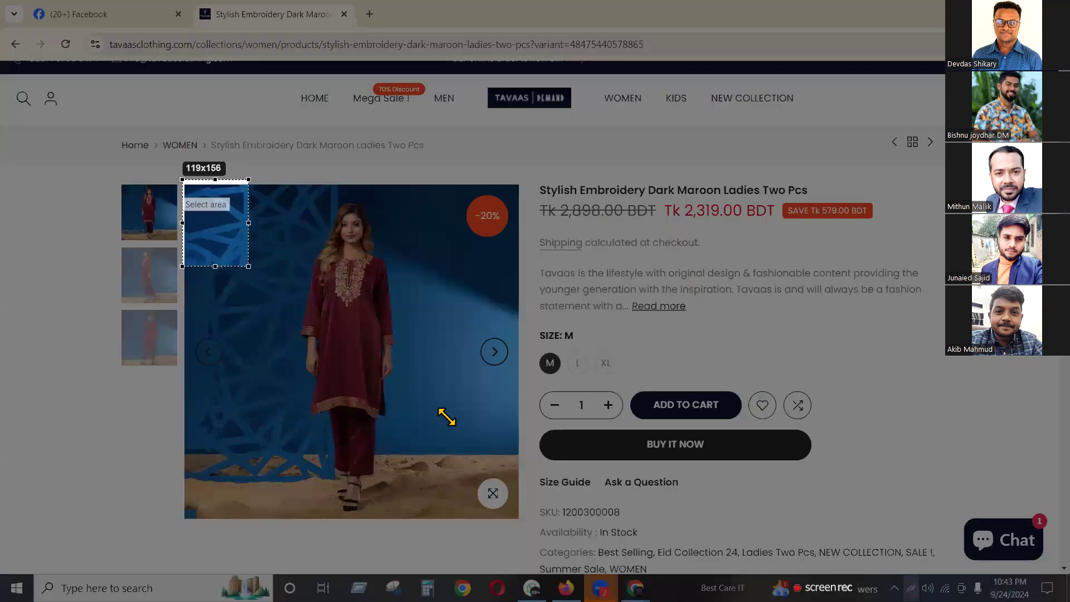
drag(446, 417, 517, 520)
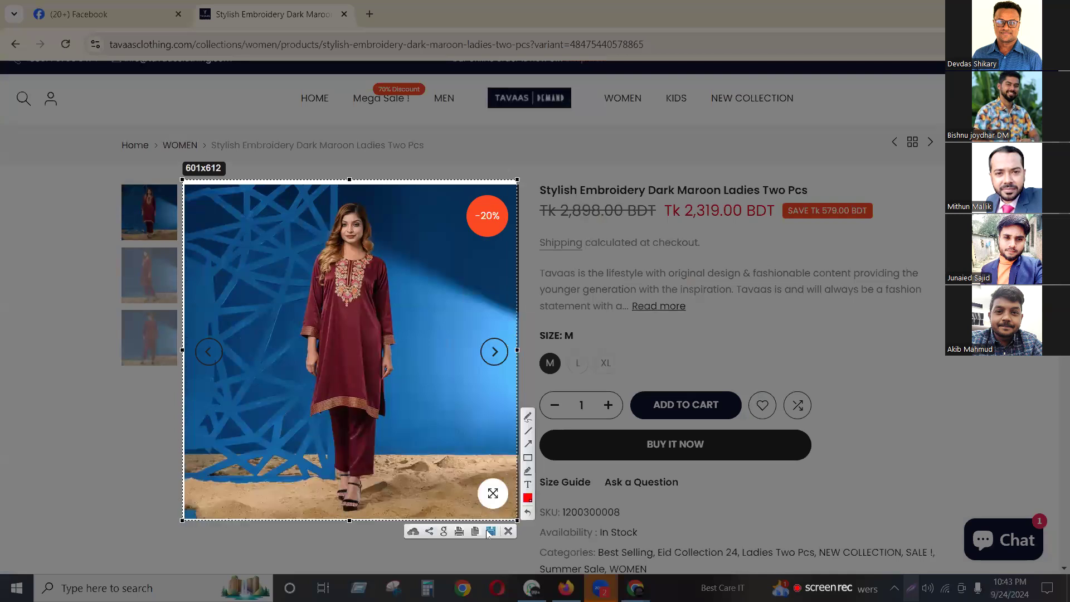
click(490, 531)
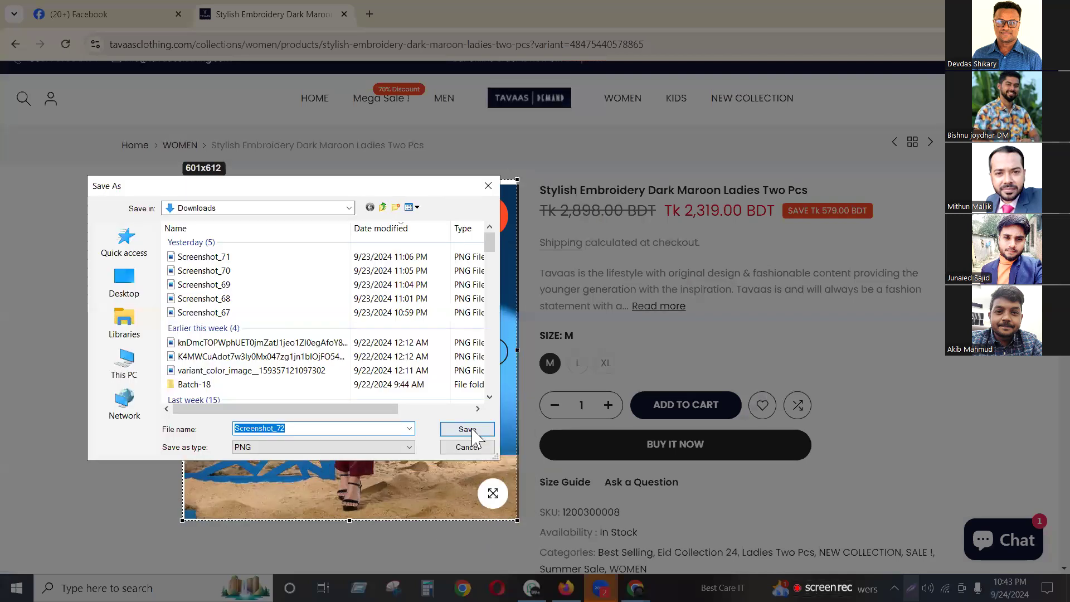
key(Return)
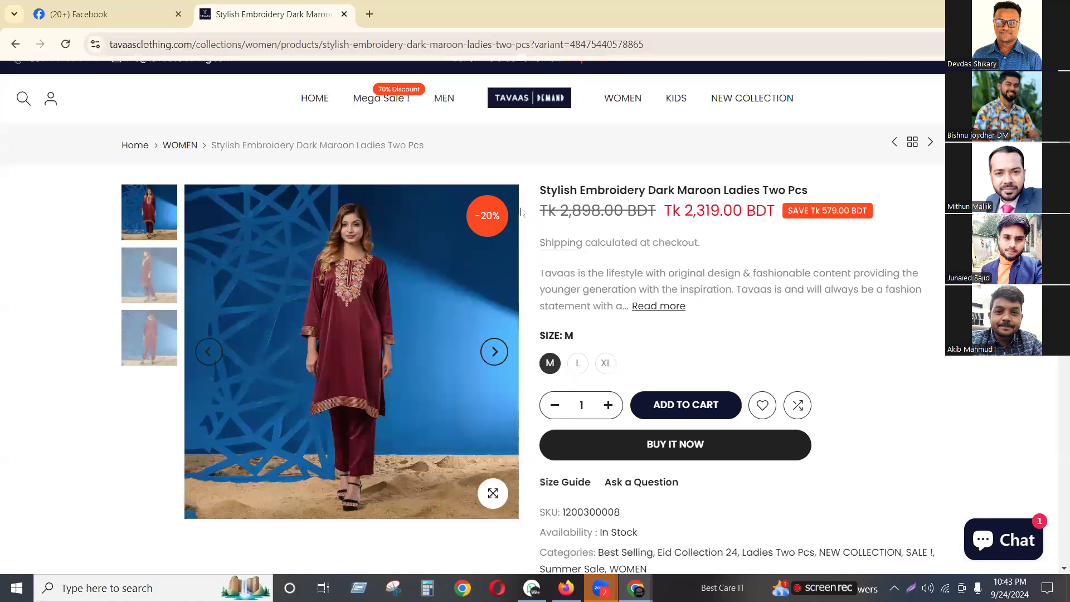
Select the product title, description and shipping note, then open a new browser tab
drag(537, 191, 803, 191)
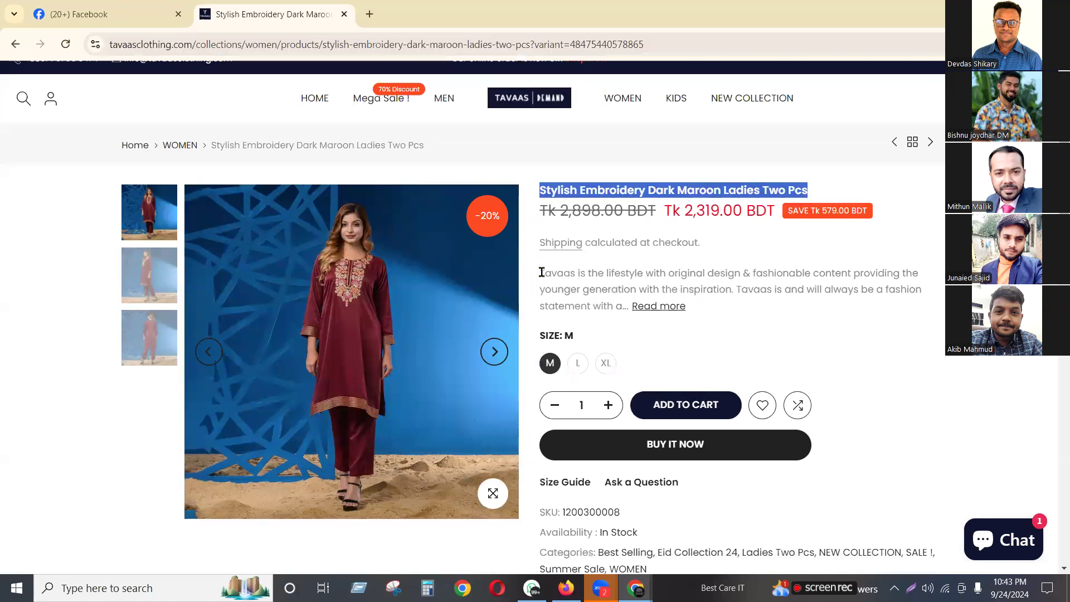
drag(539, 273, 545, 273)
drag(767, 277, 863, 273)
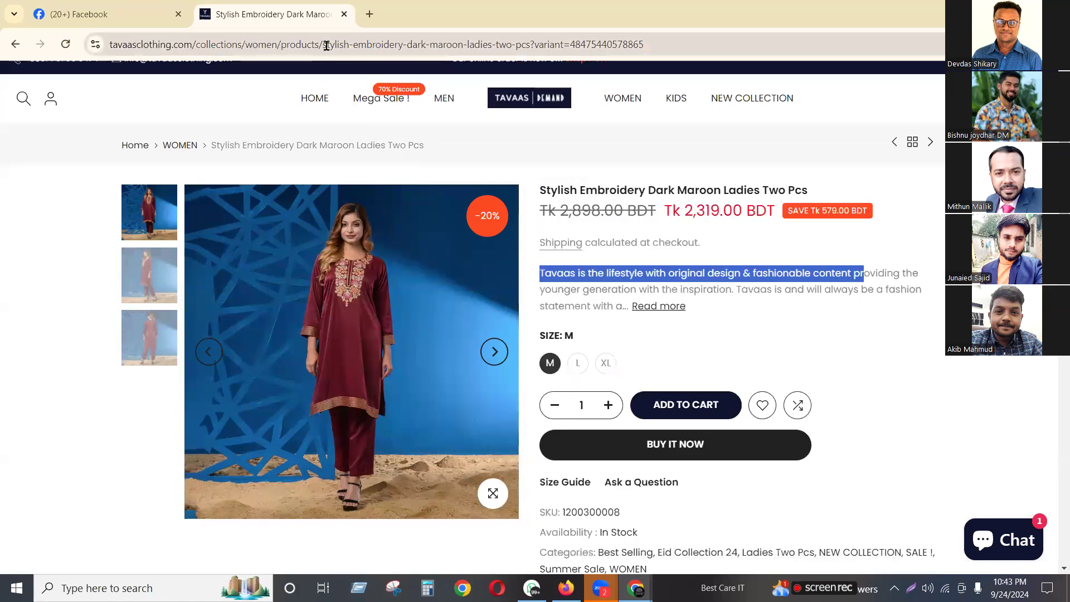
click(327, 45)
triple_click(619, 242)
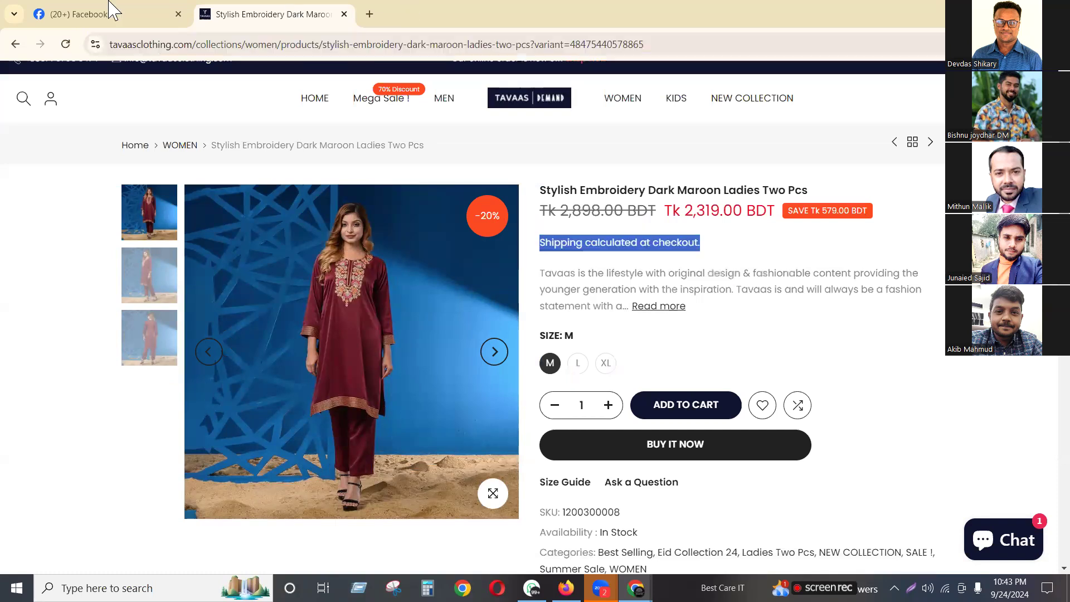
click(368, 15)
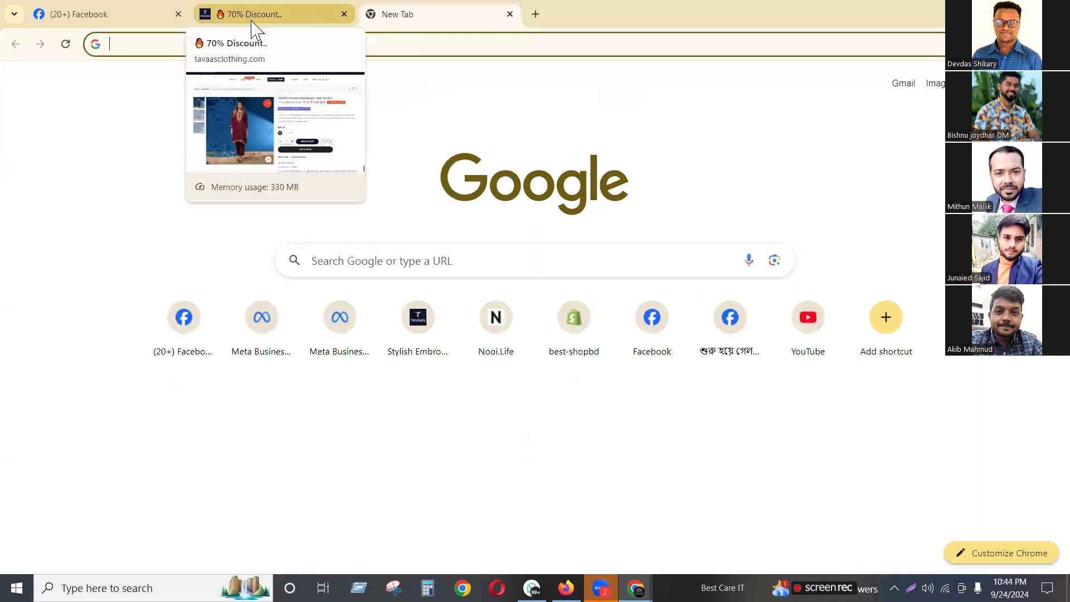
Go to the Facebook tab and switch into managing the Baby Page
click(93, 14)
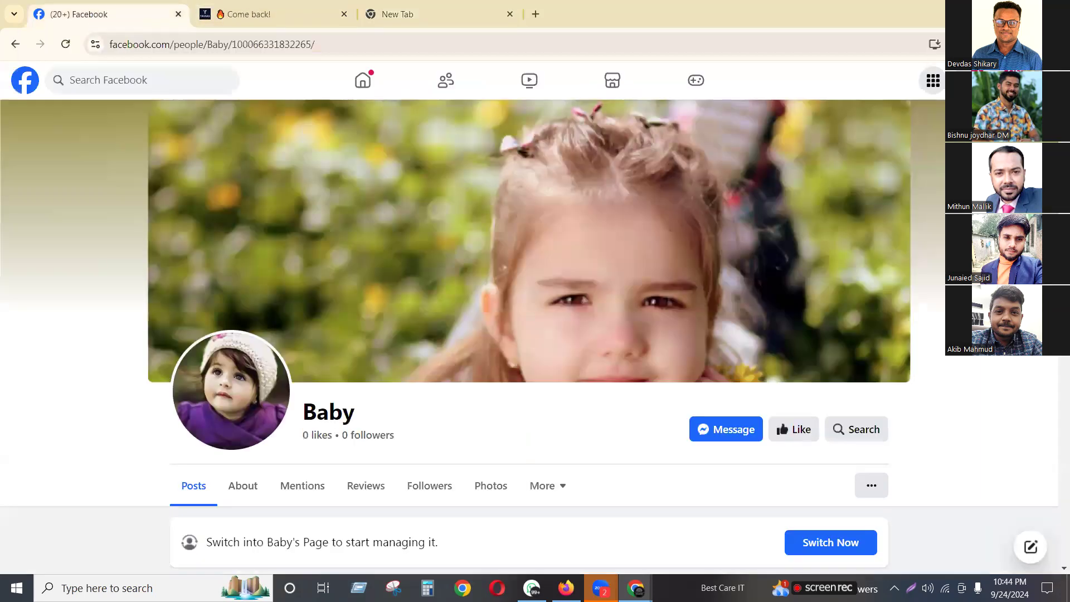
scroll(931, 62, down, 3)
scroll(341, 184, up, 1)
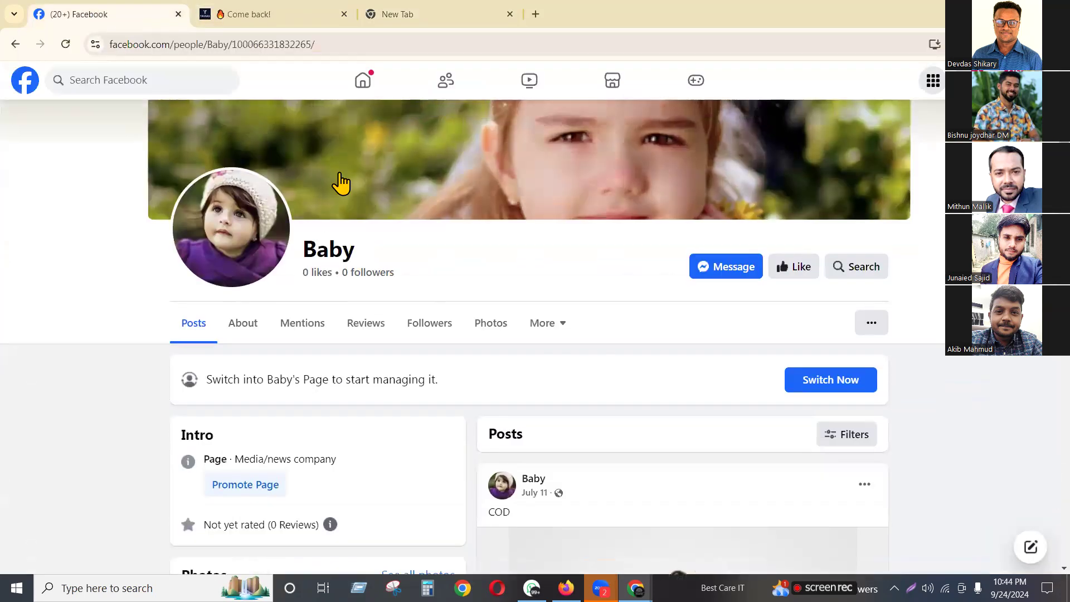
click(839, 392)
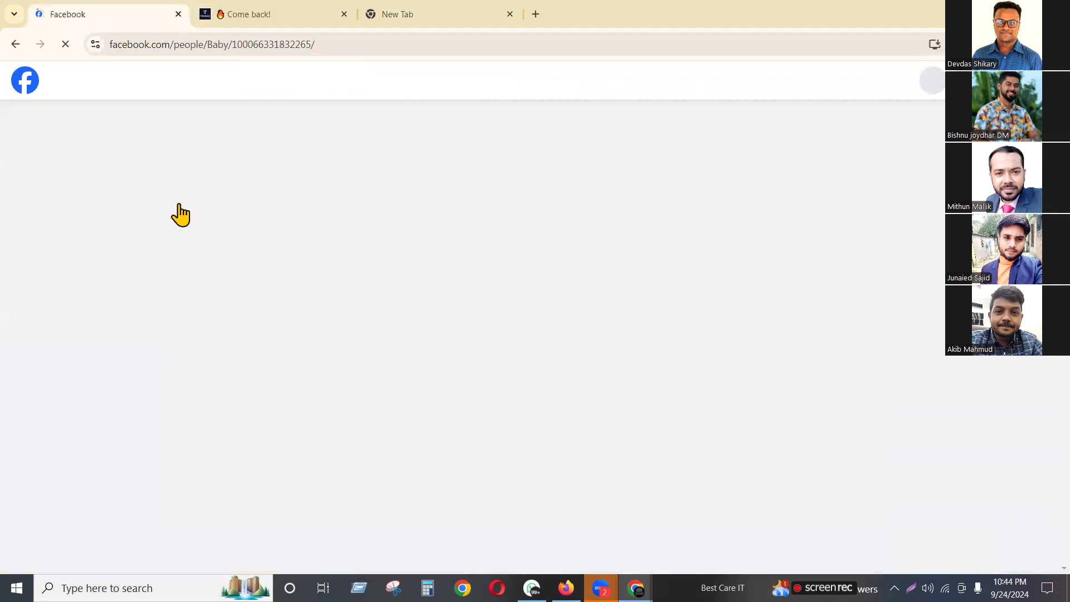
Scroll through the Baby Page's Manage Page panel and posts feed
click(208, 44)
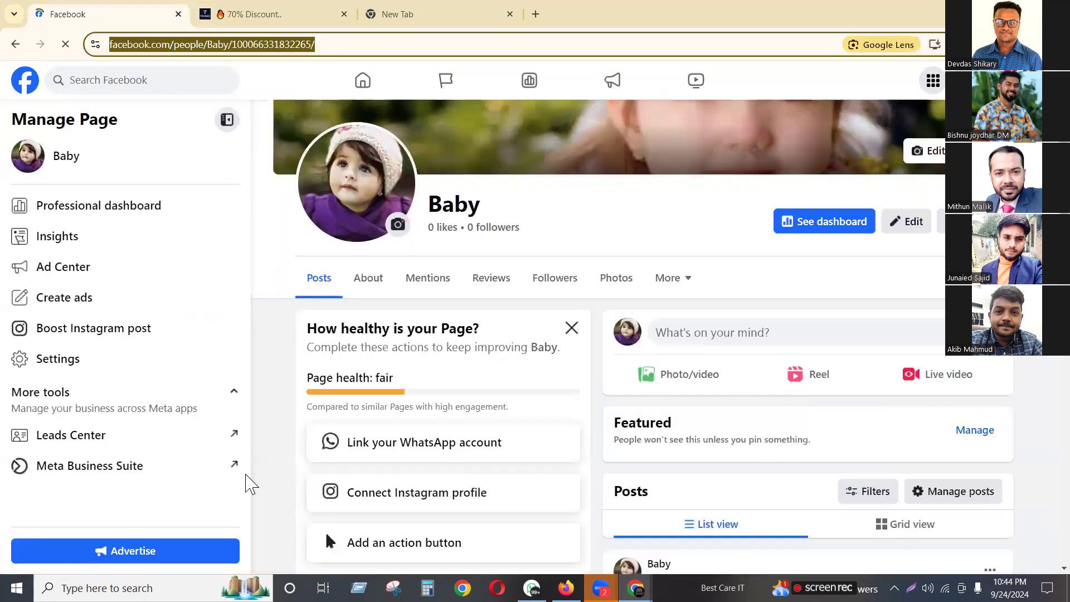
click(235, 463)
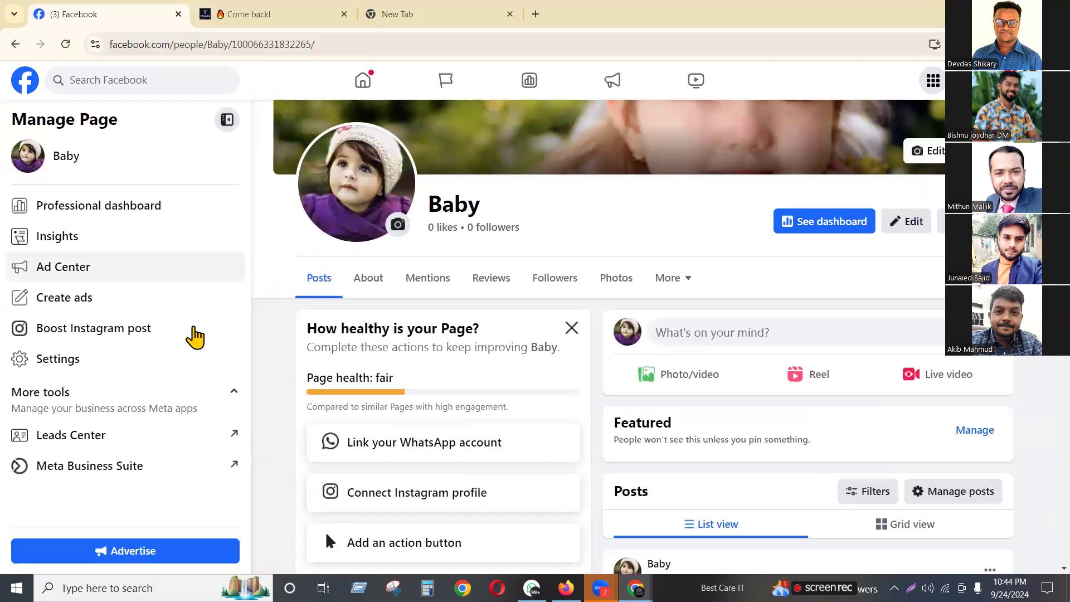
scroll(661, 362, down, 8)
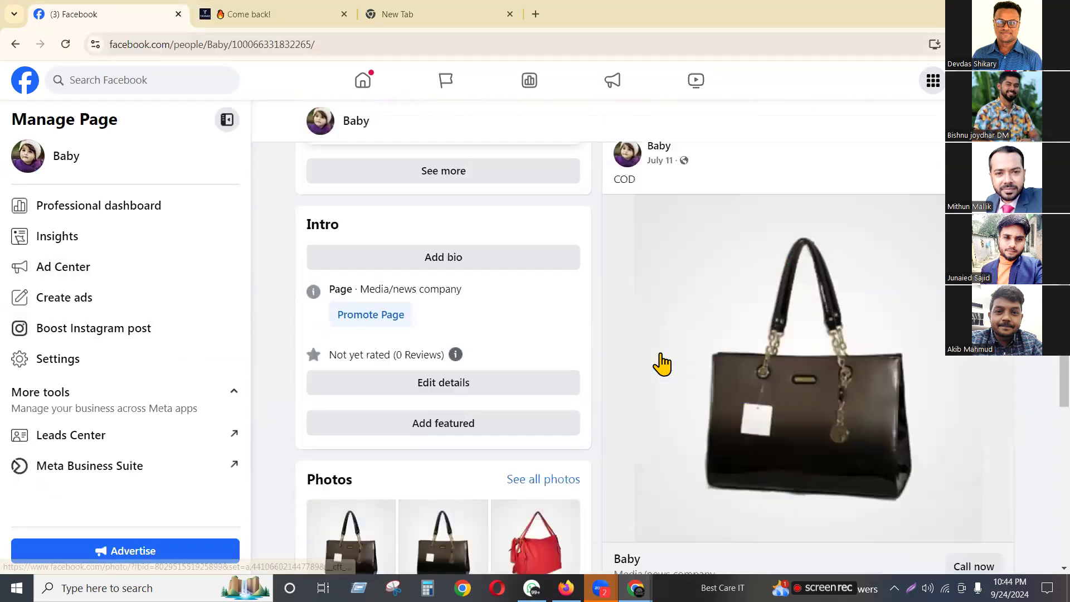
scroll(661, 363, up, 10)
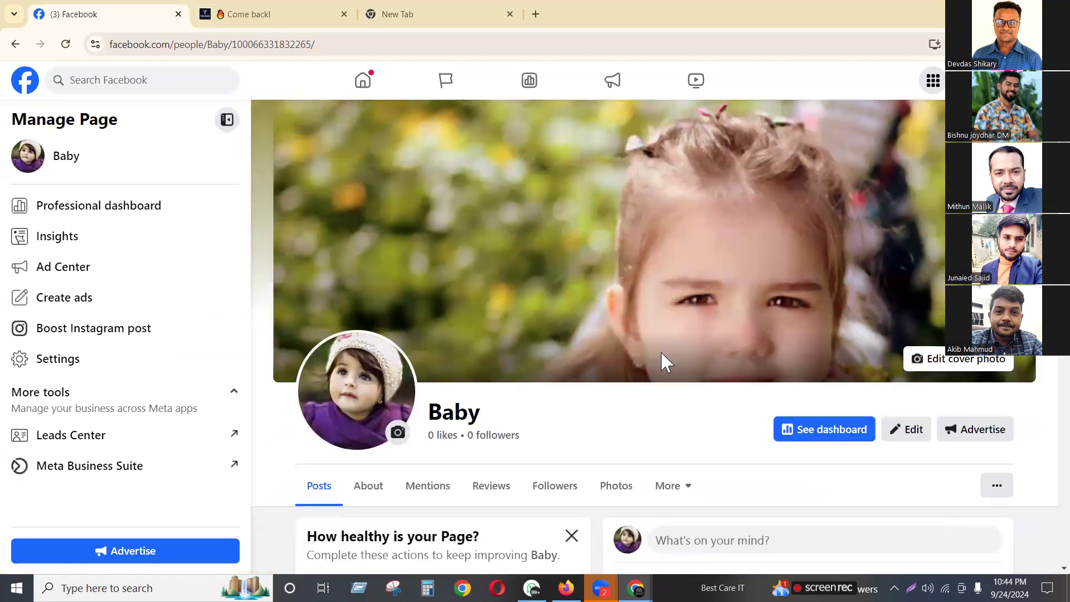
scroll(661, 353, down, 3)
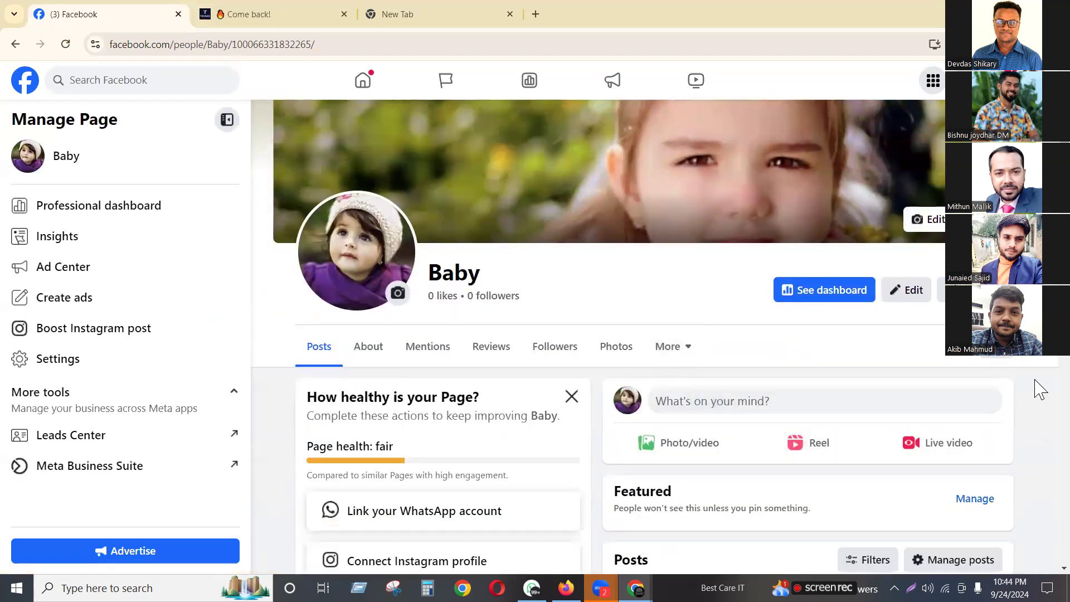
scroll(1040, 389, down, 8)
scroll(1040, 385, up, 10)
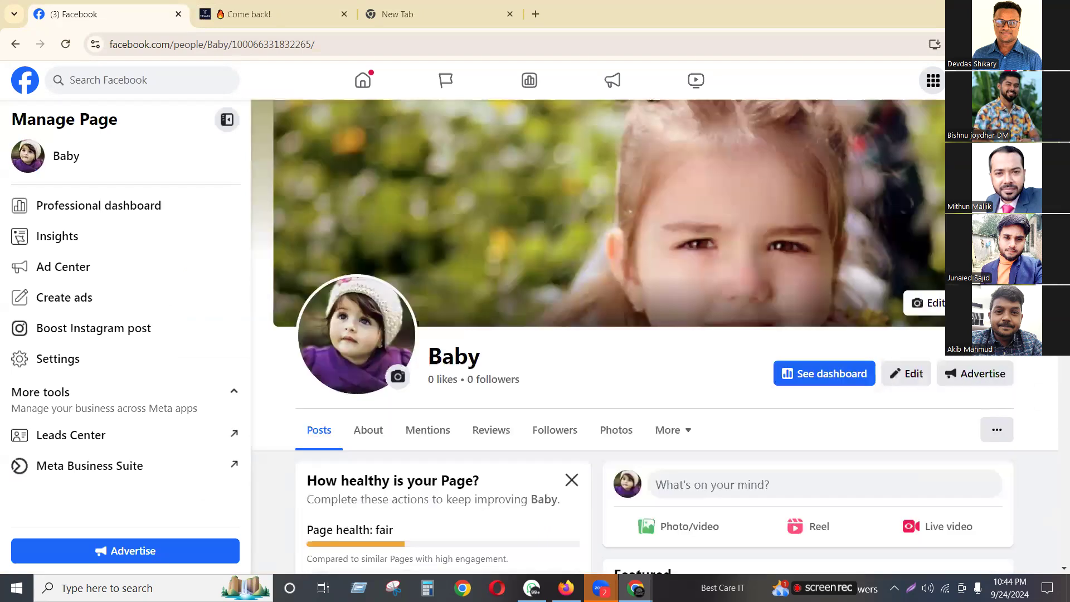
scroll(655, 306, up, 1)
scroll(604, 410, down, 1)
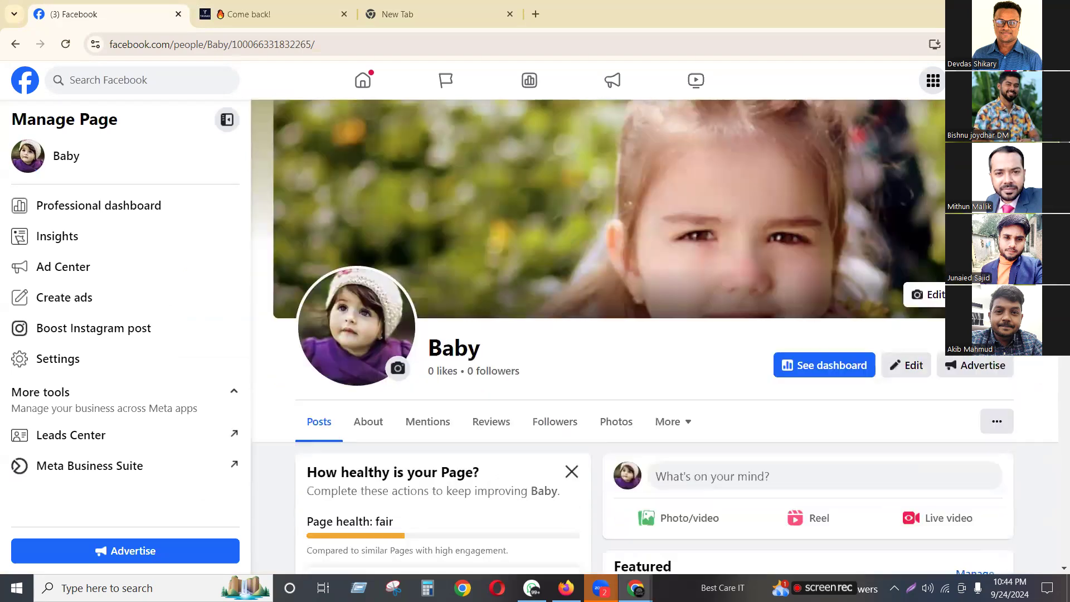
scroll(640, 384, down, 2)
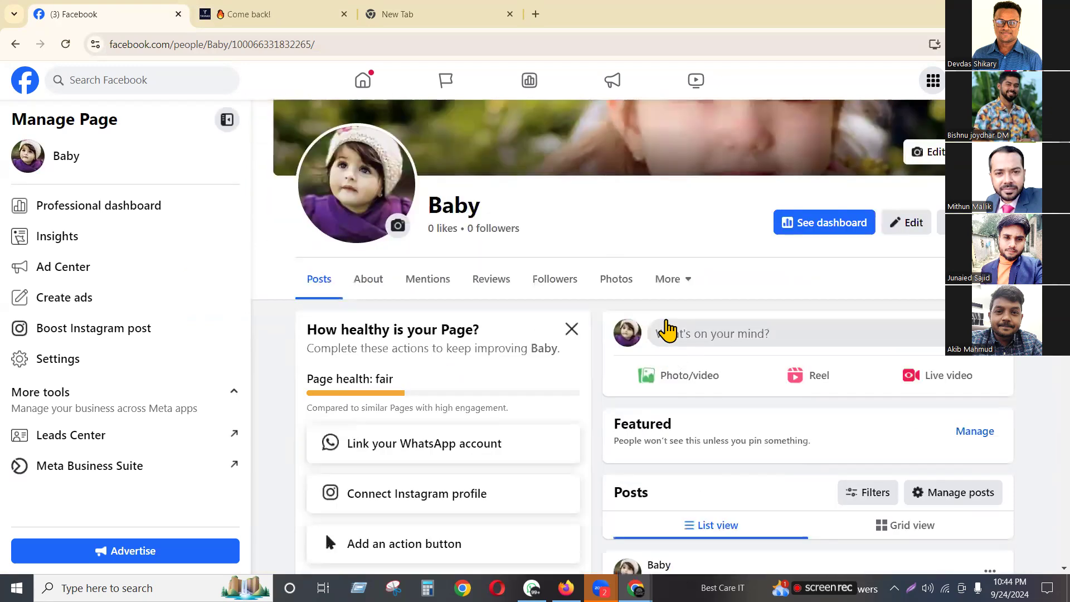
Start a new Baby Page post and attach the Screenshot_72 product image
click(681, 335)
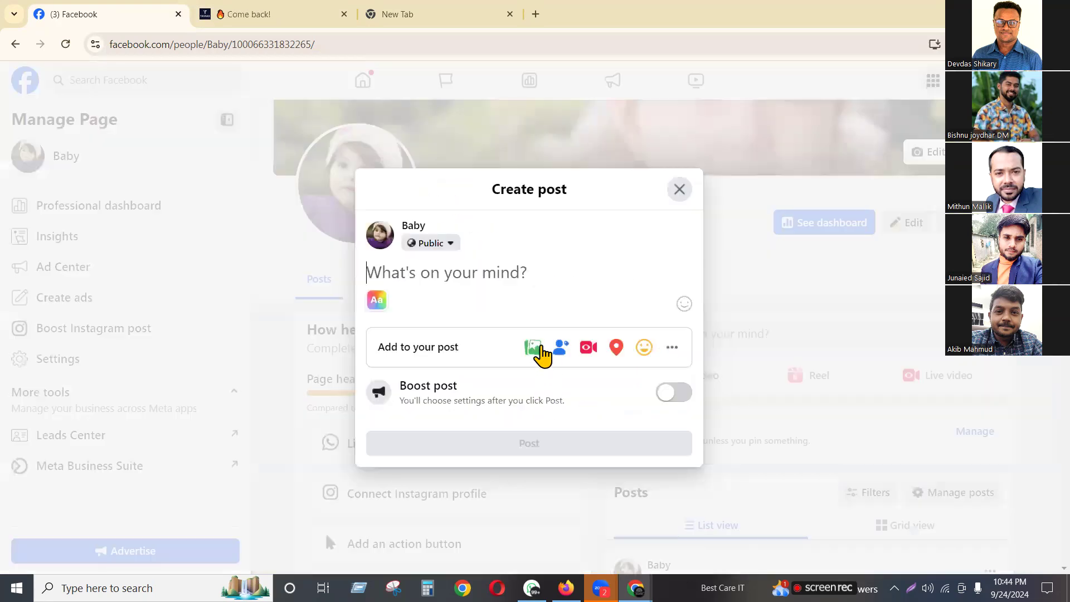
click(530, 346)
click(530, 304)
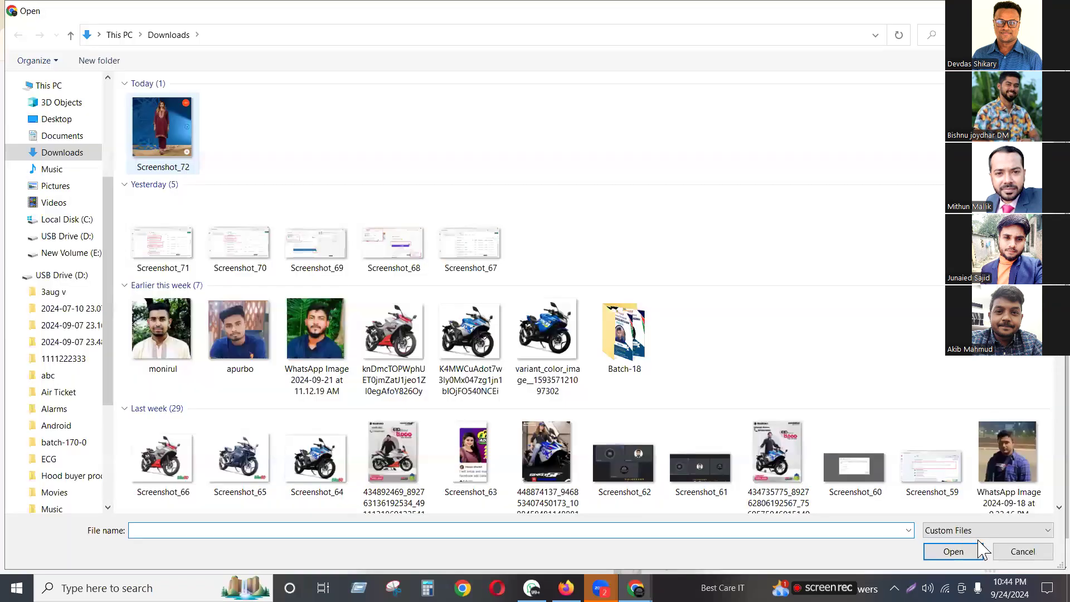
key(Return)
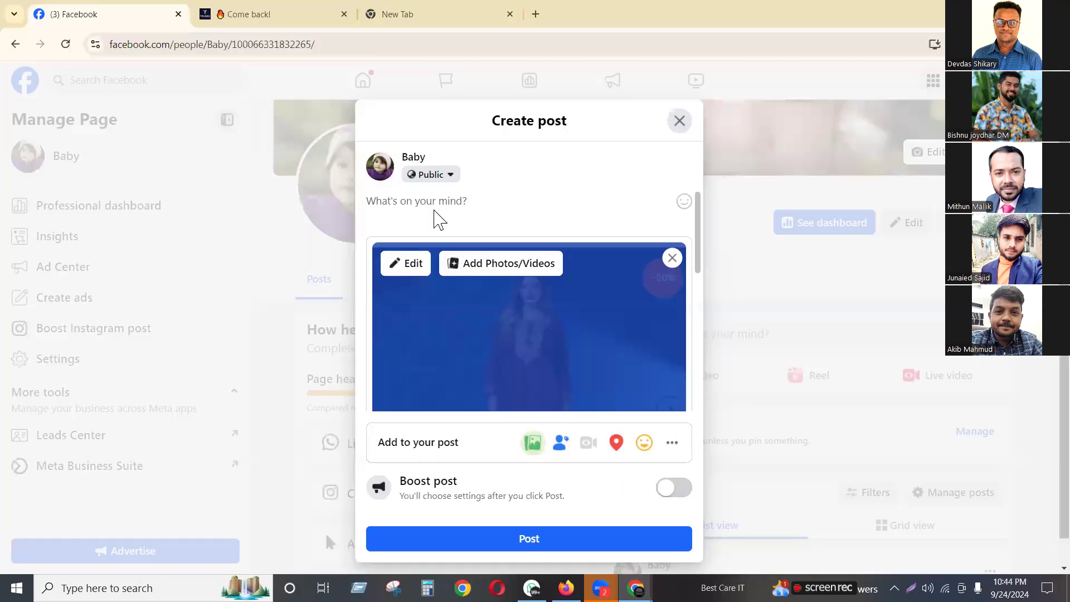
Copy the product title from the Tavaas page into the post text, followed by a comma
click(295, 17)
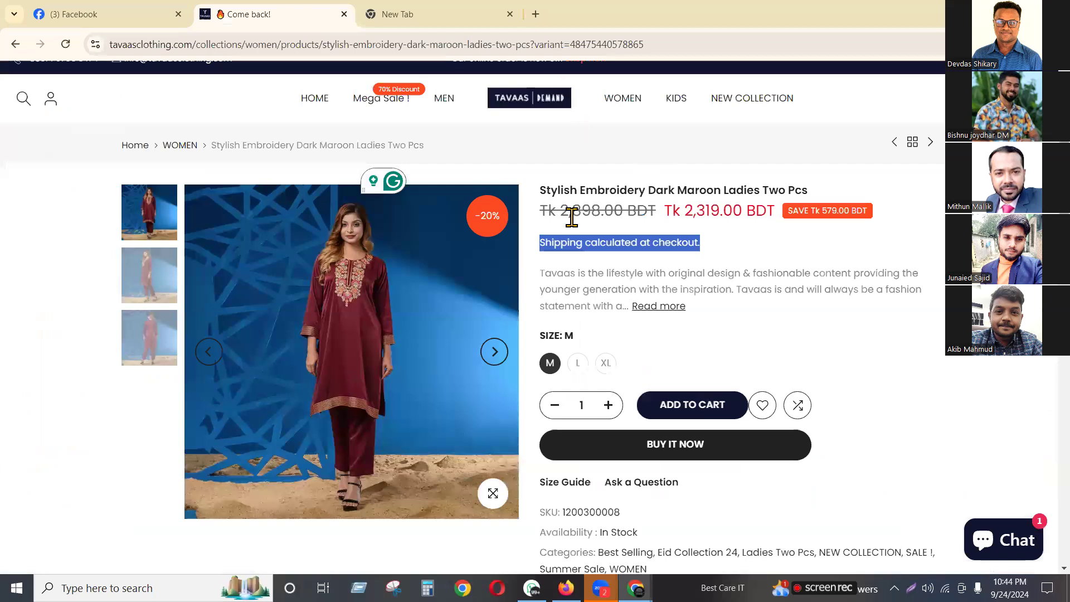
drag(543, 190, 812, 194)
key(ctrl+c)
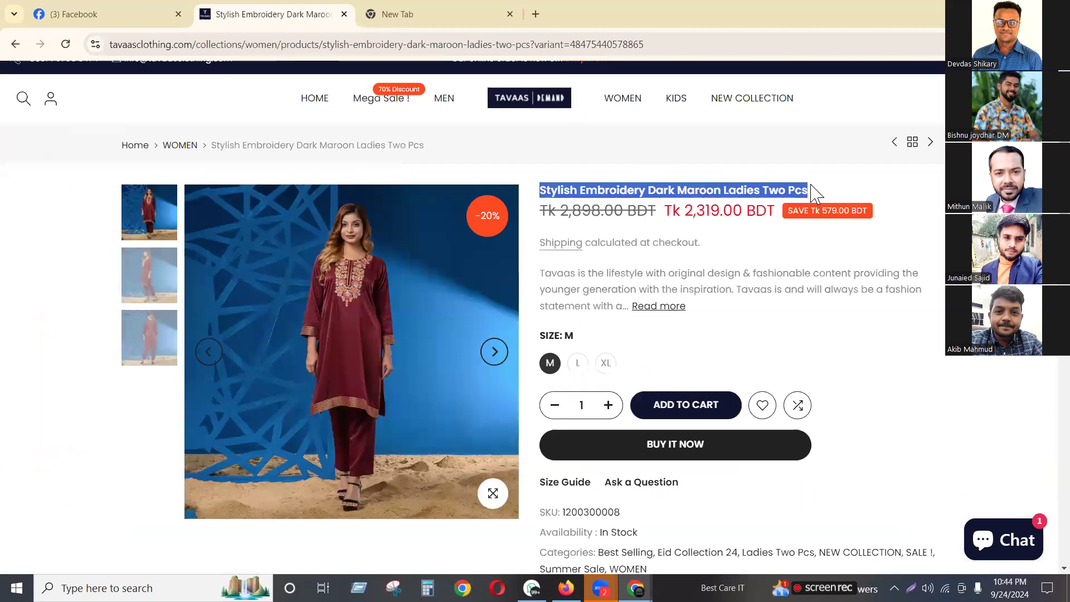
click(442, 11)
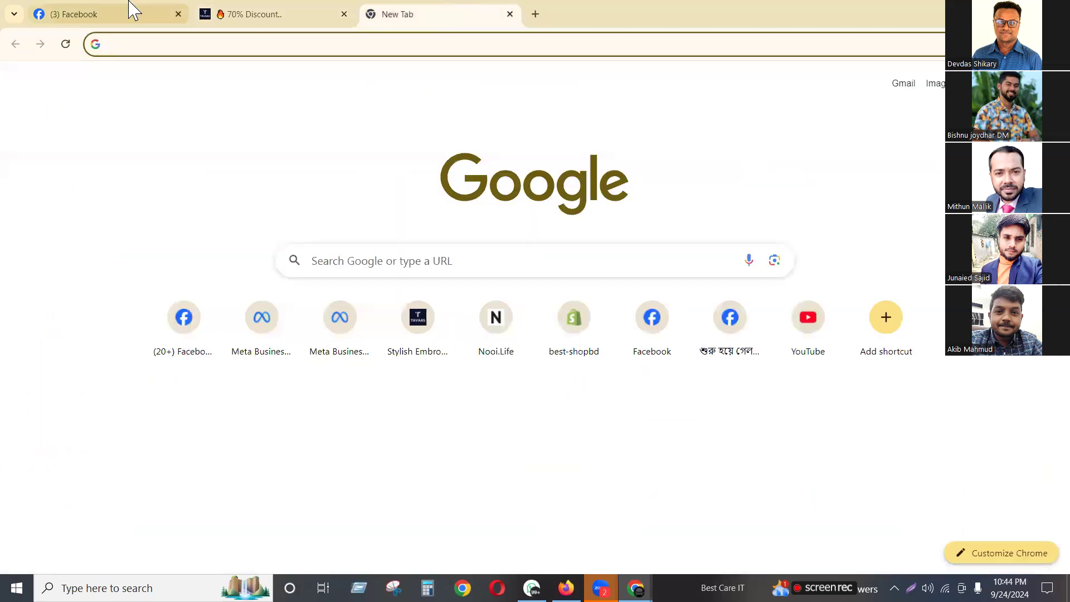
click(132, 11)
click(438, 201)
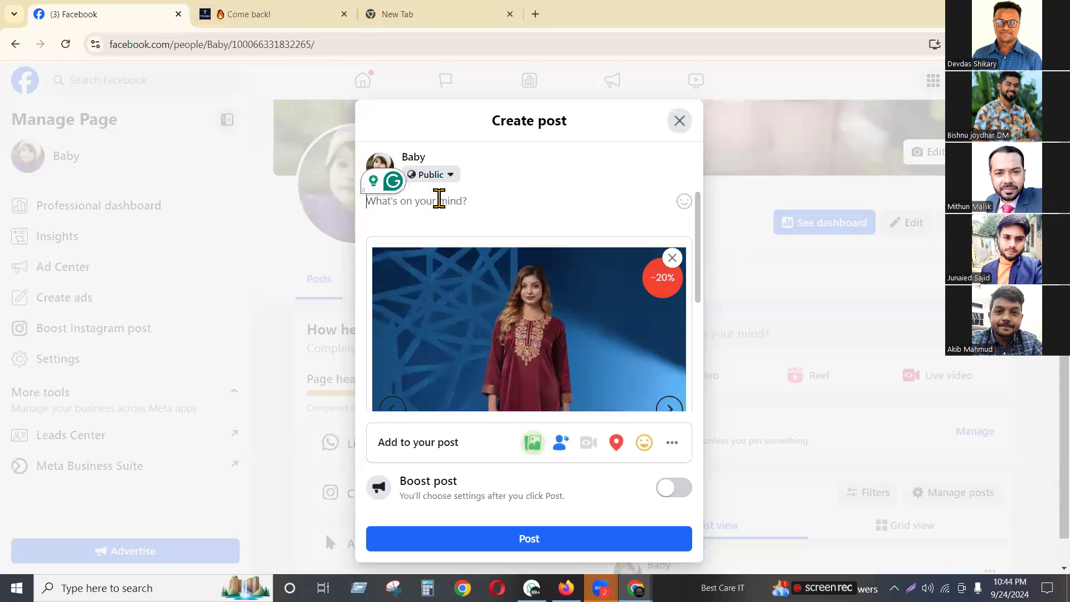
key(ctrl+v)
text(,)
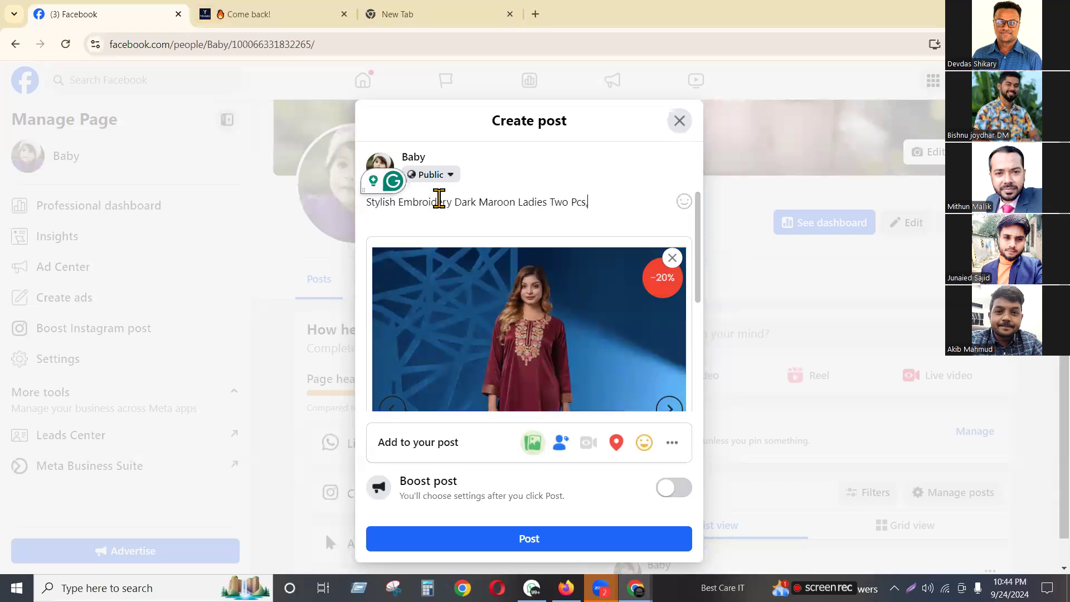
key(Return)
Copy the full product description from Read more and paste it into the caption
click(296, 9)
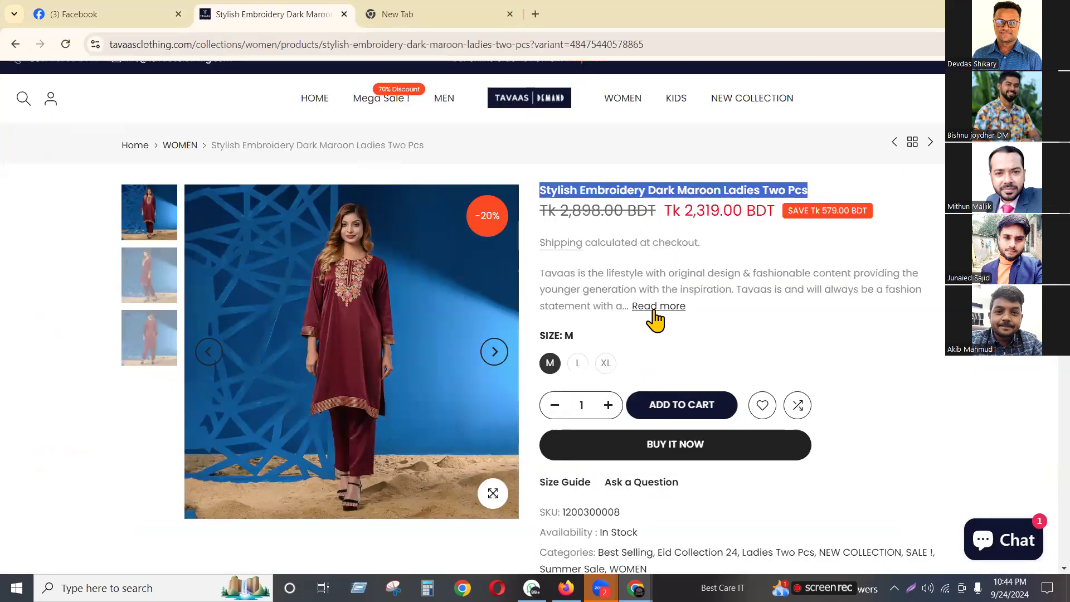
click(655, 307)
drag(120, 146, 738, 165)
key(ctrl+c)
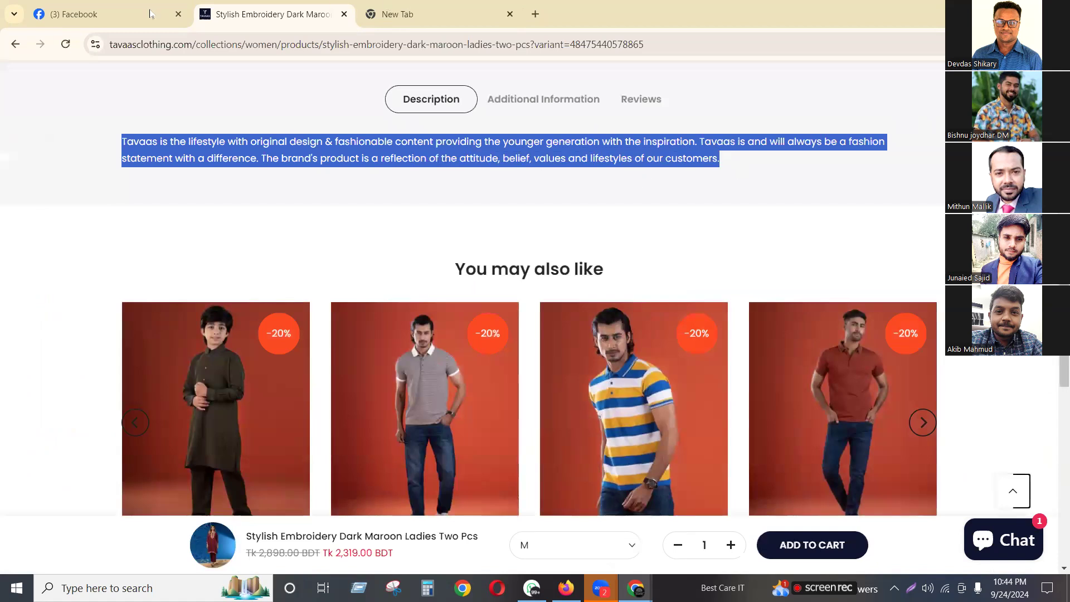
key(ctrl+shift+Tab)
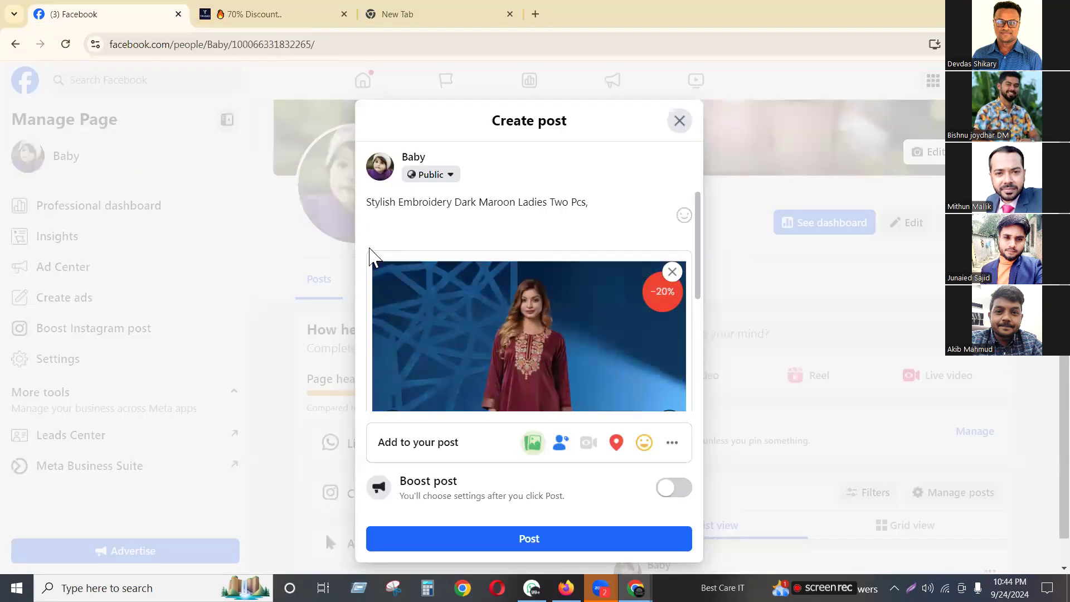
key(ctrl+v)
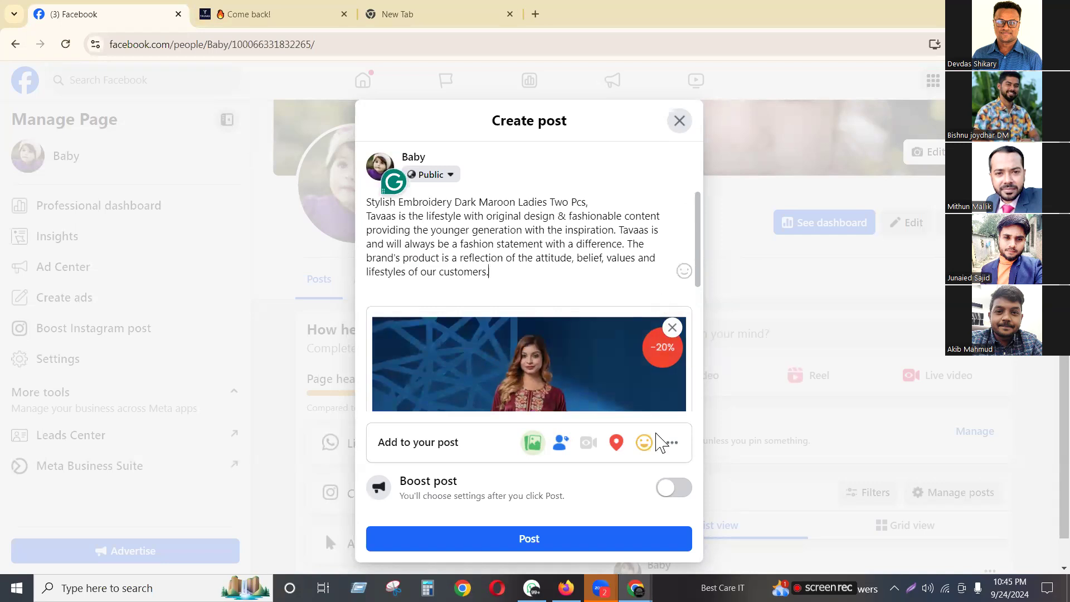
scroll(658, 443, down, 3)
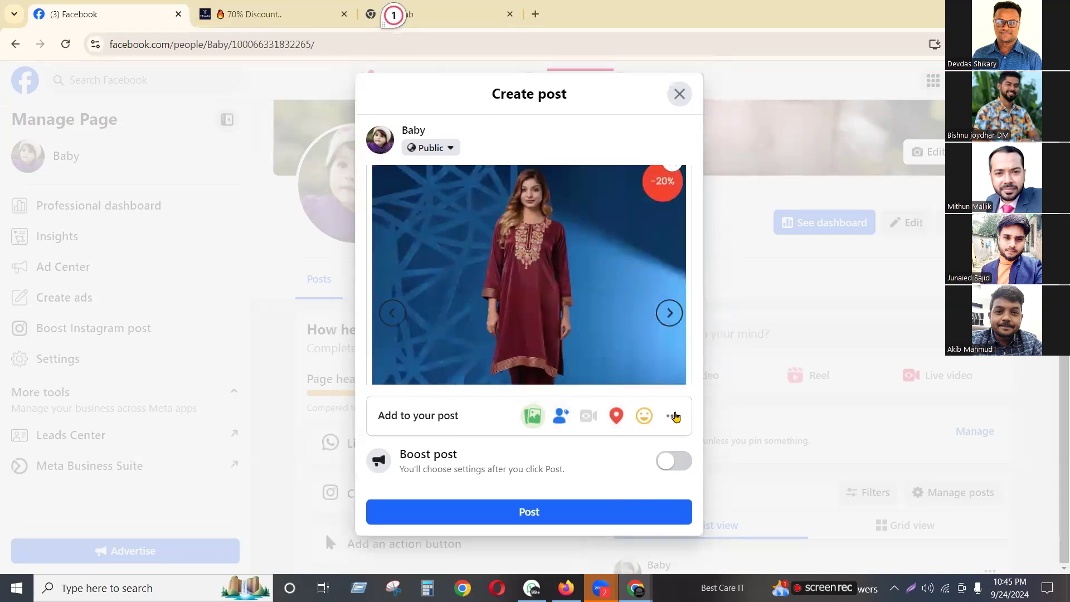
Add Get messages to the post, publish it, and check its Send message button
click(673, 416)
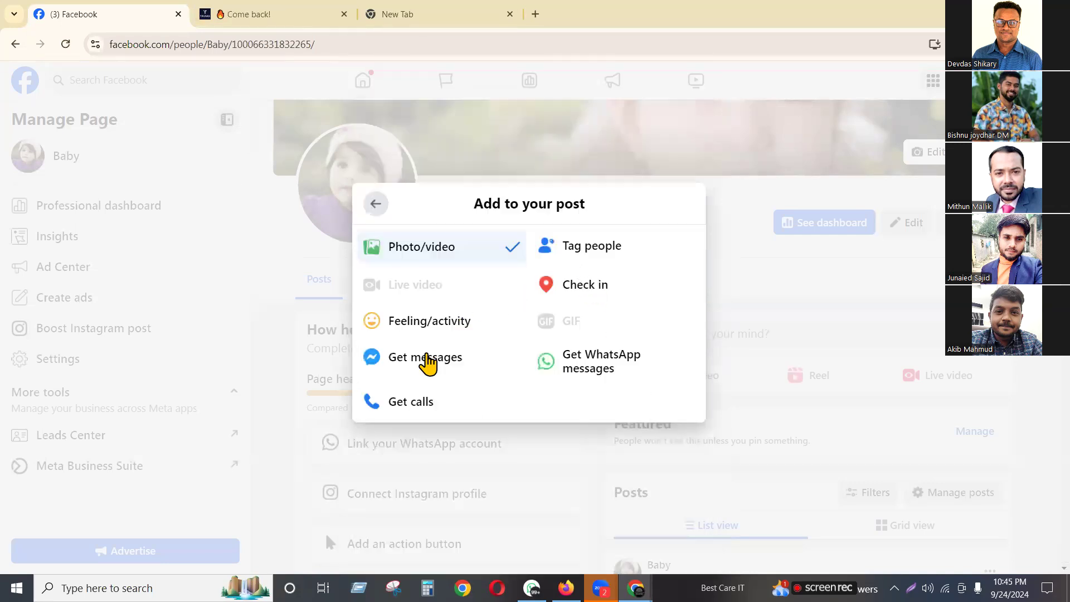
click(429, 361)
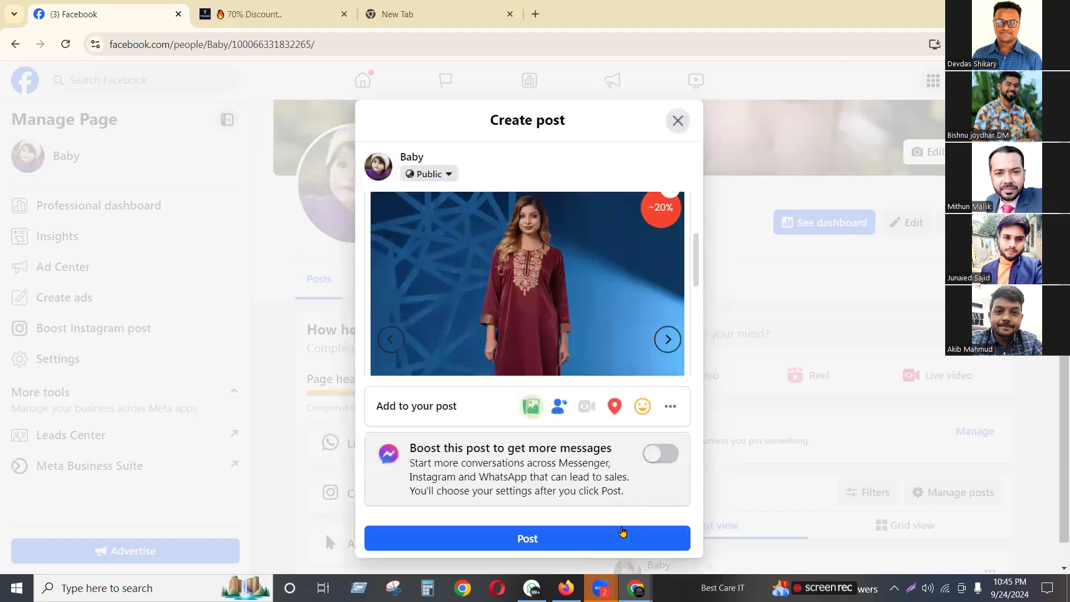
click(610, 549)
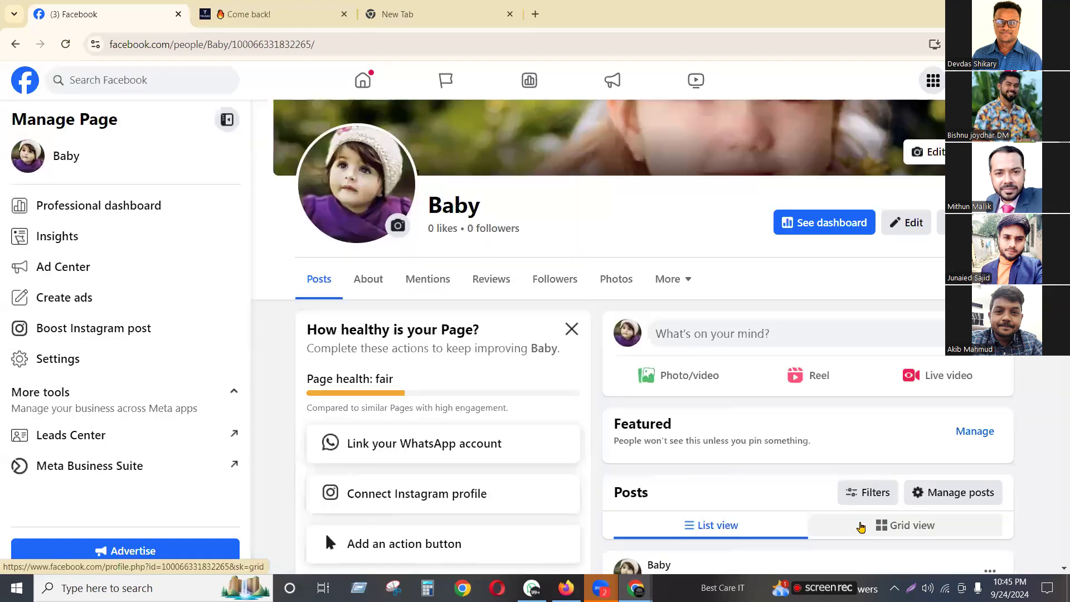
scroll(861, 527, down, 5)
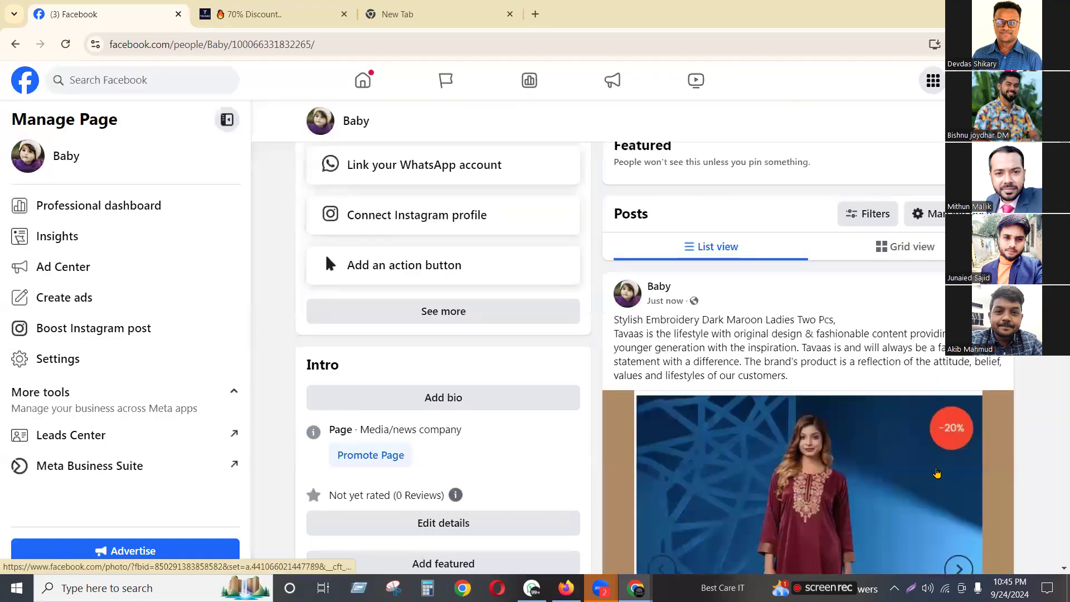
scroll(937, 473, down, 5)
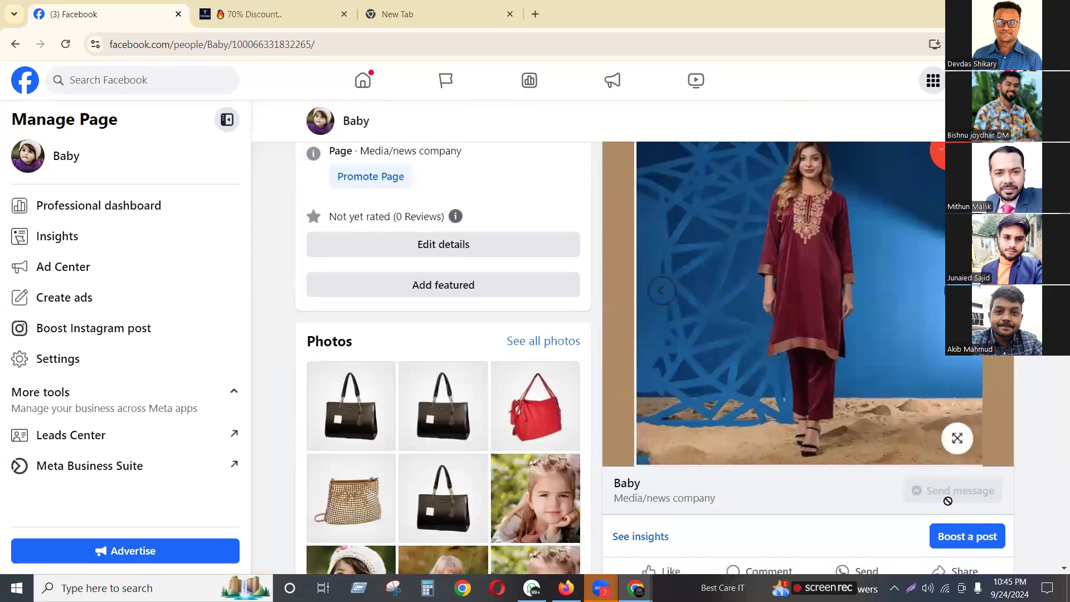
click(930, 487)
Go to Meta Business Suite at business.facebook.com in a new tab
click(533, 15)
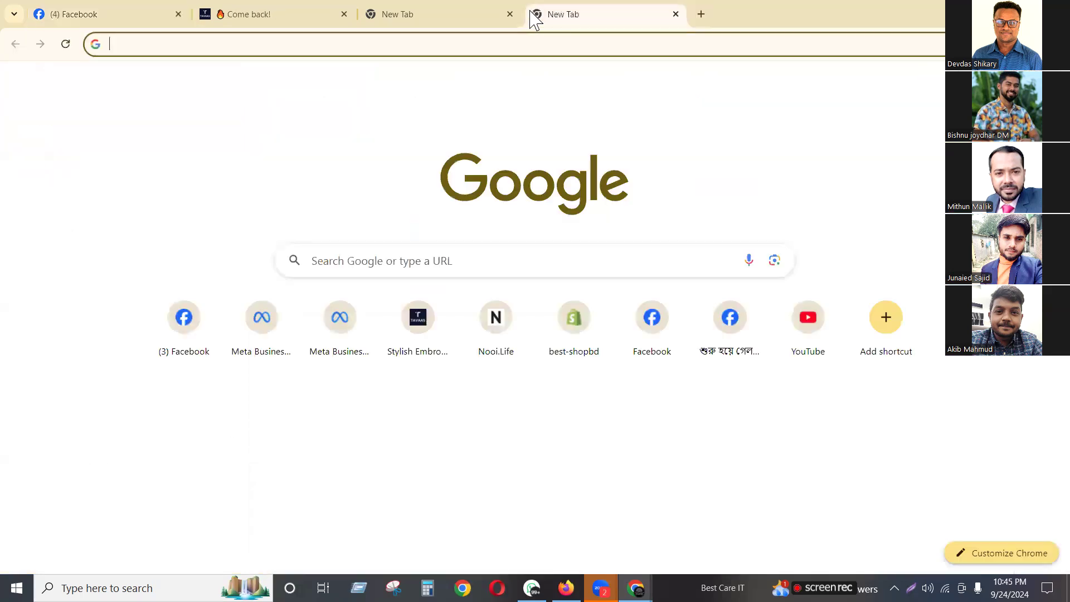
text(business.facebook.com)
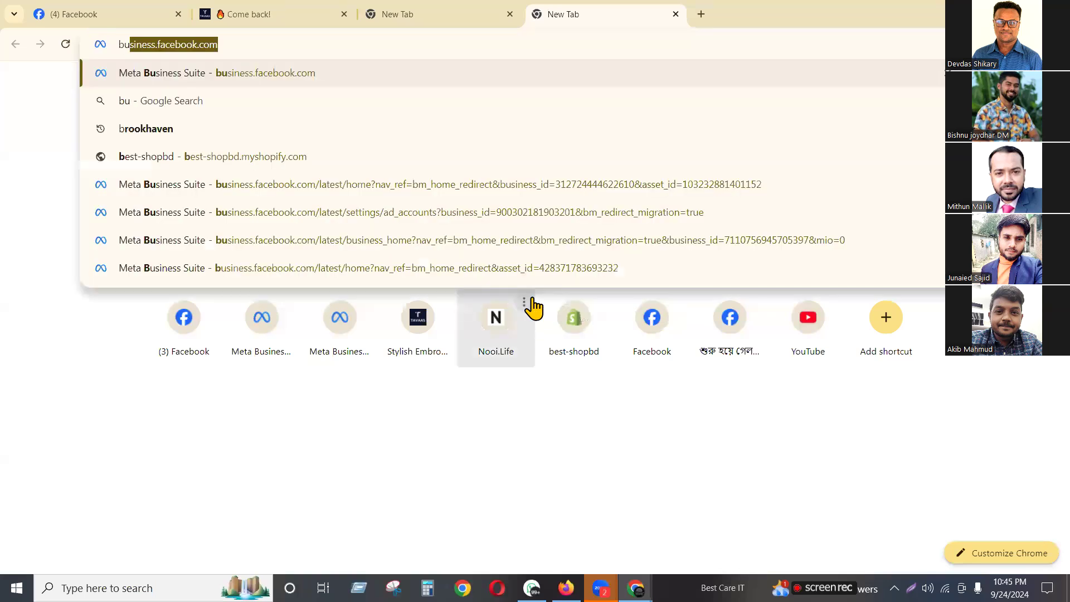
click(262, 78)
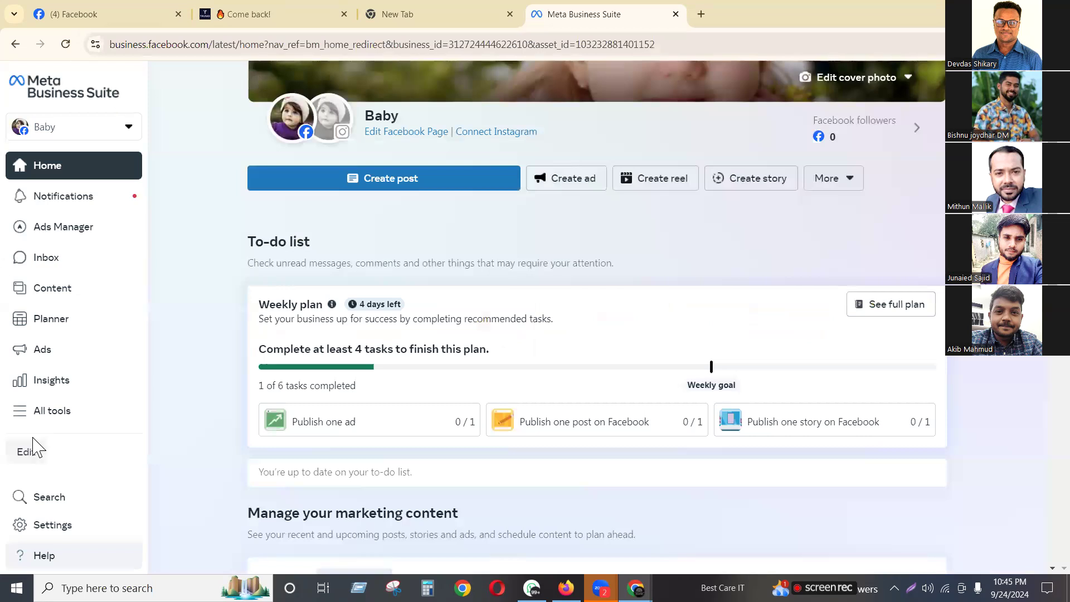
Open the business portfolio's settings from the account selector to view its People list
click(59, 135)
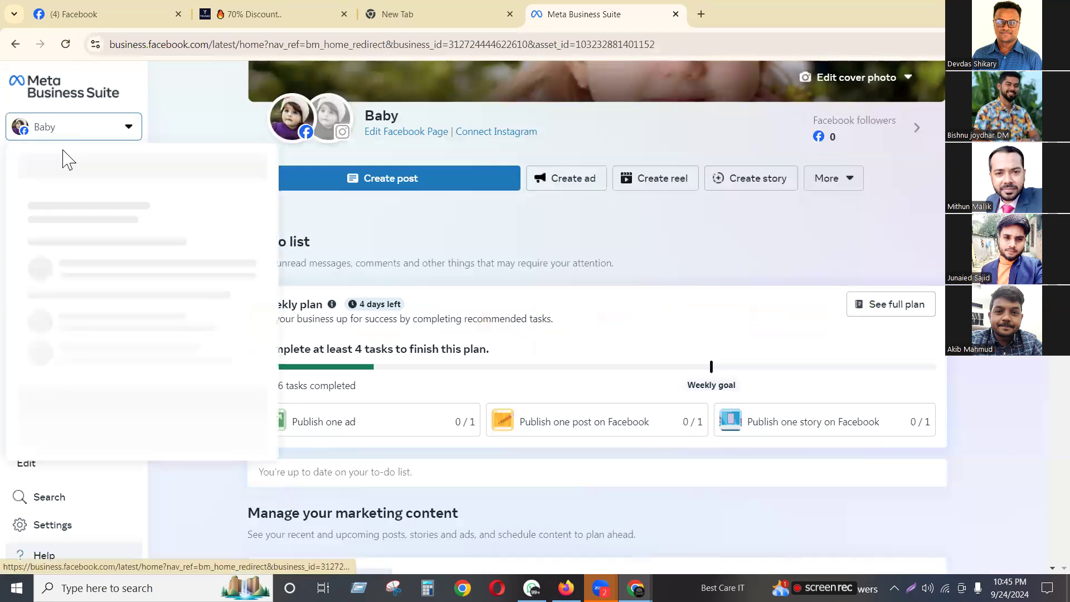
scroll(133, 365, down, 10)
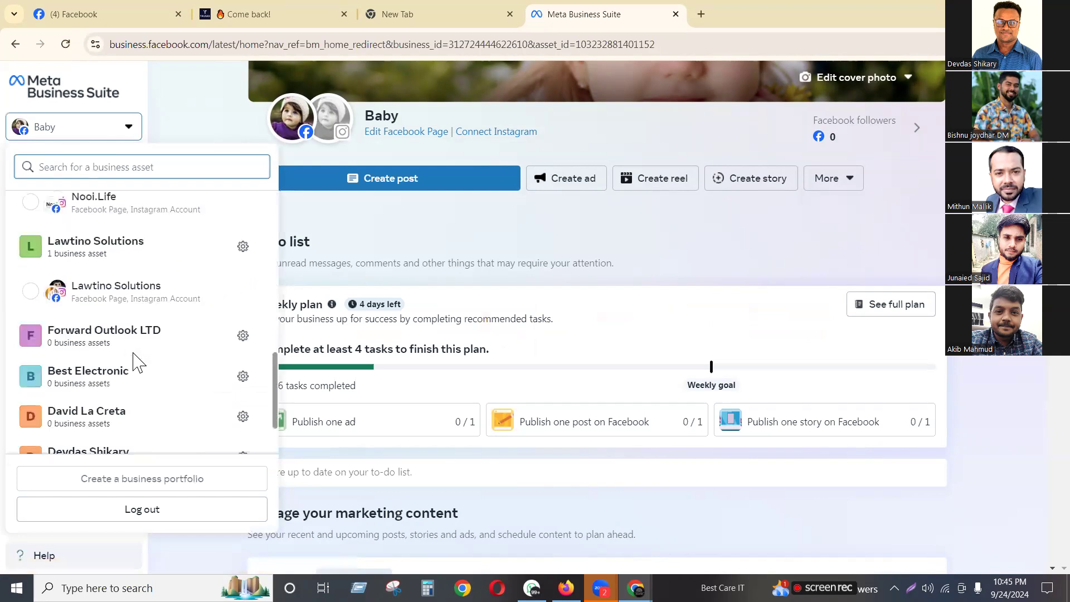
scroll(134, 365, down, 2)
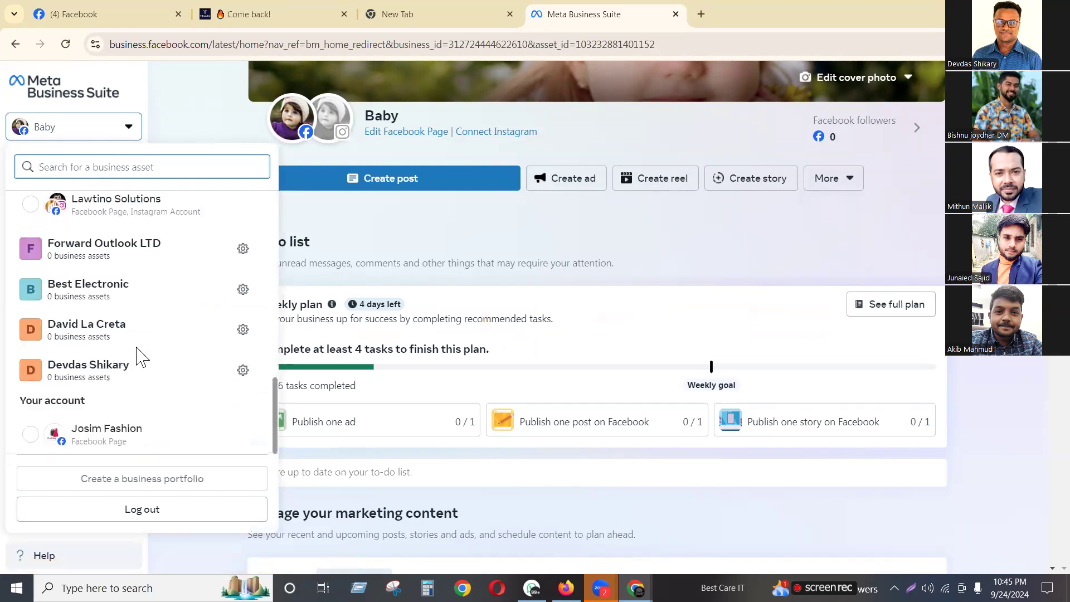
scroll(141, 356, up, 3)
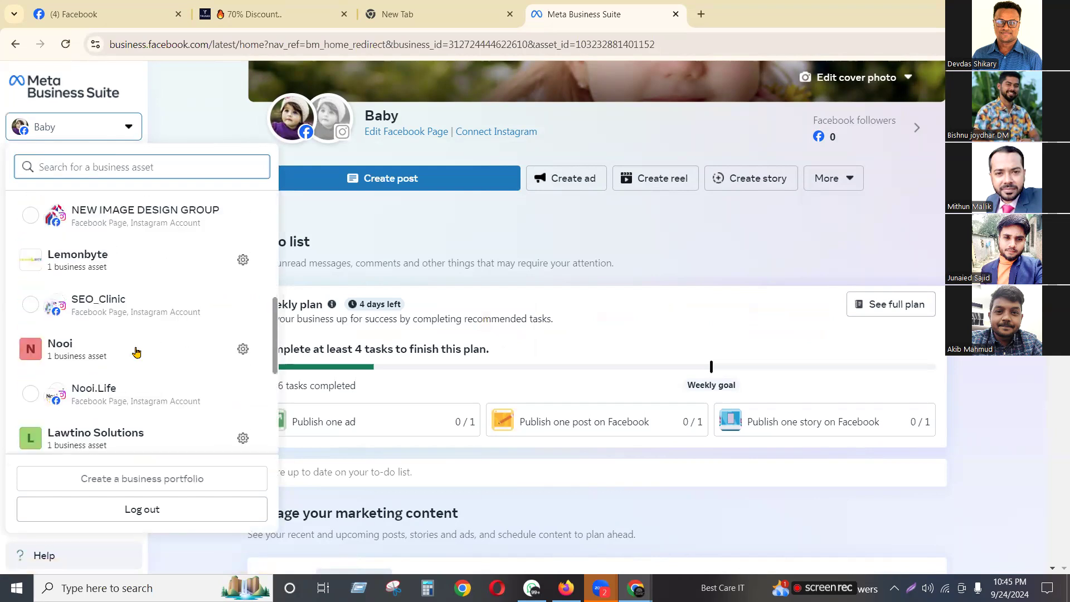
scroll(136, 352, up, 8)
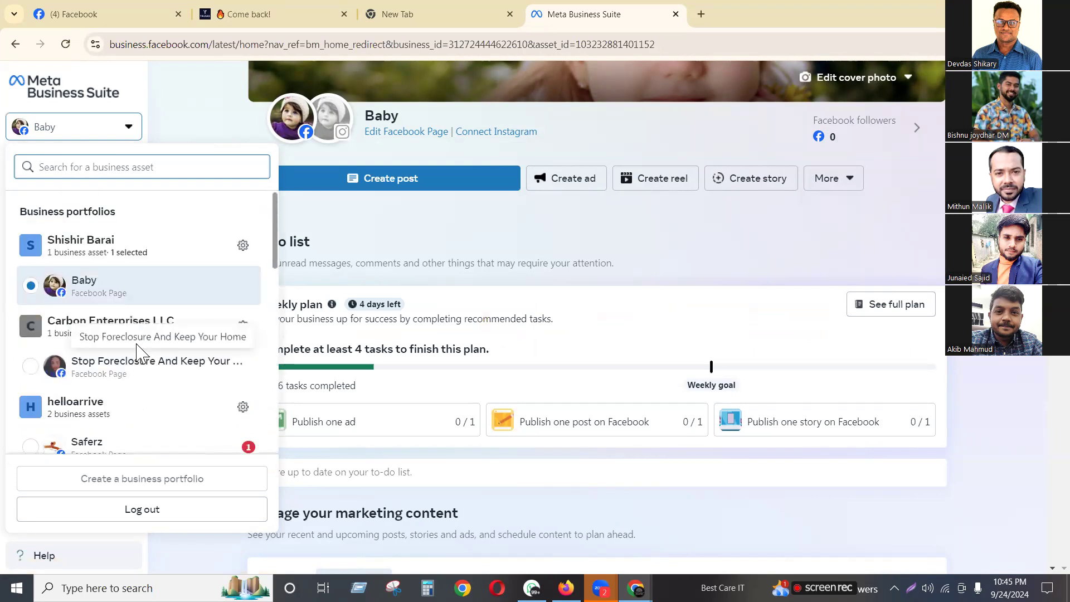
click(383, 229)
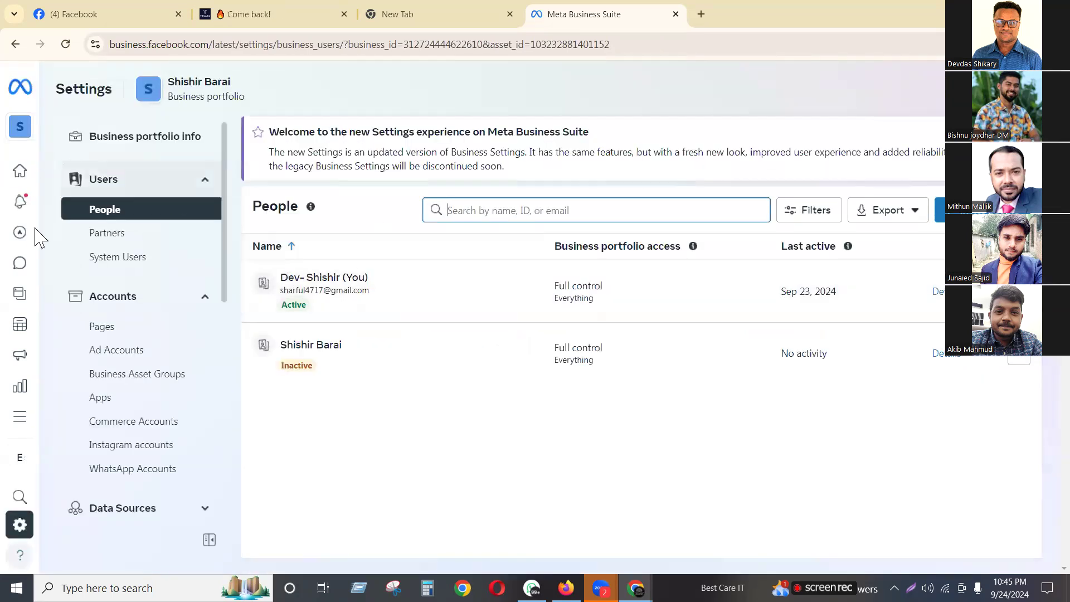
Open Ads Manager from All tools to see the My shop ad account's campaigns
click(17, 424)
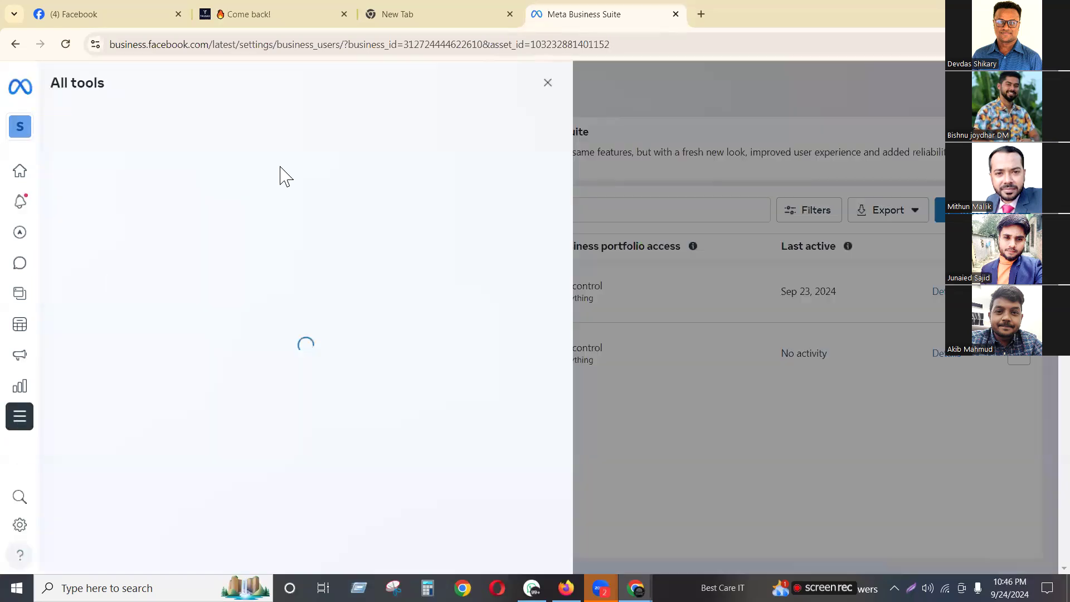
click(100, 200)
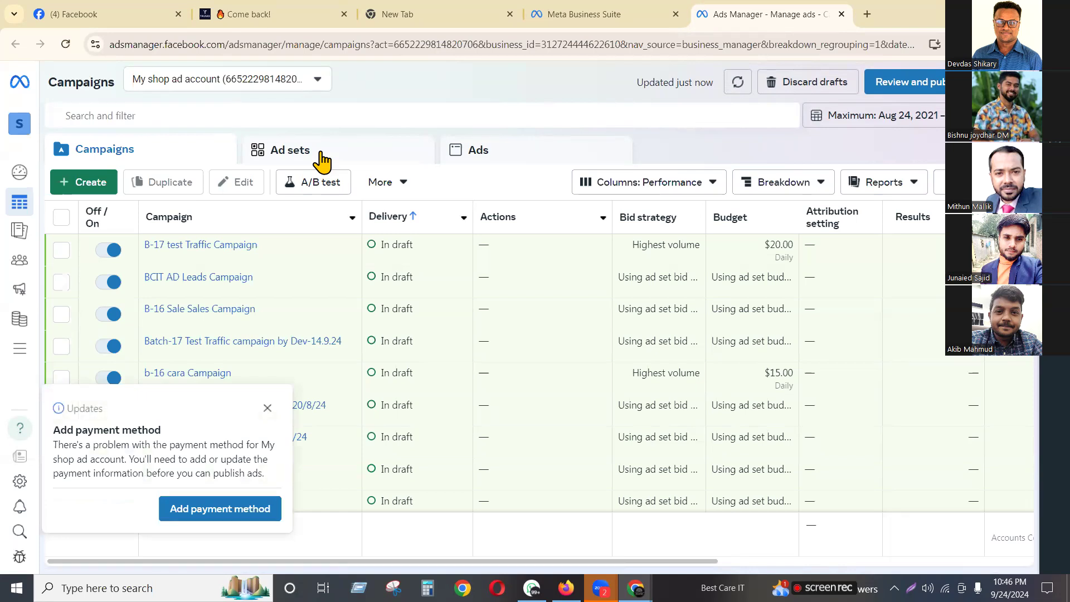
Dismiss the add payment method notice and start a new campaign with + Create
click(267, 411)
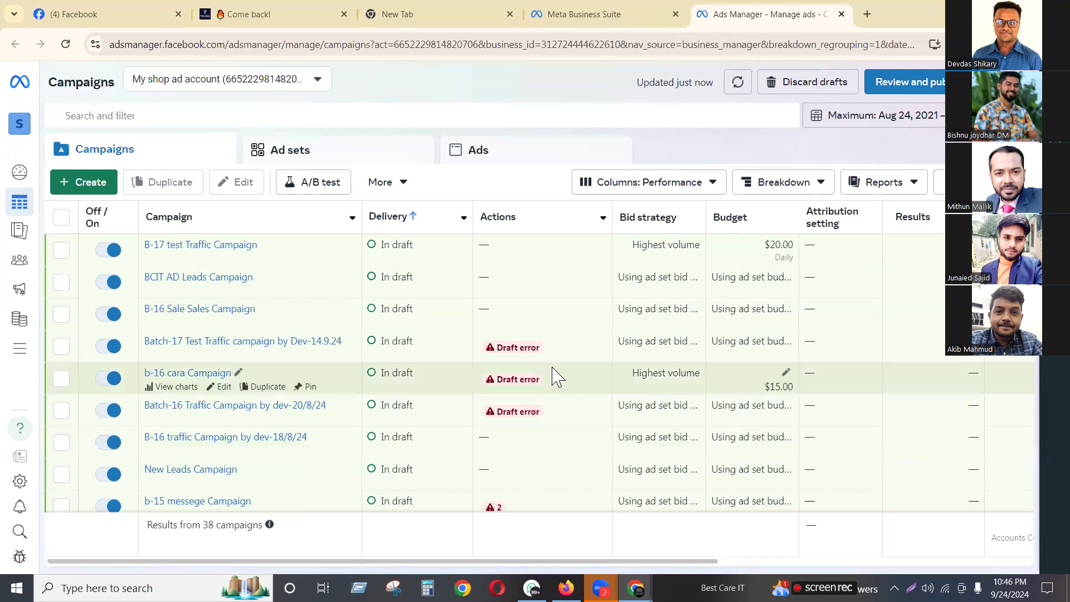
click(78, 184)
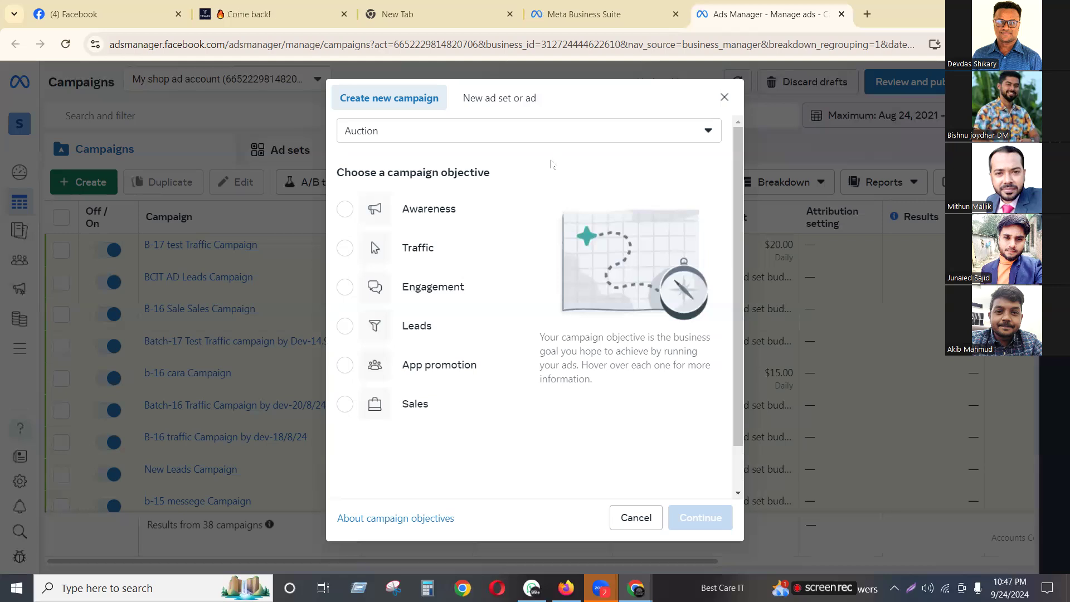
Compare the Traffic, Engagement, Leads and Sales objectives and their Messenger, Instagram and WhatsApp use cases
mouse_move(420, 249)
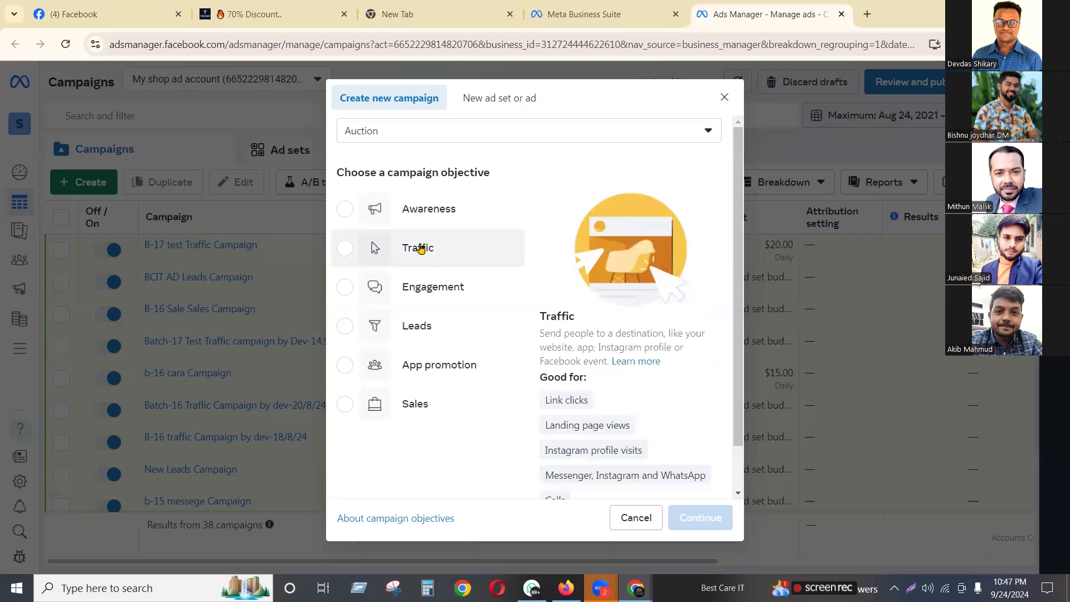
drag(420, 249, 415, 251)
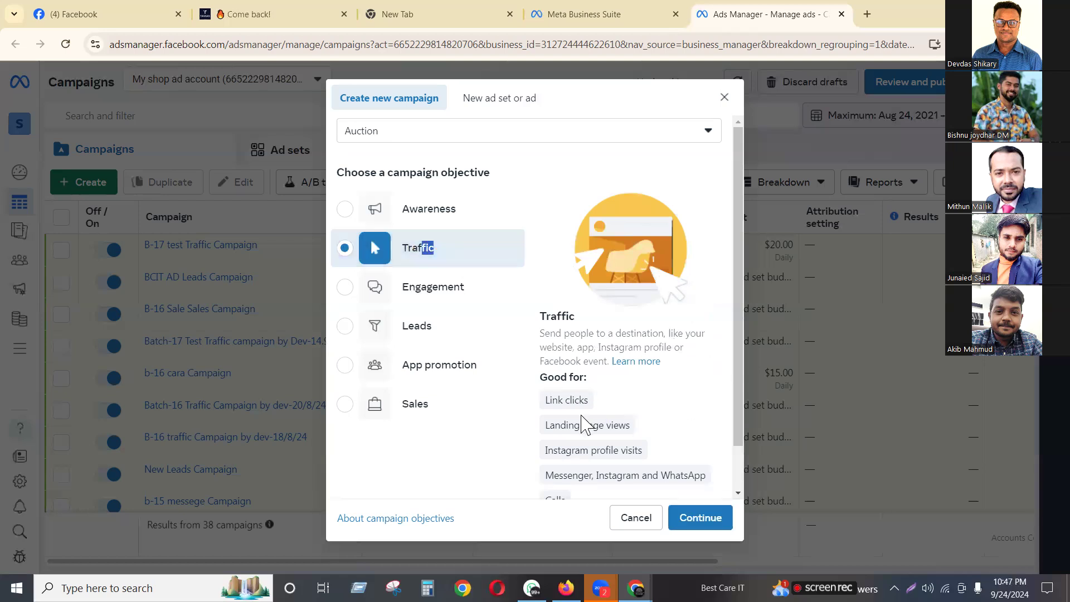
scroll(741, 335, down, 2)
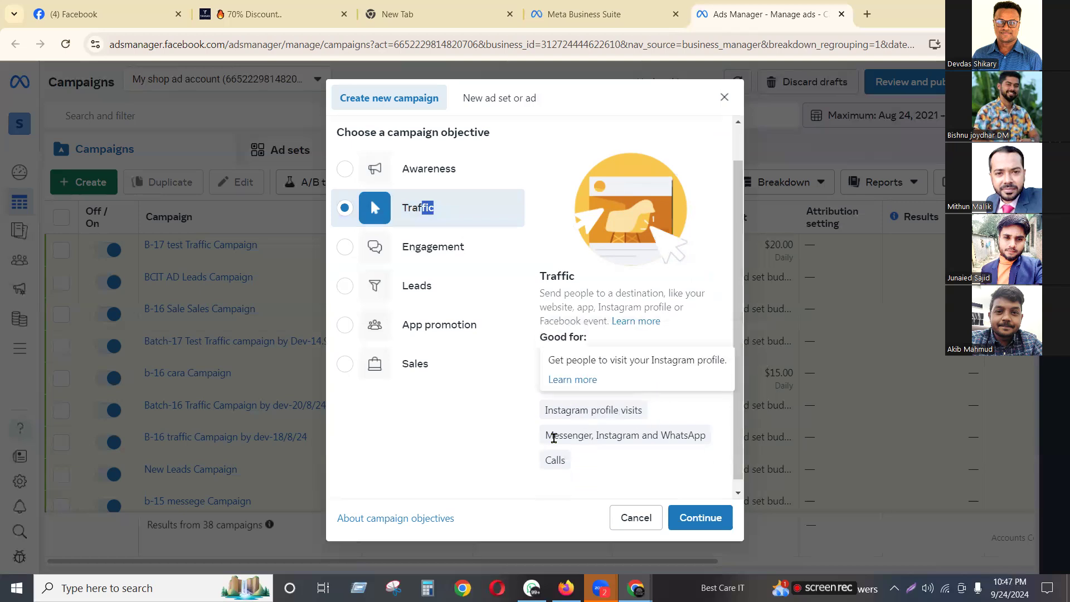
drag(545, 437, 737, 443)
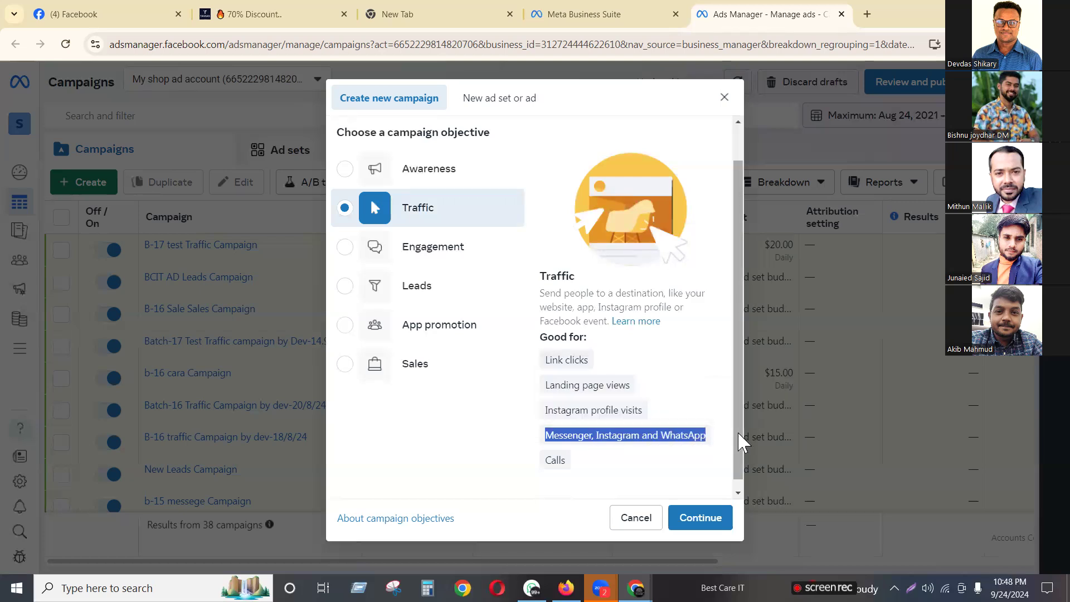
scroll(737, 443, down, 1)
click(357, 236)
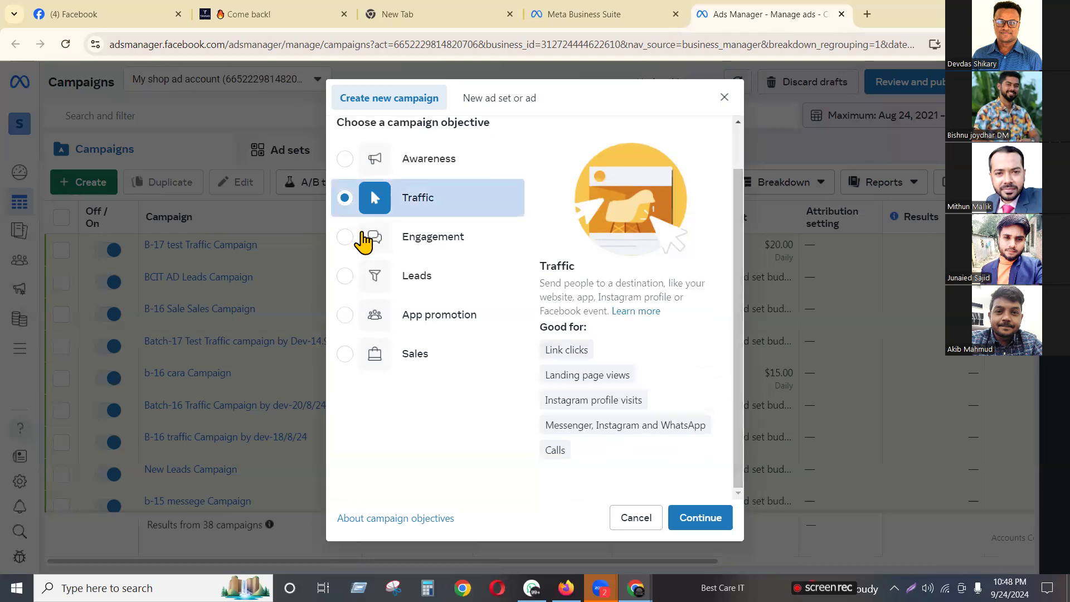
click(346, 238)
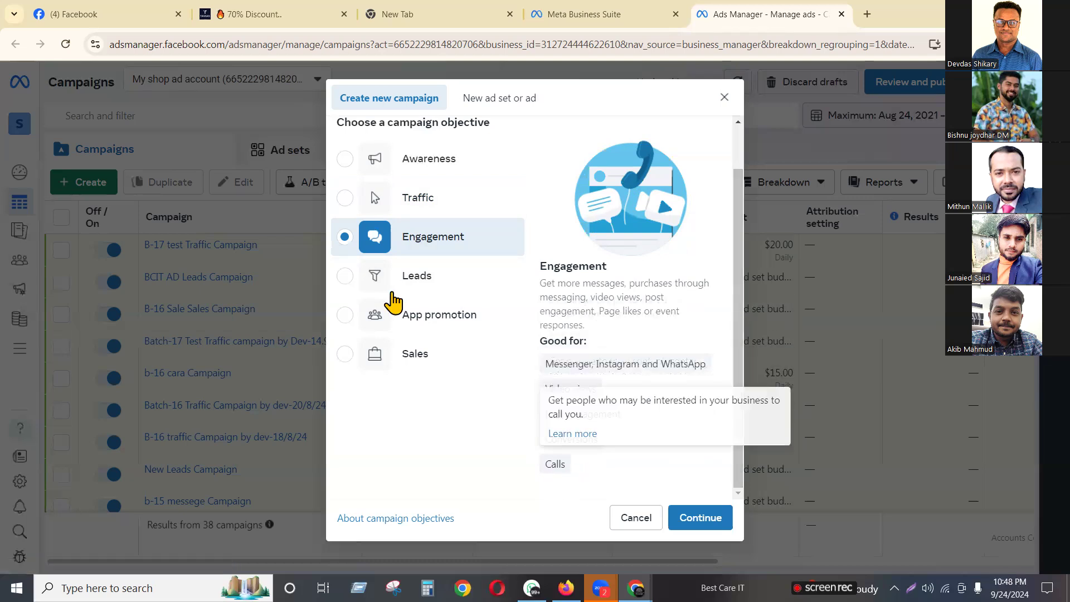
click(345, 276)
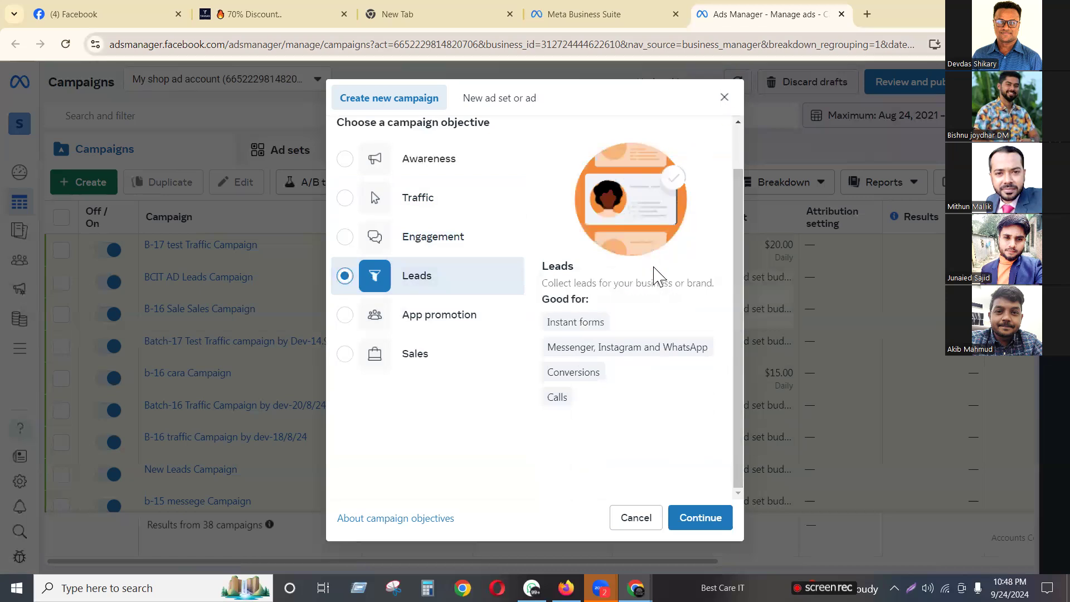
drag(549, 349, 712, 359)
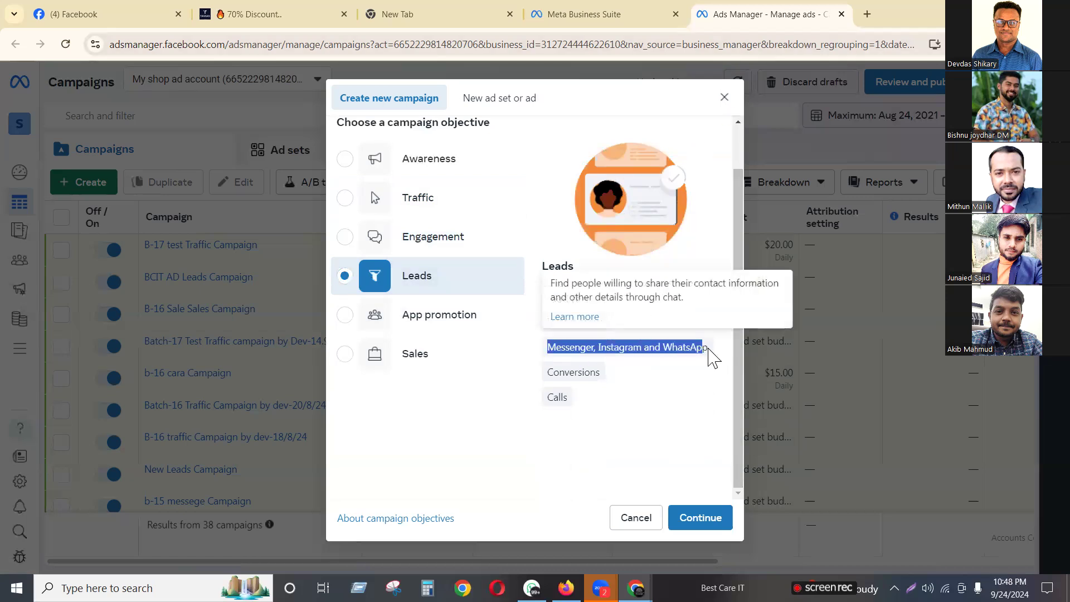
click(345, 355)
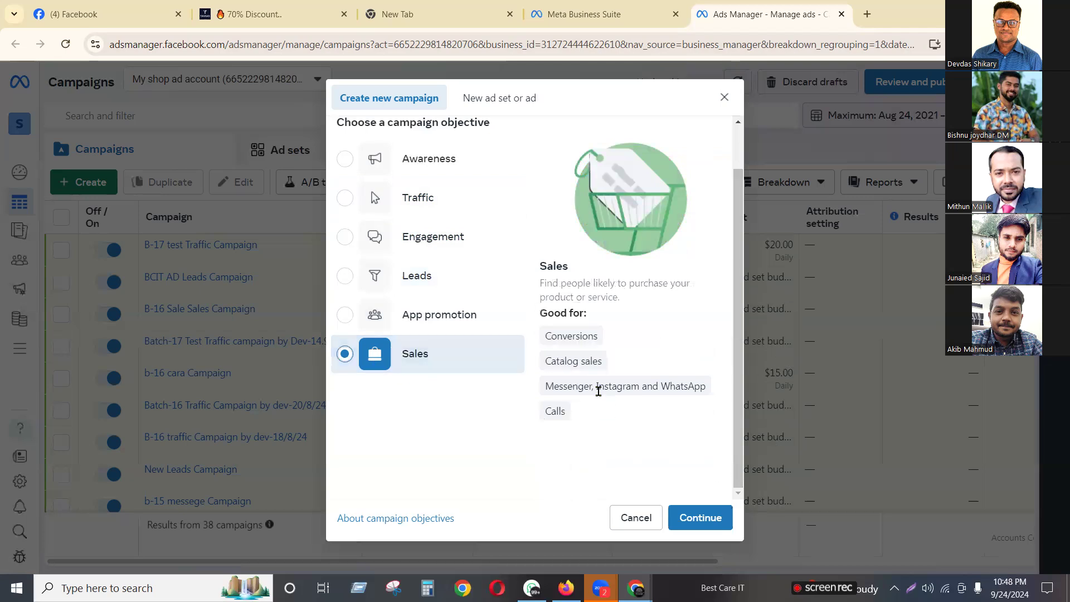
Pick the Traffic objective with a manual traffic campaign setup
click(346, 209)
click(694, 516)
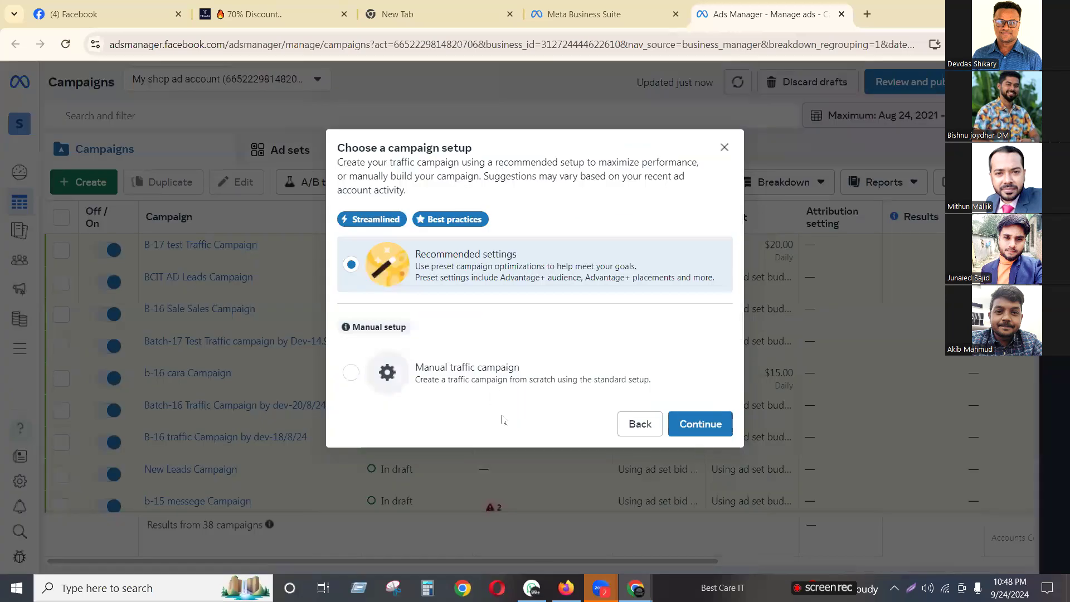
click(468, 357)
Create the campaign, rename it 'message cam-16 Campaign', and save to reach the ad set
click(711, 429)
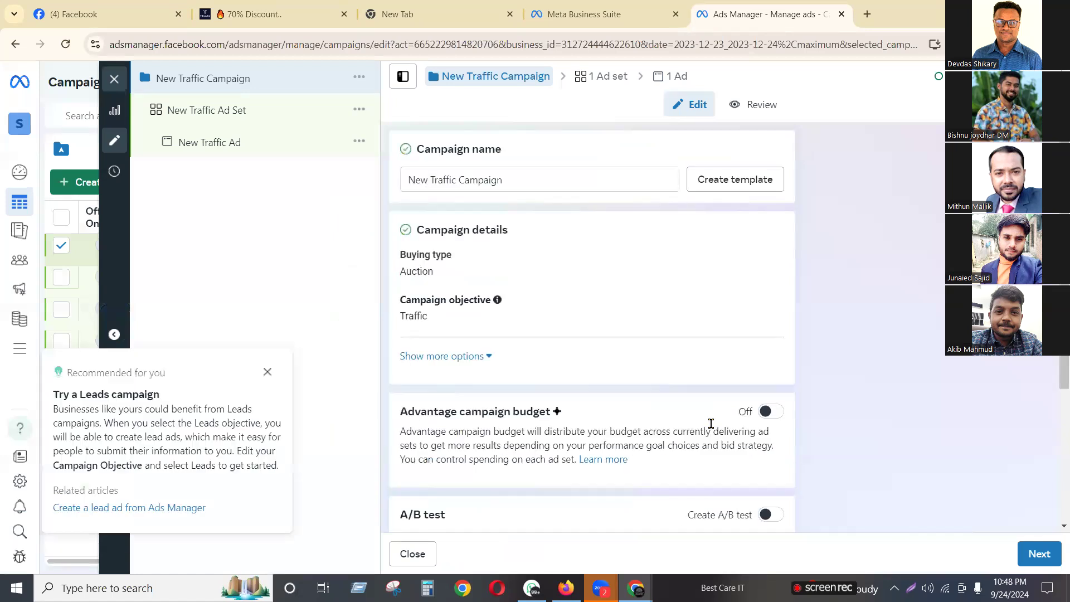
drag(437, 180, 346, 186)
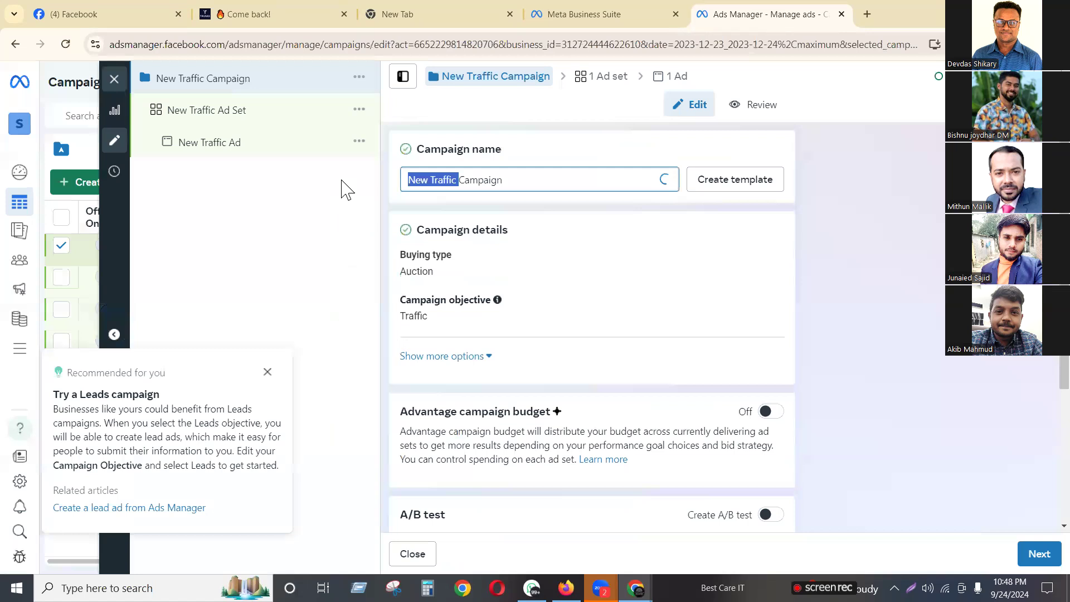
text(me)
text(ssage )
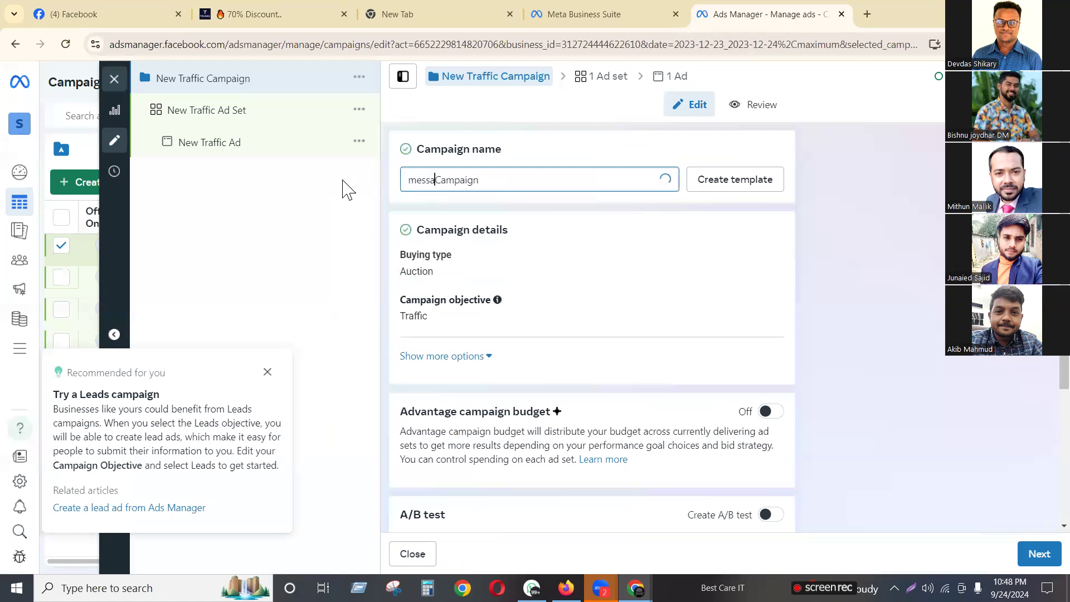
text(cam-126)
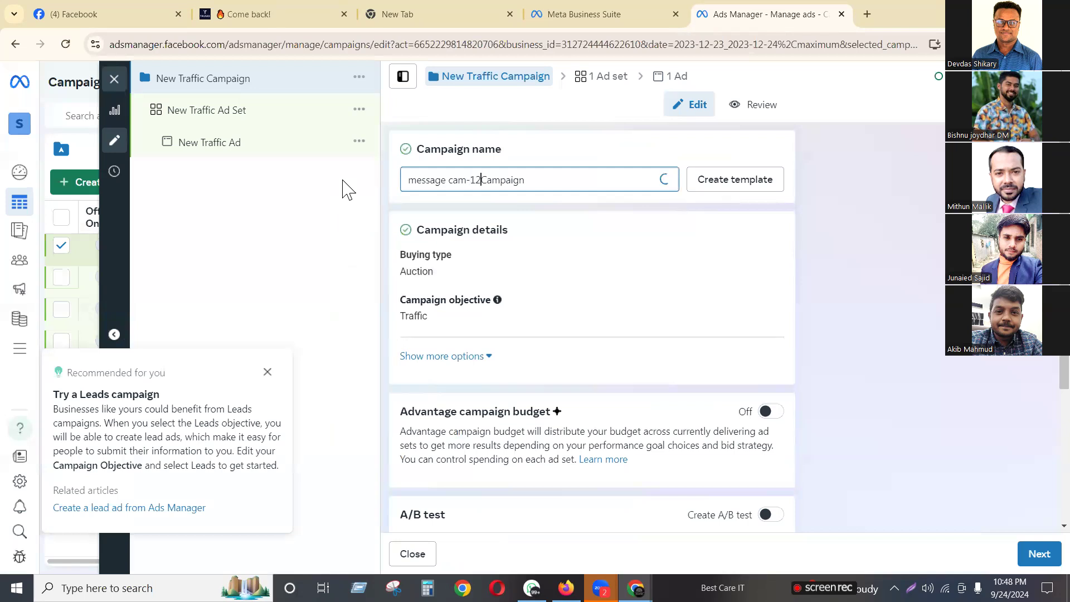
key(BackSpace)
key(BackSpace)
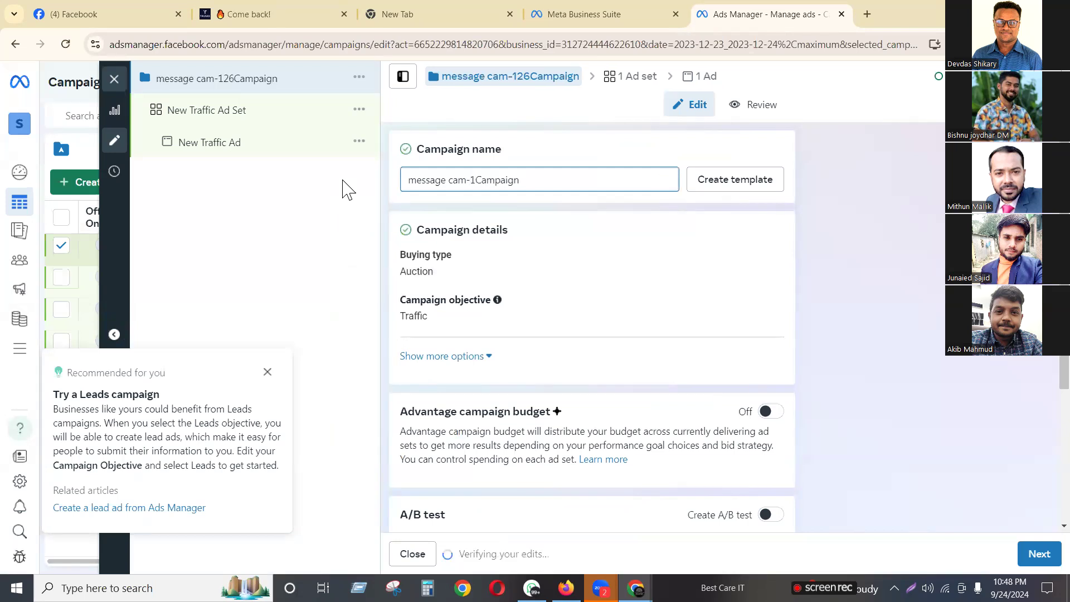
text(6)
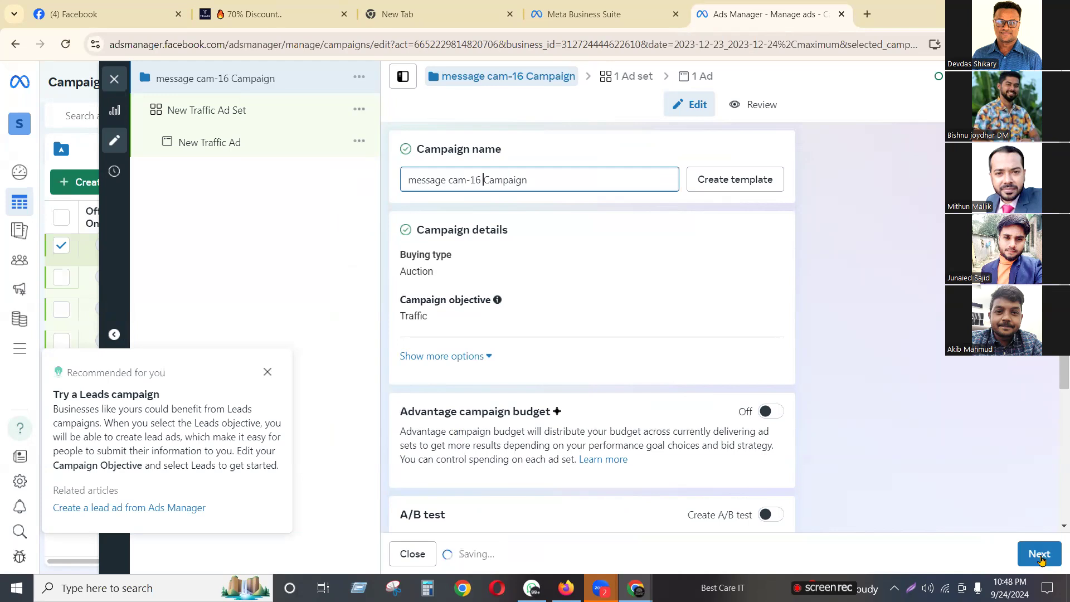
click(1038, 554)
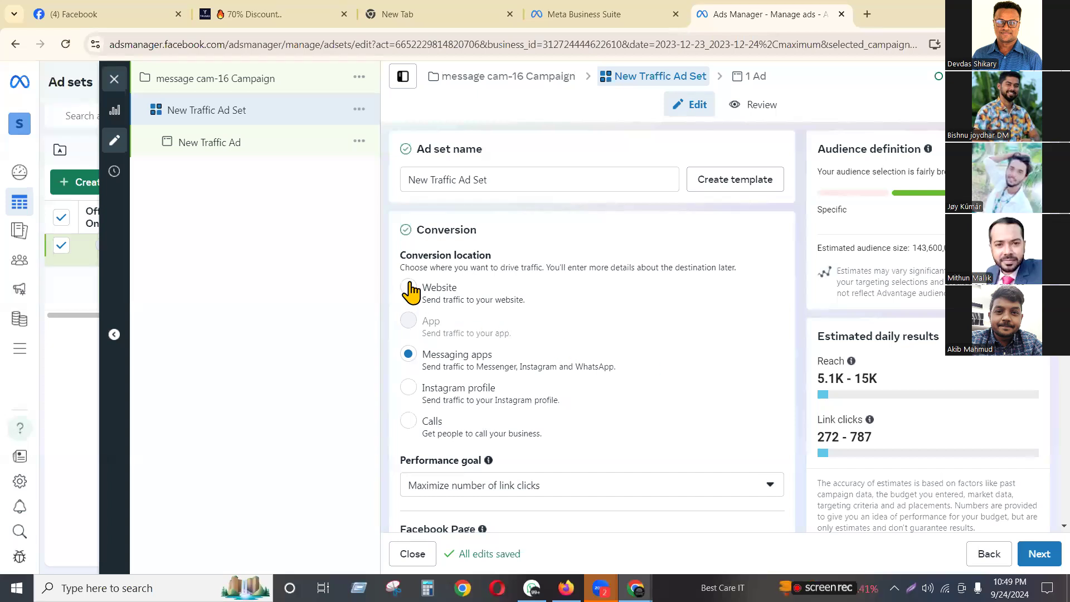
click(410, 290)
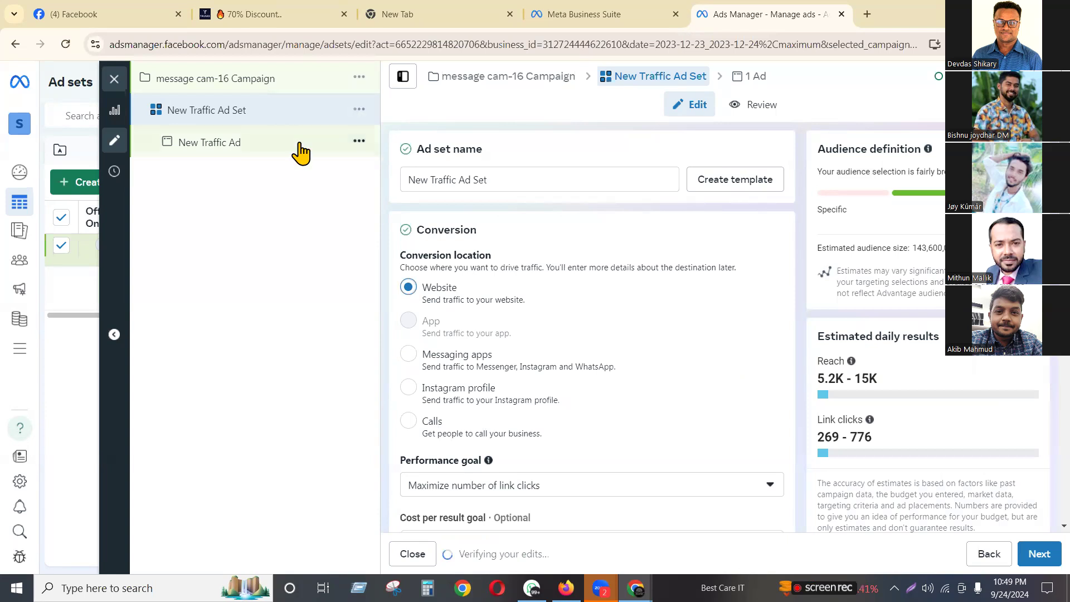
click(446, 357)
click(464, 373)
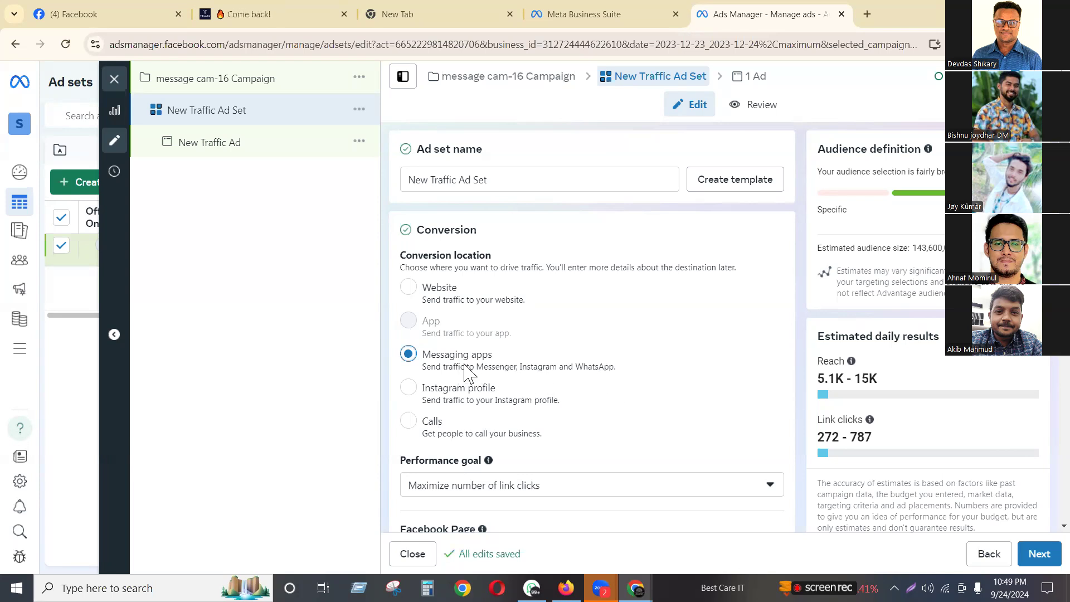
scroll(466, 376, down, 2)
scroll(466, 373, down, 5)
scroll(536, 245, up, 2)
scroll(538, 248, down, 2)
scroll(539, 252, down, 1)
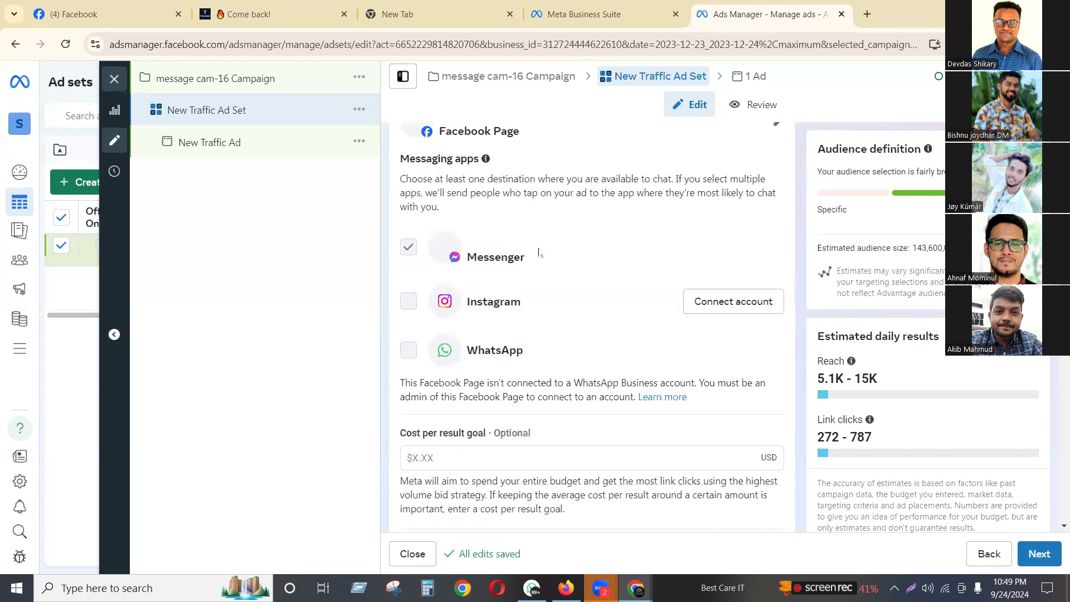
scroll(478, 211, down, 2)
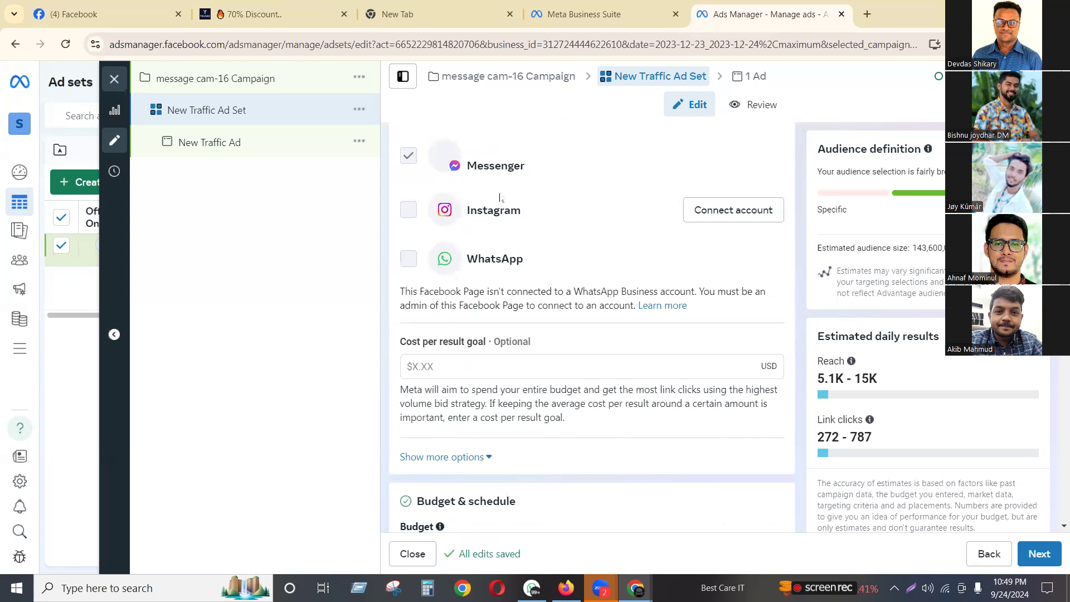
mouse_move(406, 207)
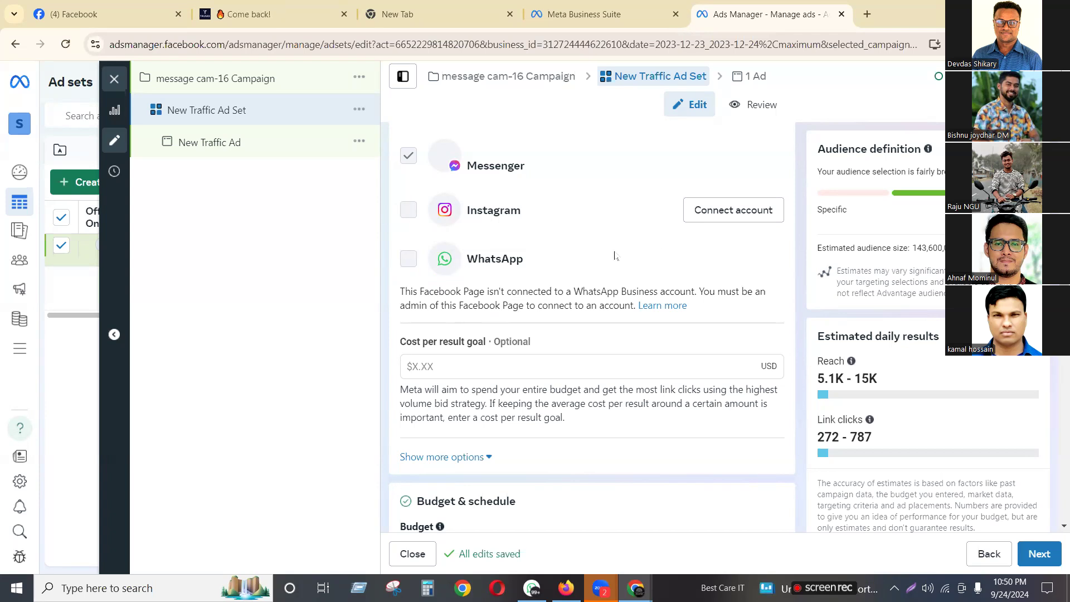
scroll(612, 254, up, 5)
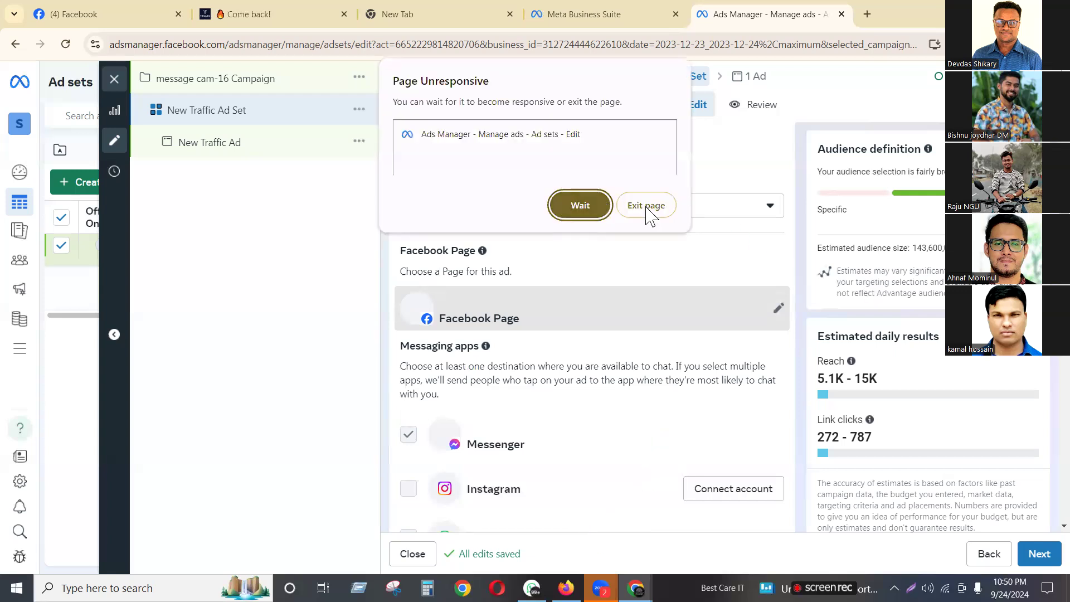
Wait out the frozen Ads Manager page, then exit it and reload the crashed tab
click(578, 219)
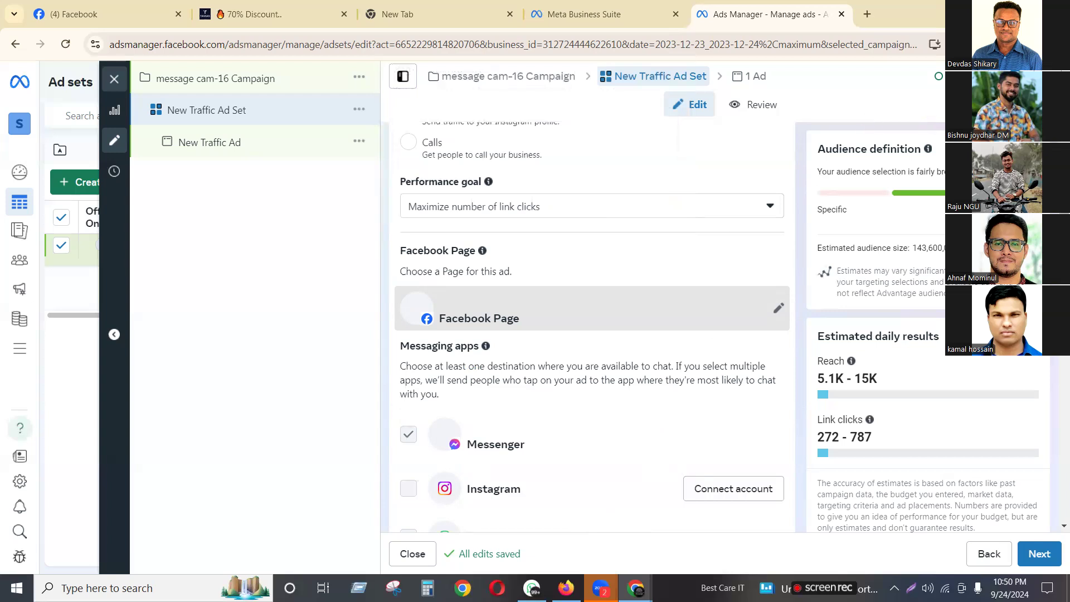
click(66, 45)
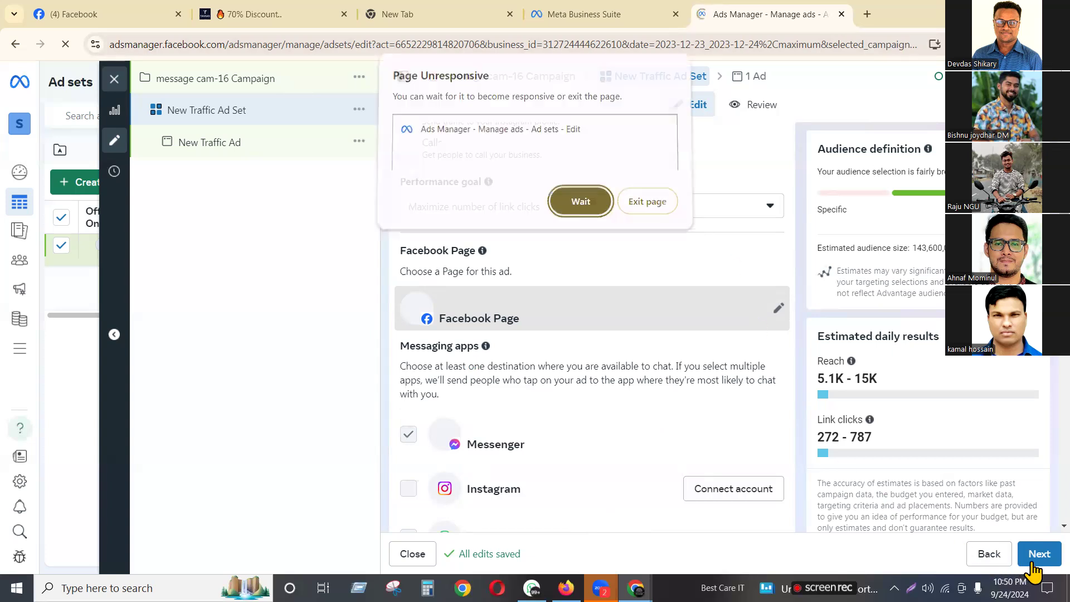
click(635, 212)
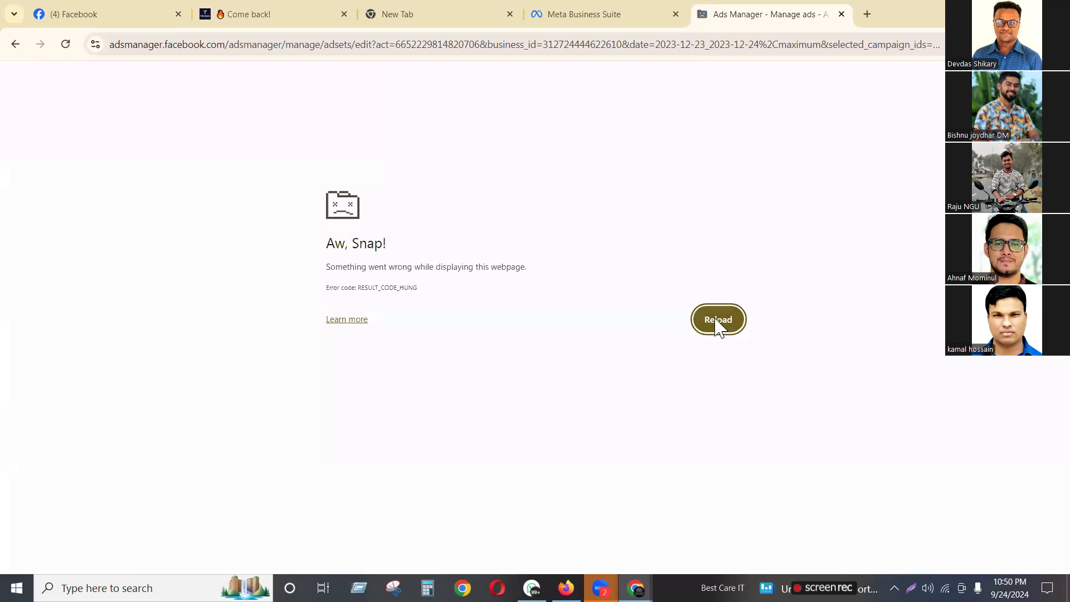
click(717, 325)
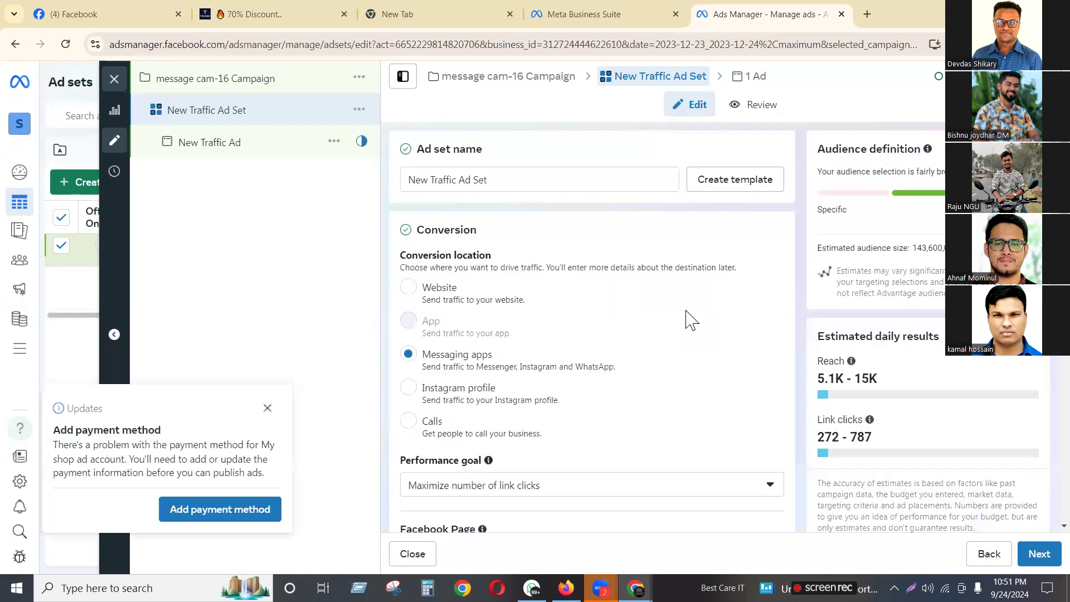
Switch the ad set's Facebook Page to NEW IMAGE DESIGN GROUP
scroll(622, 373, down, 5)
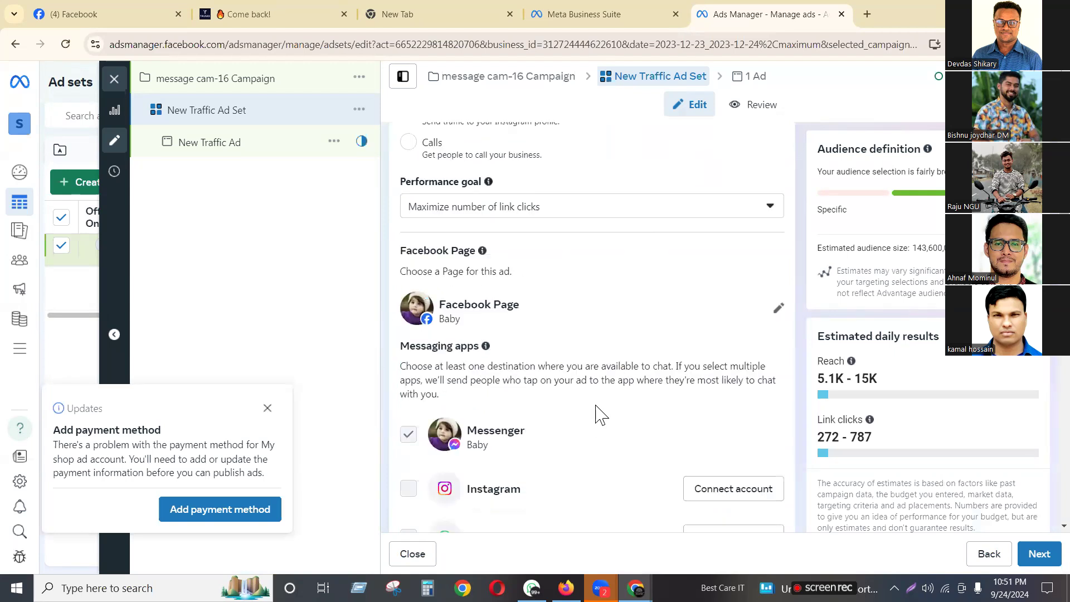
scroll(601, 414, down, 3)
scroll(780, 315, up, 3)
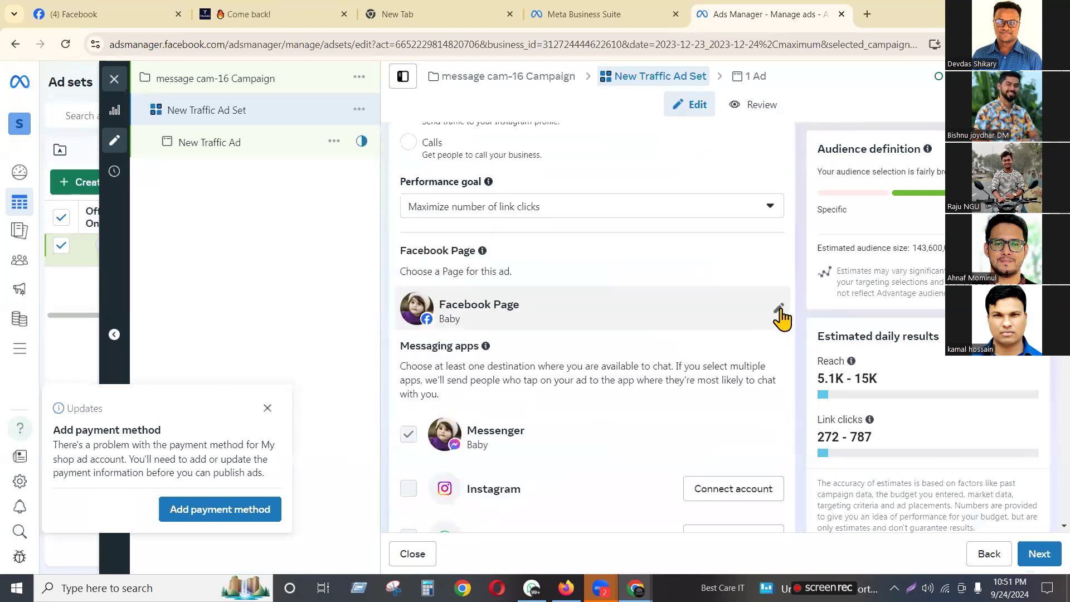
click(780, 310)
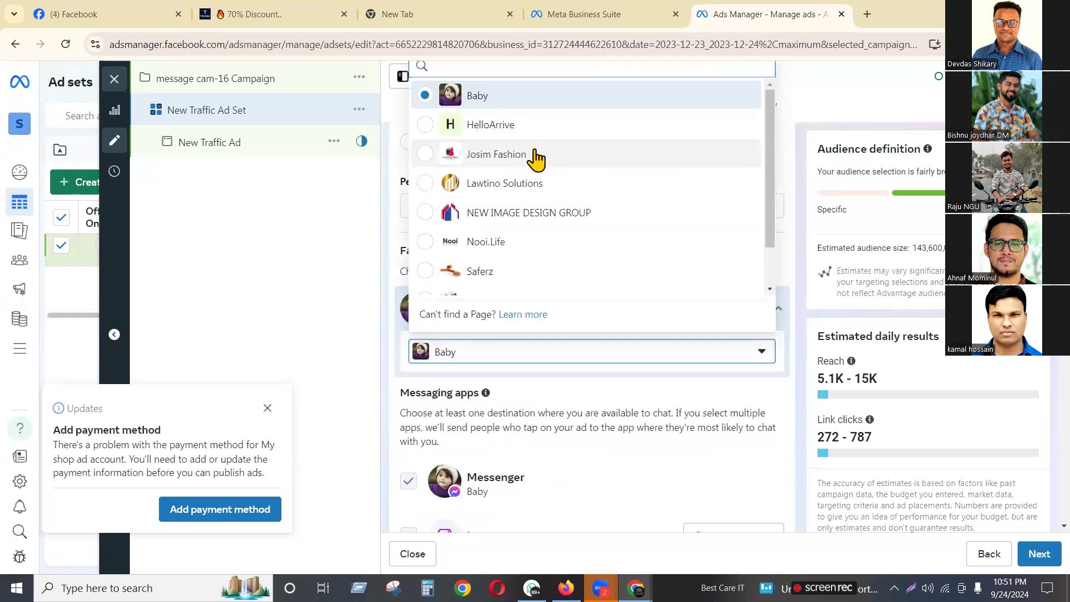
click(527, 211)
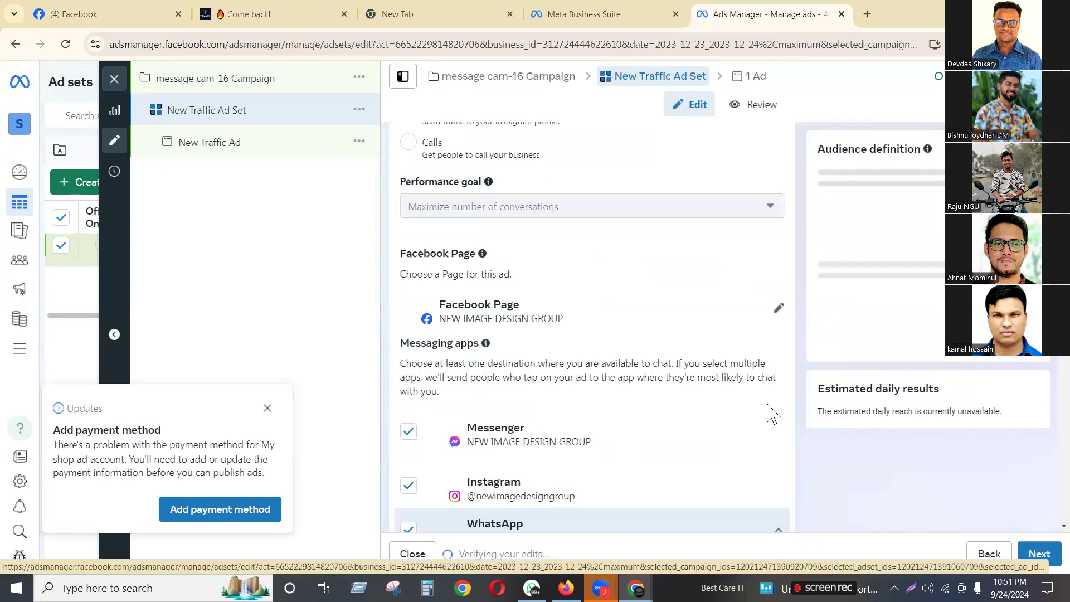
scroll(753, 411, down, 2)
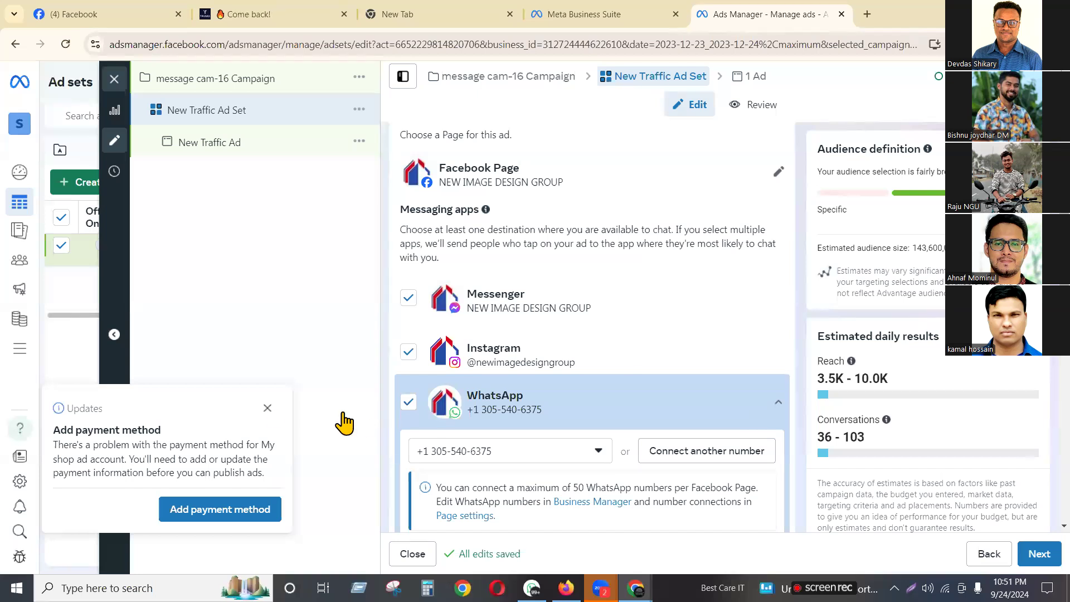
Dismiss the payment notice and set message destinations to Messenger and Instagram, with WhatsApp off
click(269, 413)
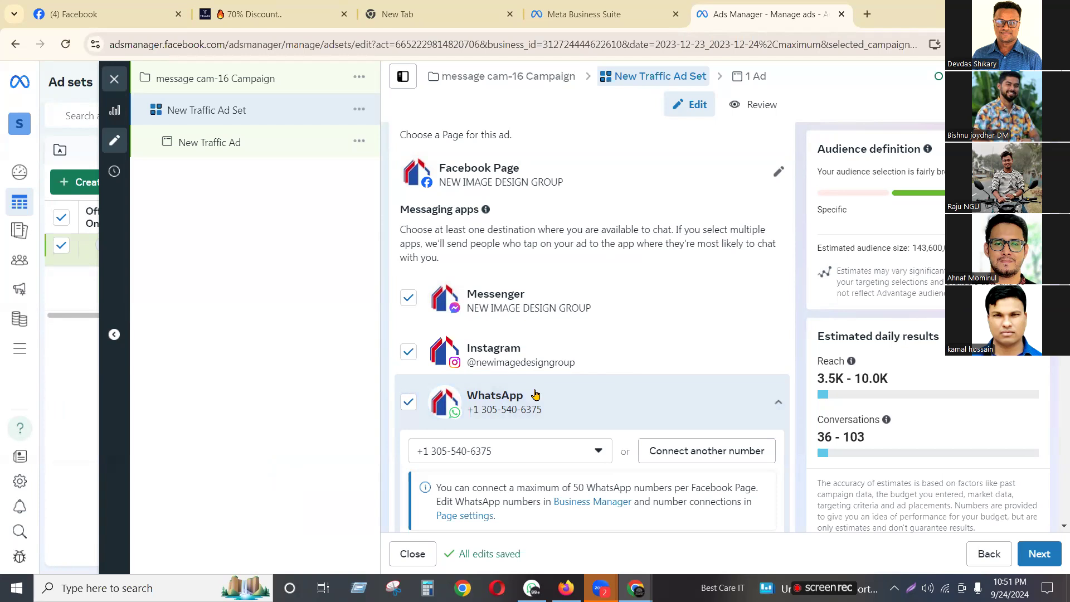
scroll(540, 239, up, 5)
scroll(541, 238, down, 5)
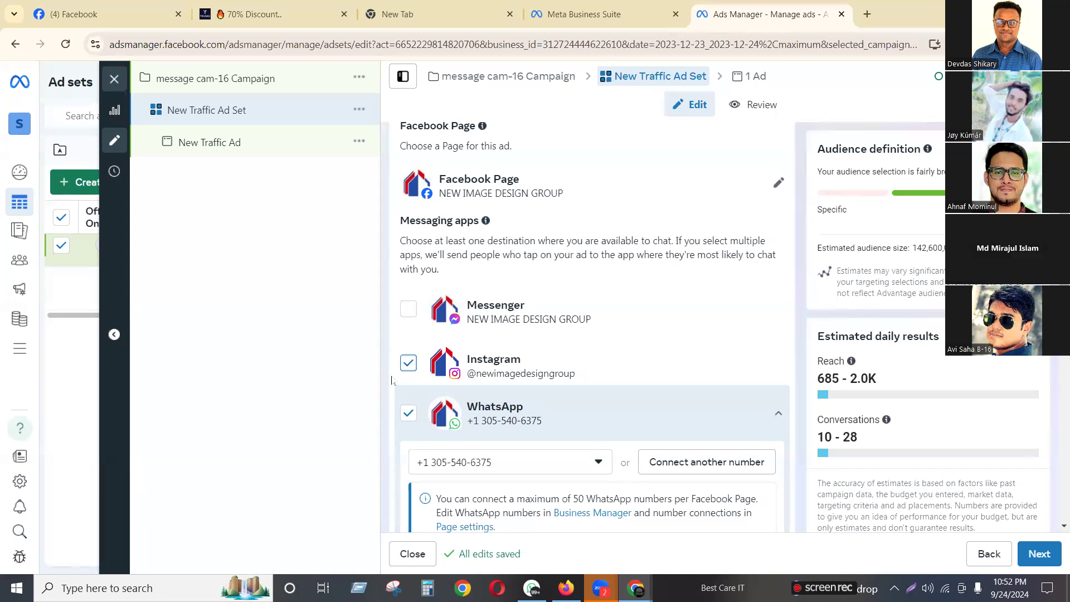
click(404, 412)
click(408, 363)
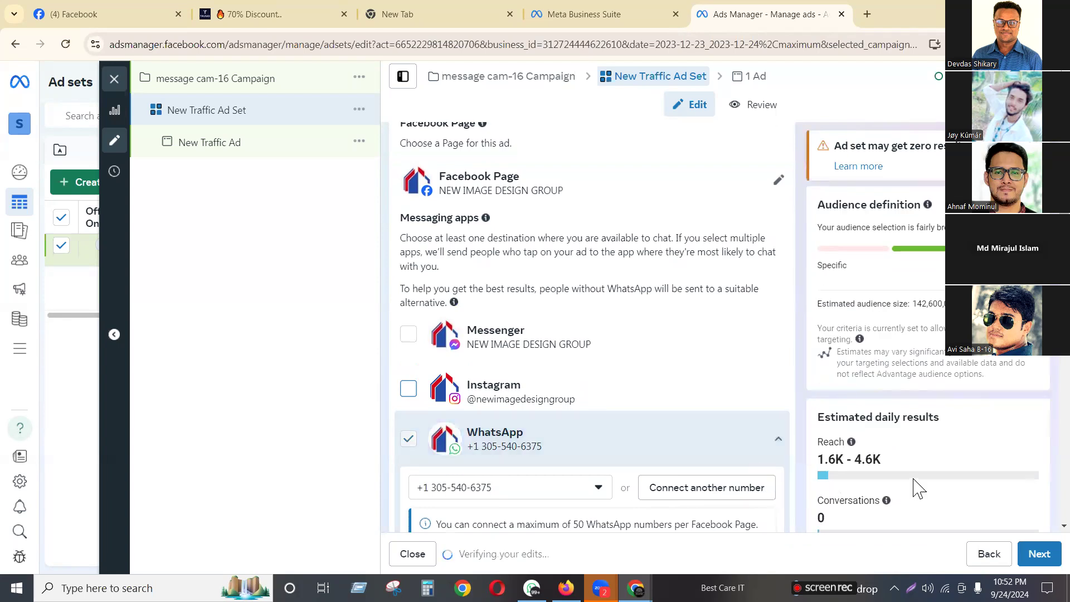
scroll(591, 357, down, 2)
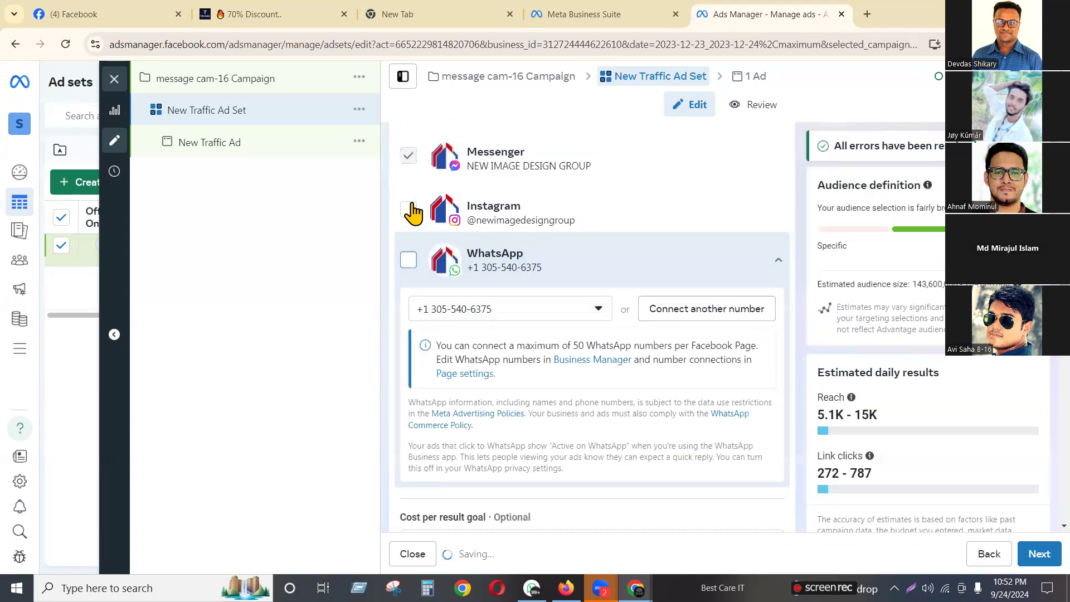
click(397, 207)
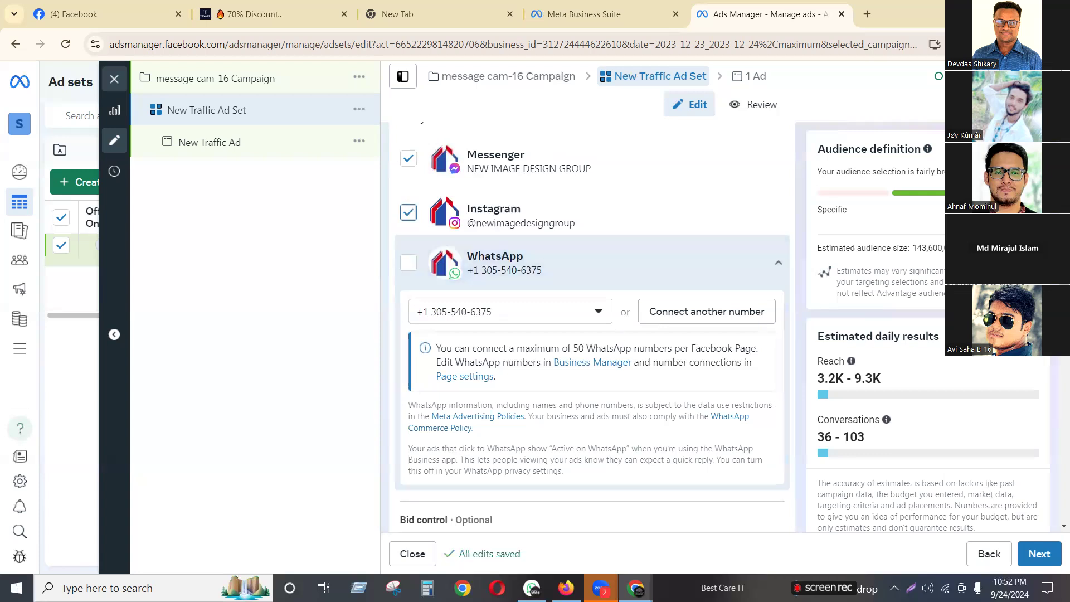
scroll(590, 321, down, 7)
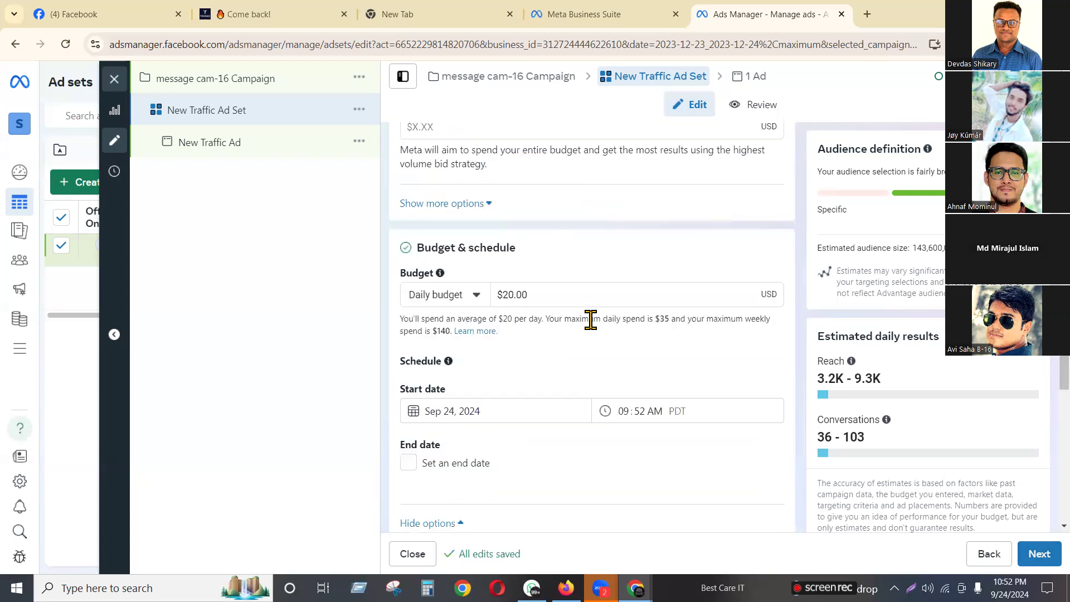
Lower the ad set's daily budget from $20.00 to $10.00
drag(536, 288, 468, 294)
text(10)
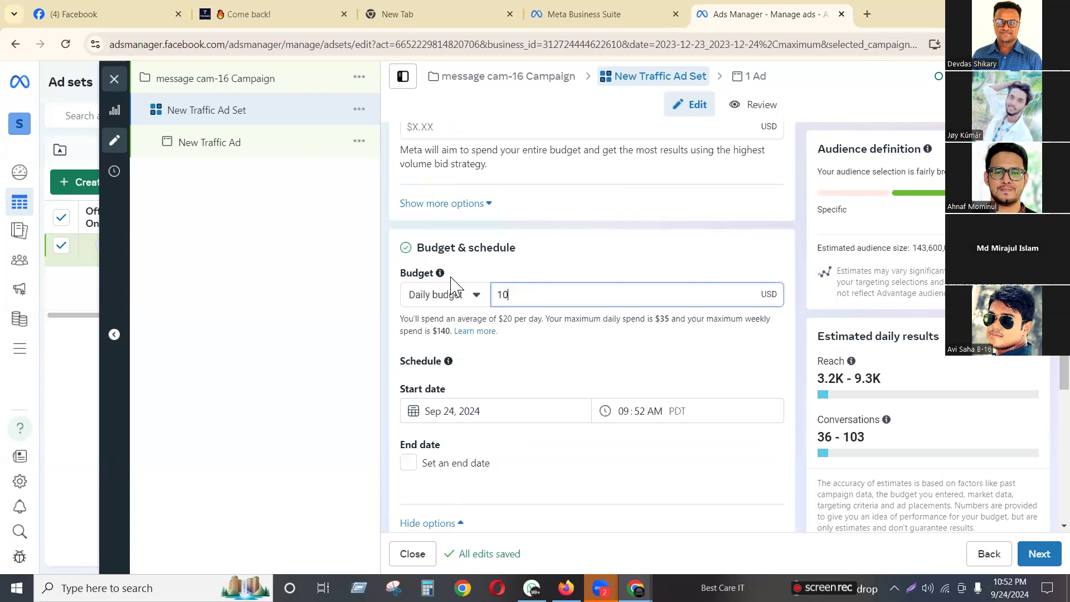
click(339, 296)
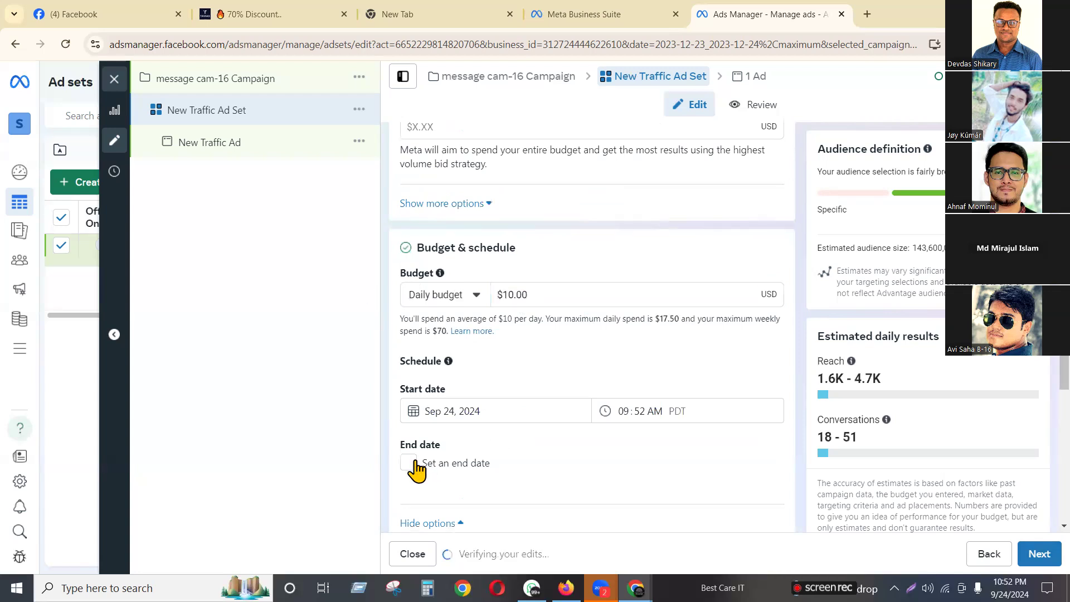
Give the ad set an end date of September 30, 2024
click(410, 463)
click(450, 496)
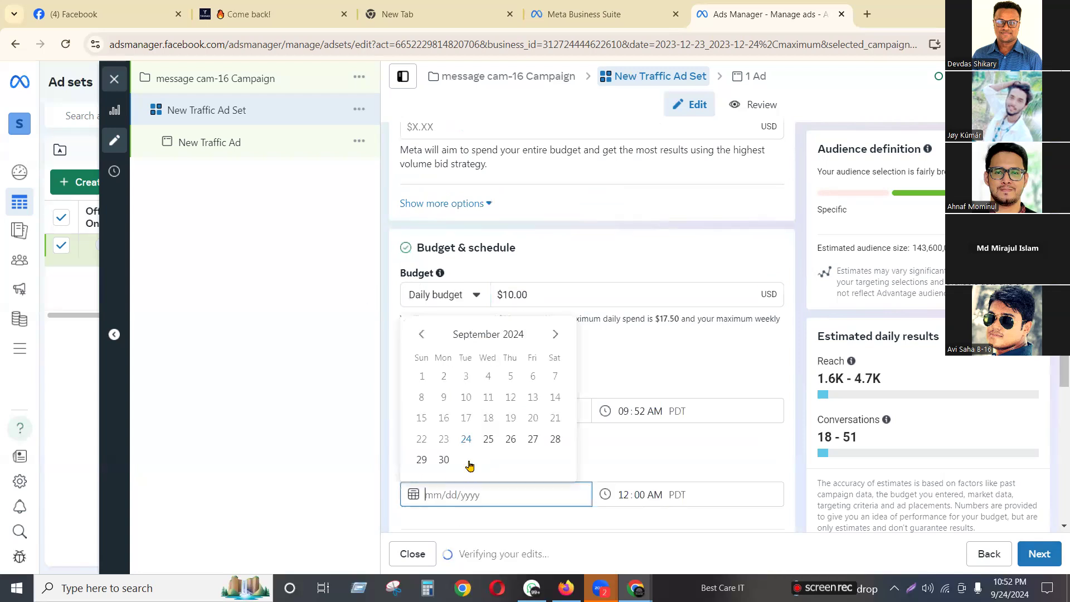
click(444, 460)
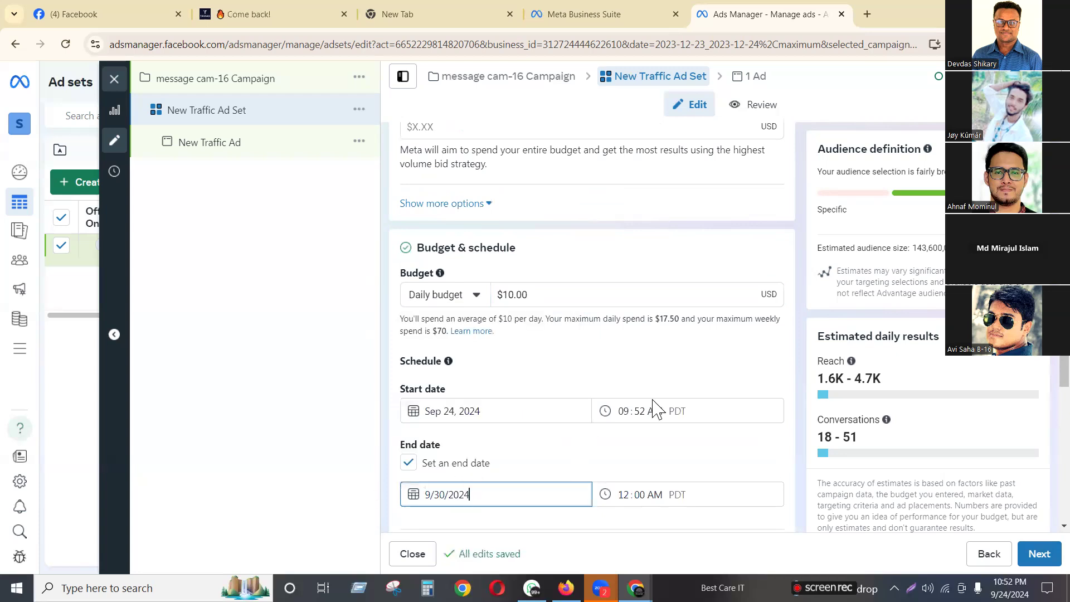
scroll(712, 390, down, 10)
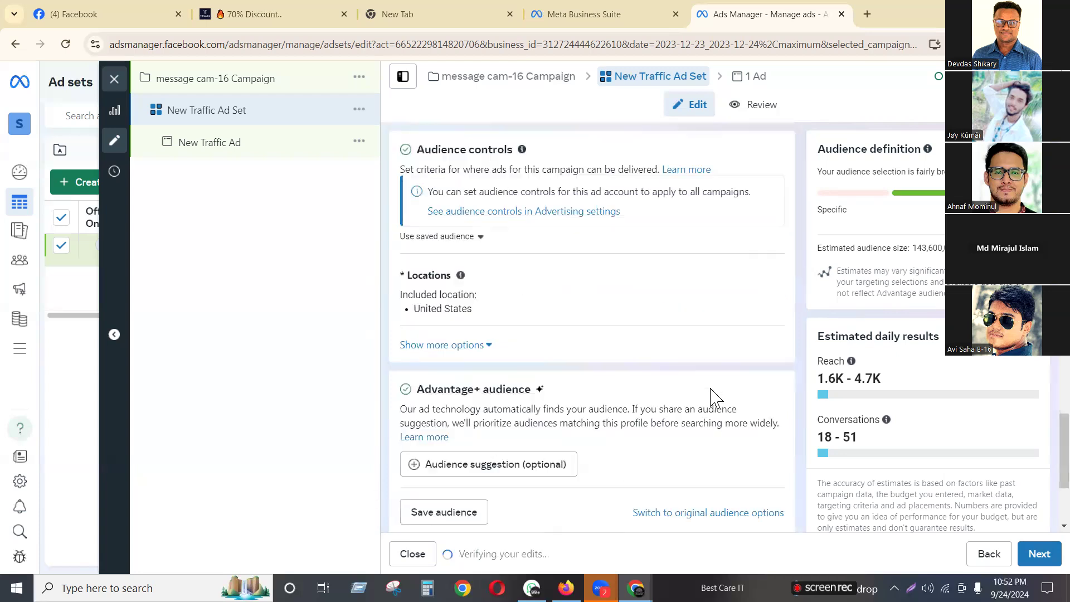
scroll(544, 350, up, 2)
scroll(566, 422, down, 2)
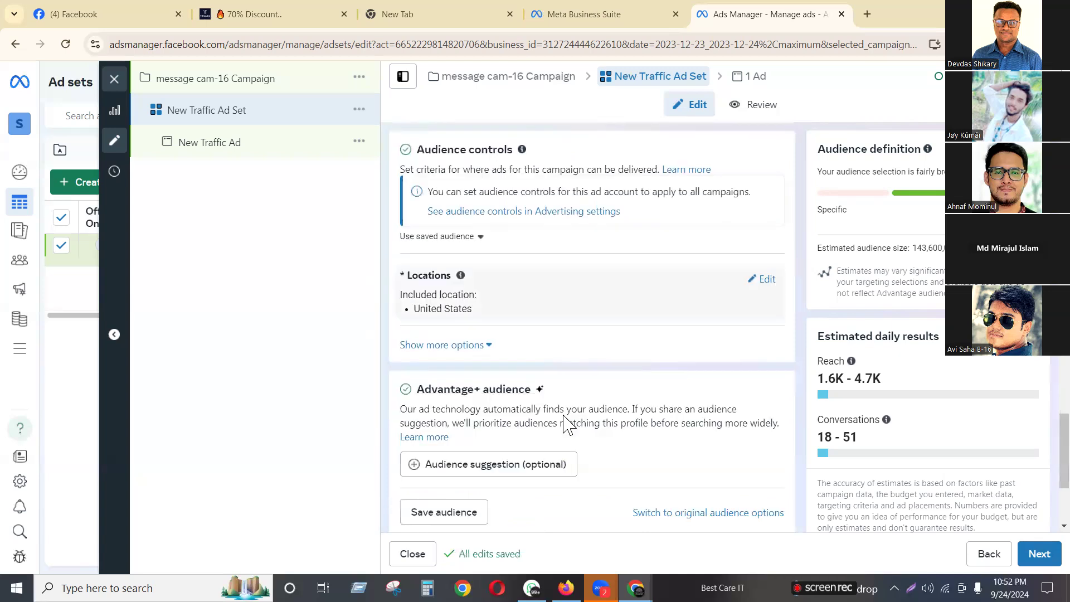
scroll(632, 482, down, 3)
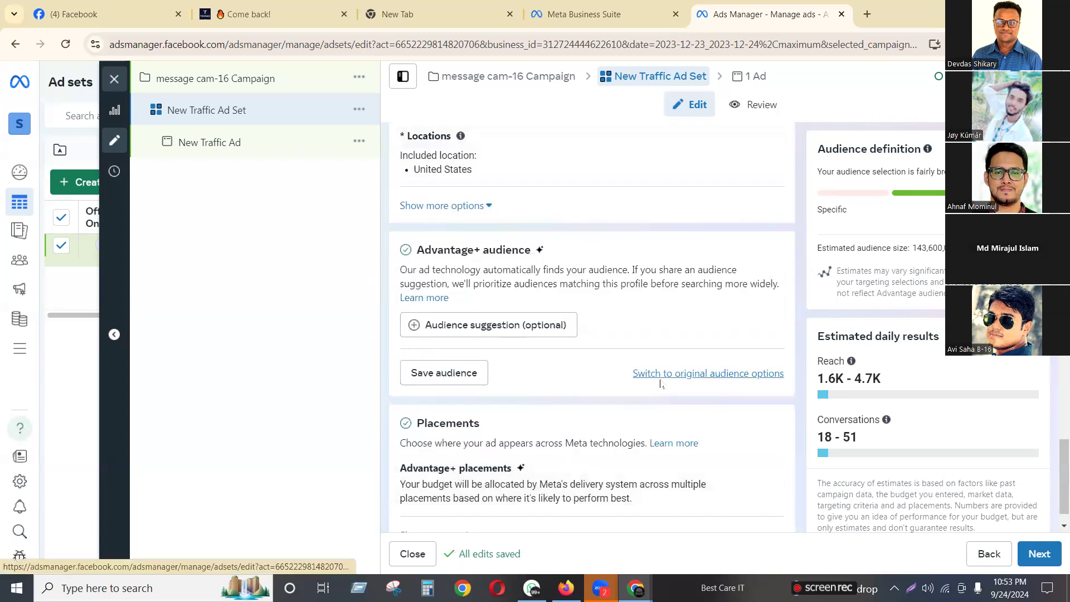
Switch to original audience options and target ages 20–36, gender Women
click(661, 375)
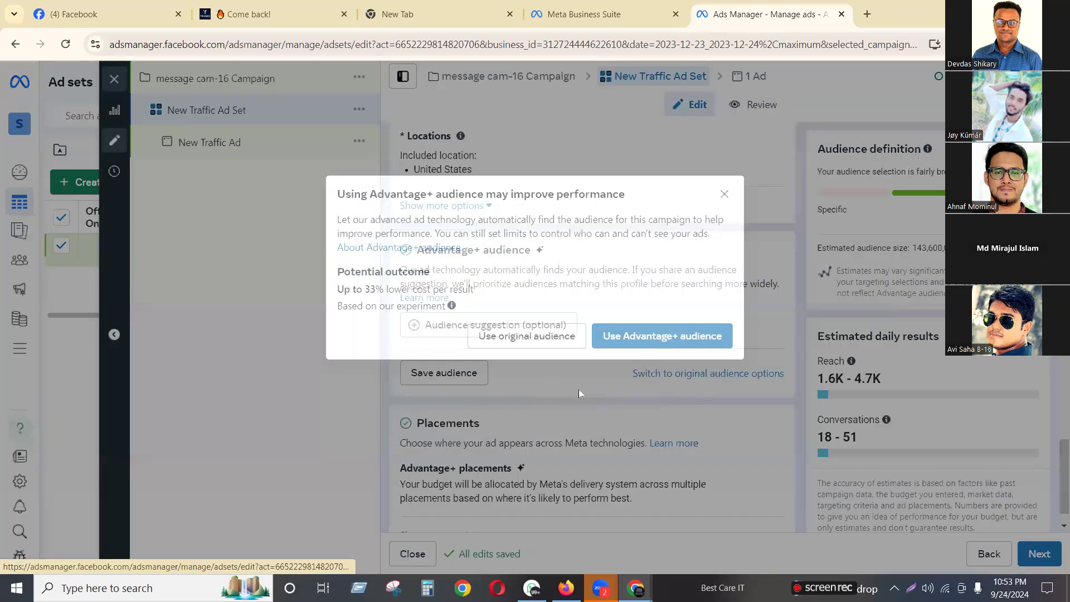
scroll(544, 413, down, 10)
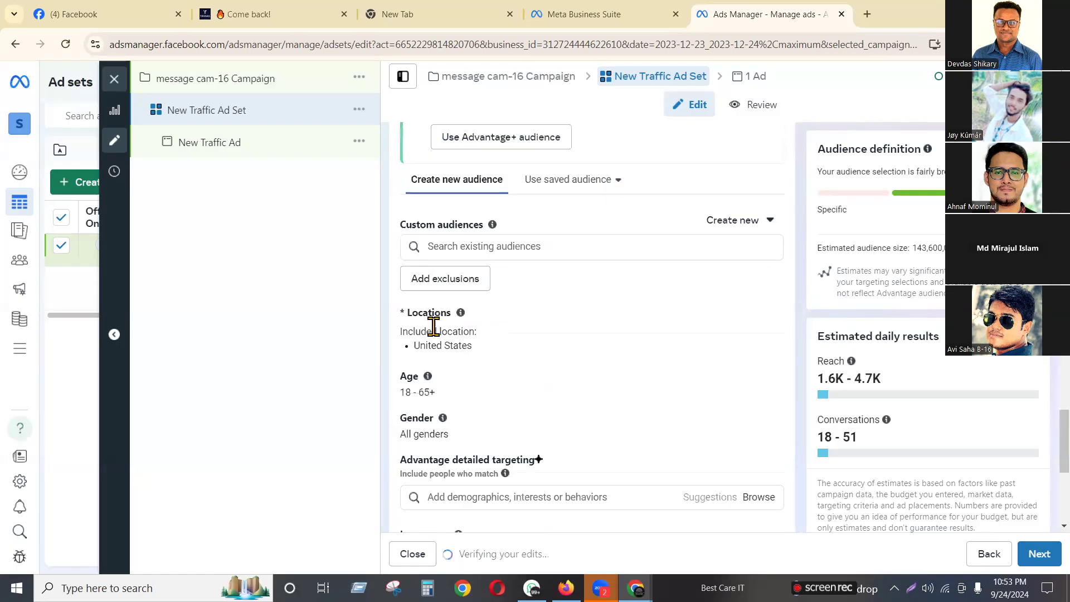
click(762, 378)
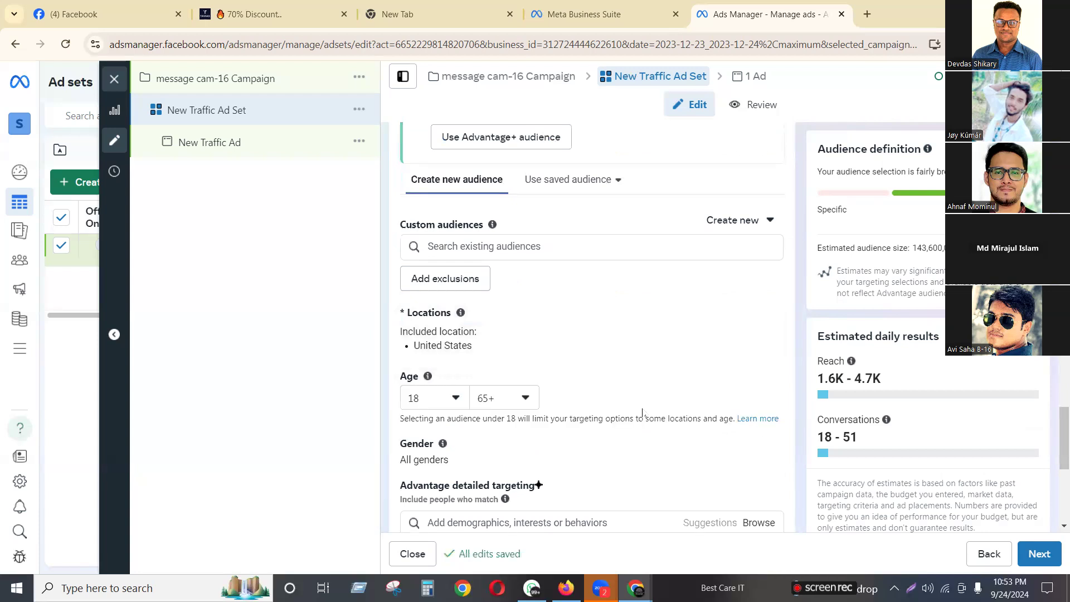
click(461, 402)
click(449, 373)
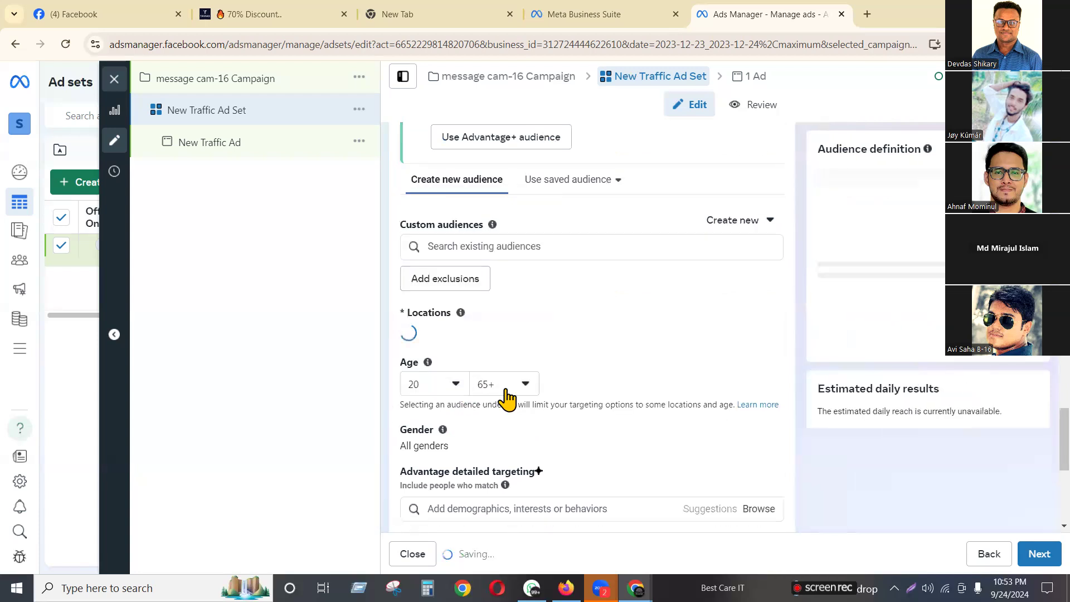
click(505, 393)
scroll(534, 318, up, 5)
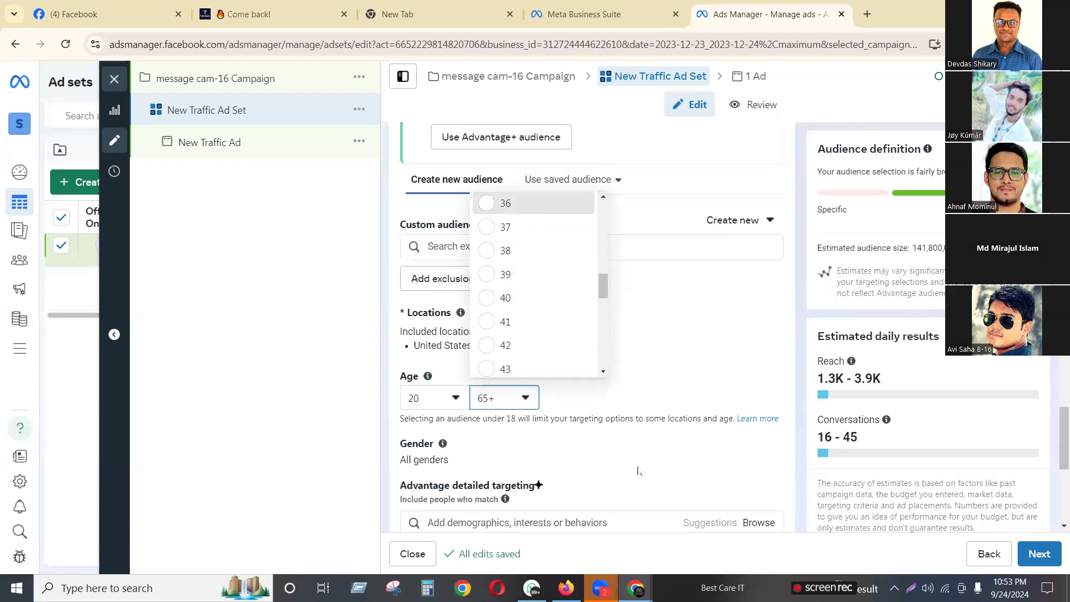
click(633, 474)
scroll(473, 455, down, 1)
scroll(410, 454, down, 2)
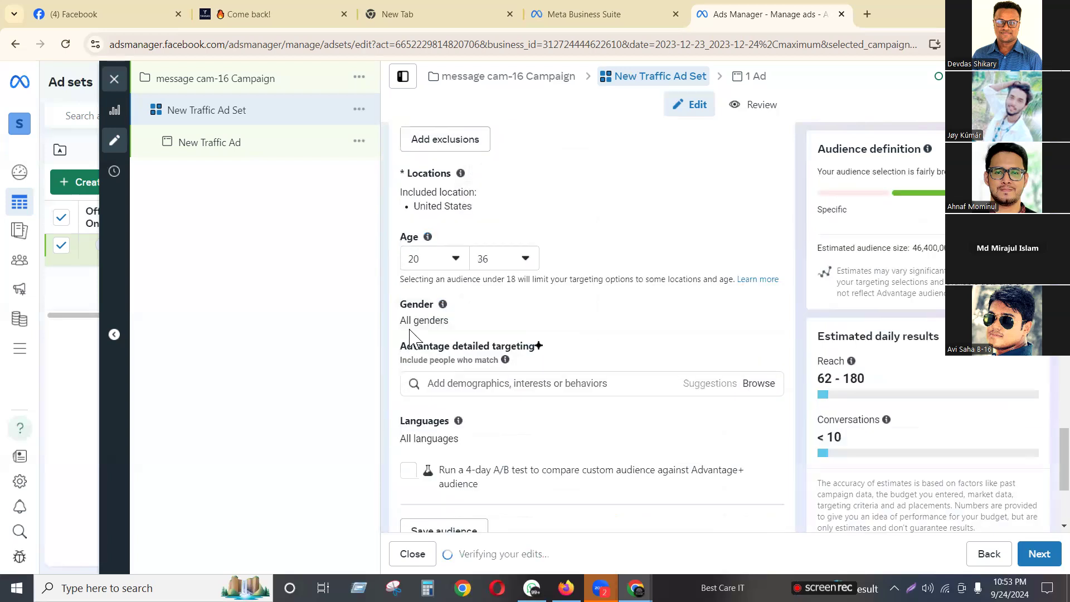
click(766, 306)
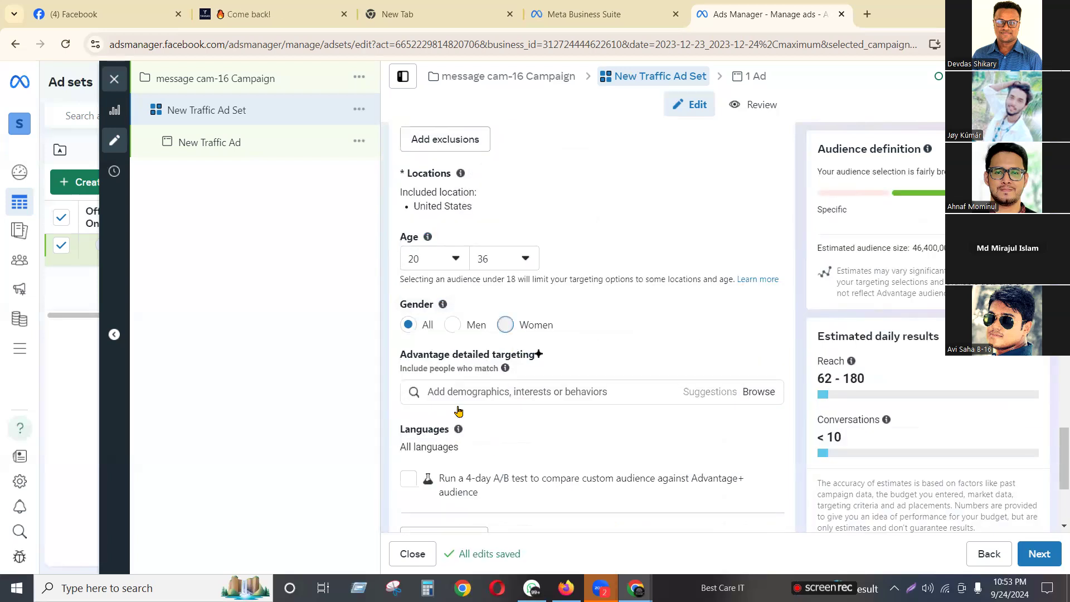
Search 'dress' and add Party dress, Wedding dress, Clothing and Online shopping interests
click(579, 392)
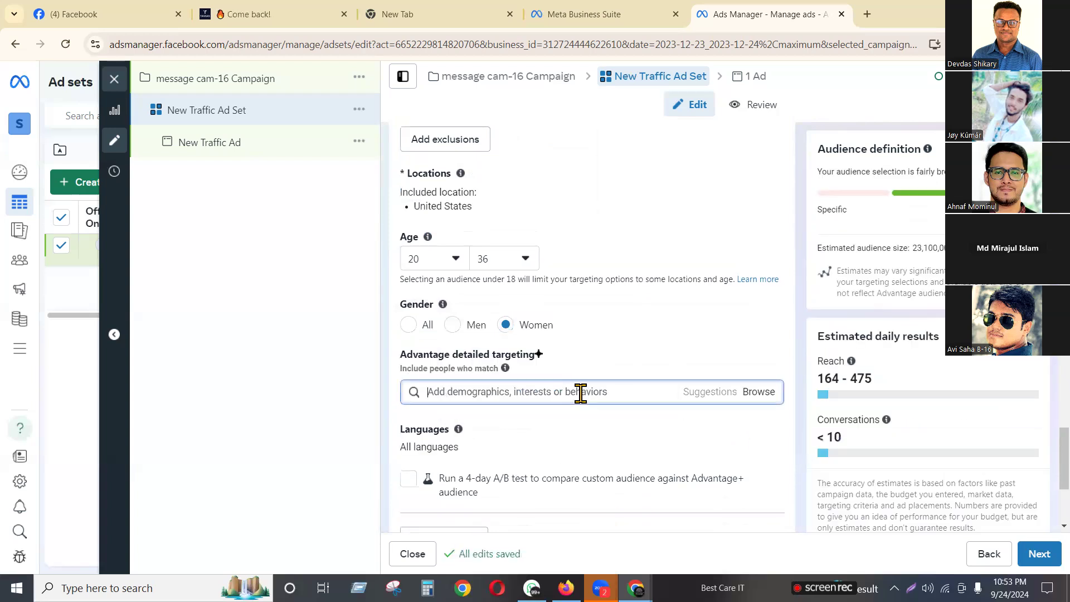
text(dress)
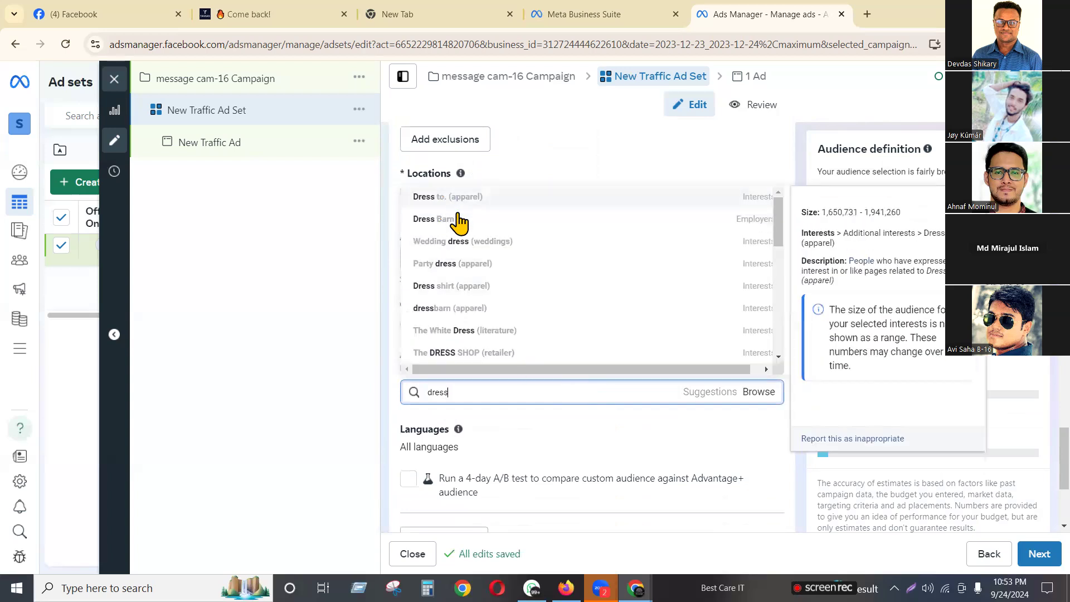
click(470, 268)
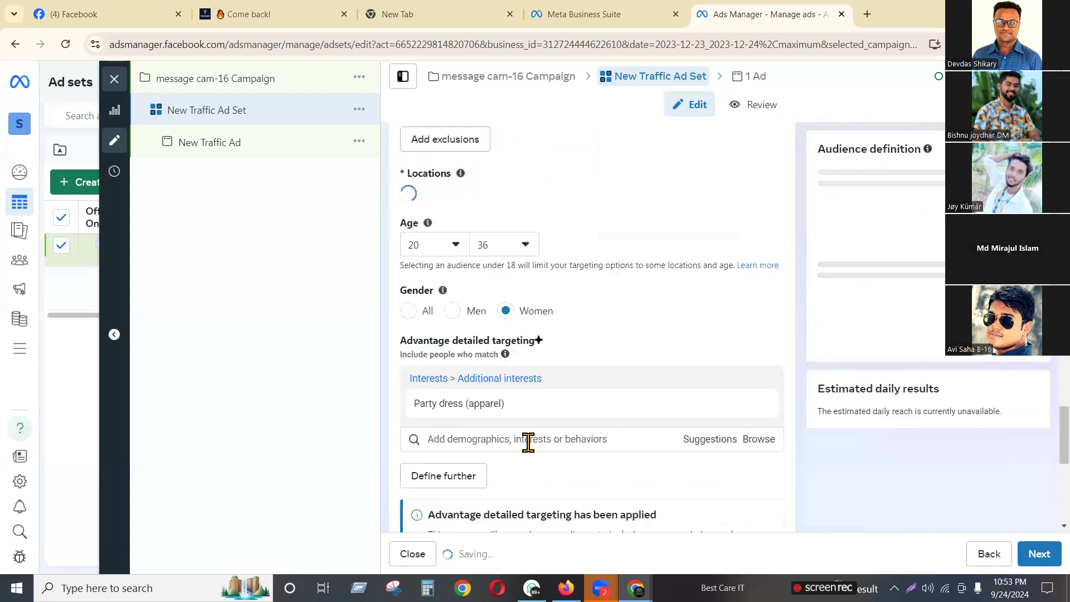
click(707, 452)
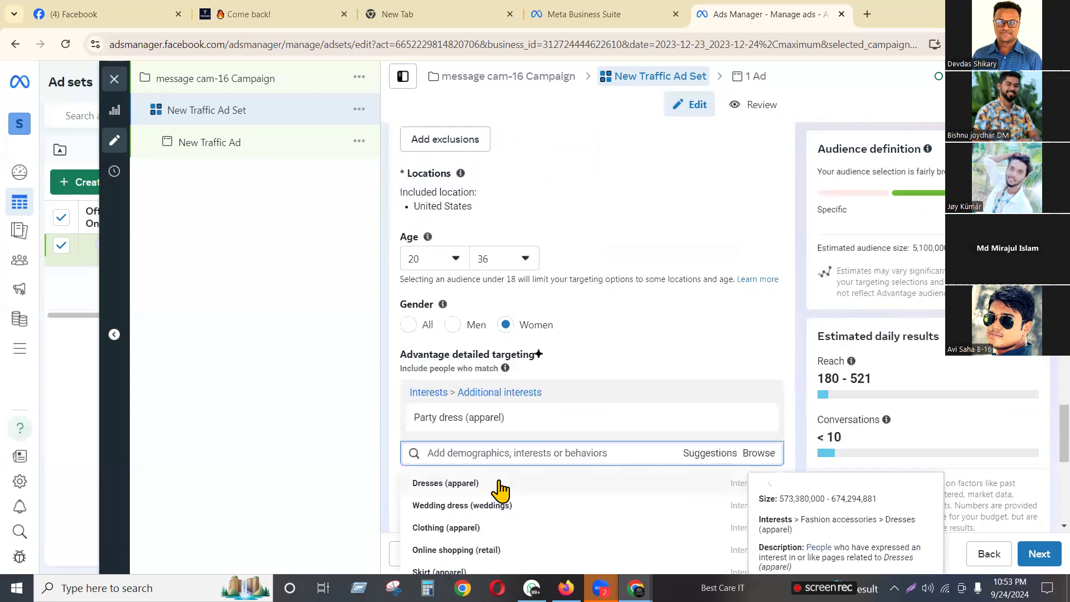
click(469, 530)
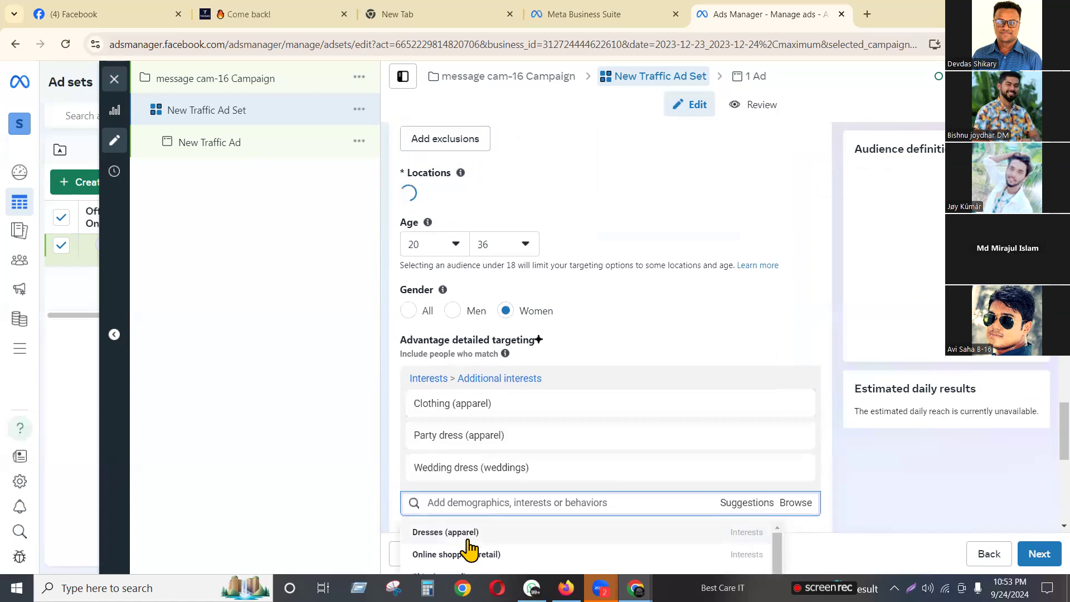
click(462, 535)
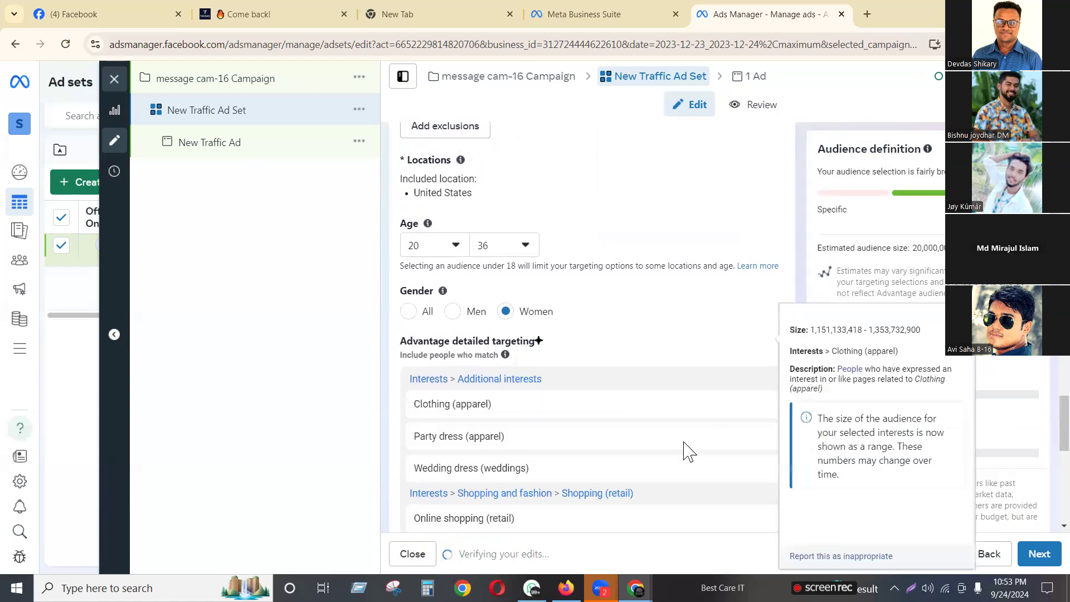
scroll(688, 449, down, 8)
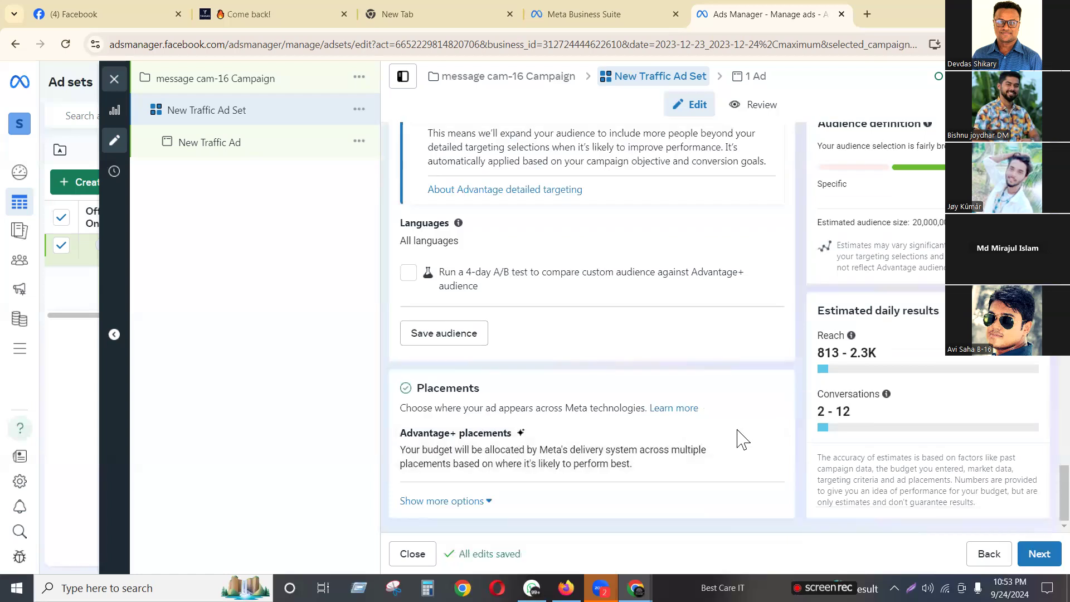
Continue to the ad and choose Image ad as the creative type
click(1037, 554)
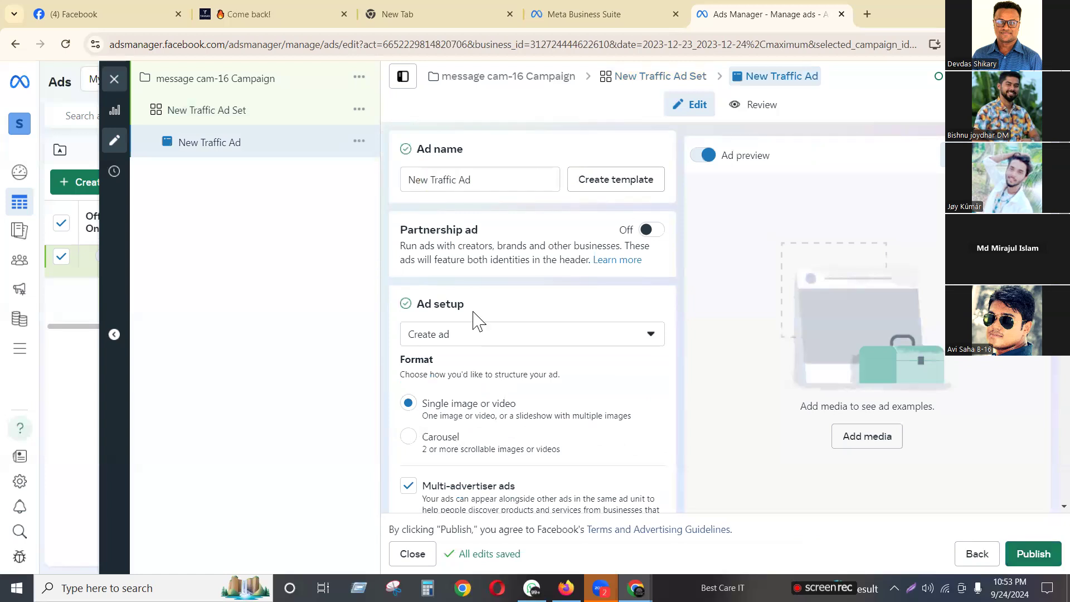
scroll(633, 359, down, 4)
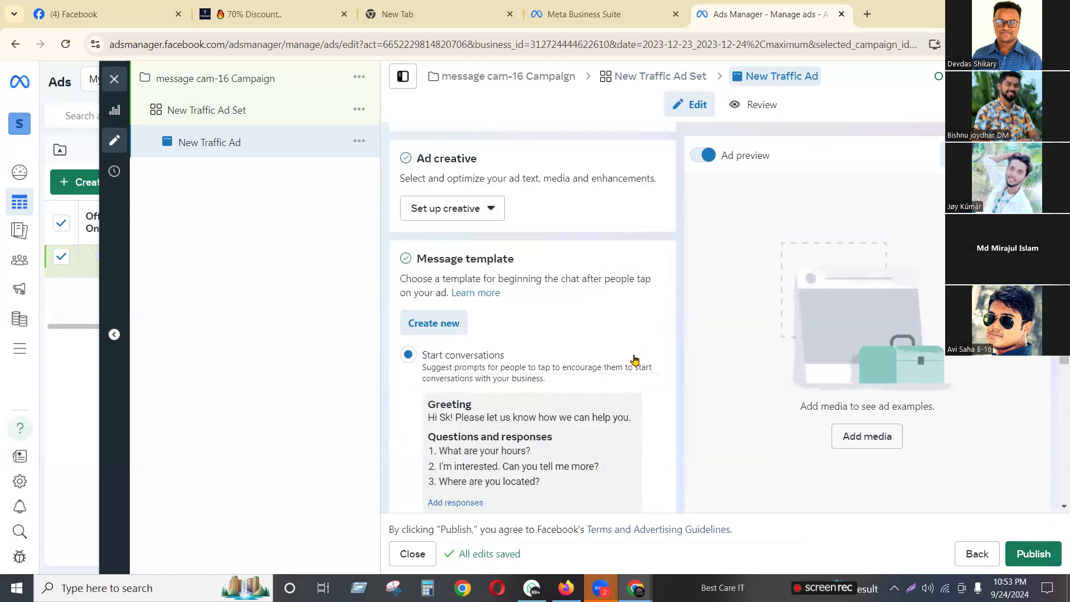
scroll(635, 359, down, 3)
scroll(437, 256, up, 5)
click(483, 362)
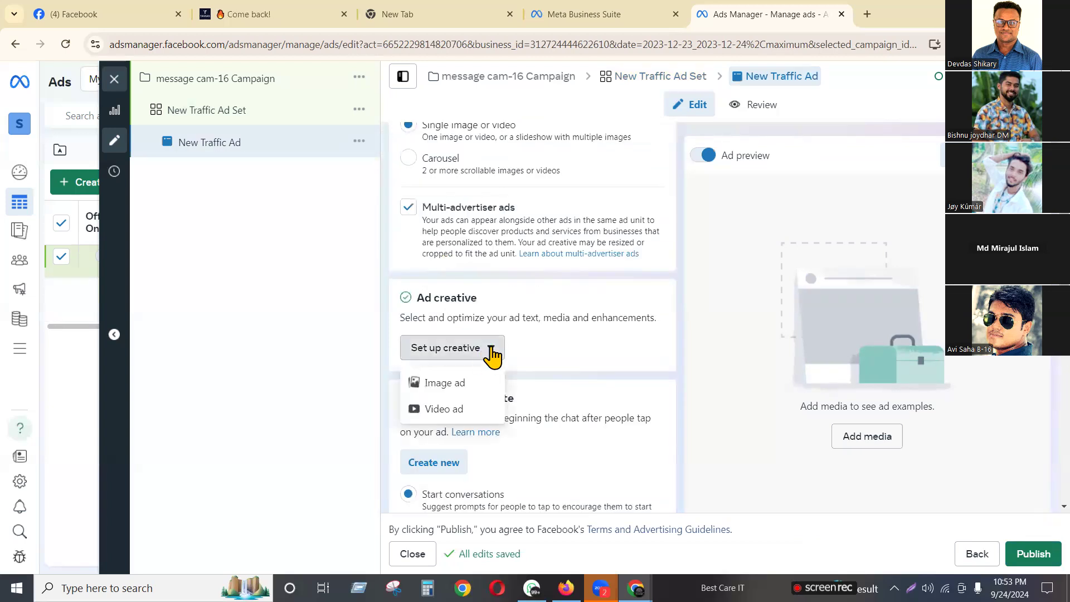
click(447, 387)
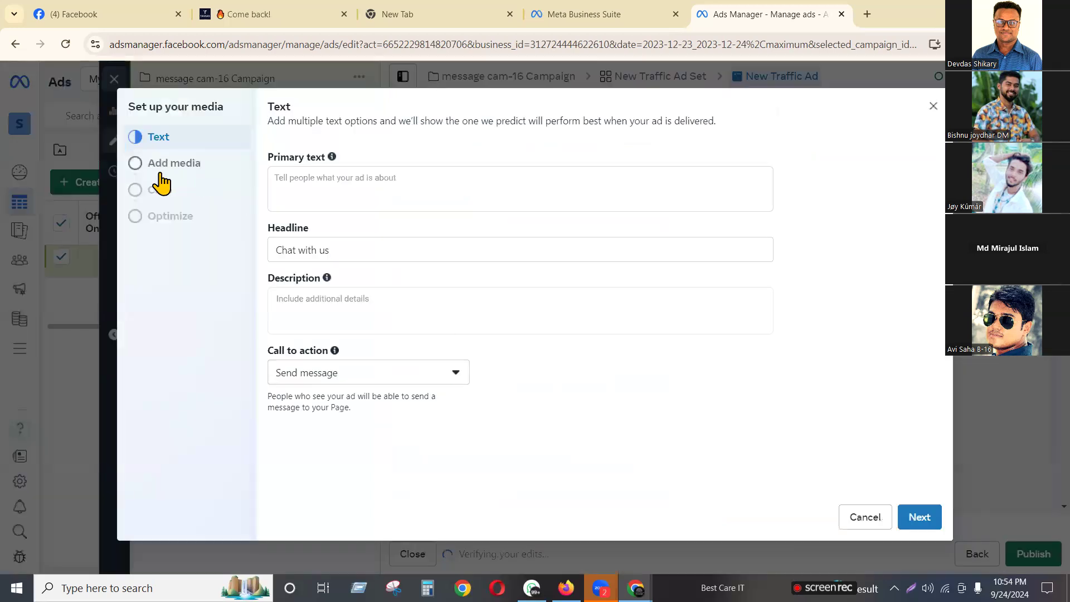
Upload Screenshot_72 from Downloads as the ad's image
click(164, 167)
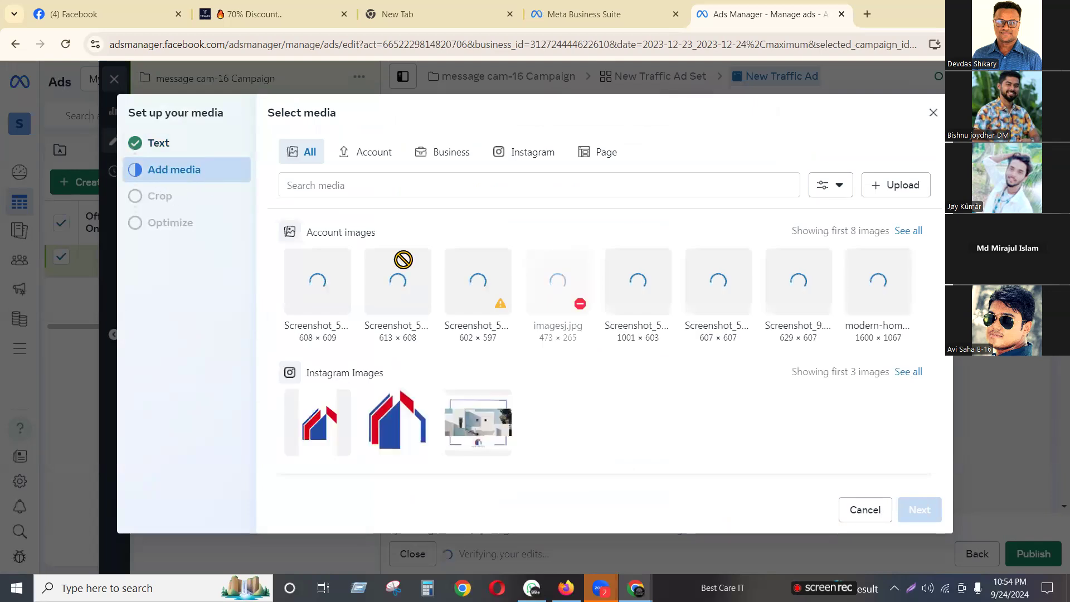
click(917, 193)
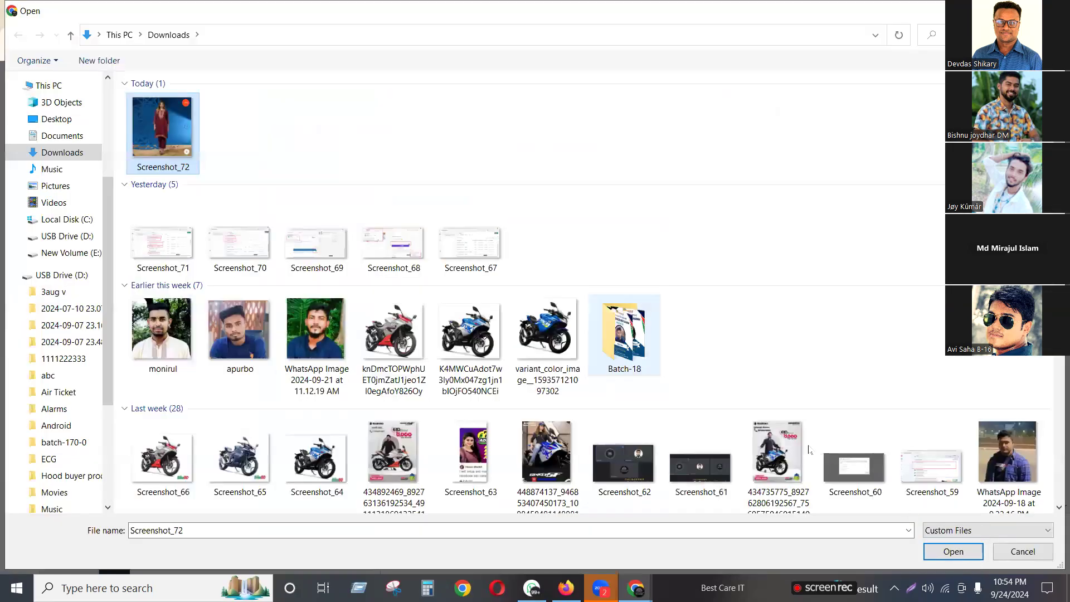
key(Return)
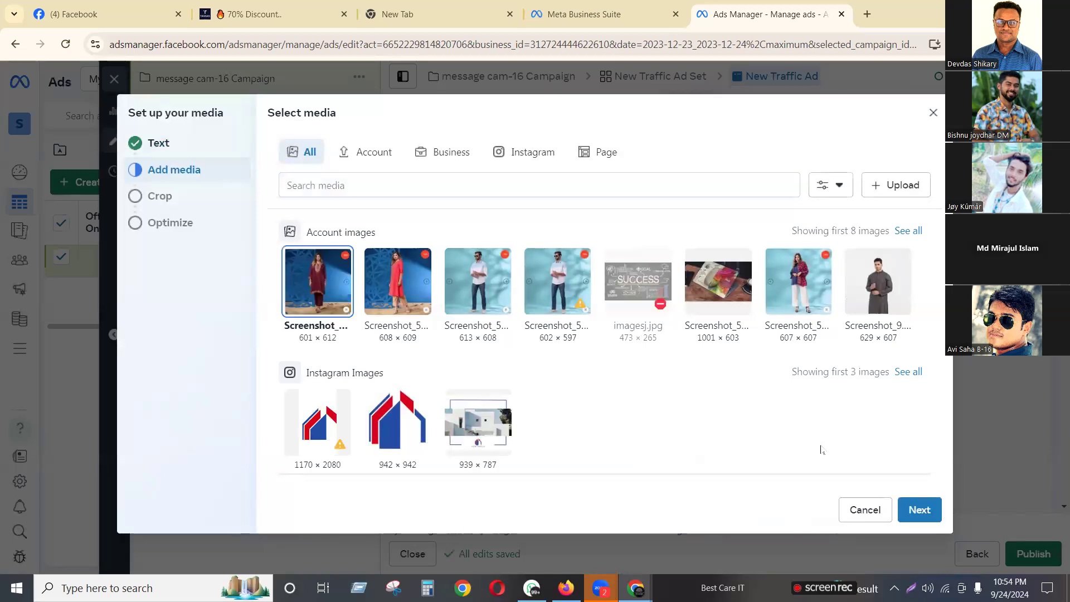
Accept the suggested placement crops and finish media setup without enhancements
click(912, 507)
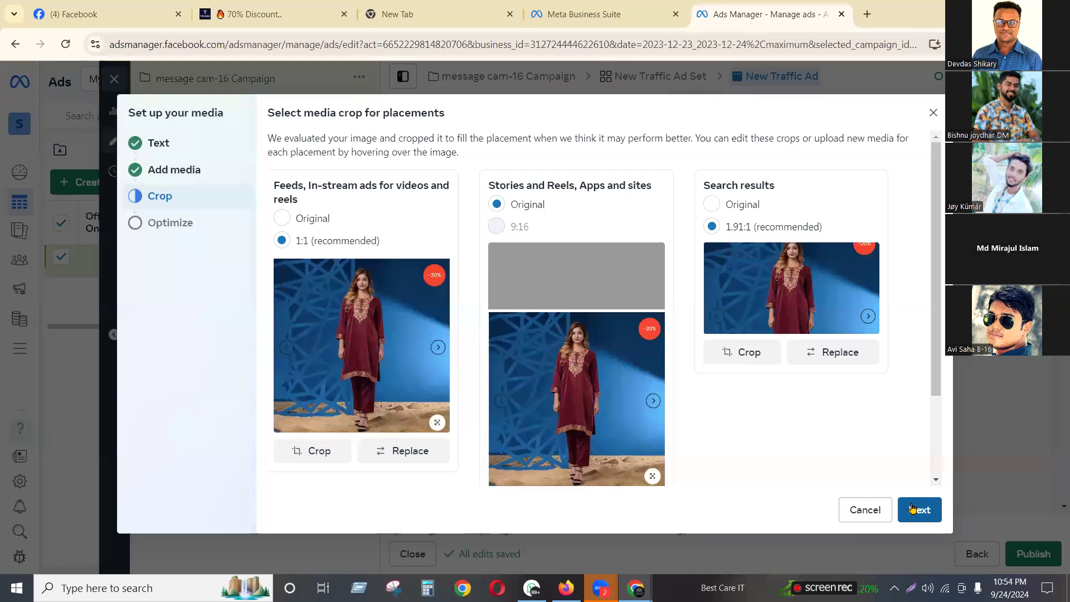
click(917, 509)
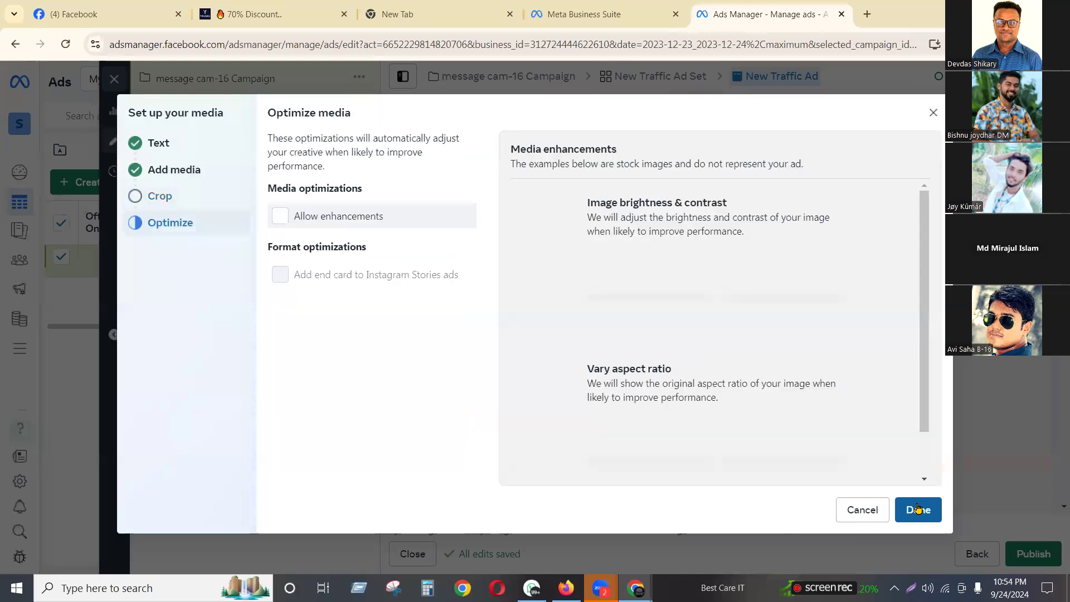
click(919, 507)
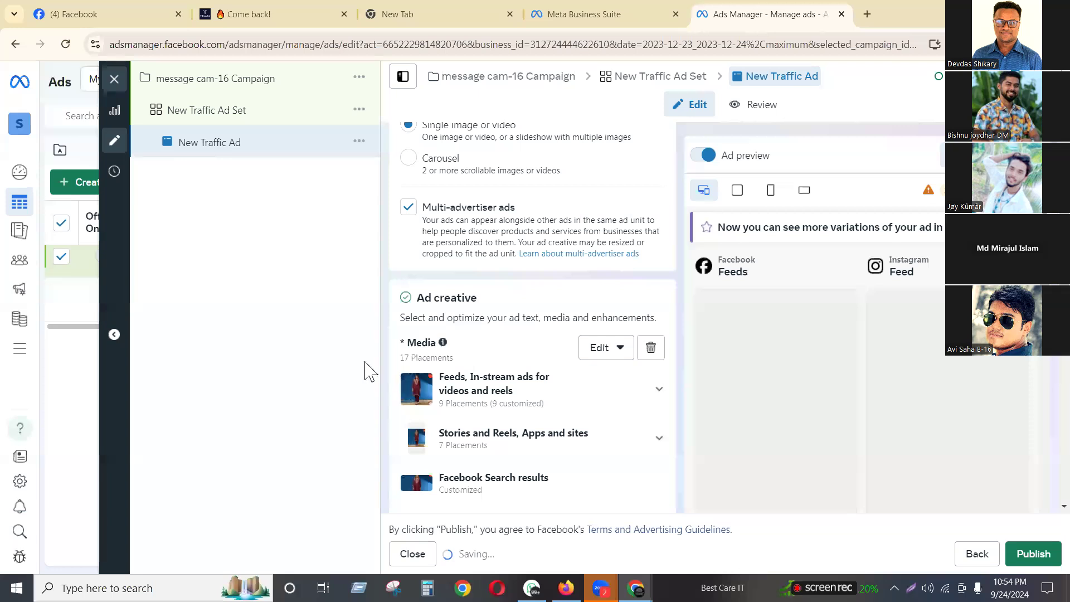
Enter 'Up to 70% Discount' as primary text after checking the product page's wording
scroll(616, 361, down, 5)
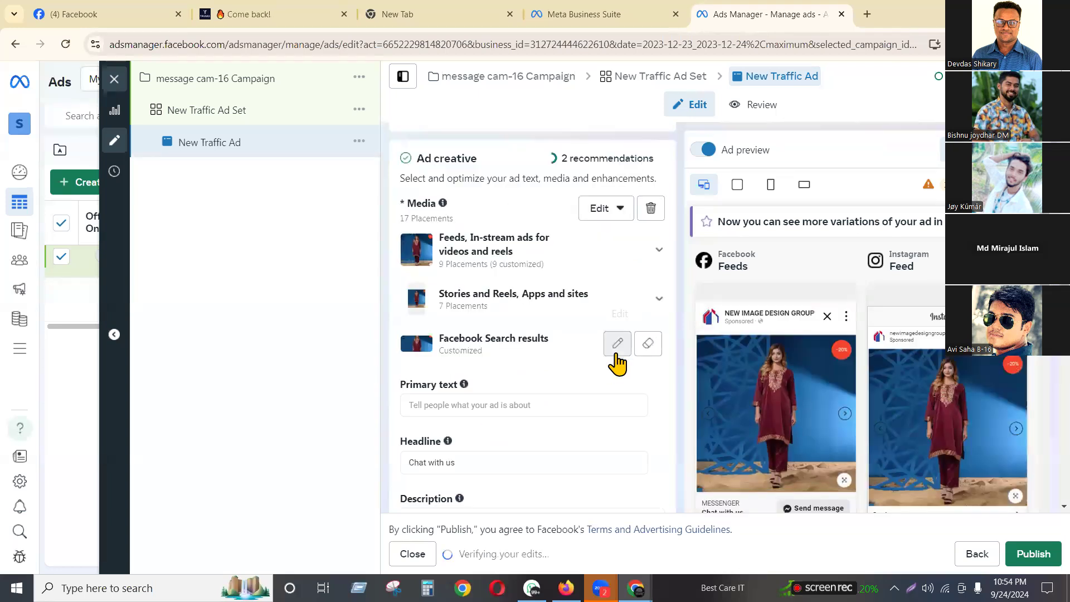
click(436, 267)
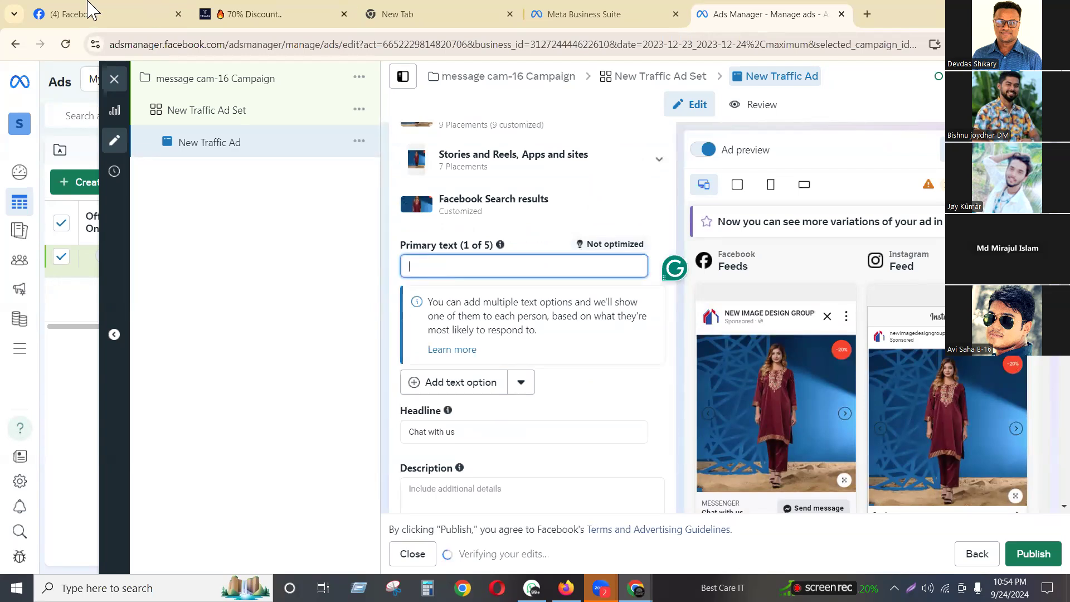
click(260, 14)
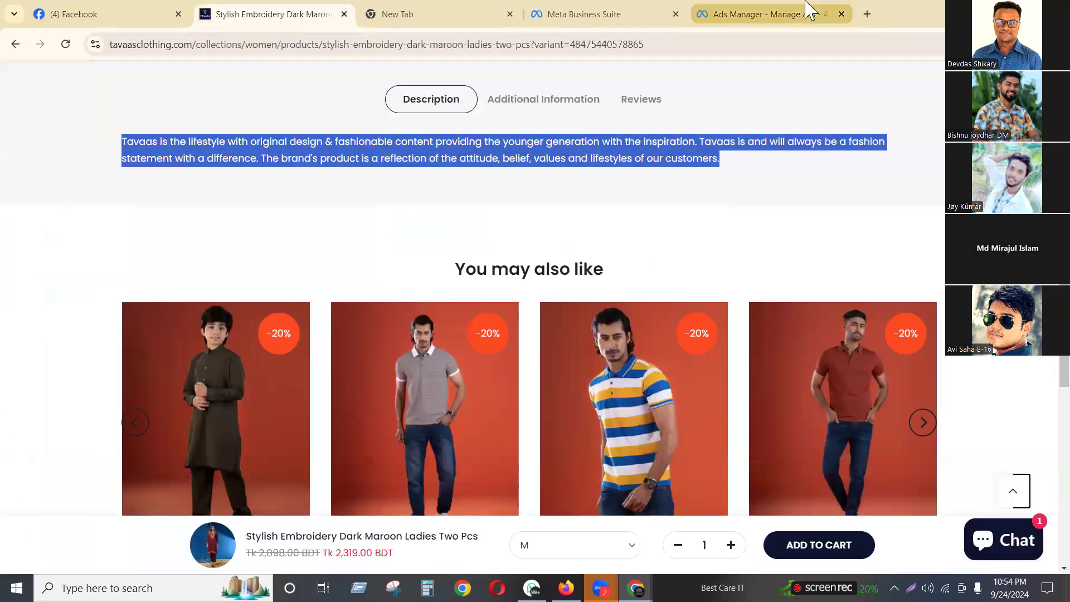
click(807, 11)
click(457, 266)
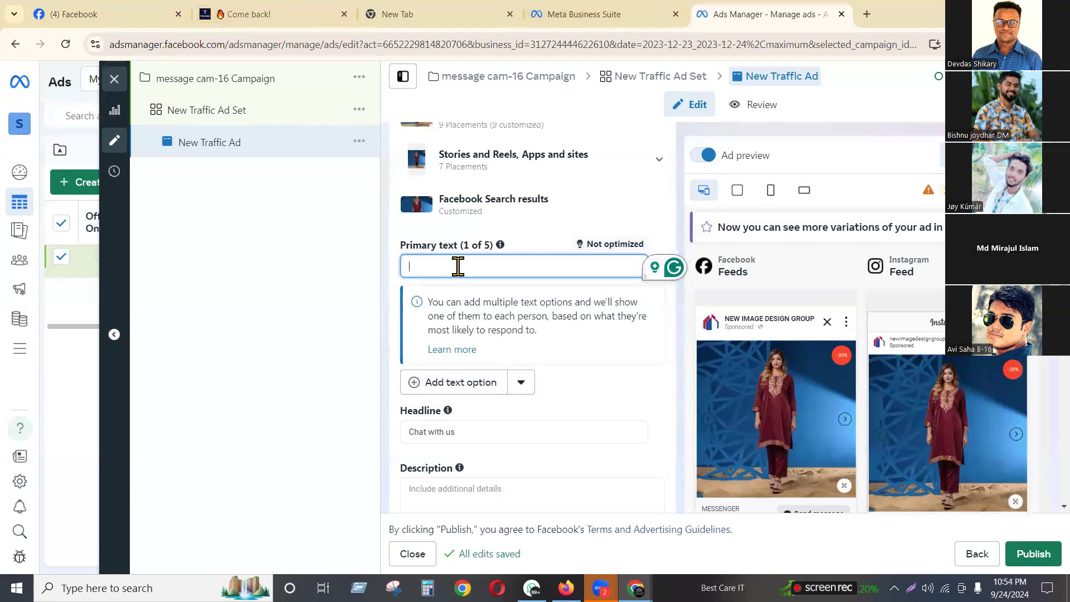
text(Up to 70)
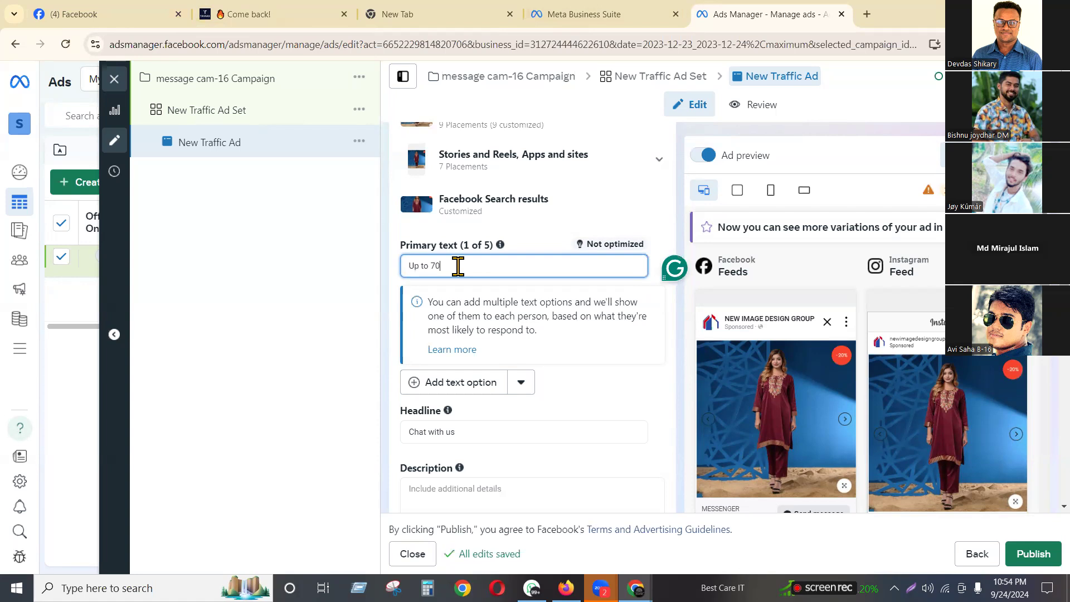
text(%)
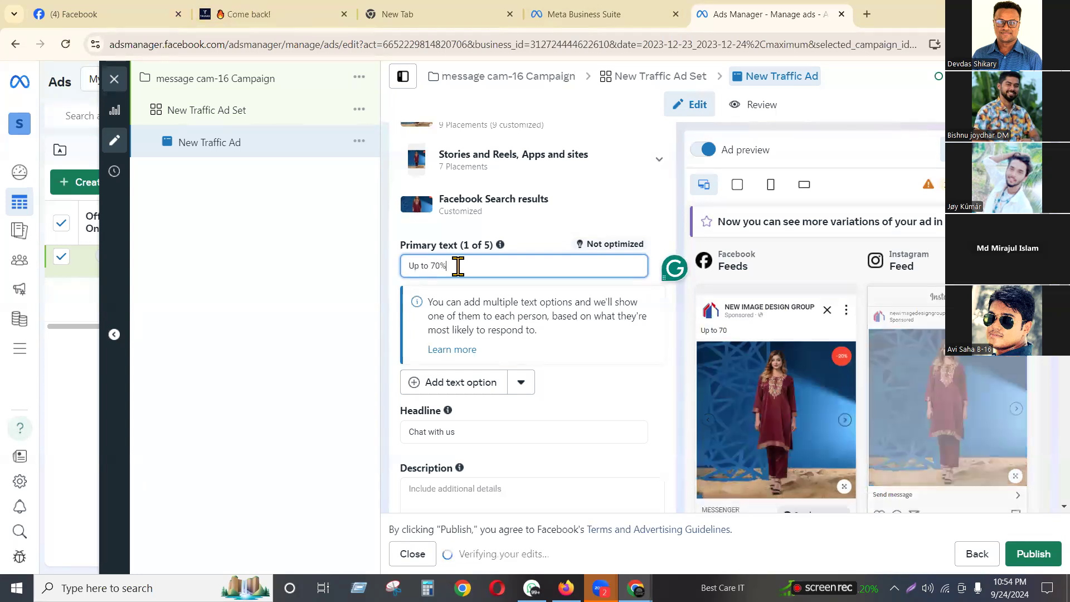
text( n)
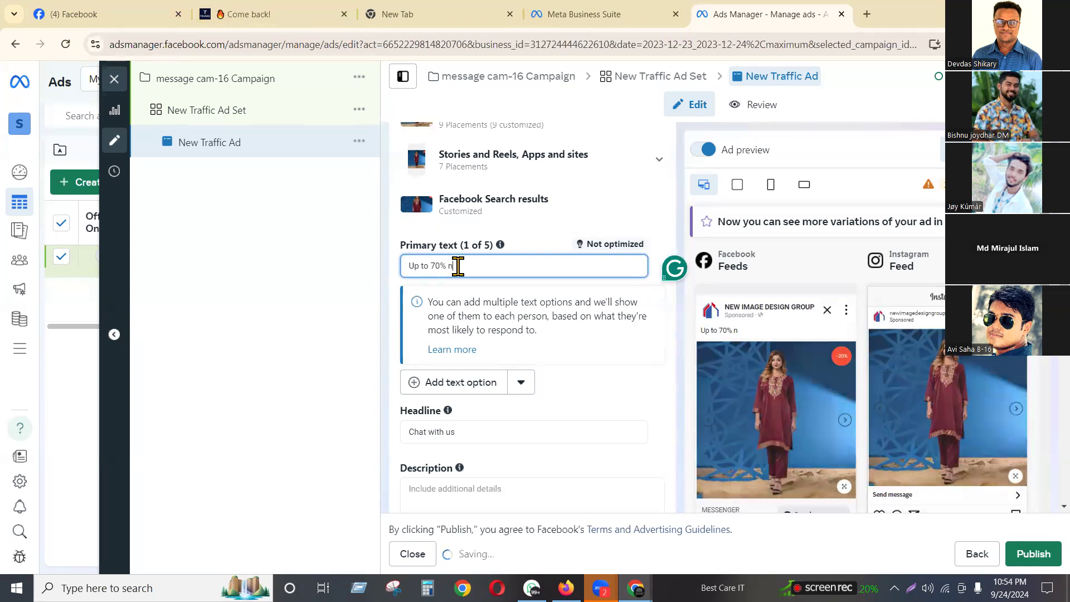
text(escount)
Add 'Cash on Delivery' on a second line and correct the typos in the primary text
key(Return)
text(Cash)
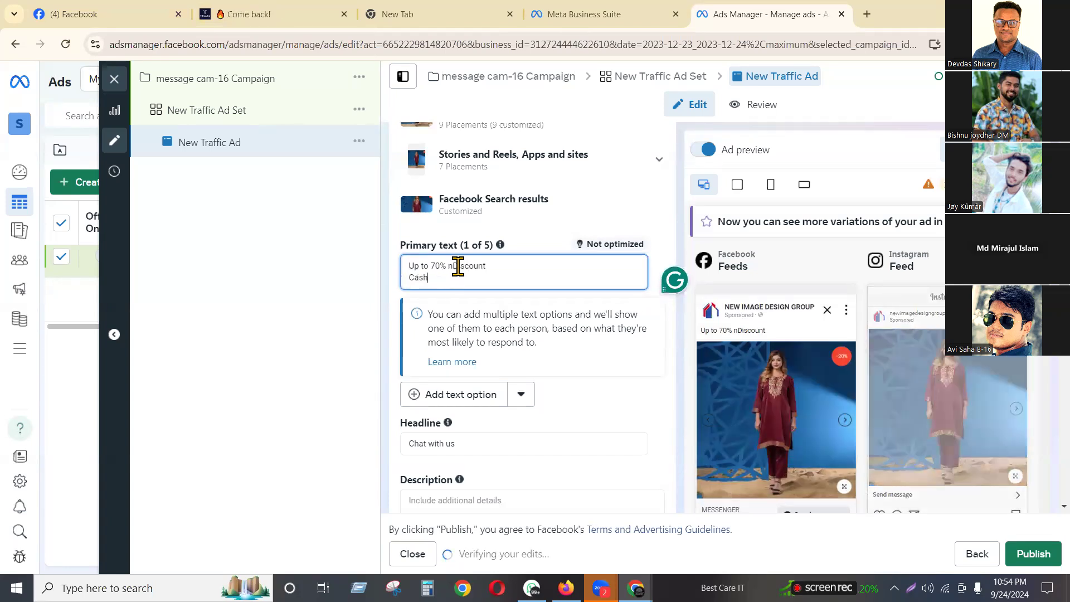
text( In)
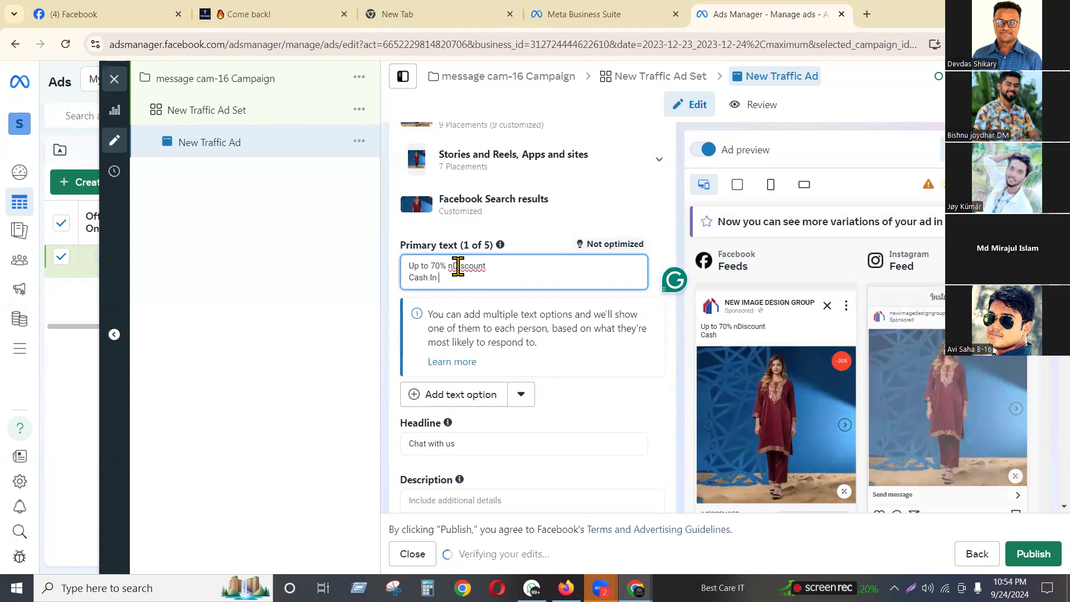
key(BackSpace)
key(BackSpace)
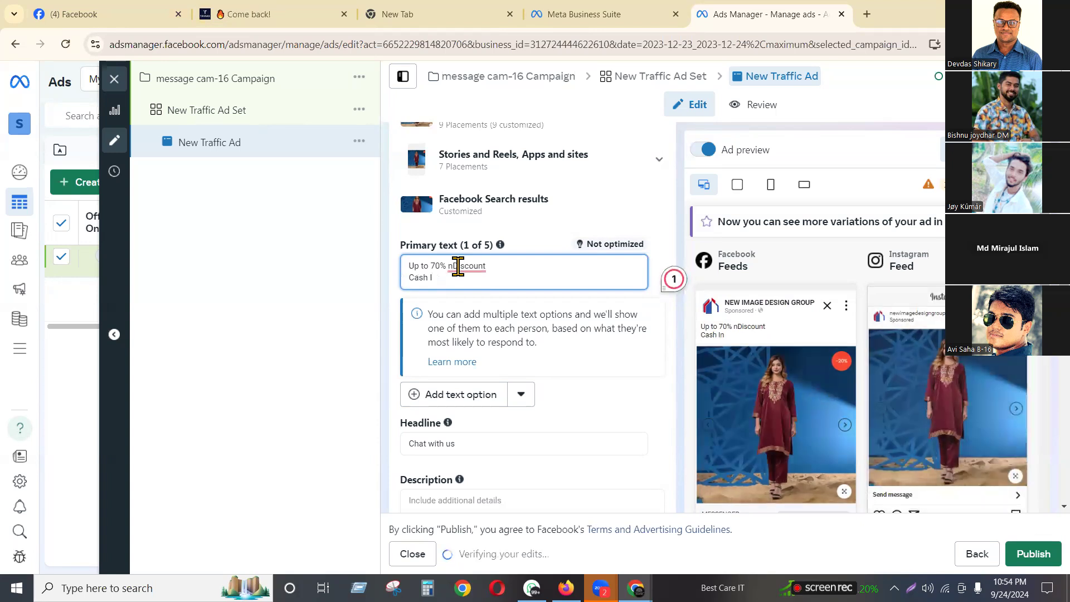
key(BackSpace)
text(on Delivery)
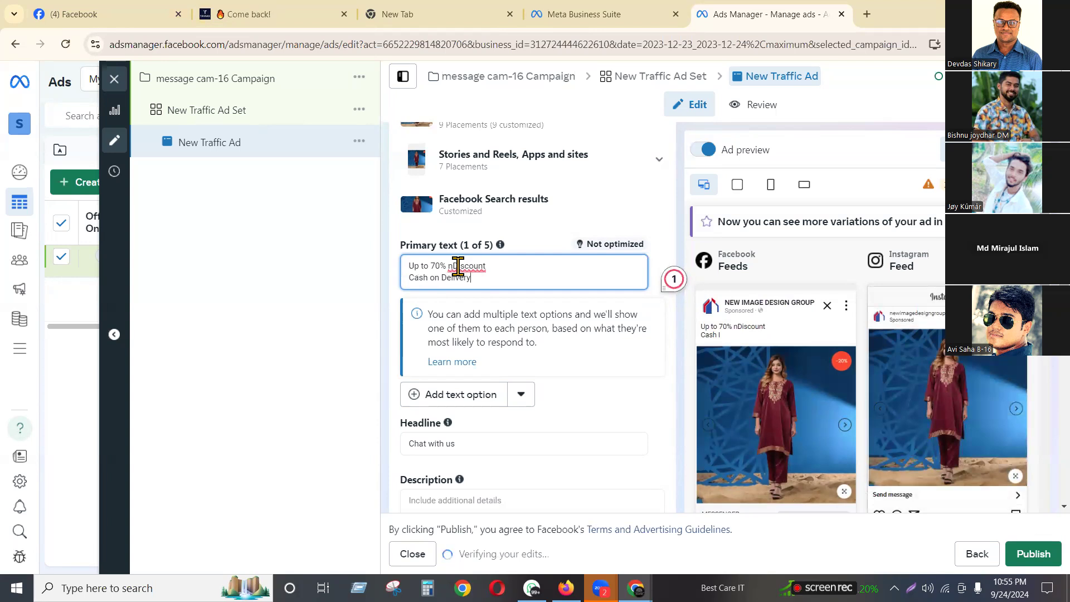
click(451, 267)
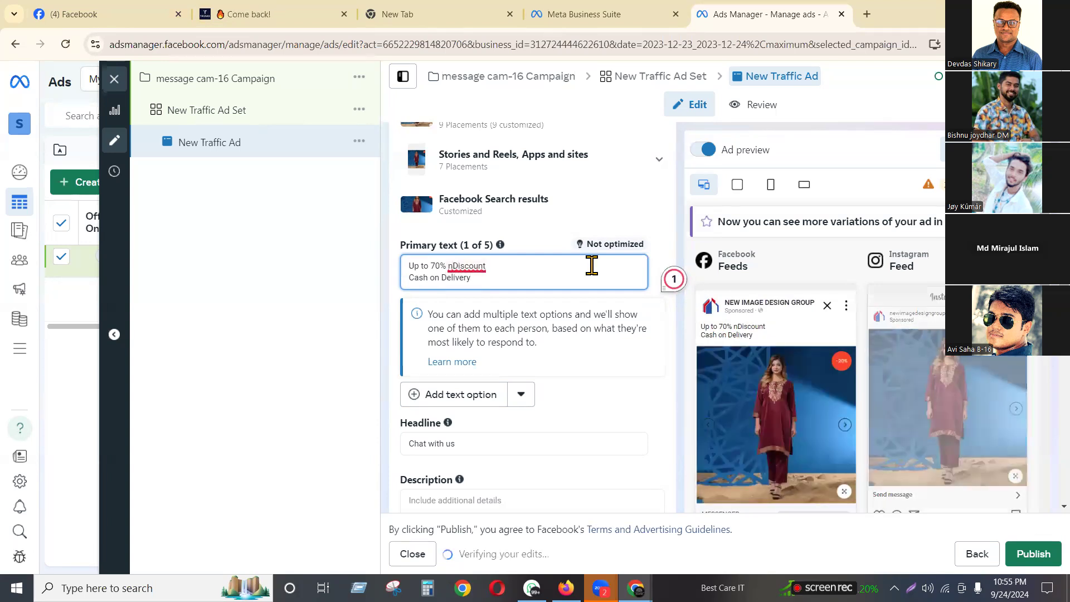
key(BackSpace)
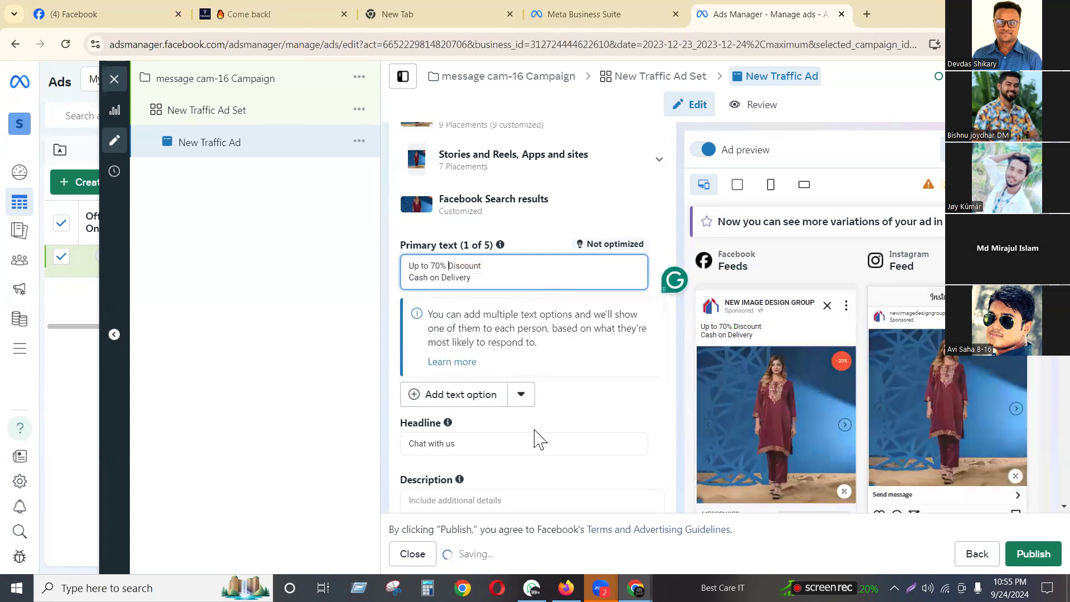
scroll(543, 384, down, 2)
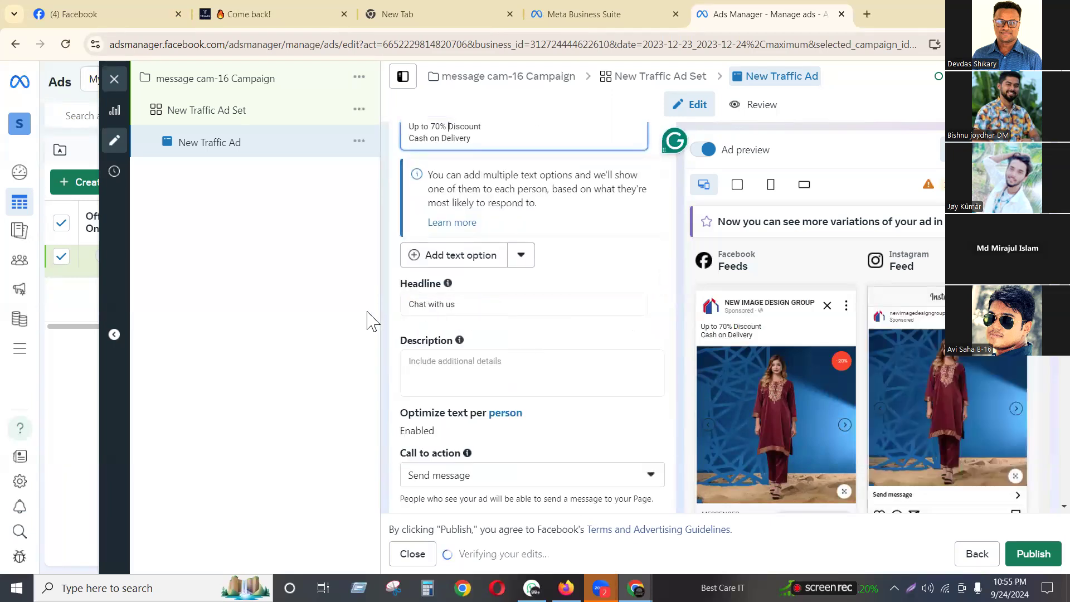
key(Tab)
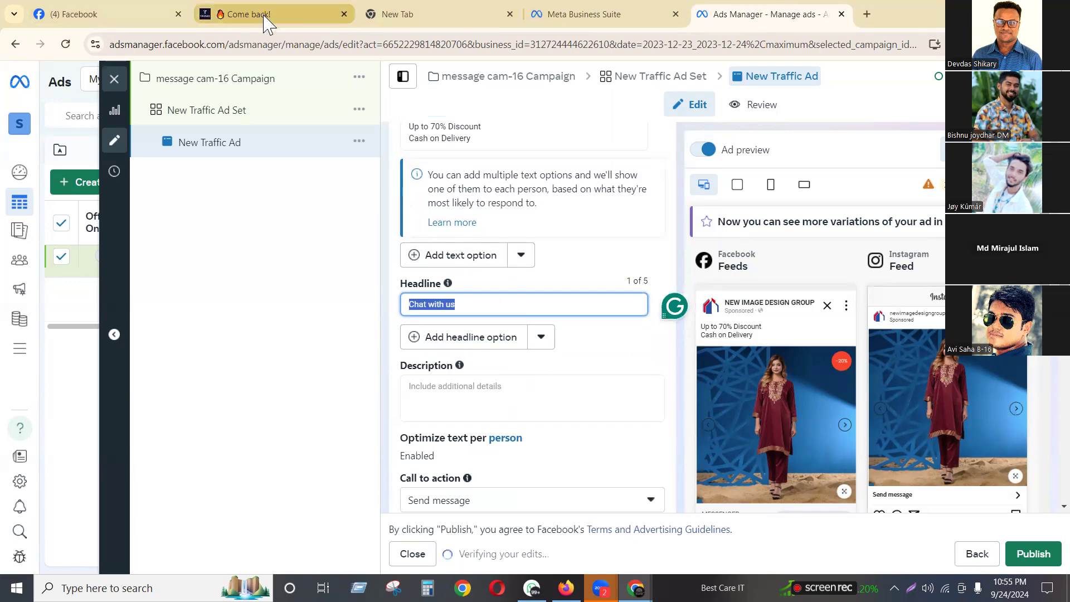
Copy the Tavaas product title and paste it as the headline 'Stylish Embroidery Dark Maroon Ladies Two Pcs'
click(266, 18)
scroll(729, 204, up, 10)
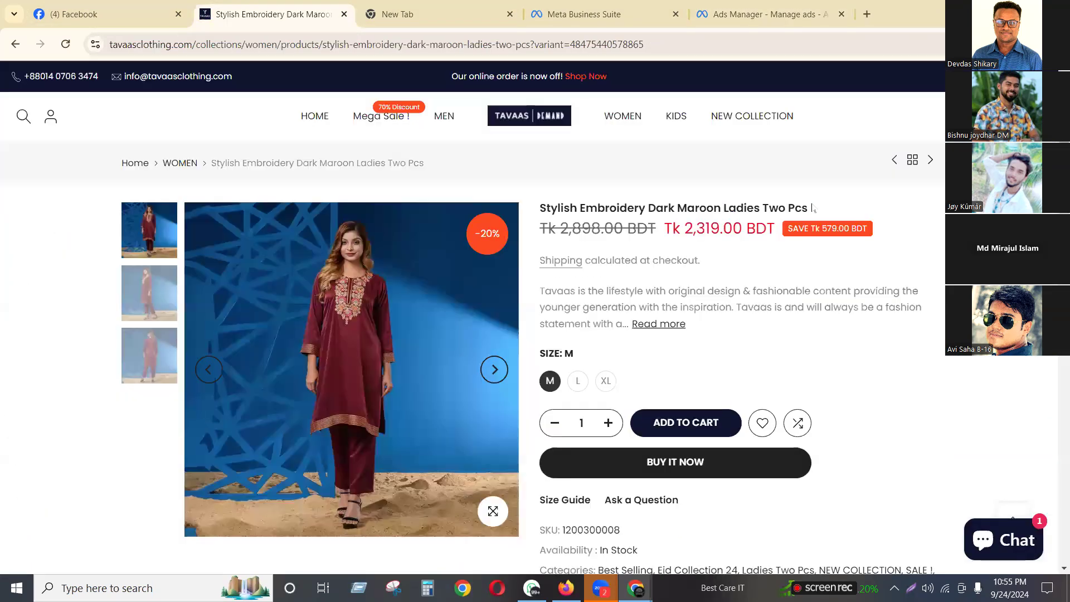
triple_click(559, 209)
right_click(559, 209)
click(868, 205)
drag(809, 211, 542, 217)
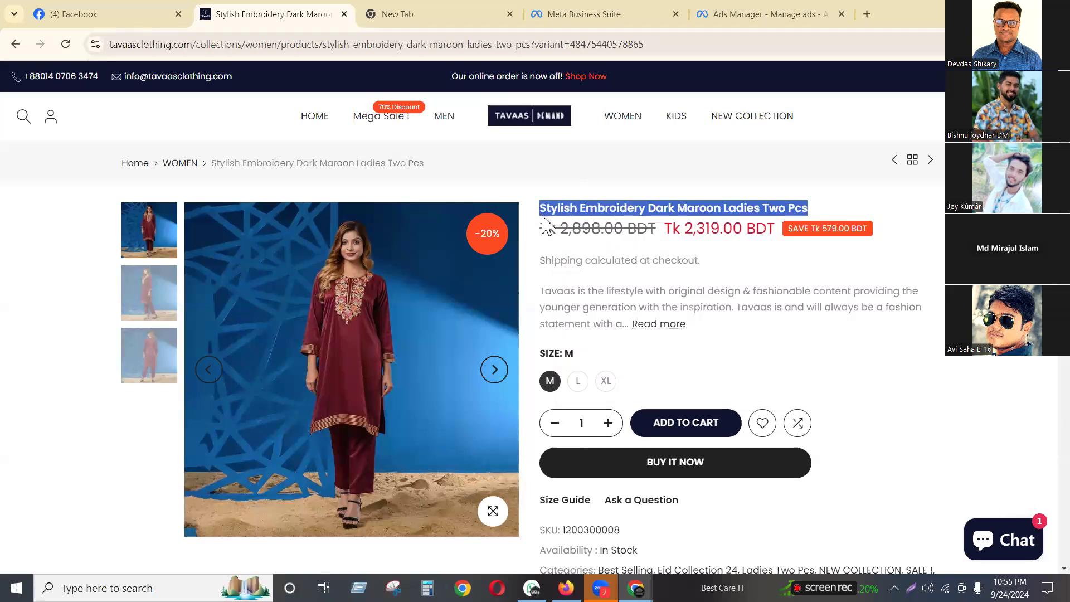
right_click(580, 220)
click(580, 225)
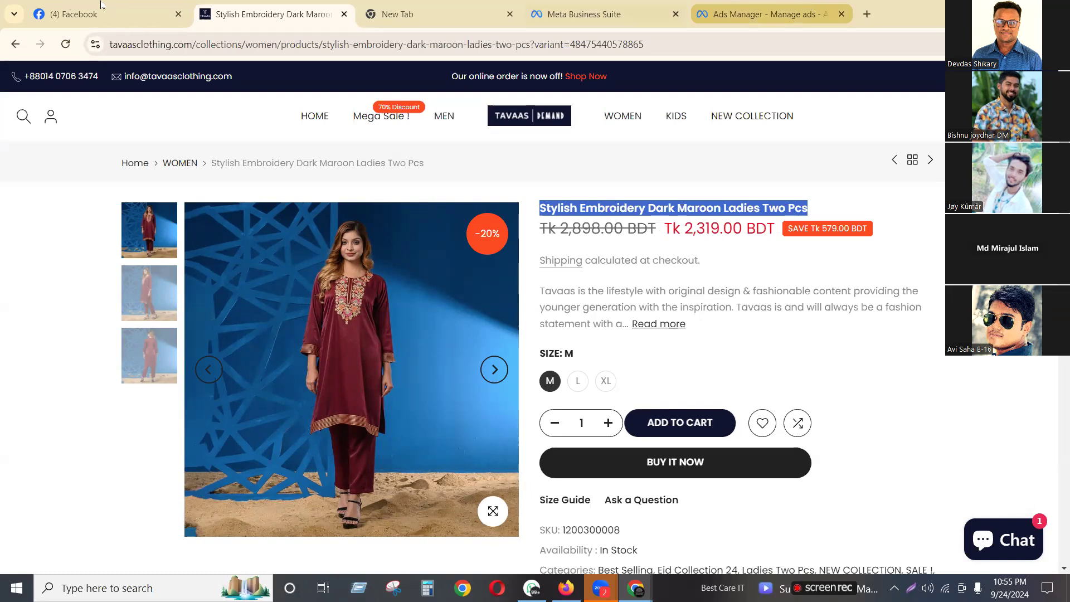
click(769, 14)
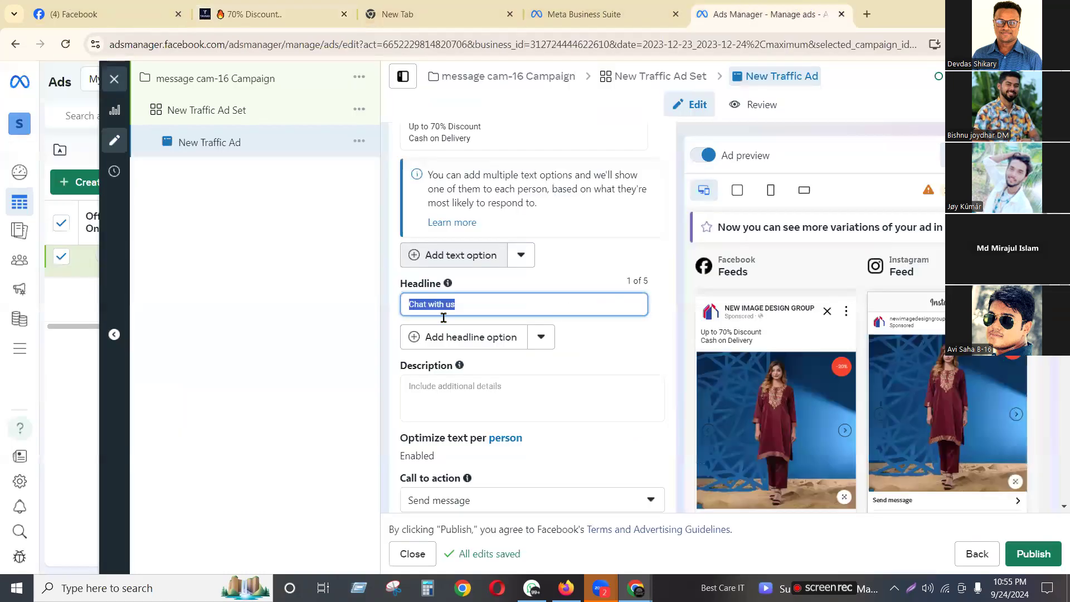
key(ctrl+v)
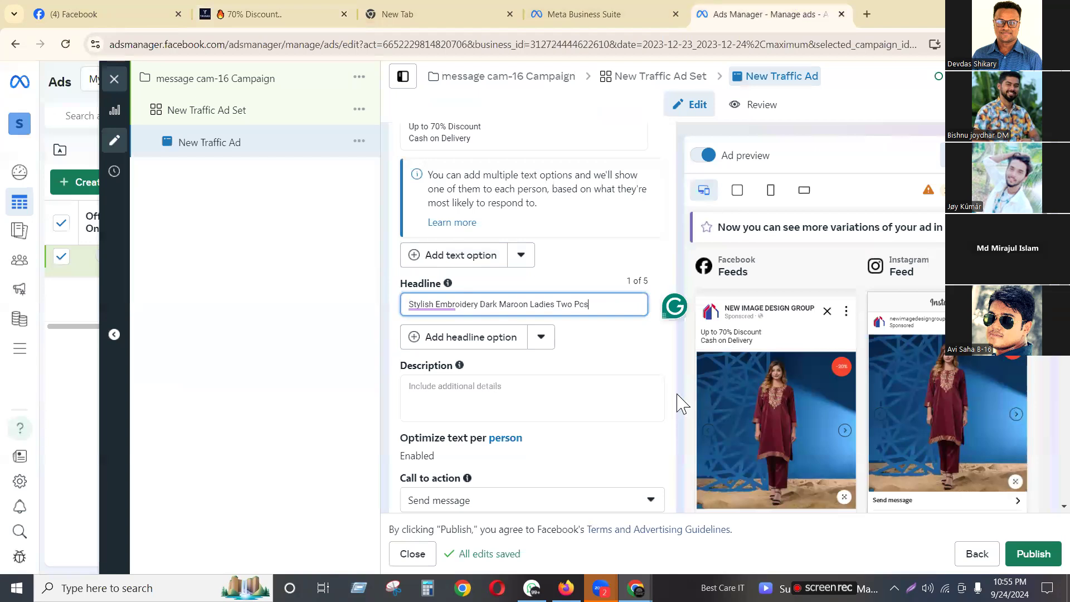
Keep Send message as the ad's call to action
scroll(535, 412, down, 3)
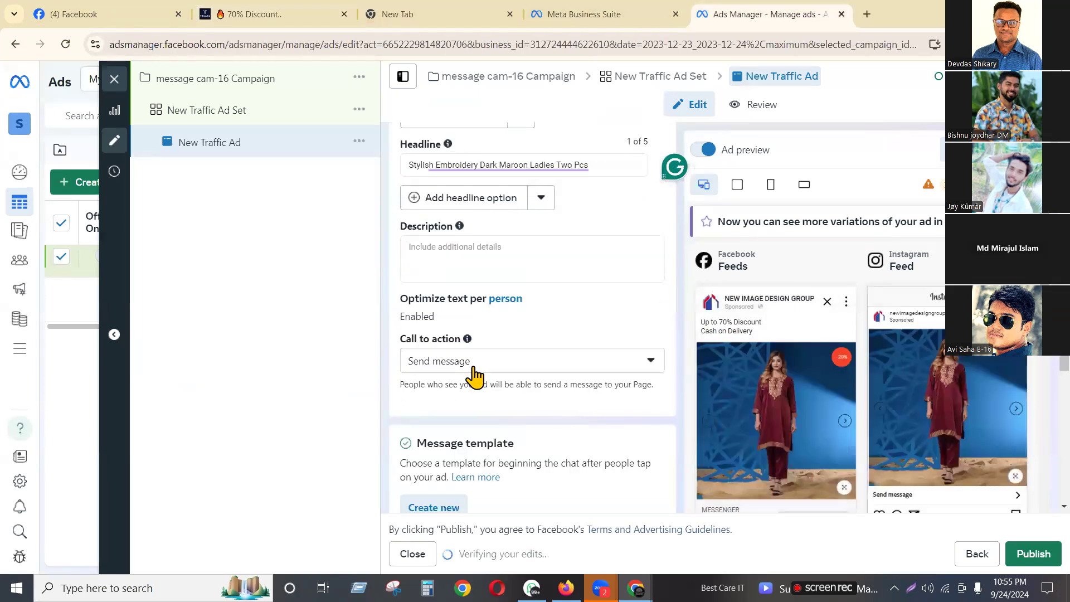
scroll(780, 334, down, 3)
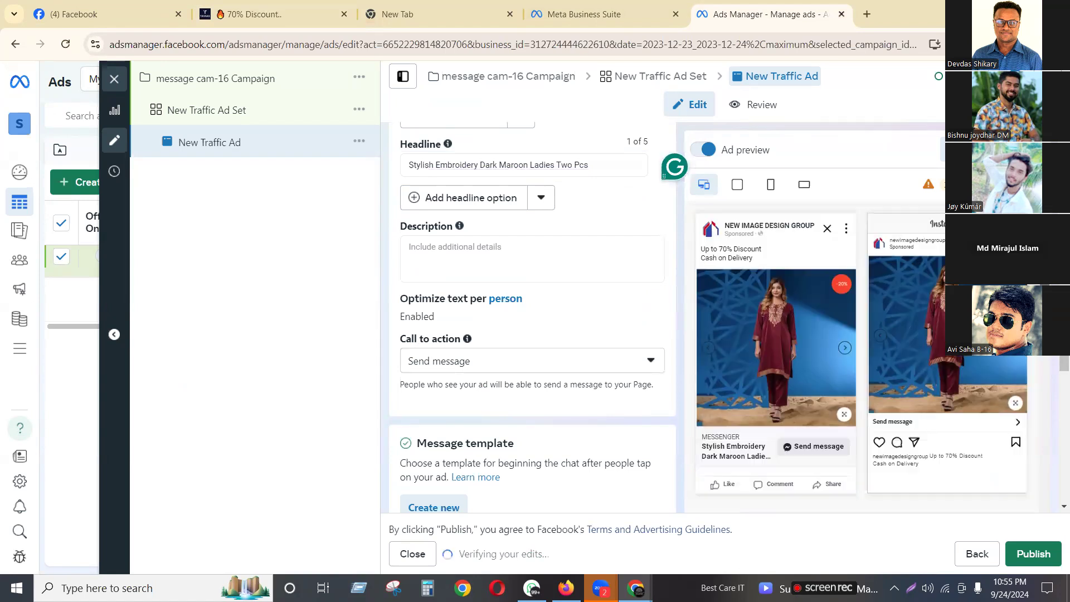
click(455, 362)
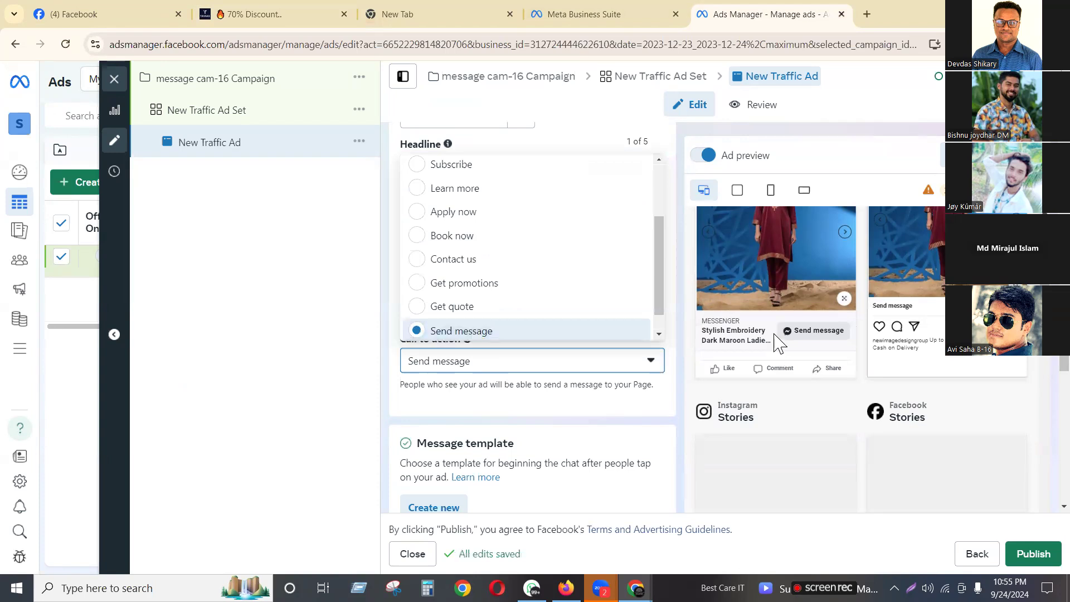
click(308, 422)
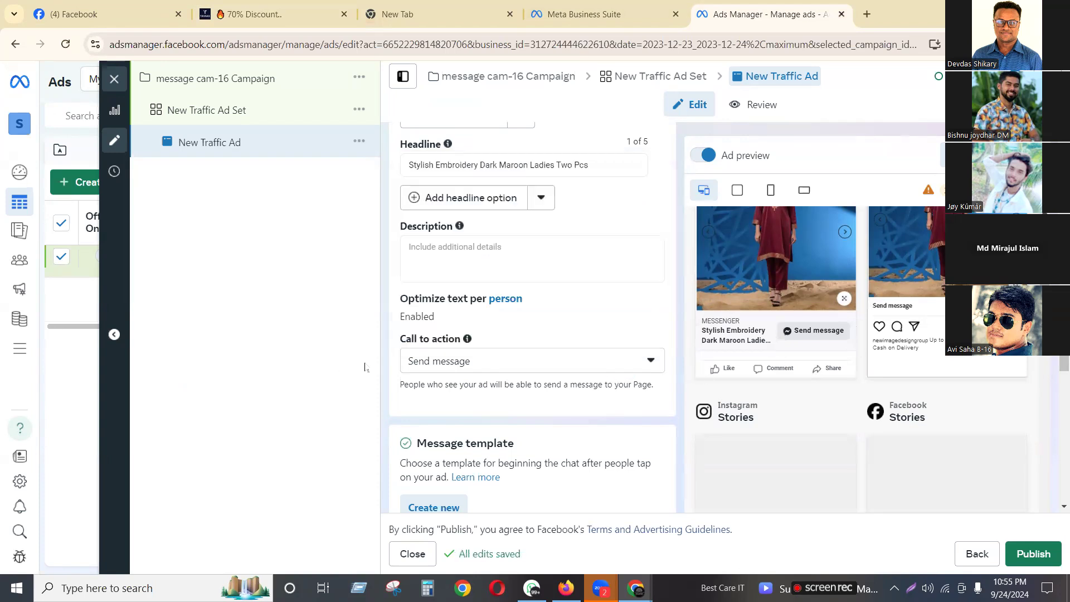
Look over the preview sharing options, then scroll to the Start conversations greeting and questions
scroll(591, 349, down, 6)
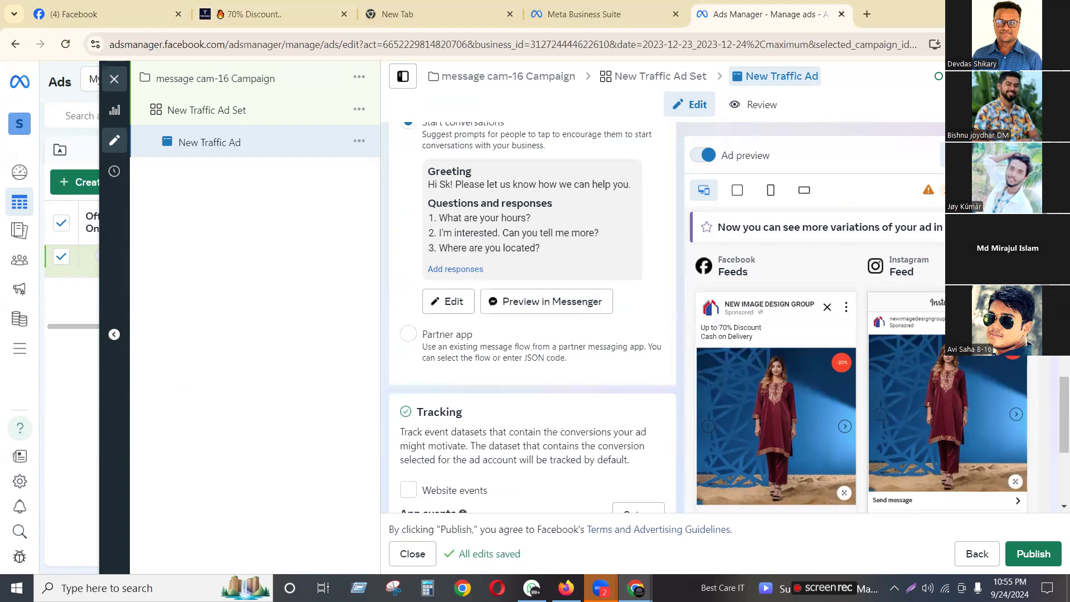
scroll(533, 312, up, 8)
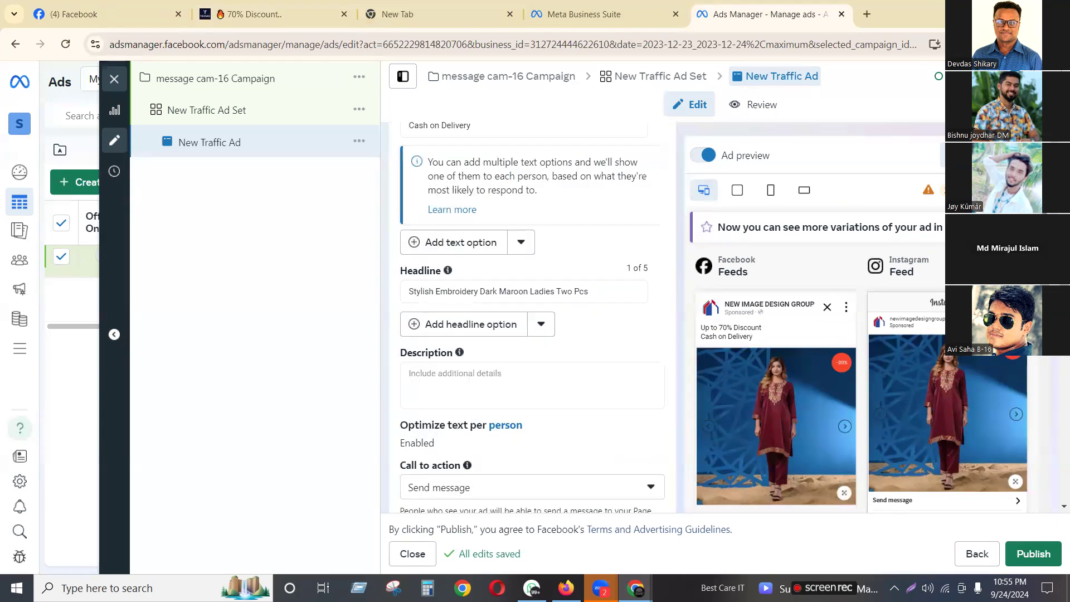
scroll(532, 312, up, 5)
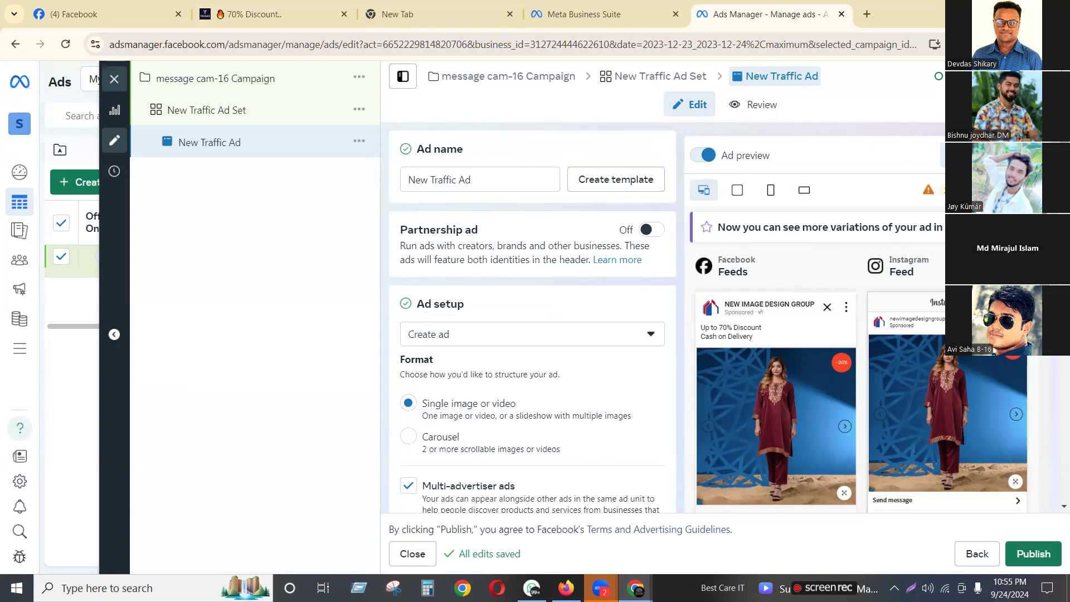
click(1036, 190)
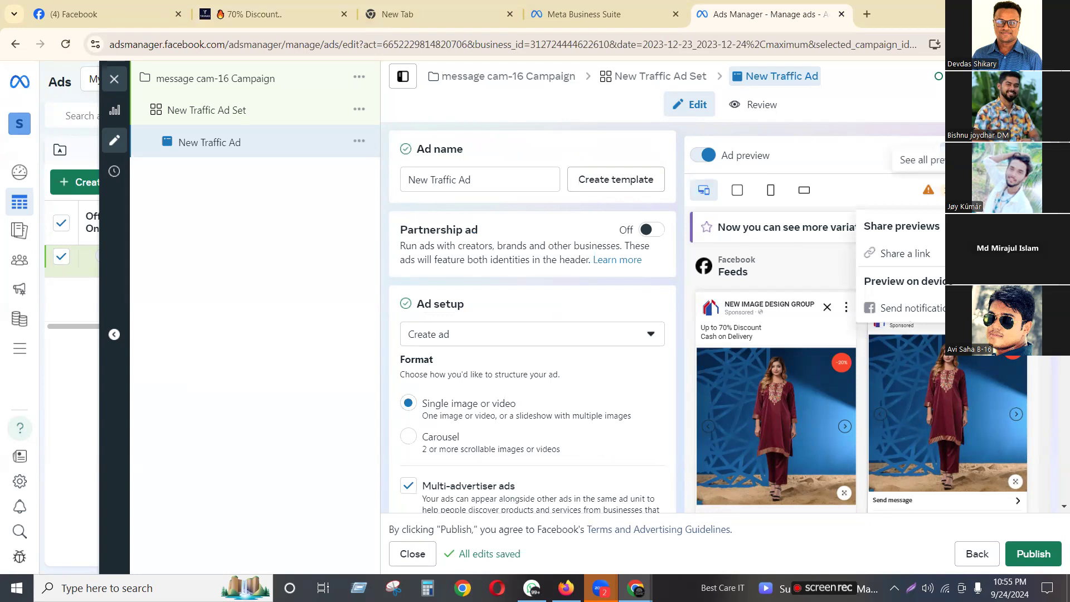
click(858, 155)
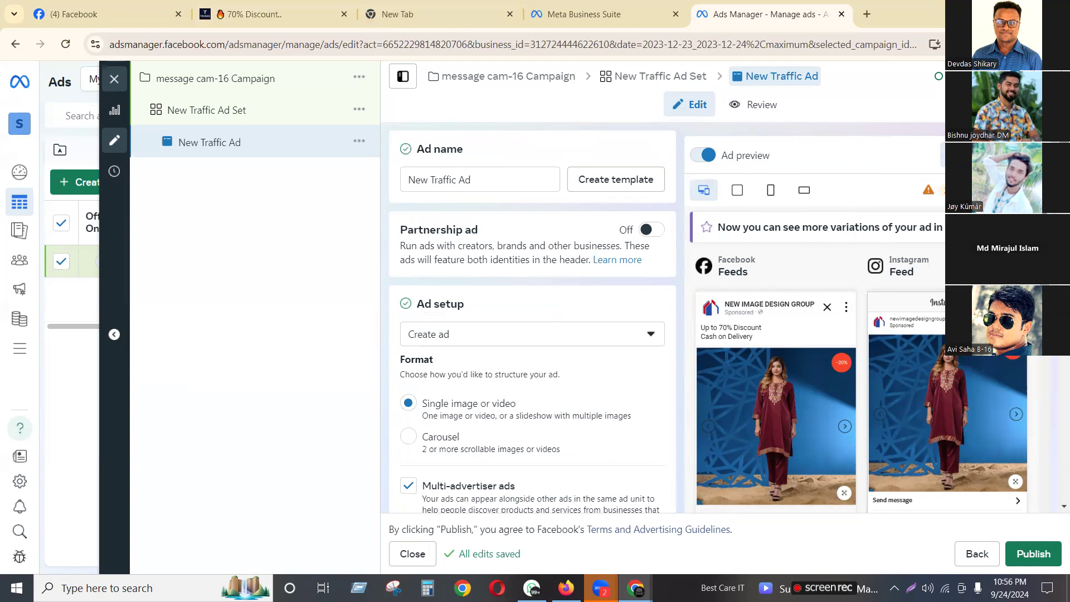
scroll(1036, 406, down, 15)
scroll(1031, 482, up, 5)
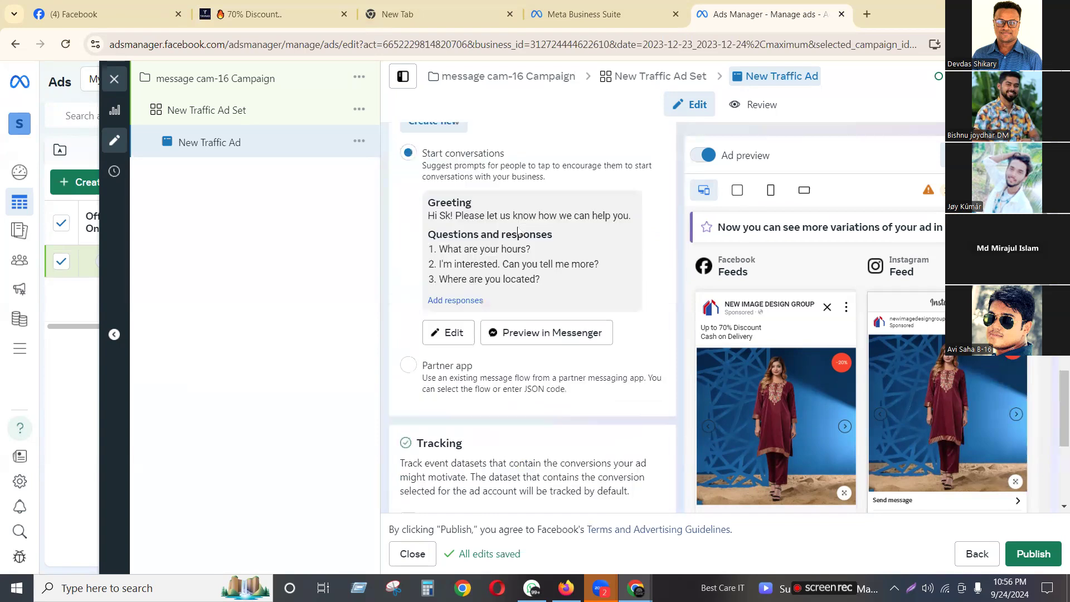
scroll(501, 240, up, 1)
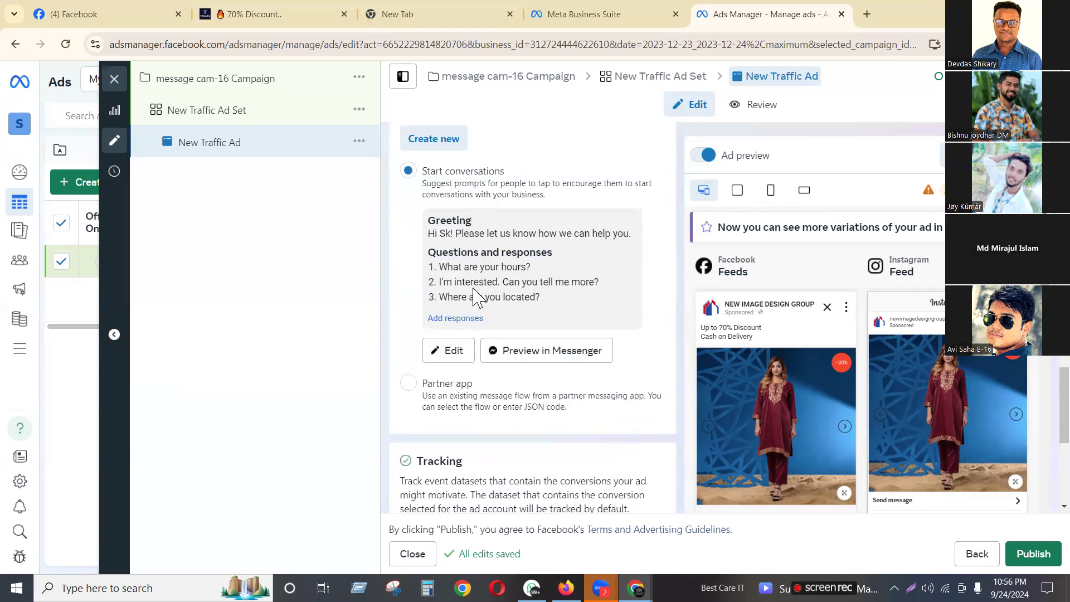
Rewrite the template greeting to read 'Hi [first name]! Welcome to our shop!'
click(450, 355)
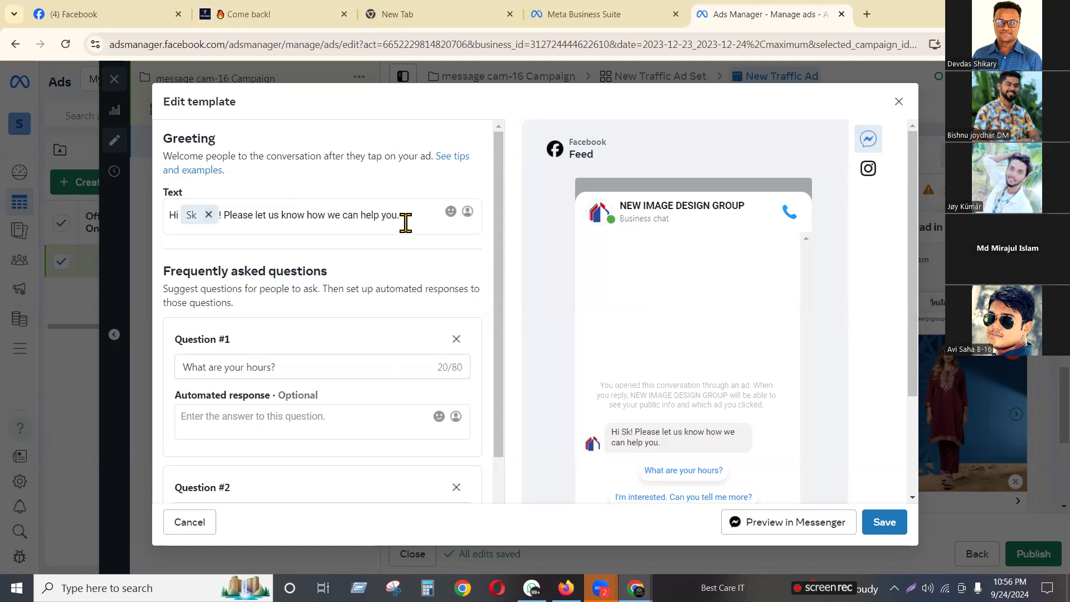
drag(402, 215, 256, 215)
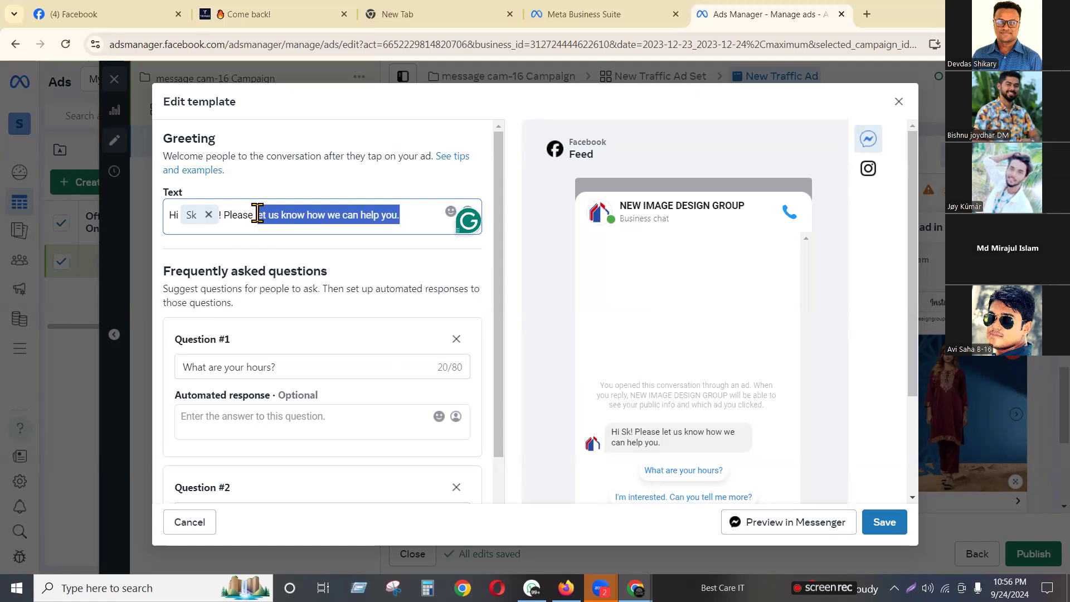
key(BackSpace)
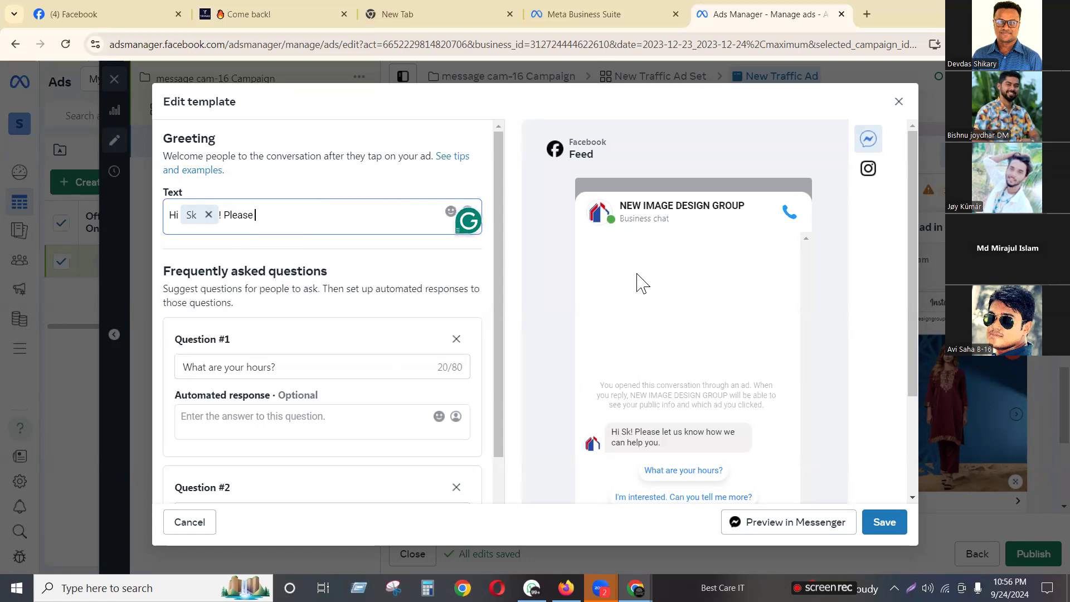
text(te)
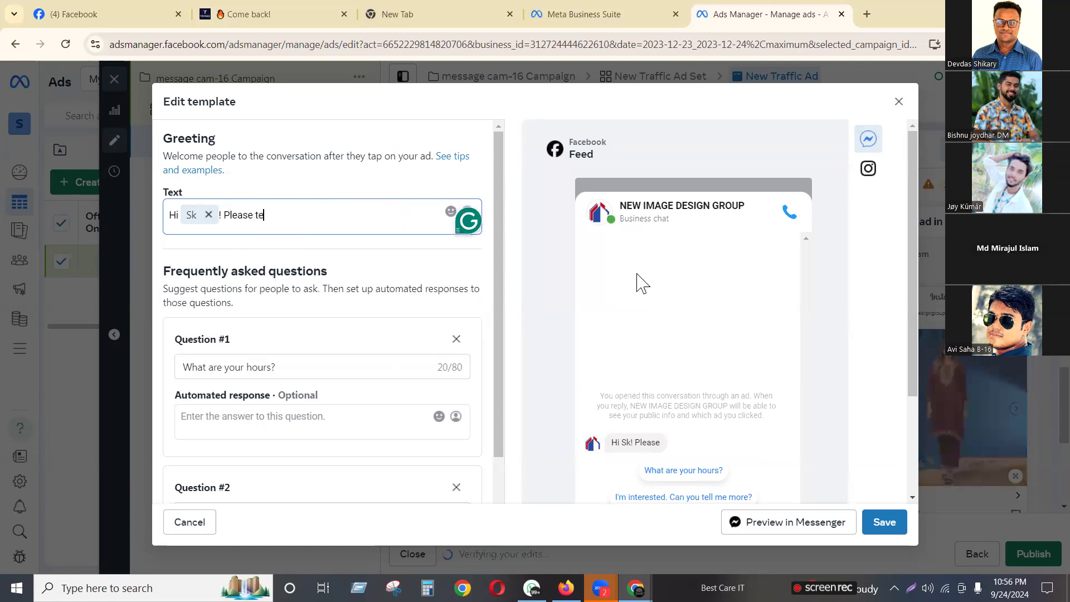
text(ll me ho)
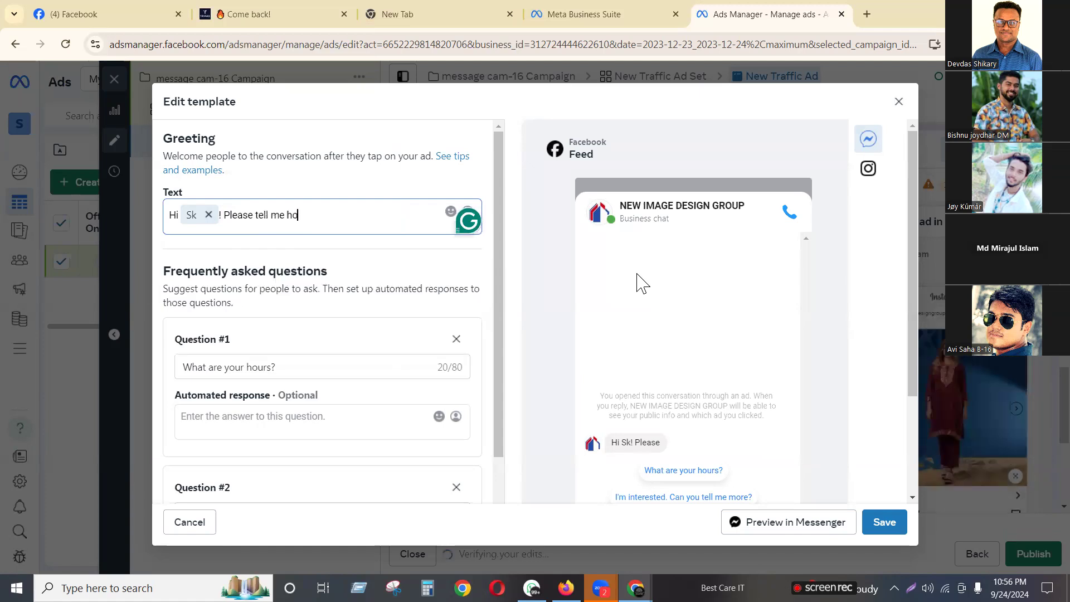
text(w can I help you)
key(BackSpace)
key(BackSpace)
key(BackSpace)
key(BackSpace)
key(BackSpace)
key(BackSpace)
key(BackSpace)
key(BackSpace)
key(BackSpace)
key(BackSpace)
key(BackSpace)
key(BackSpace)
key(BackSpace)
key(BackSpace)
key(BackSpace)
key(BackSpace)
key(BackSpace)
key(BackSpace)
key(BackSpace)
key(BackSpace)
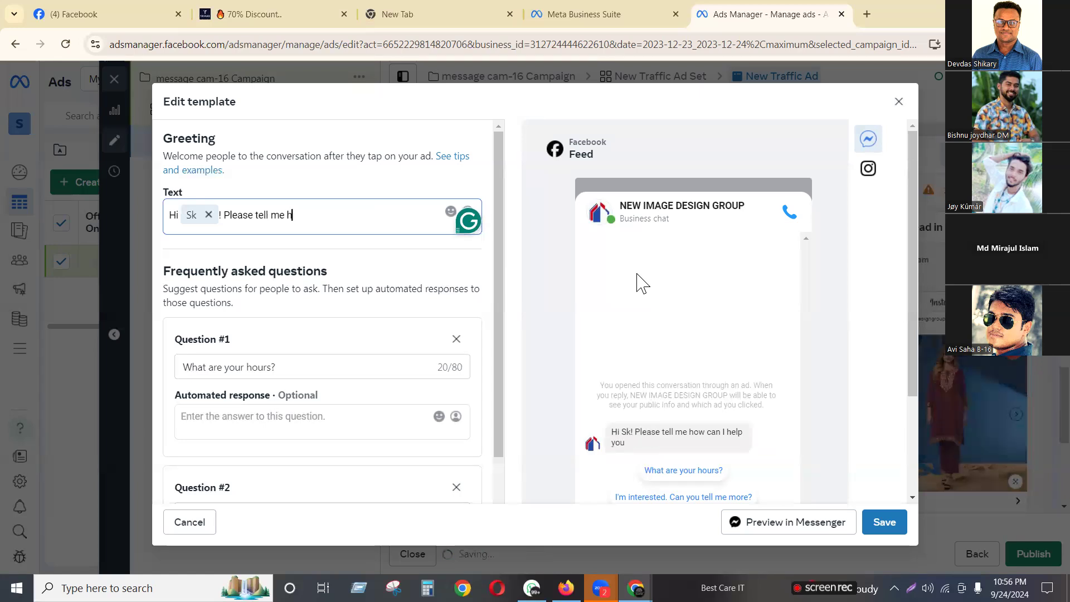
key(BackSpace)
key(BackSpace)
key(BackSpace)
key(BackSpace)
key(BackSpace)
key(BackSpace)
key(BackSpace)
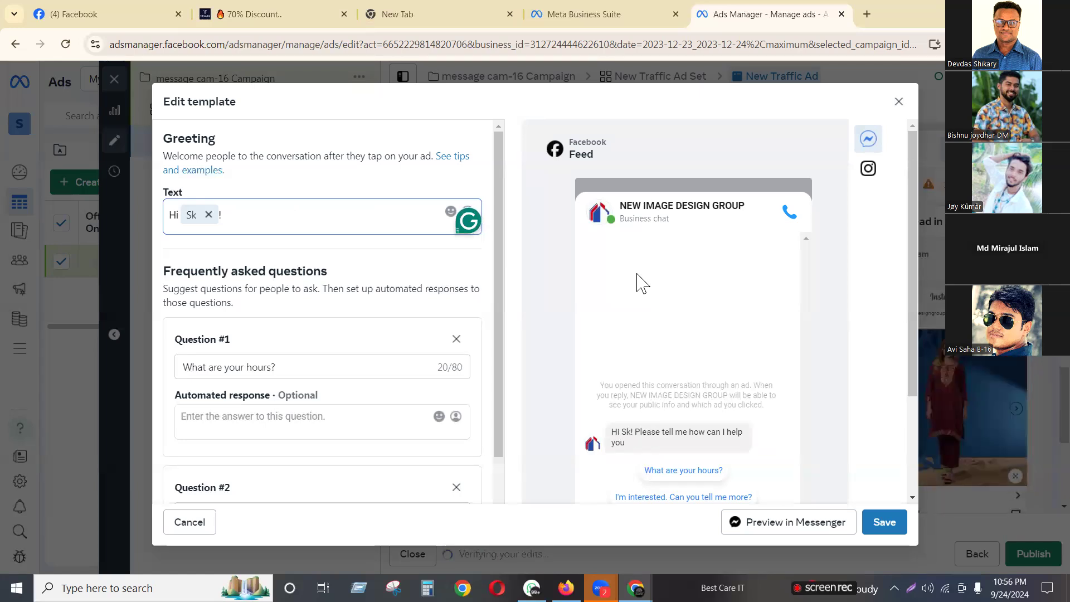
text(Welcome to )
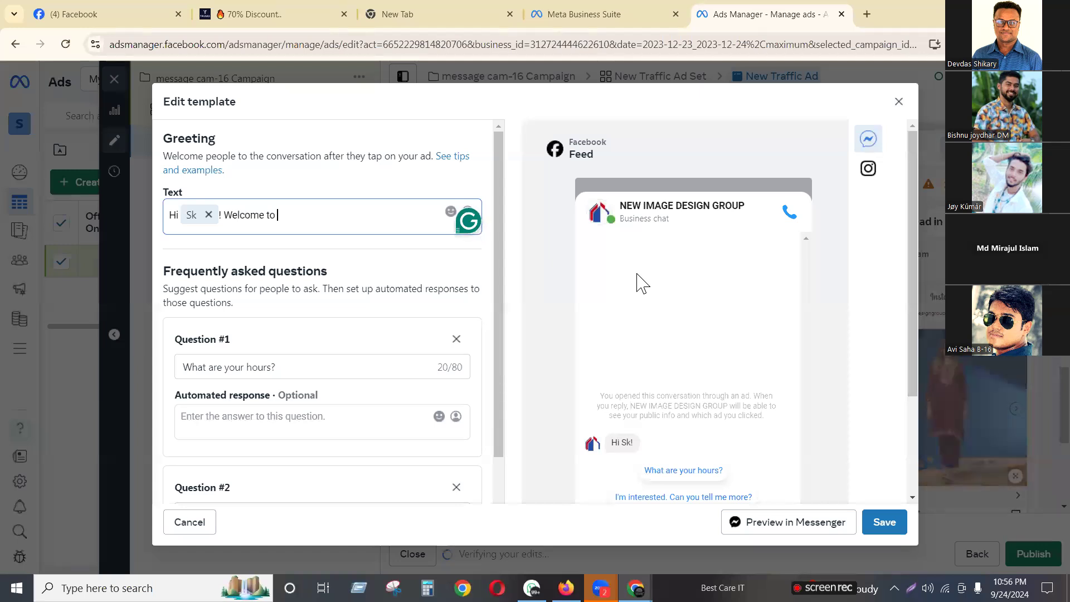
text(our sg)
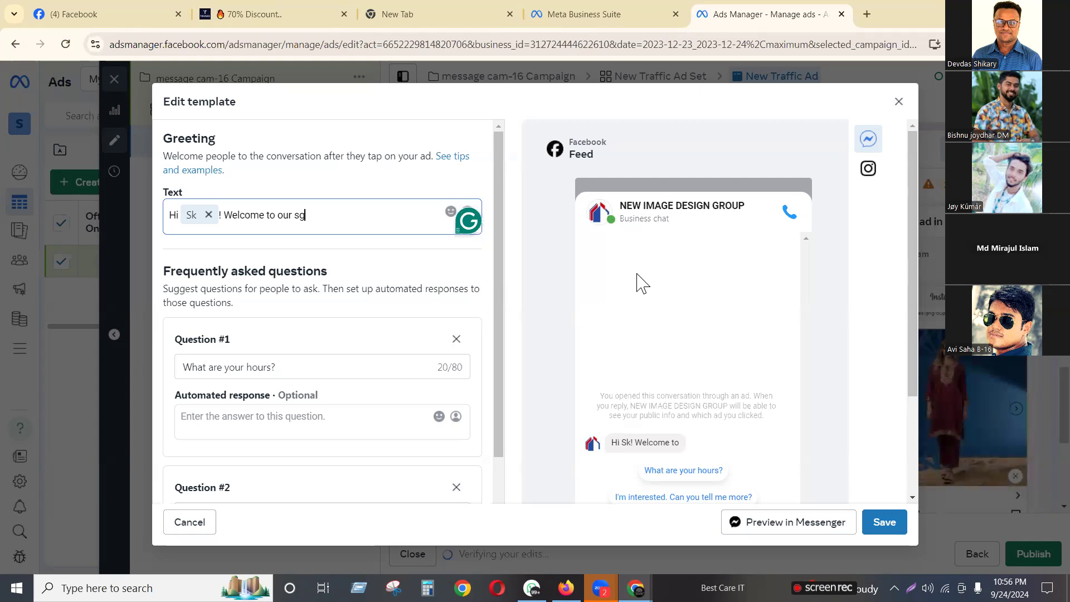
key(BackSpace)
text(h)
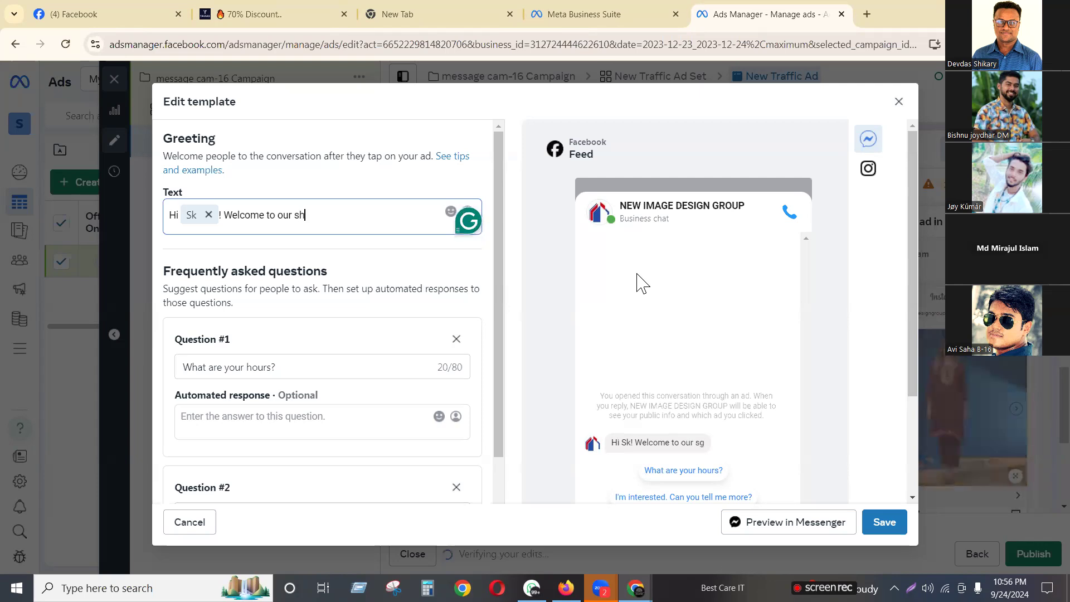
text(op!)
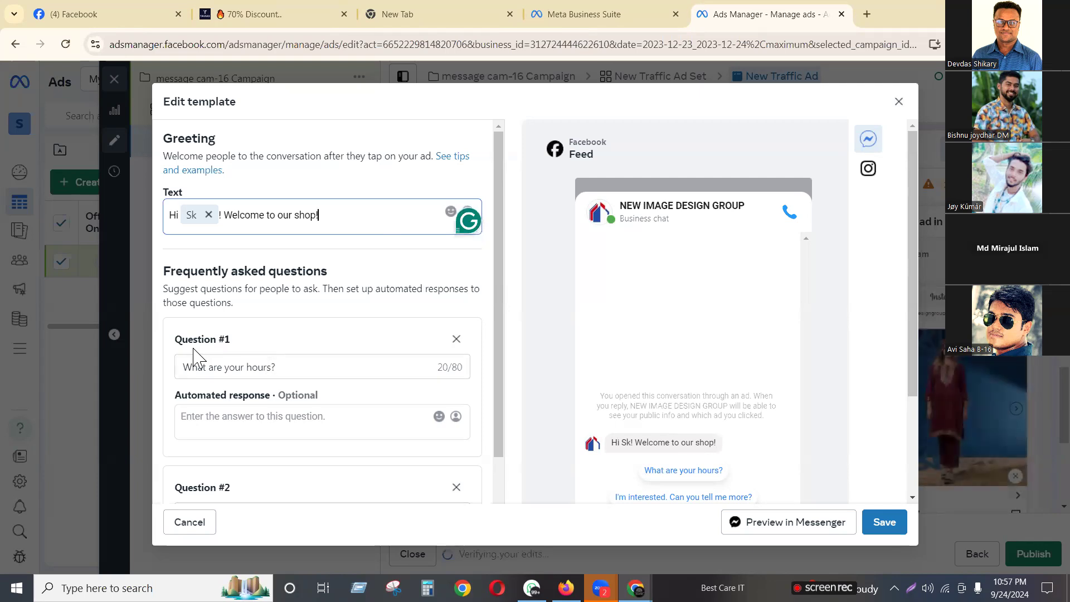
drag(175, 335, 238, 352)
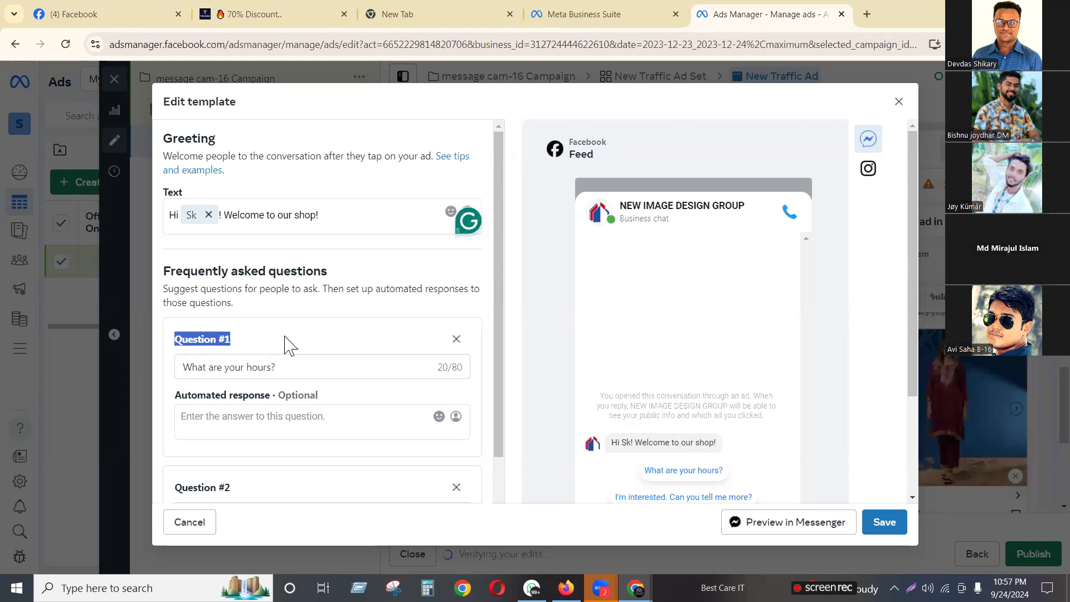
Make question #1 'Tell me this product price' with the automated answer '3500 tk only'
scroll(286, 344, down, 1)
scroll(286, 344, down, 1)
drag(299, 229, 92, 225)
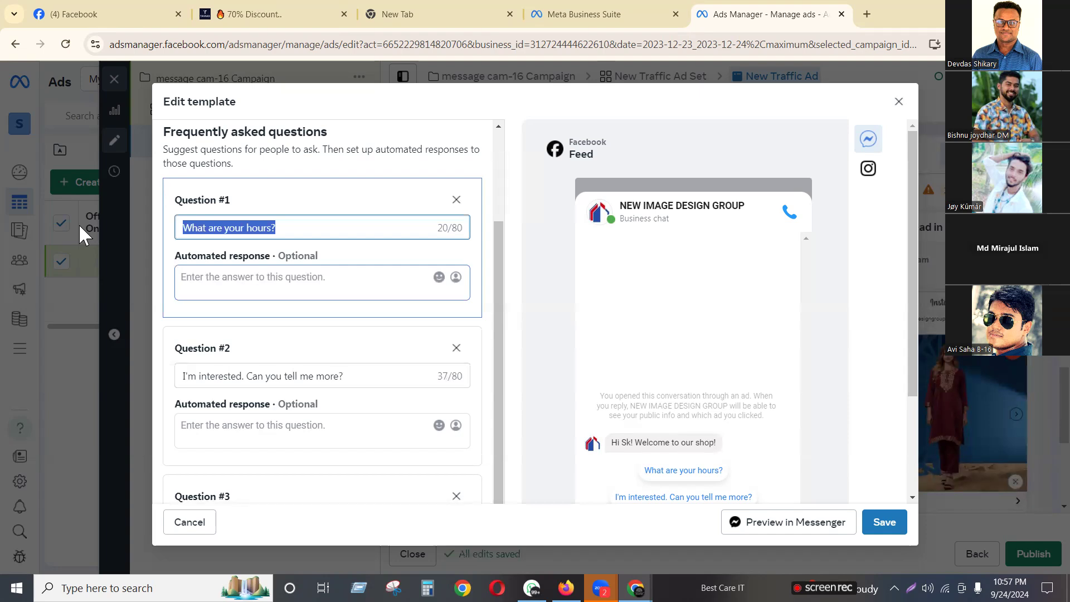
text(Tell me thi)
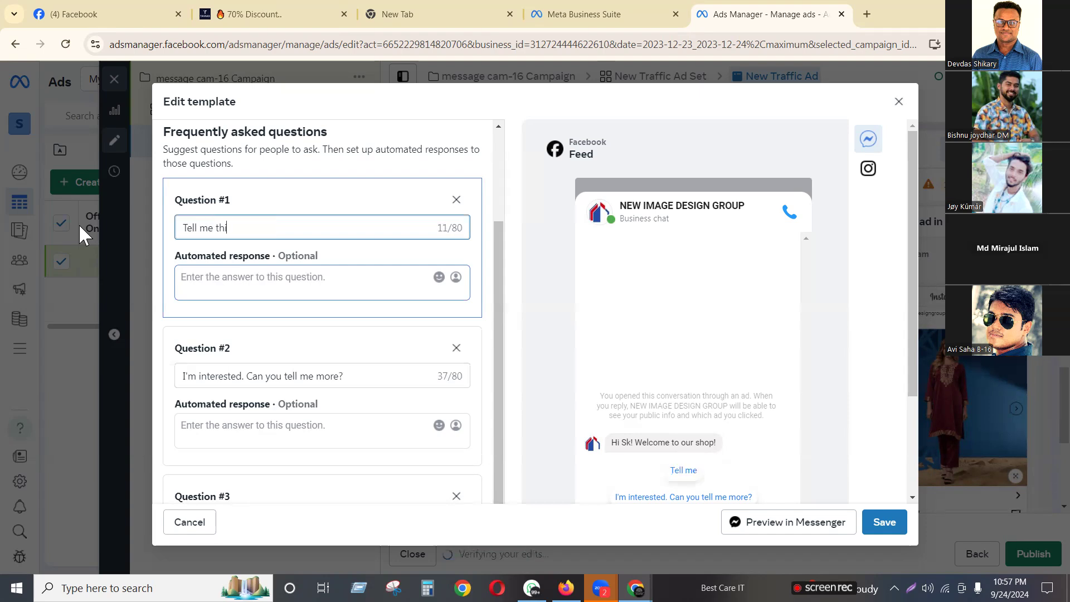
text(s product p)
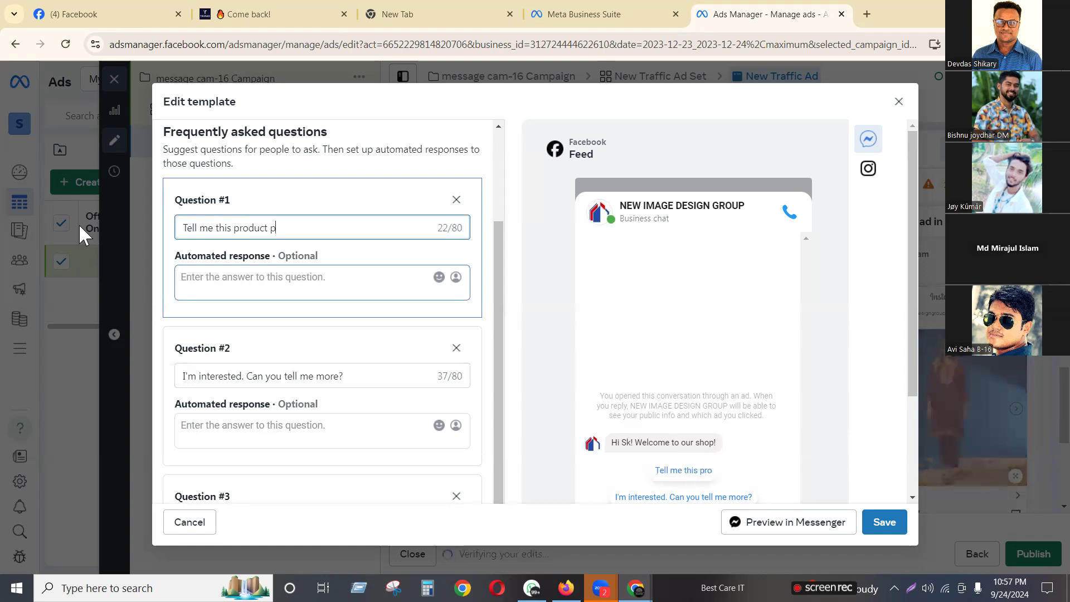
text(rice)
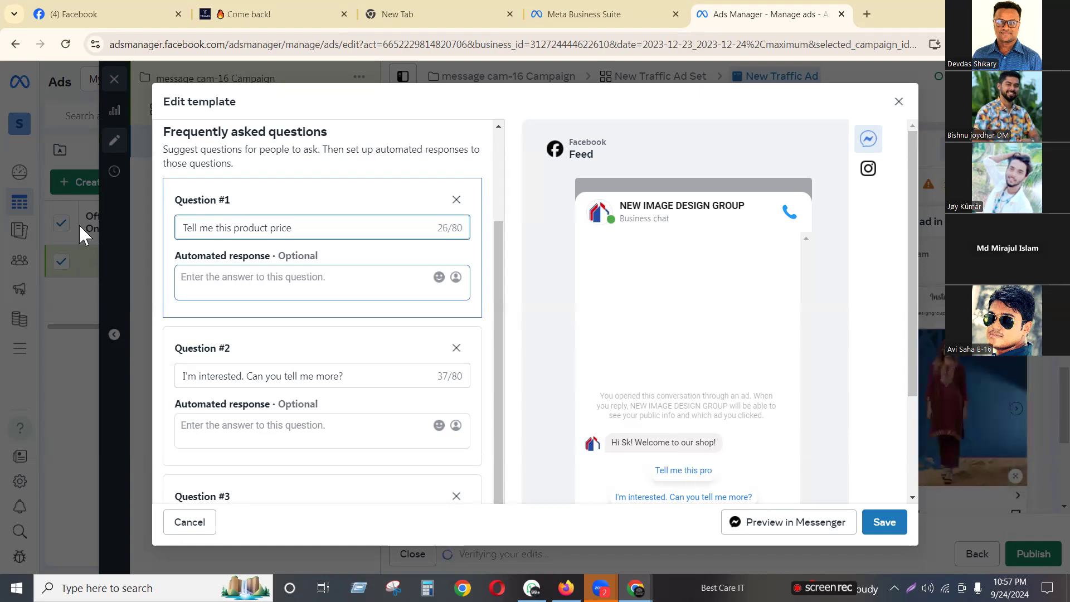
click(311, 275)
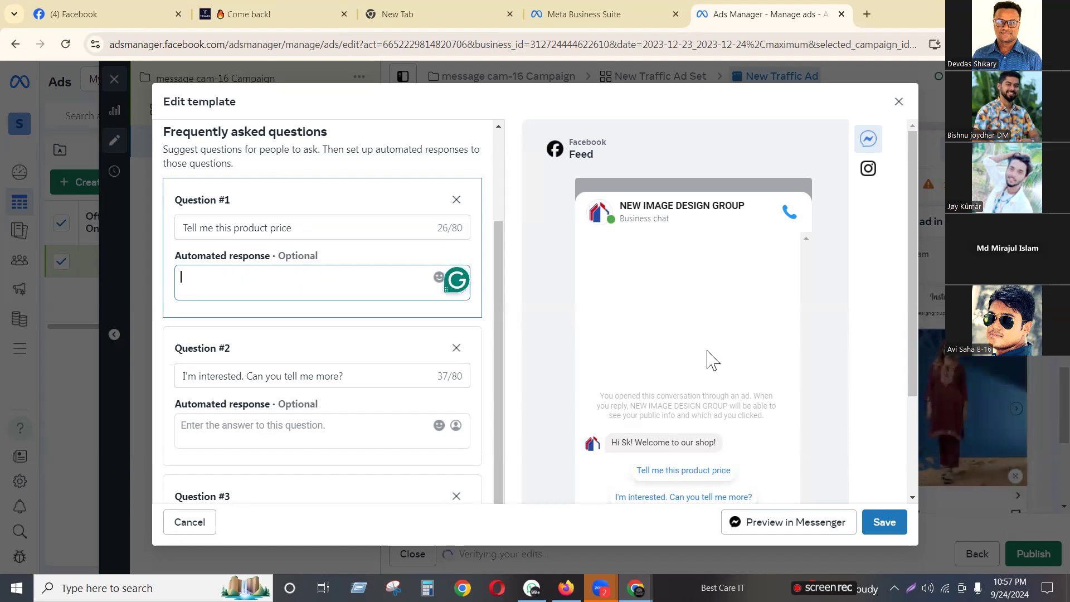
text(3500)
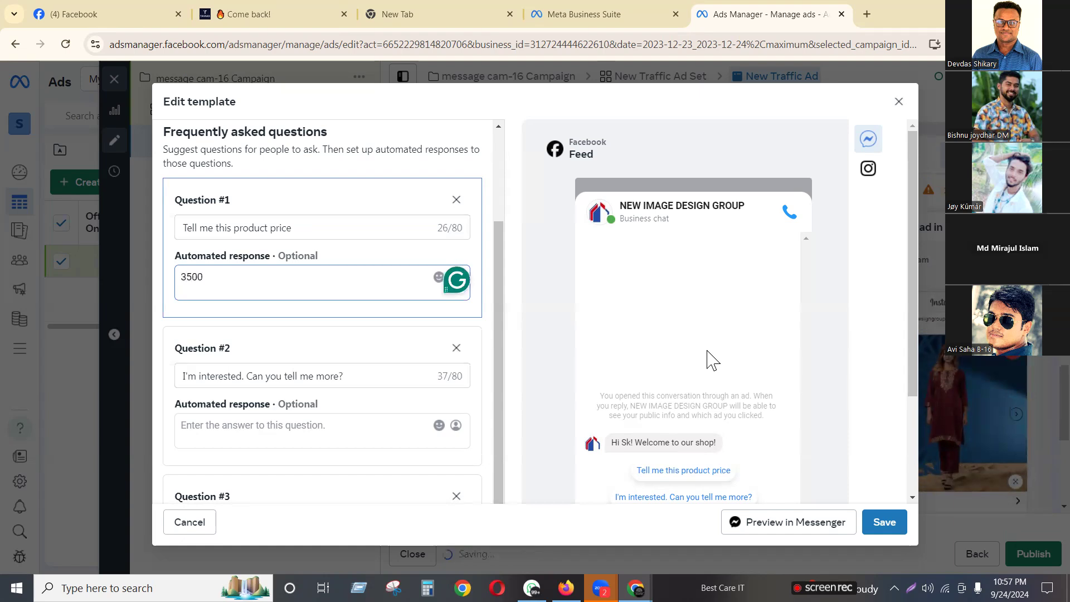
text( tk only)
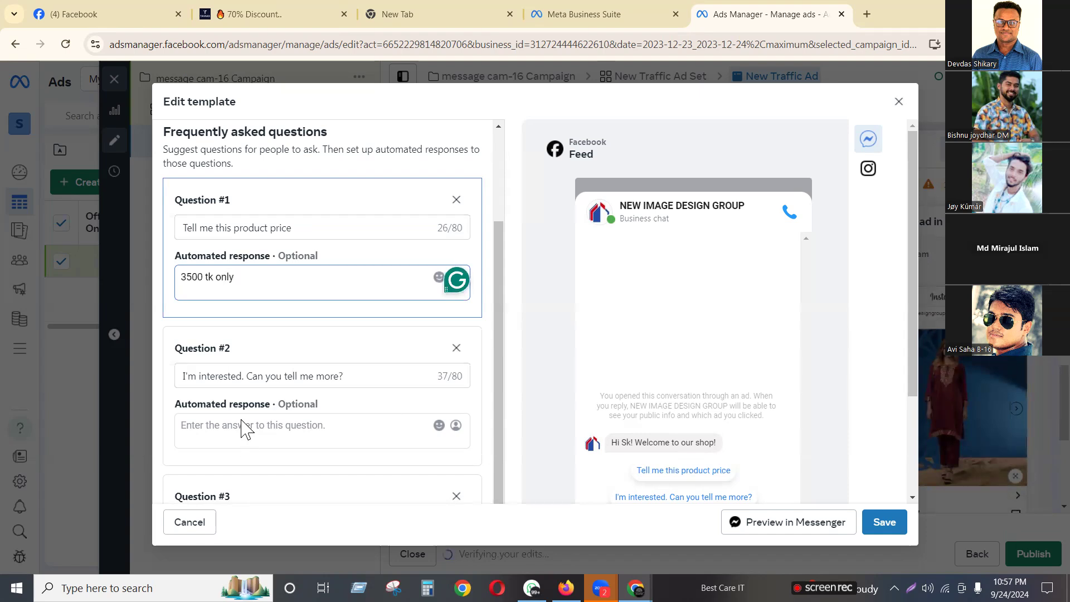
drag(345, 375, 150, 399)
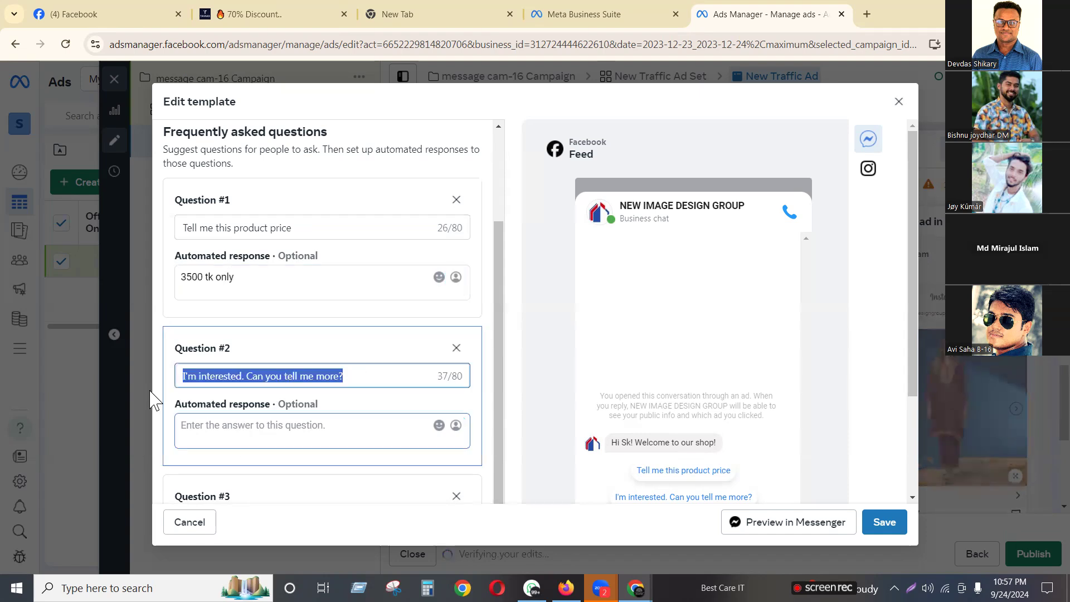
Change question #2 to 'Can I get your Mobile number?', answered with a contact phone number
text(Can)
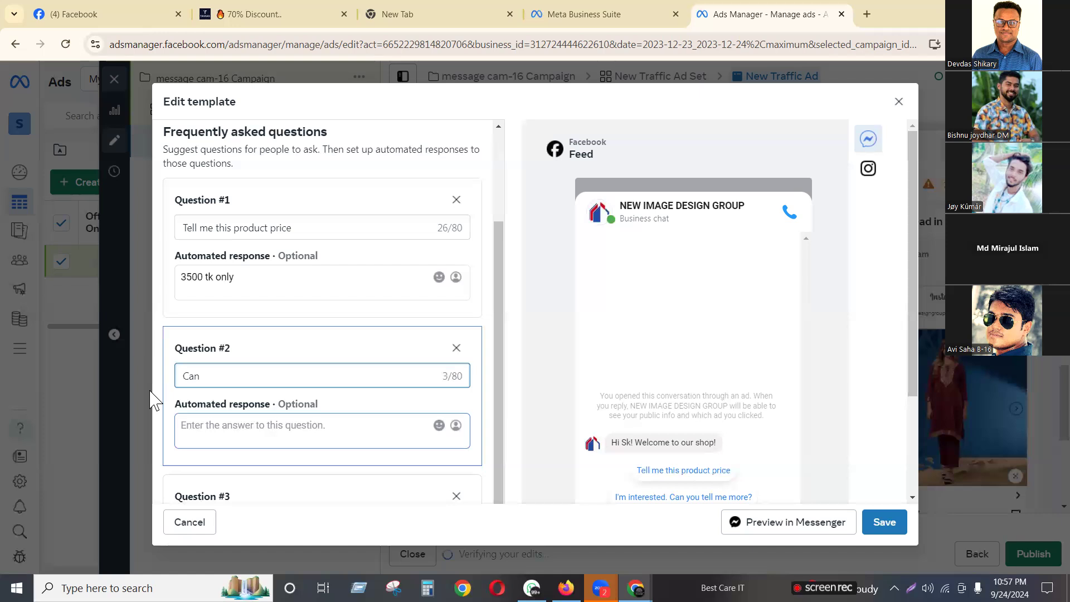
text( I get your )
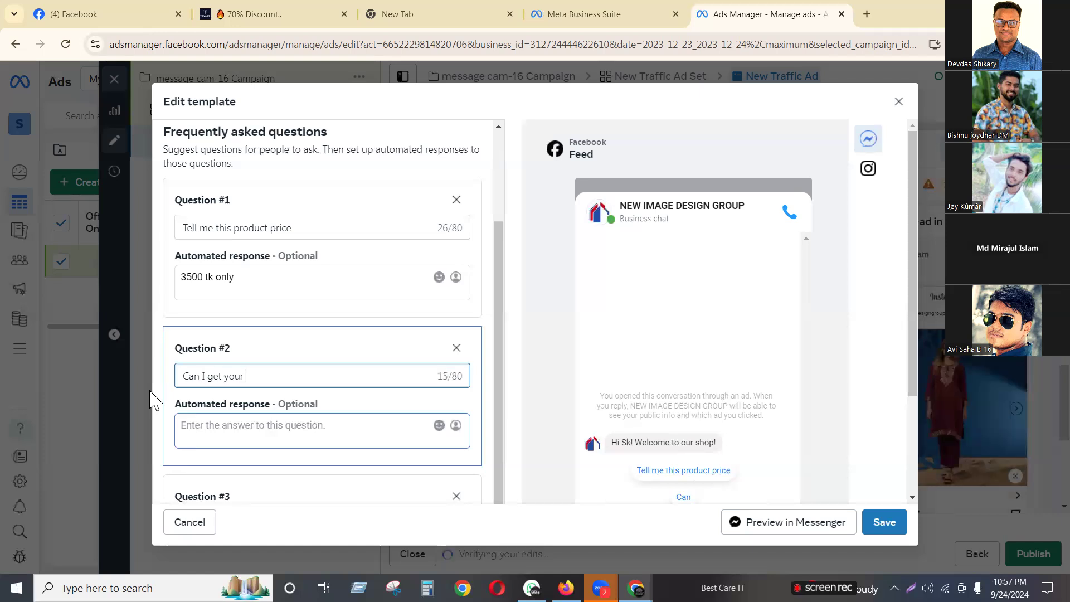
text(Mobi)
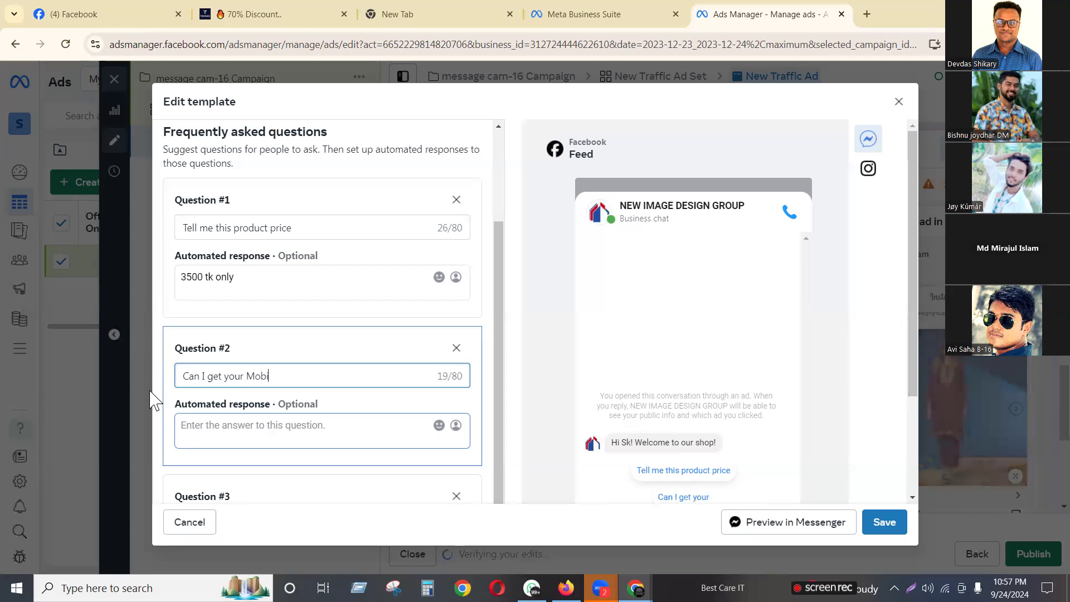
text(le number?)
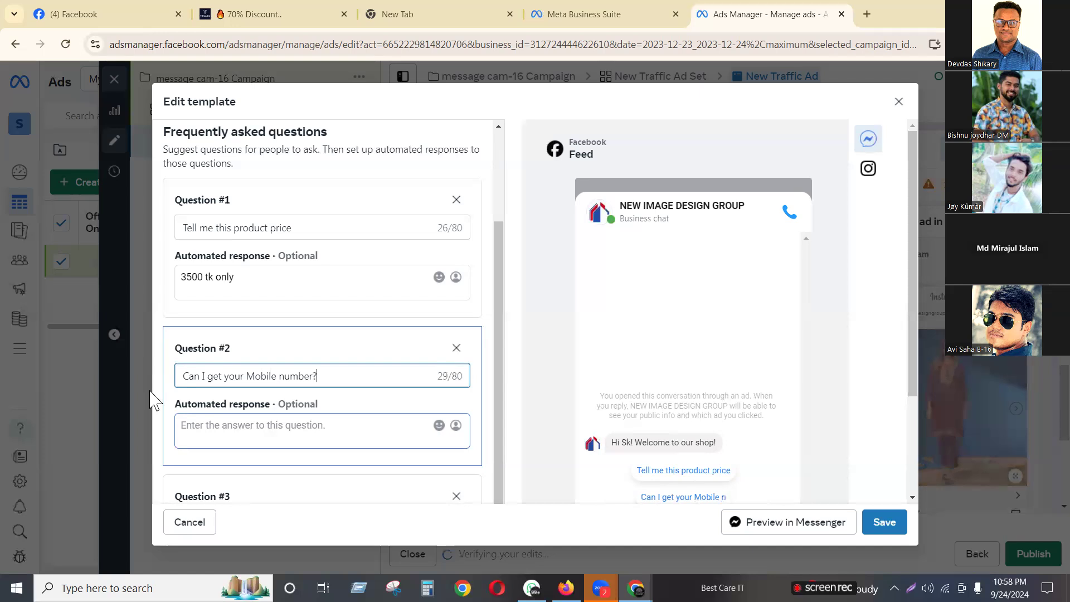
click(285, 426)
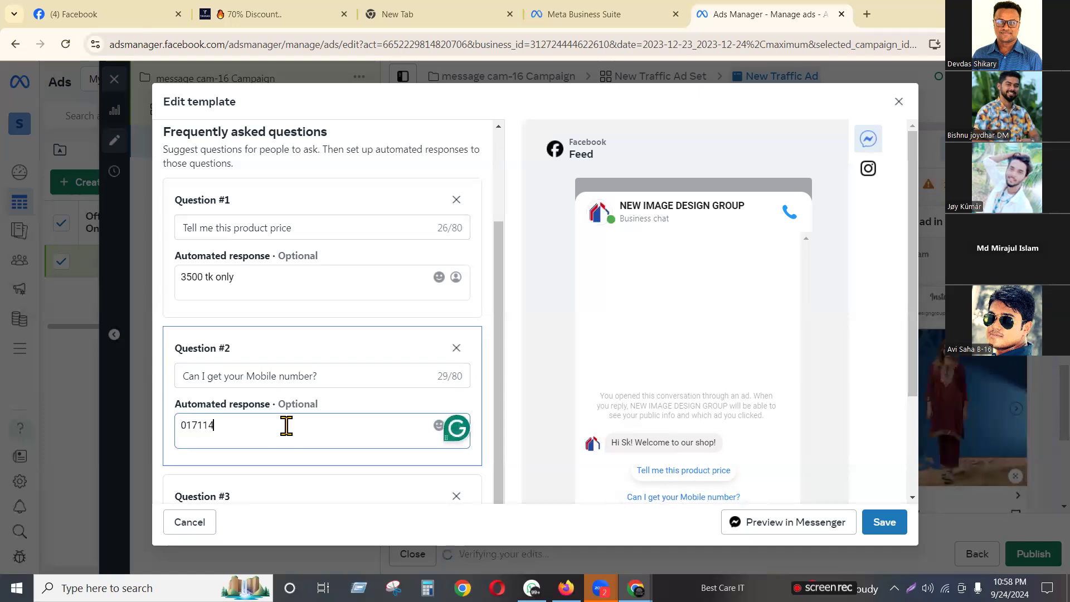
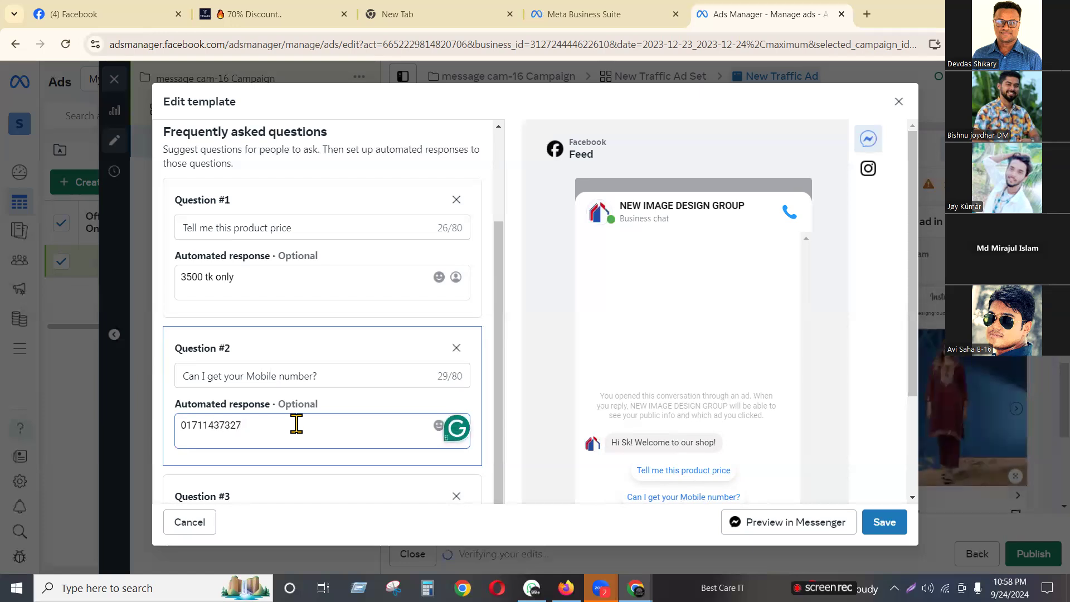
Delete question #3 and save the message template
scroll(290, 423, down, 2)
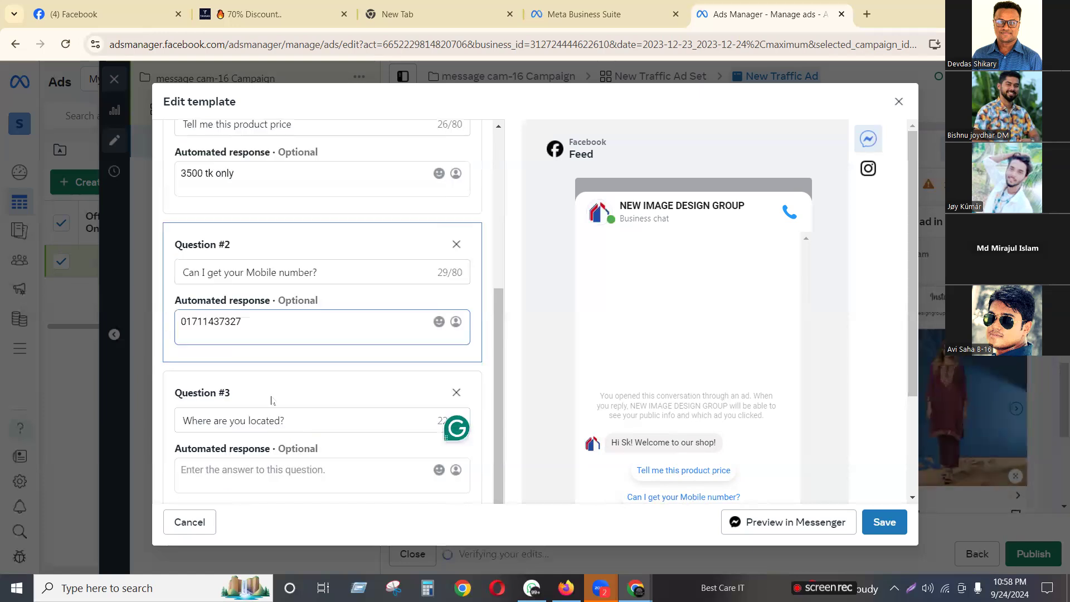
click(456, 393)
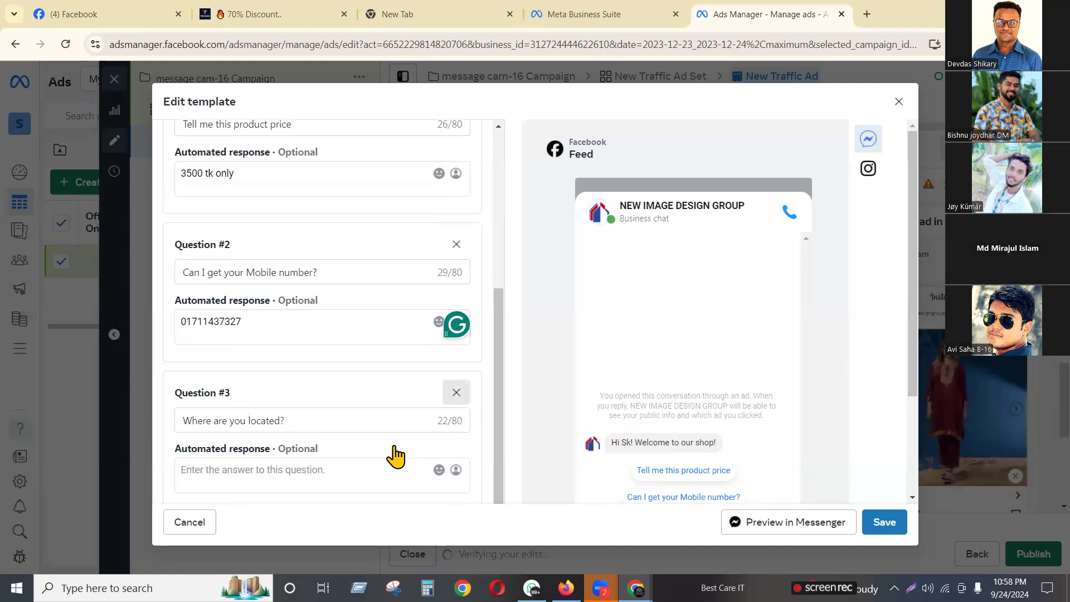
scroll(219, 435, down, 3)
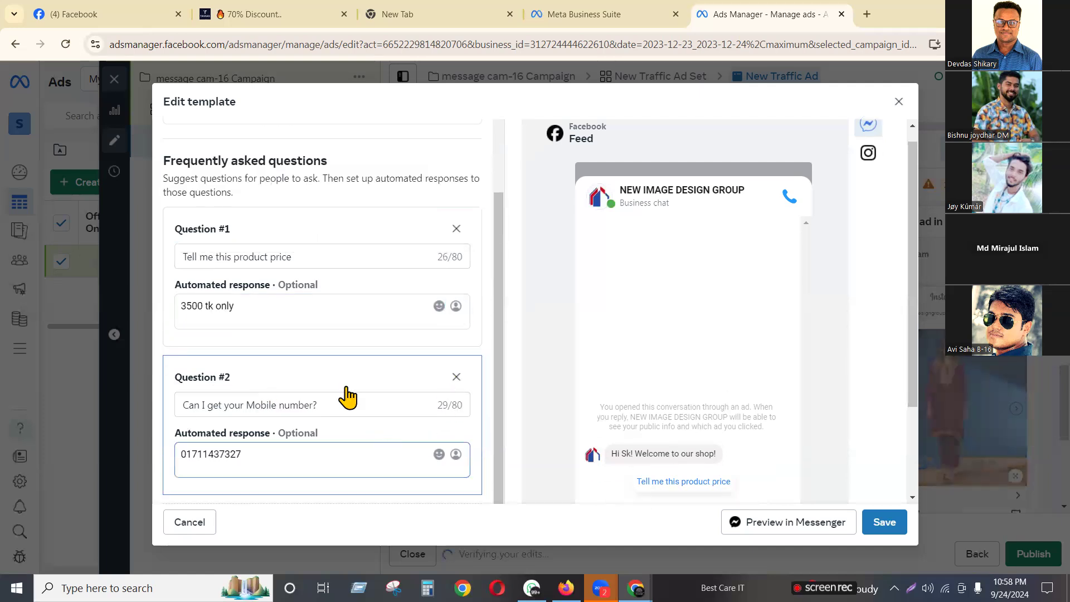
click(886, 521)
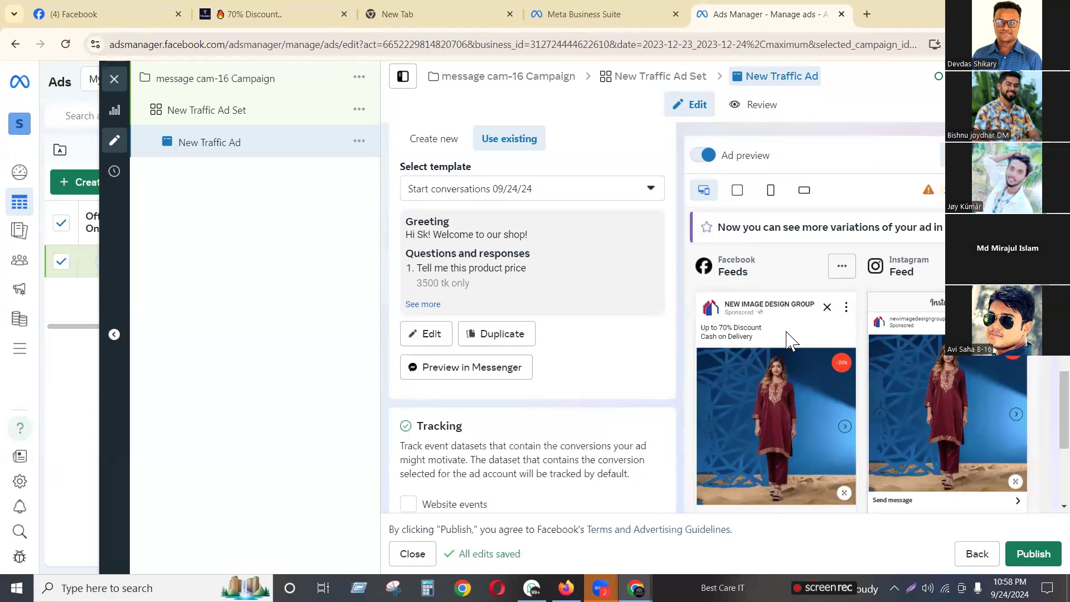
scroll(792, 337, down, 3)
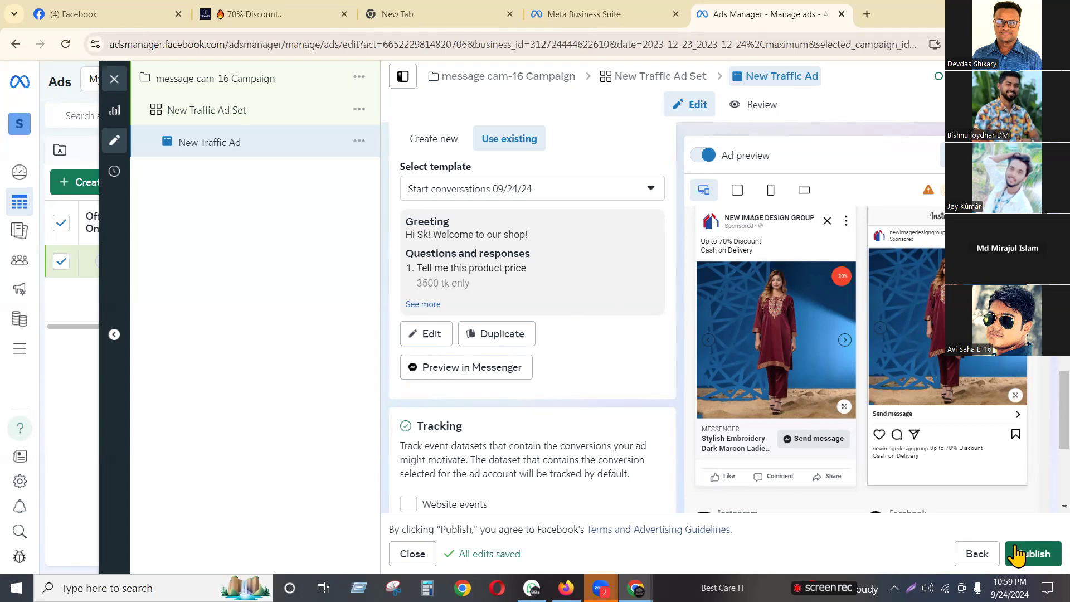
Remove all media from the ad creative and start adding a new image
scroll(550, 343, up, 5)
scroll(550, 343, up, 6)
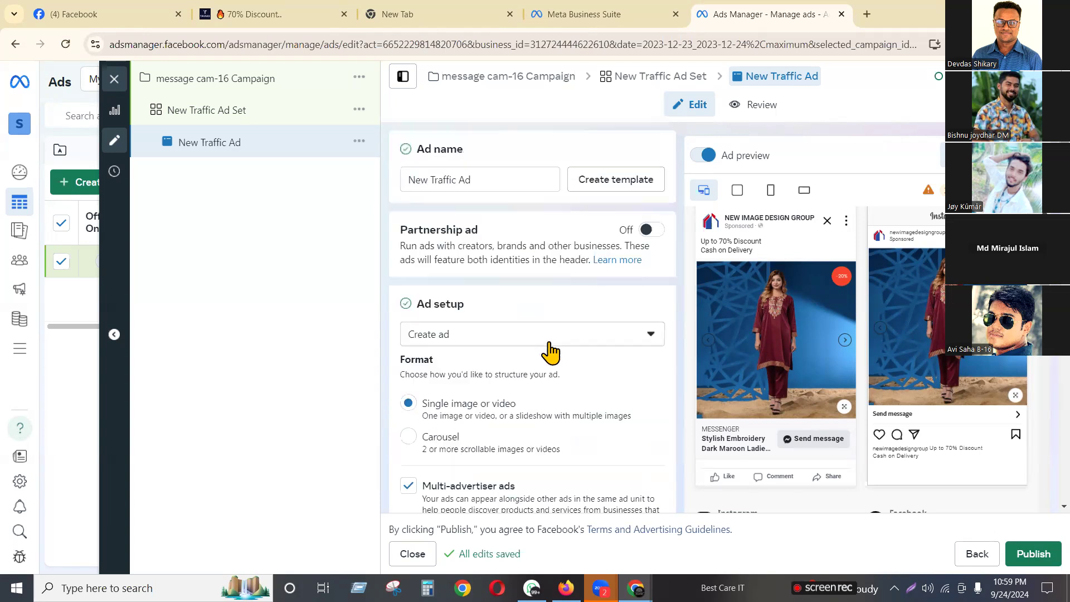
scroll(551, 346, down, 3)
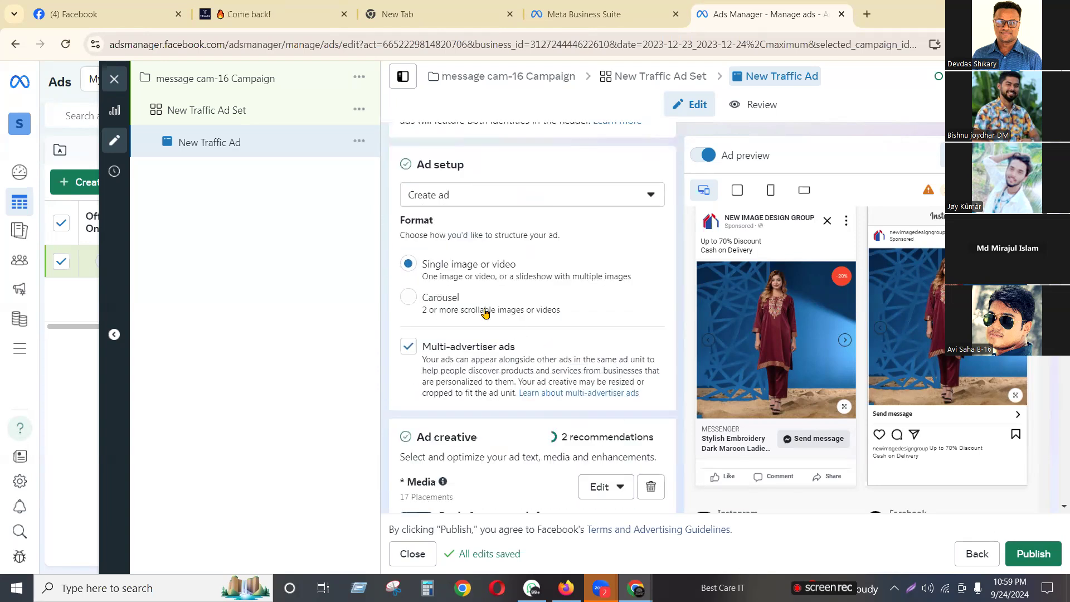
scroll(457, 346, down, 5)
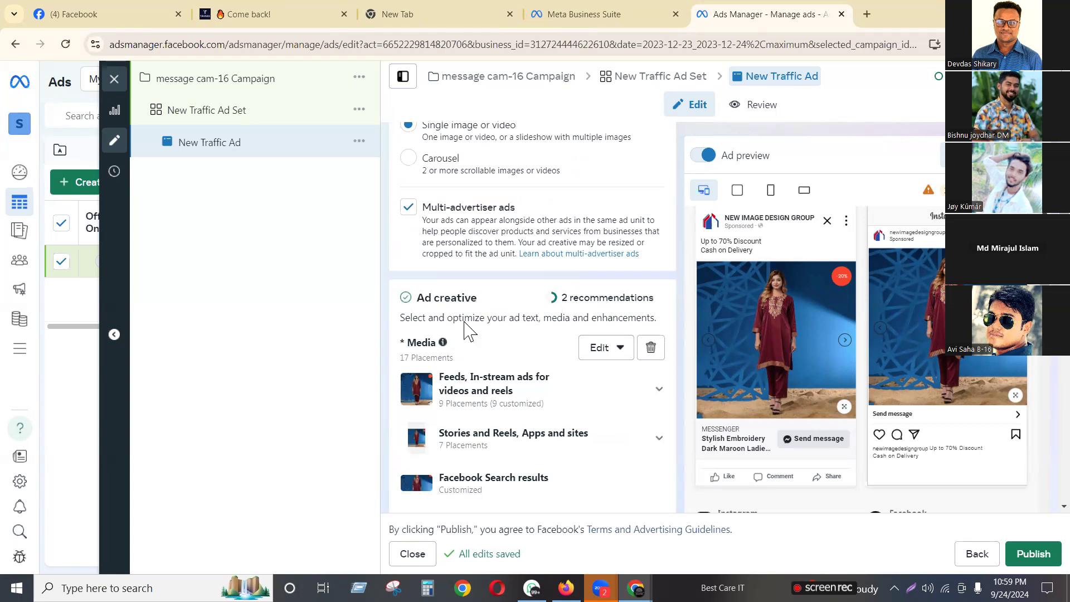
click(650, 209)
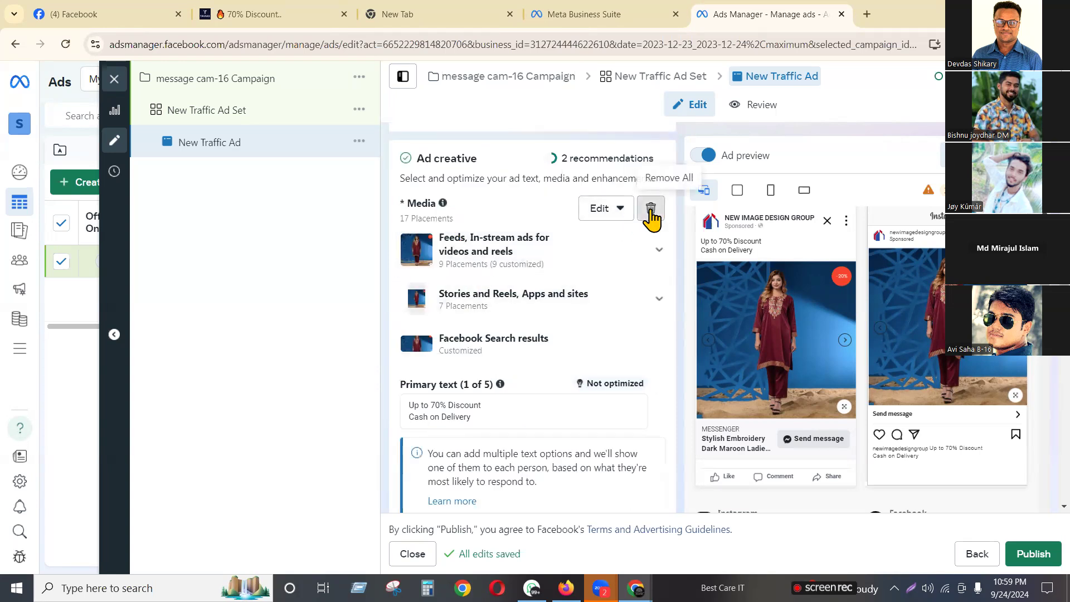
click(461, 232)
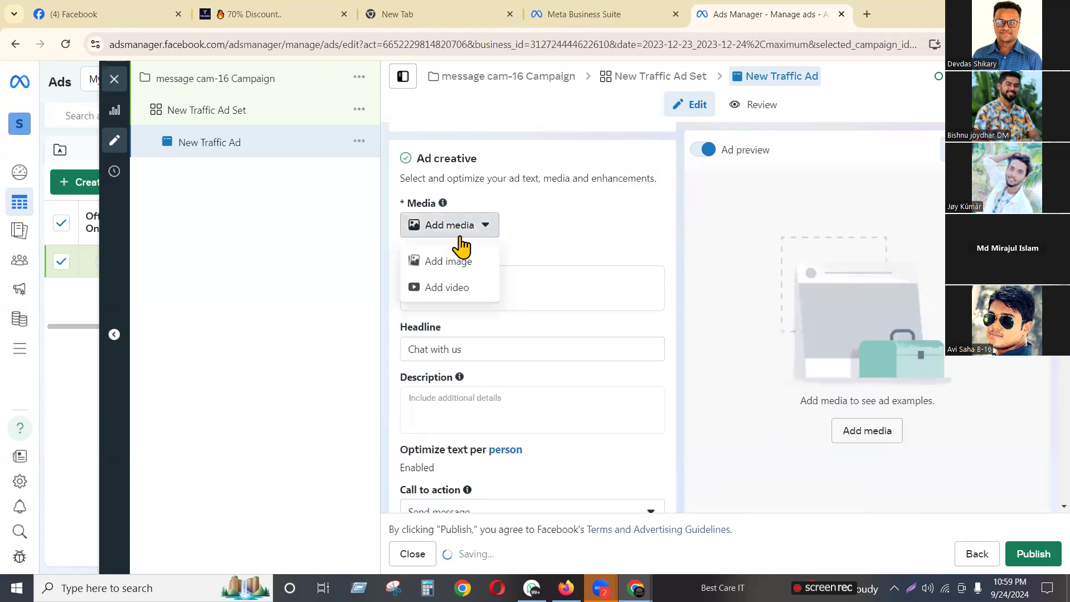
click(471, 260)
Close the Select media picker without choosing an image, leaving the ad without media
click(195, 170)
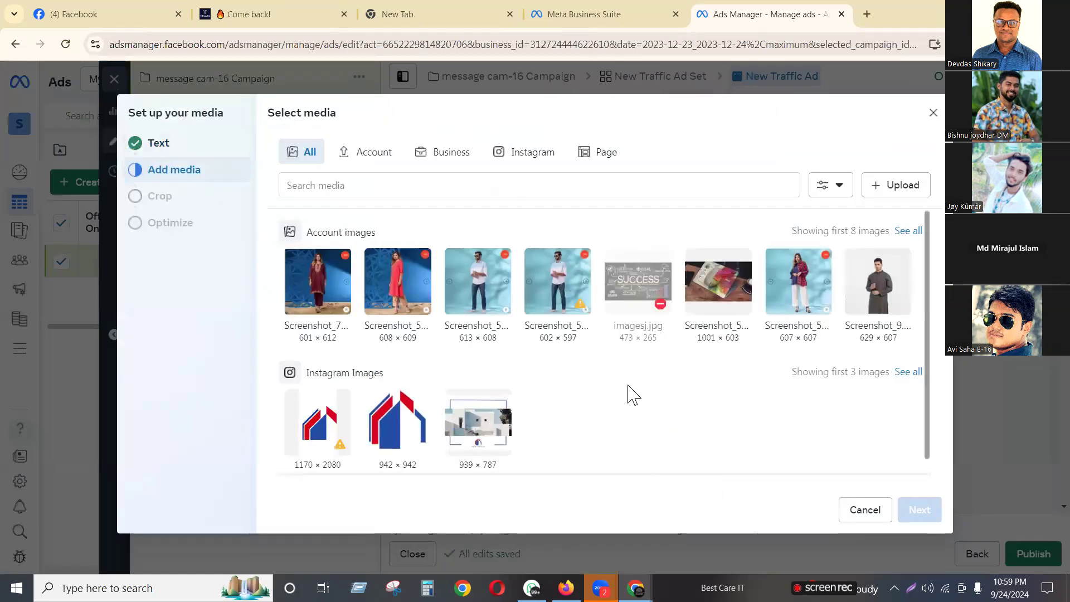
click(932, 114)
scroll(502, 392, down, 3)
scroll(503, 392, up, 3)
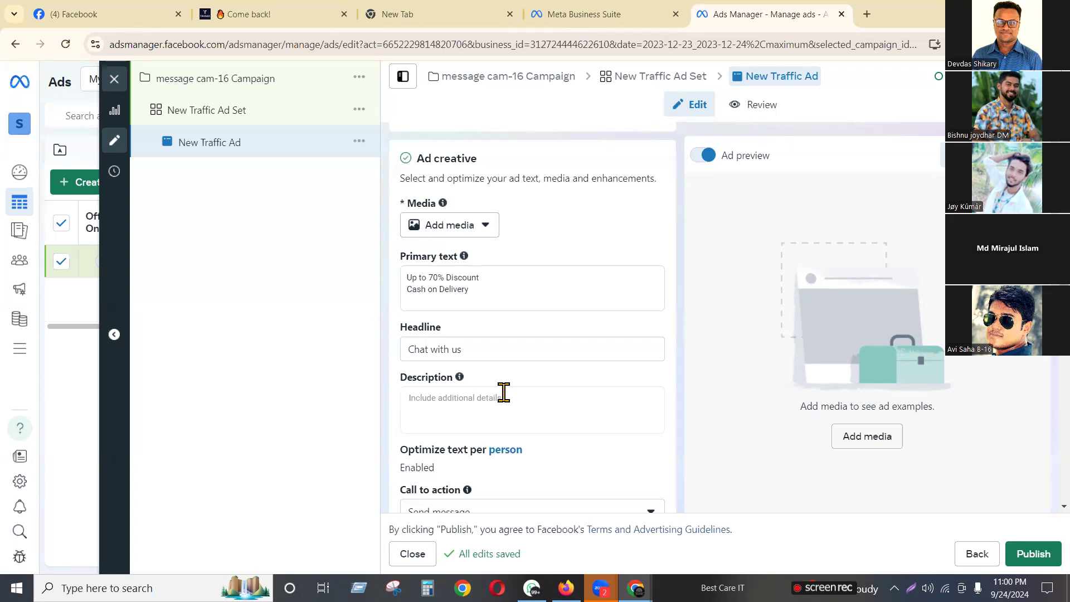
Add the maroon two-piece outfit photo as the ad image with the recommended placement crops
click(437, 227)
click(431, 258)
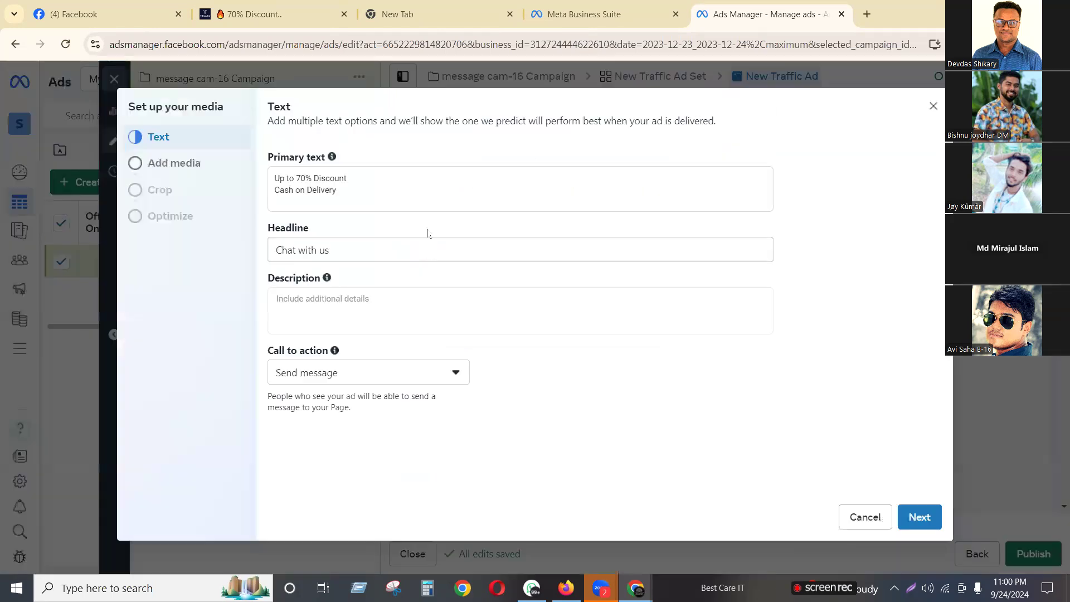
click(178, 167)
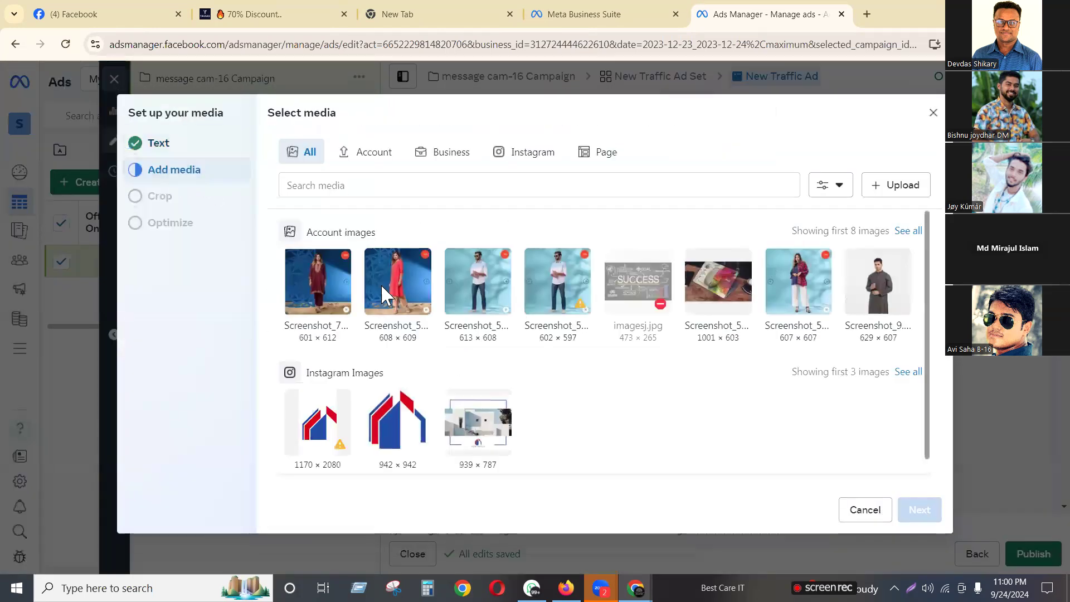
click(316, 283)
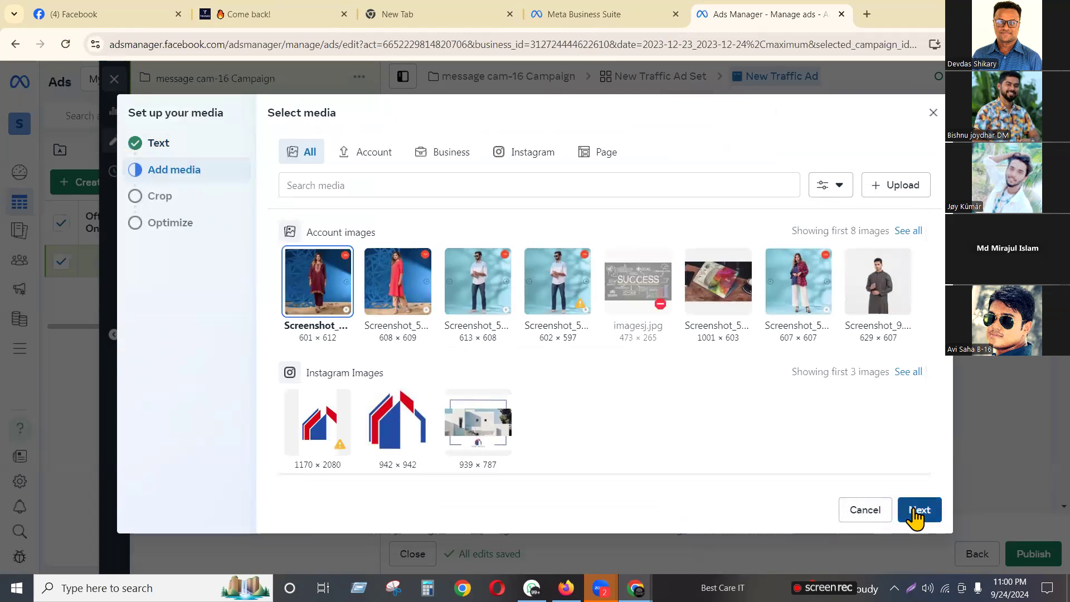
click(916, 513)
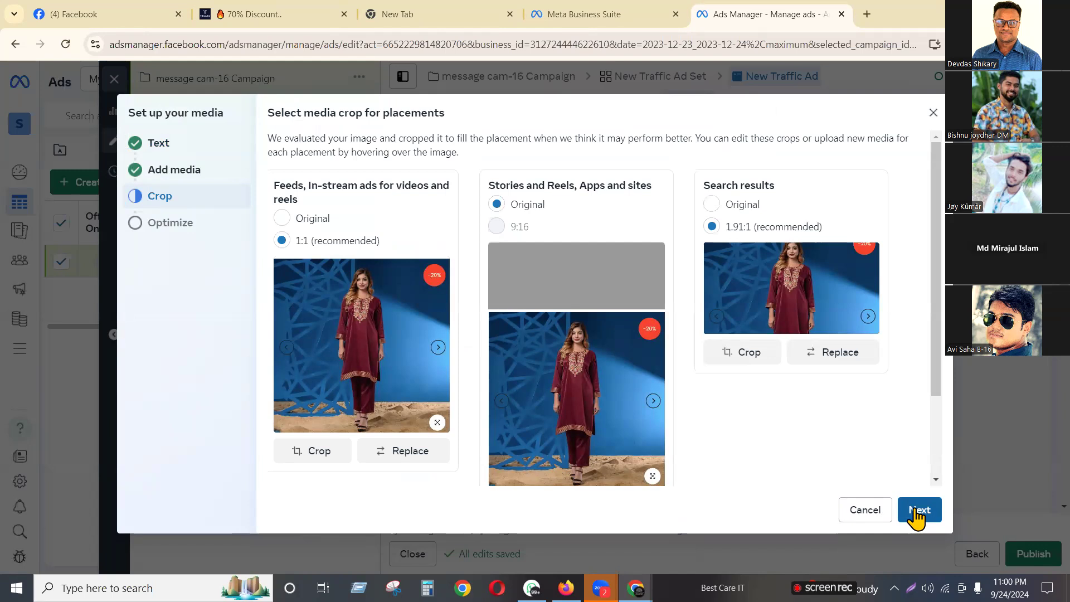
click(916, 513)
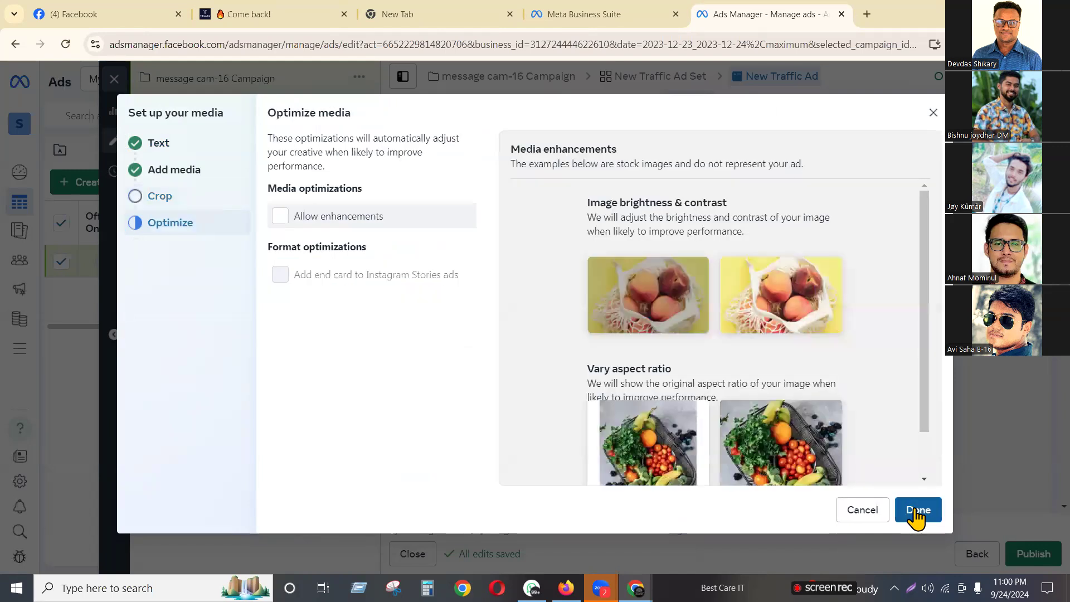
click(912, 519)
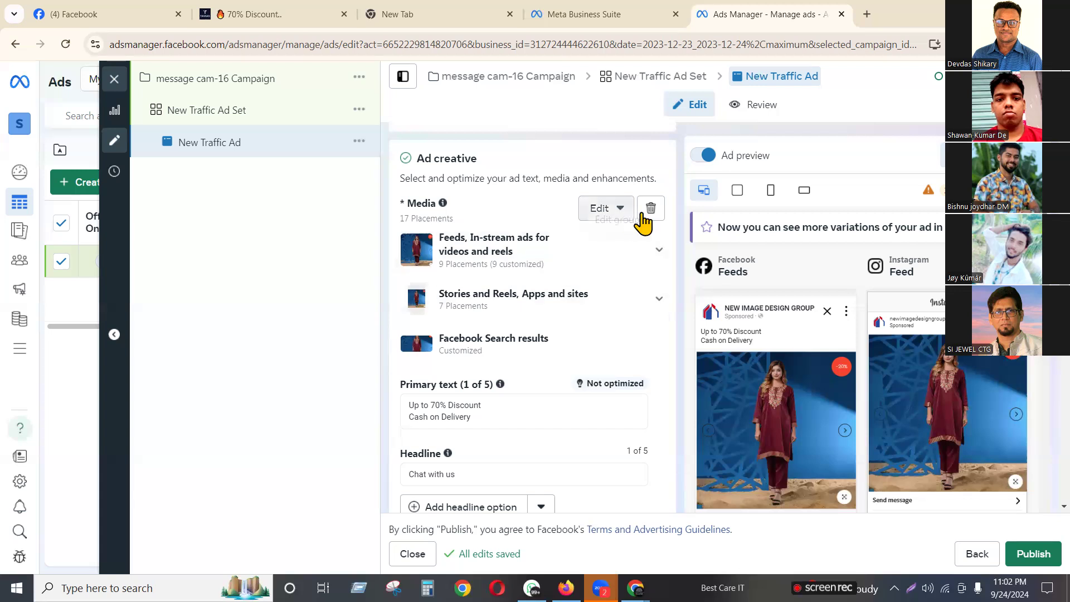
click(600, 212)
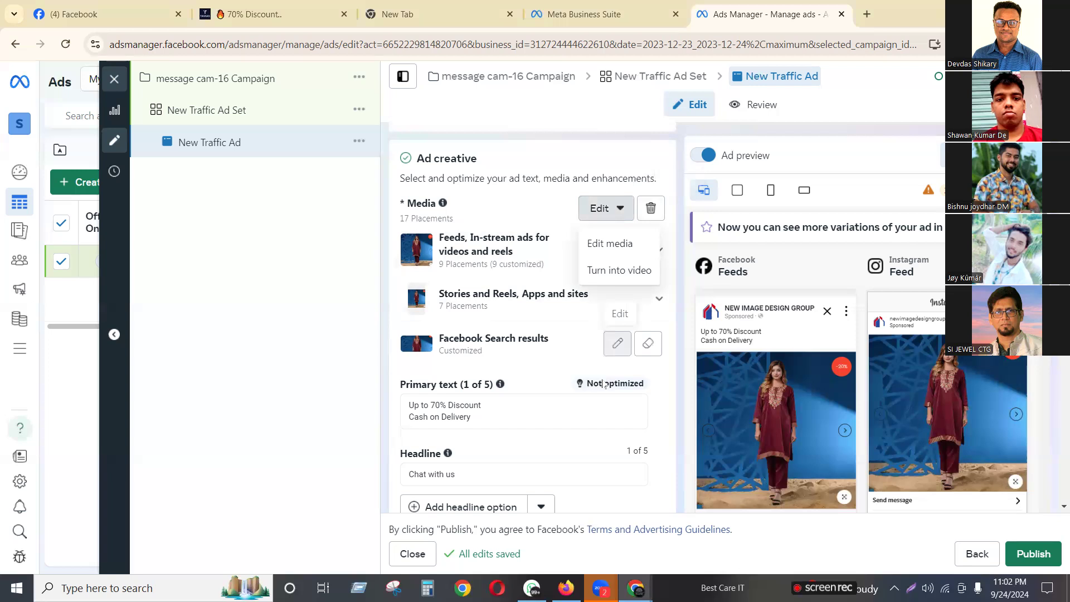
click(566, 412)
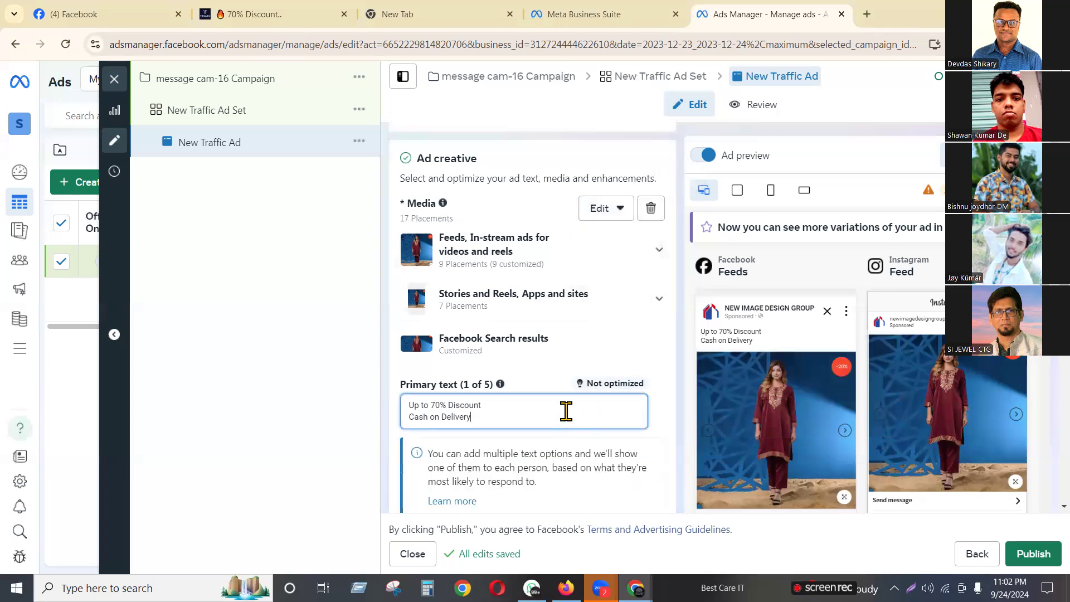
scroll(566, 412, down, 5)
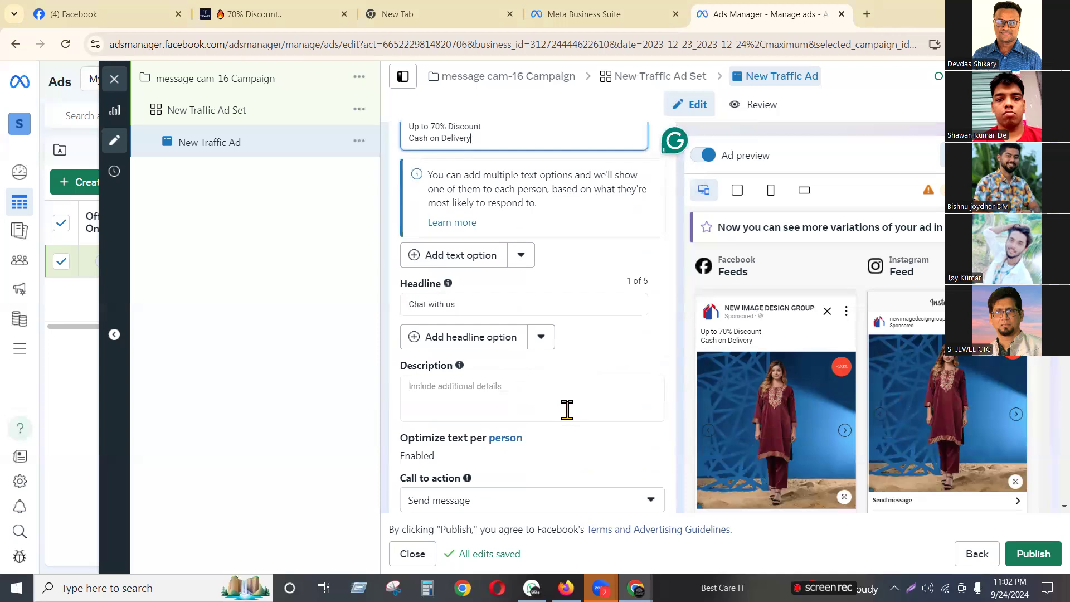
Delete the image from the ad's Media section
scroll(567, 410, down, 1)
scroll(566, 410, down, 2)
scroll(568, 407, up, 12)
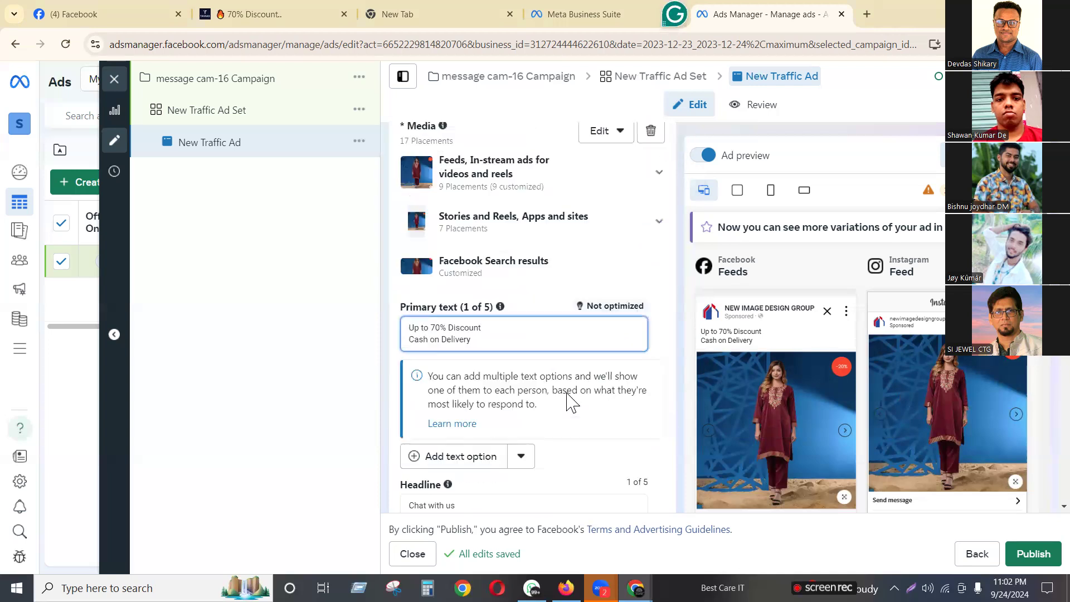
scroll(658, 401, down, 3)
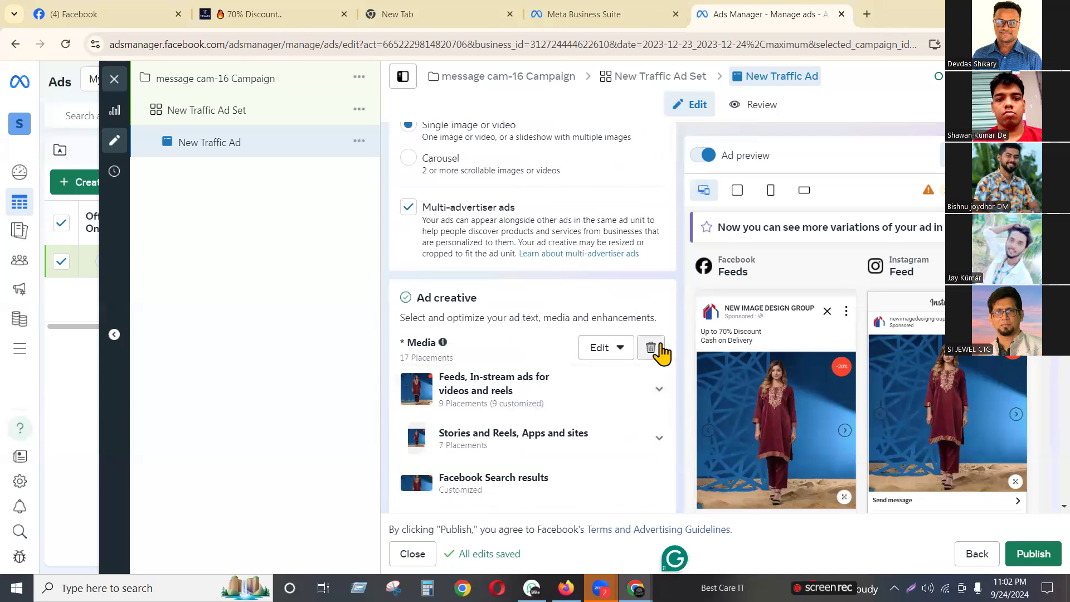
click(655, 348)
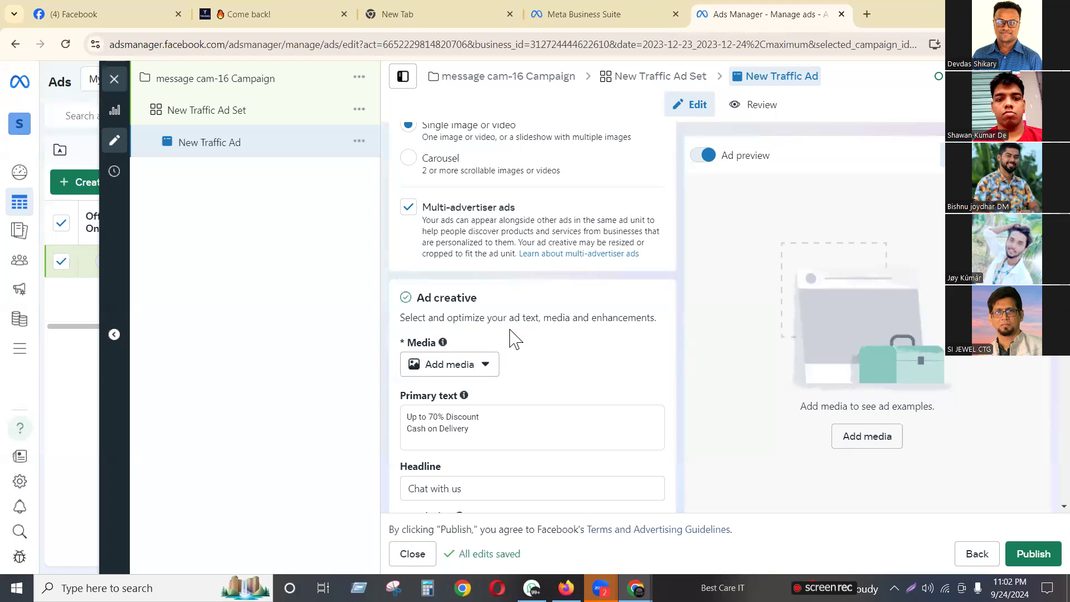
mouse_move(513, 338)
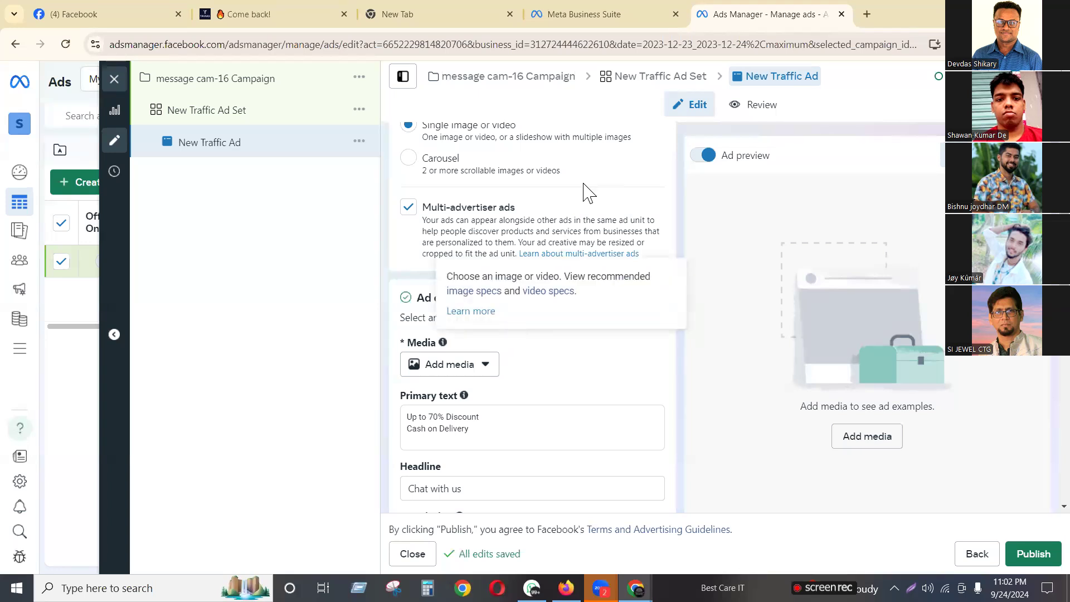
Open the Ad setup dropdown showing the new ad and existing post choices
scroll(585, 192, up, 3)
scroll(585, 192, up, 2)
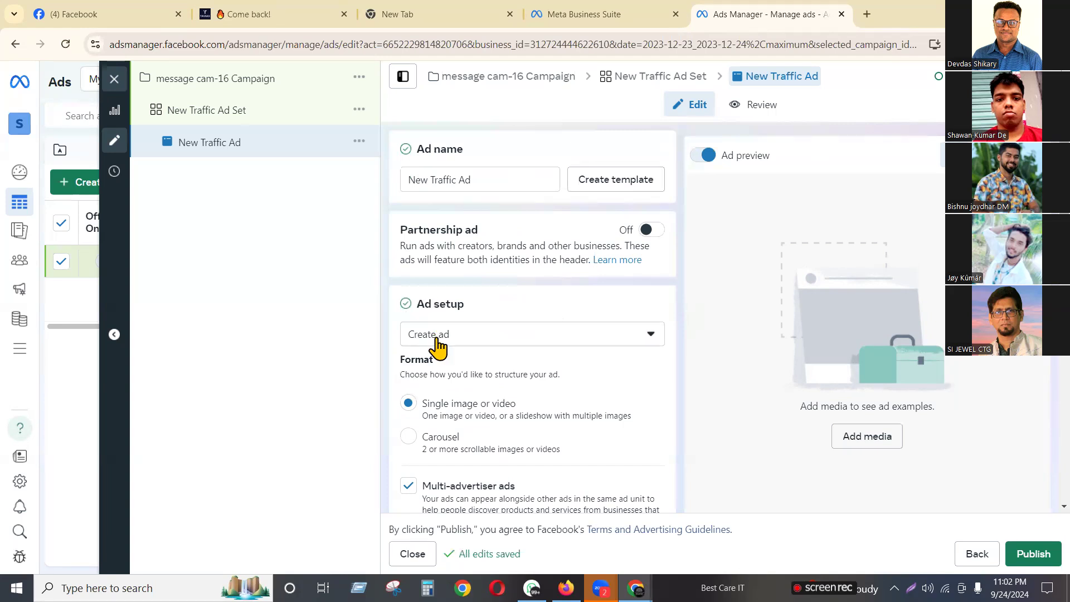
scroll(568, 409, down, 5)
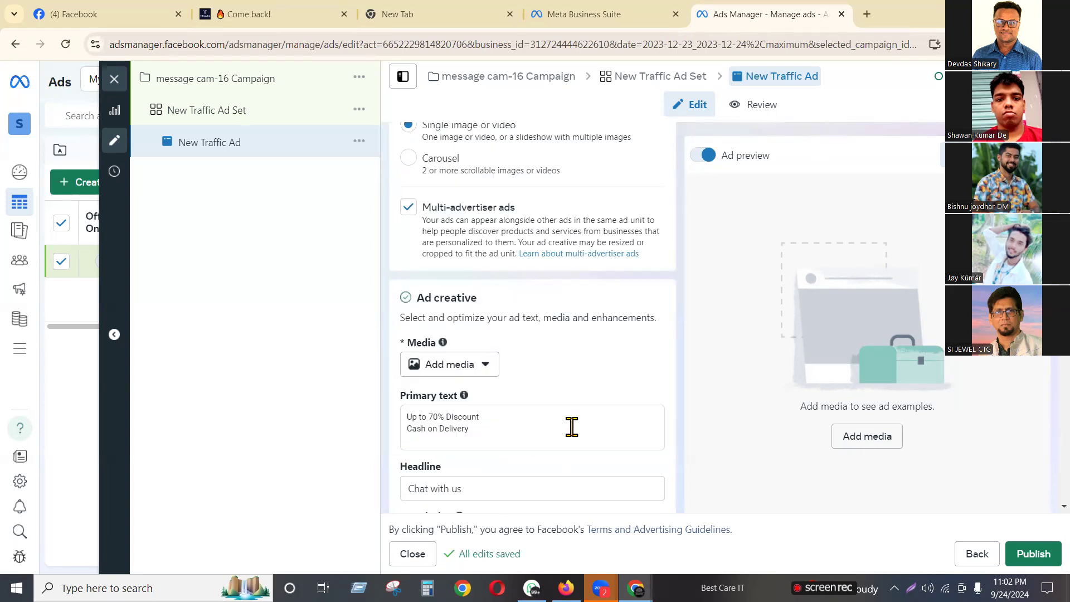
mouse_move(463, 395)
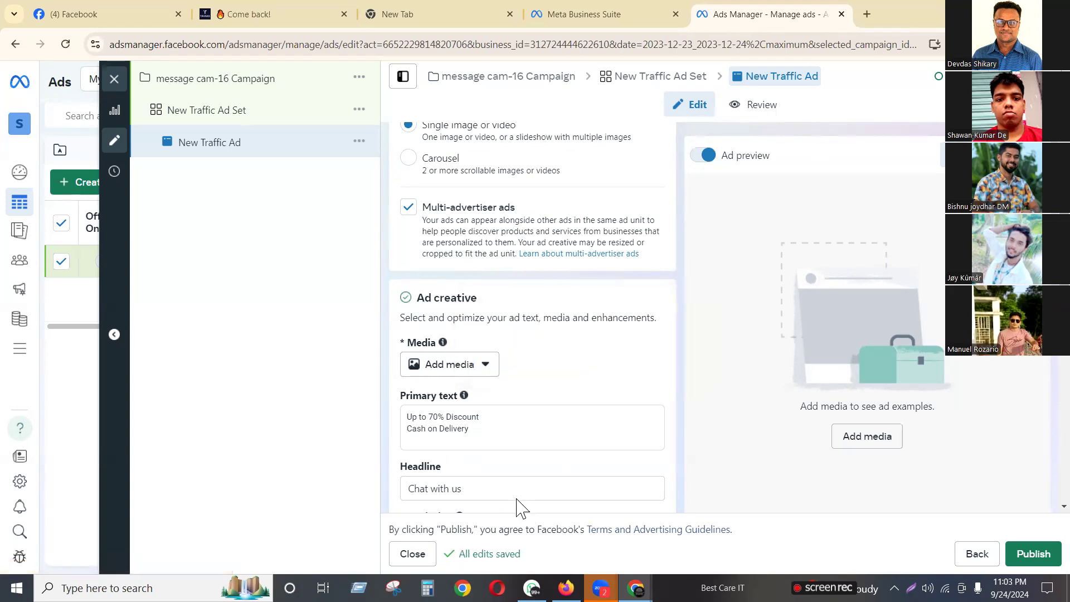
scroll(523, 481, up, 5)
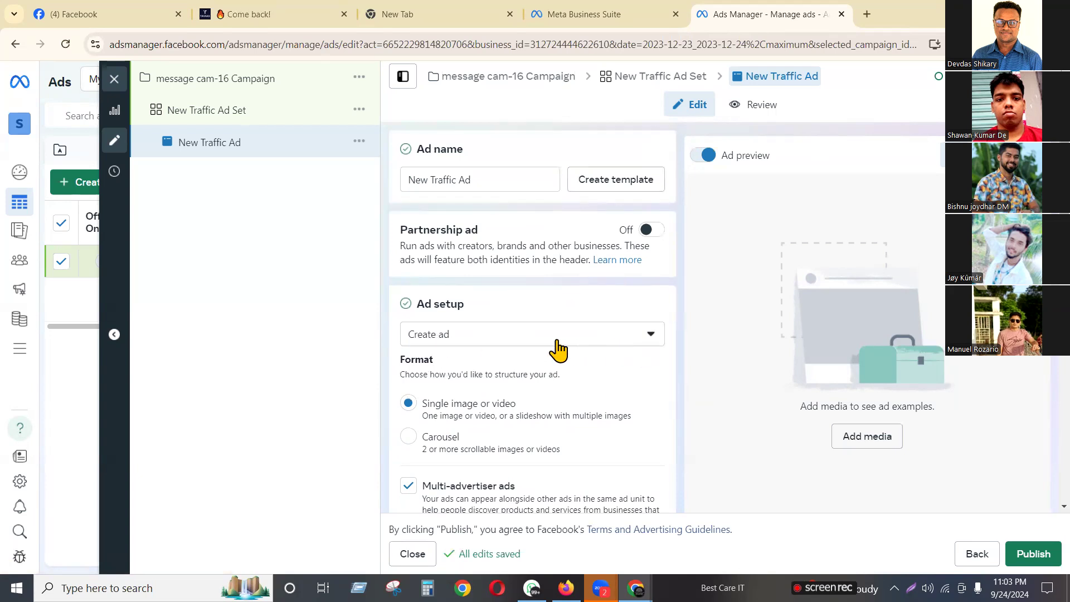
click(556, 350)
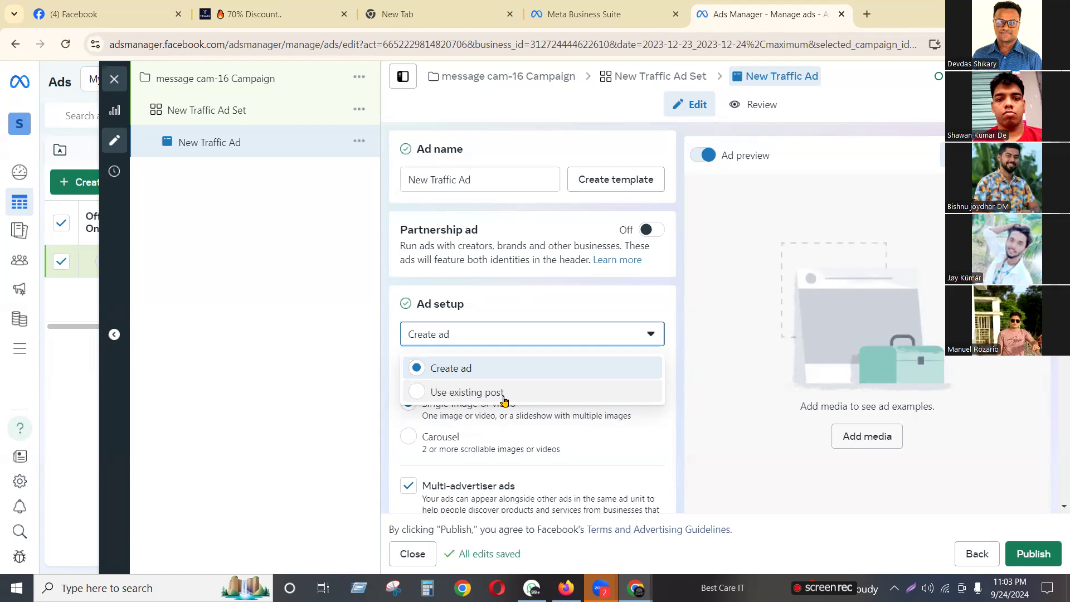
Switch Ad setup to 'Use existing post', then view and close the post list unchosen
click(275, 442)
click(447, 337)
click(451, 392)
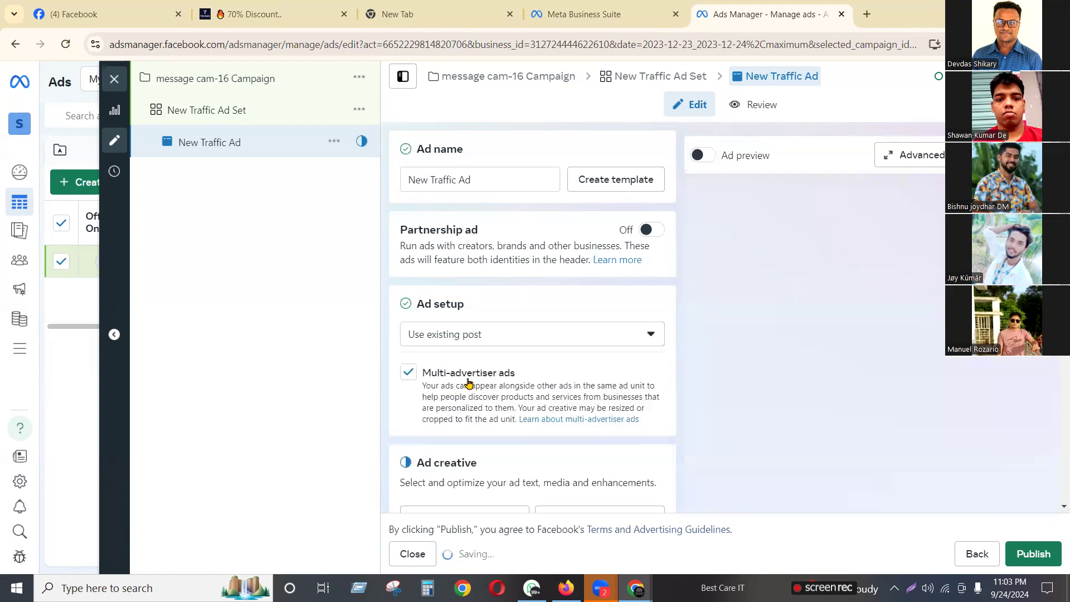
scroll(468, 383, down, 2)
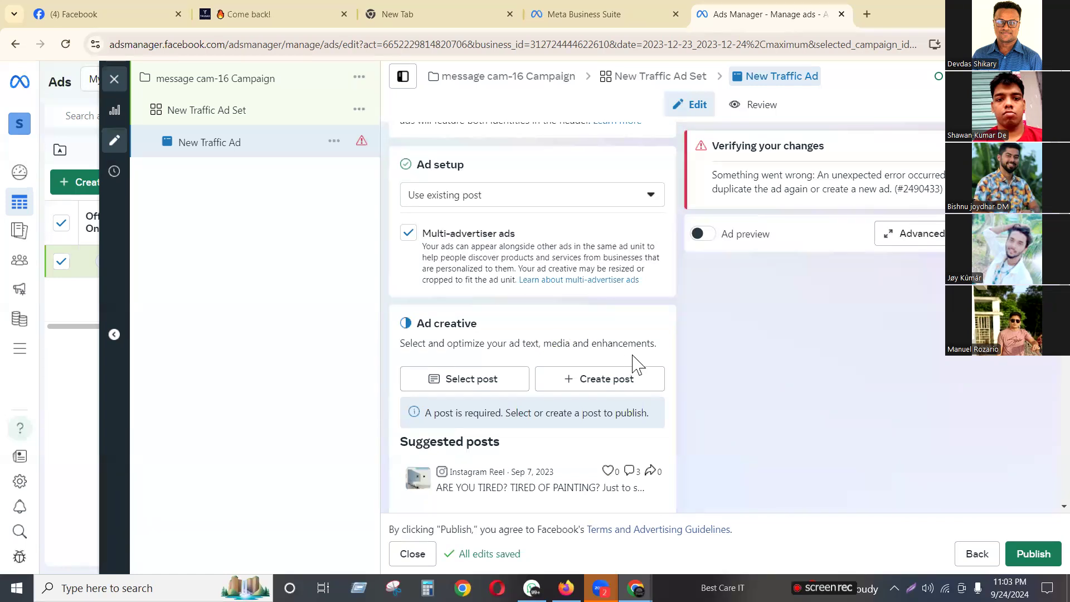
click(457, 384)
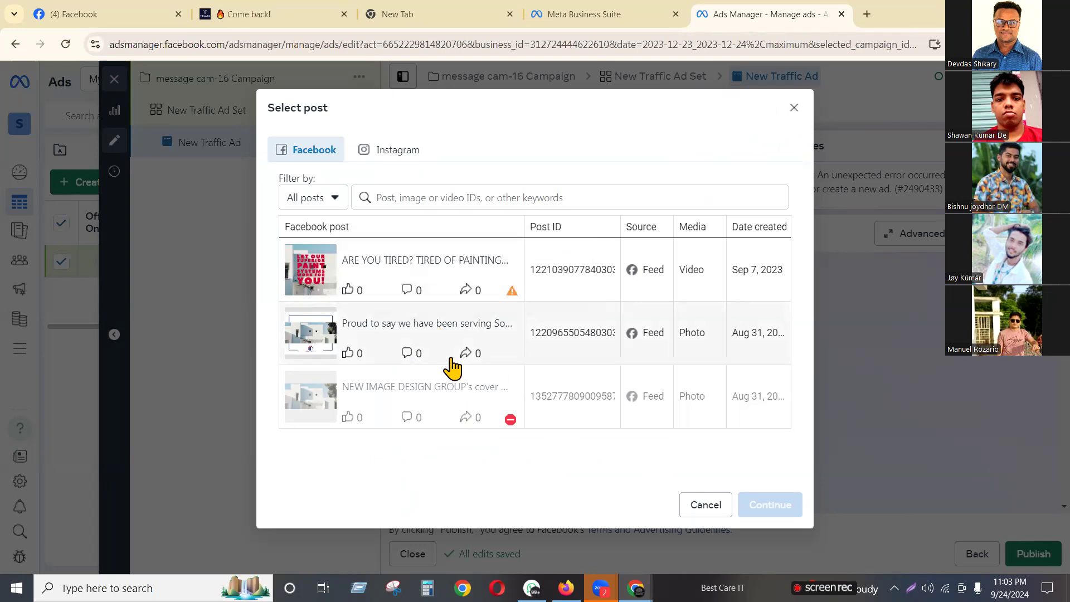
click(794, 108)
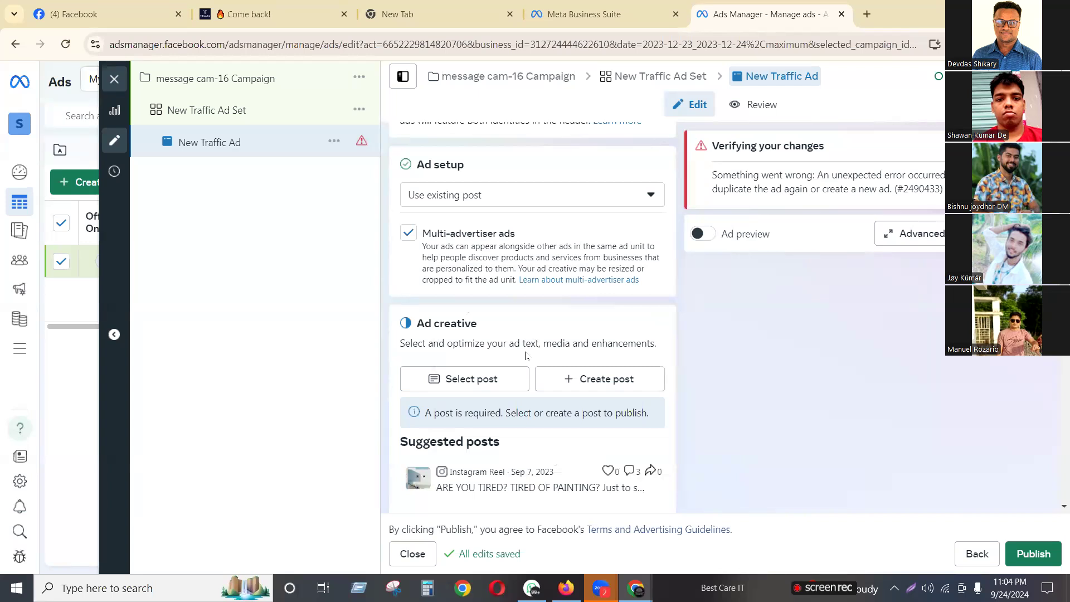
scroll(525, 355, up, 3)
Set the ad set's Facebook Page to Baby and return to the ad
click(261, 123)
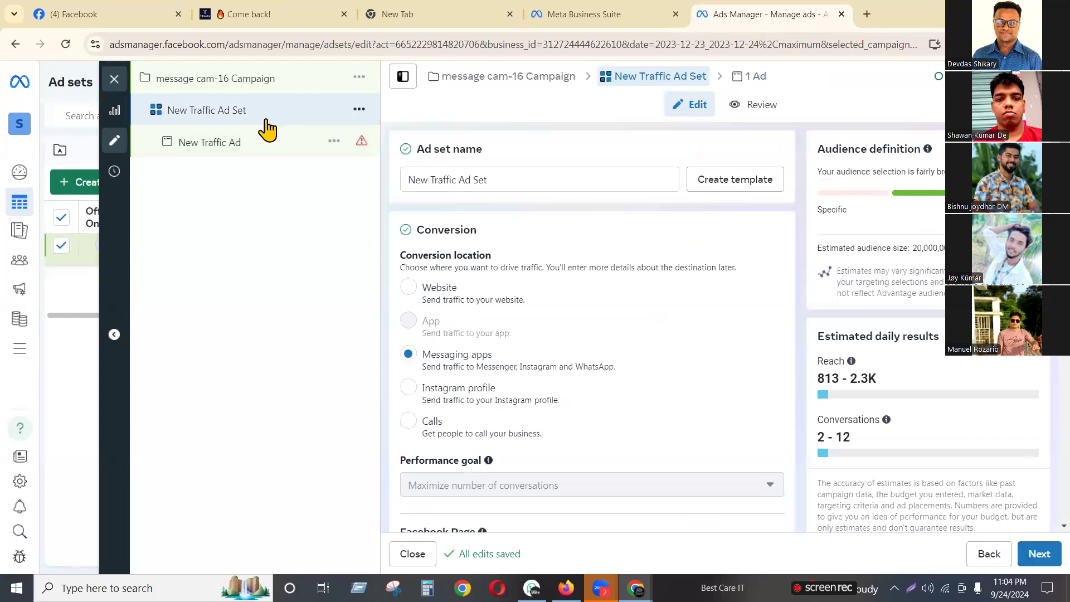
scroll(510, 301, down, 5)
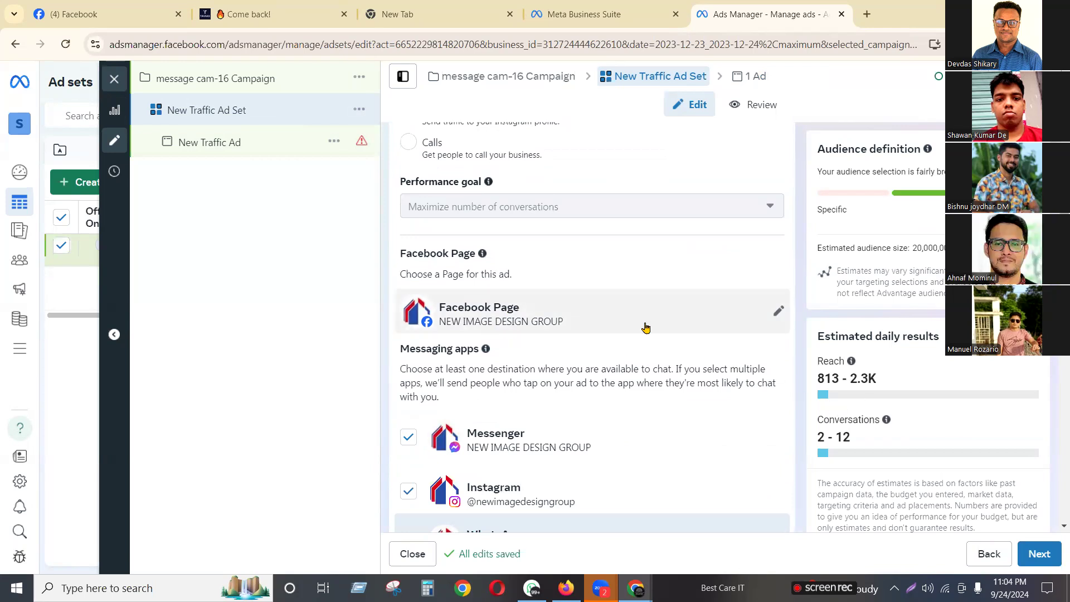
click(780, 313)
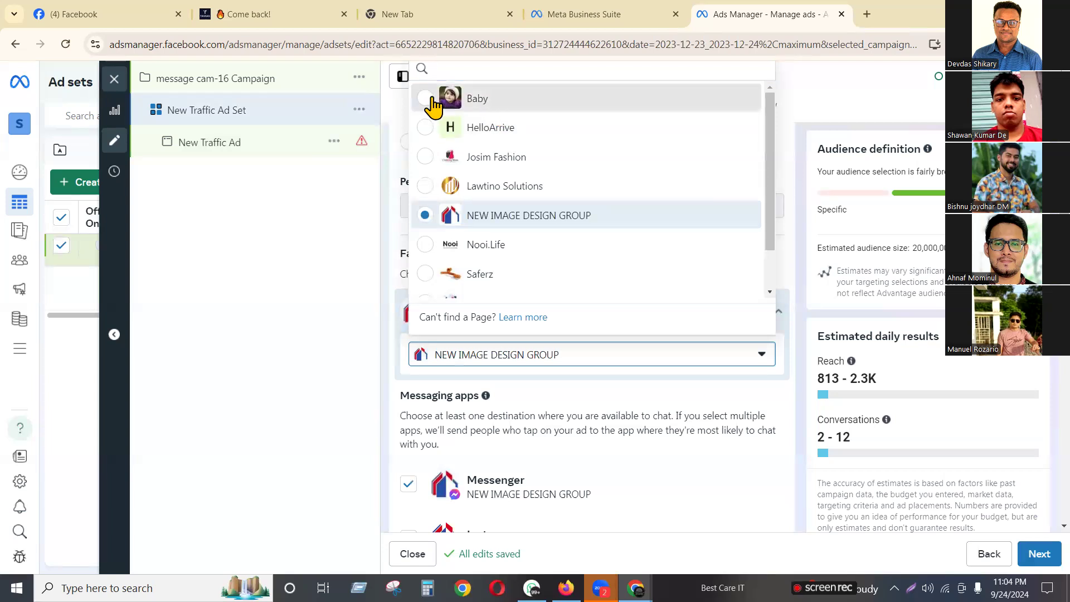
click(474, 99)
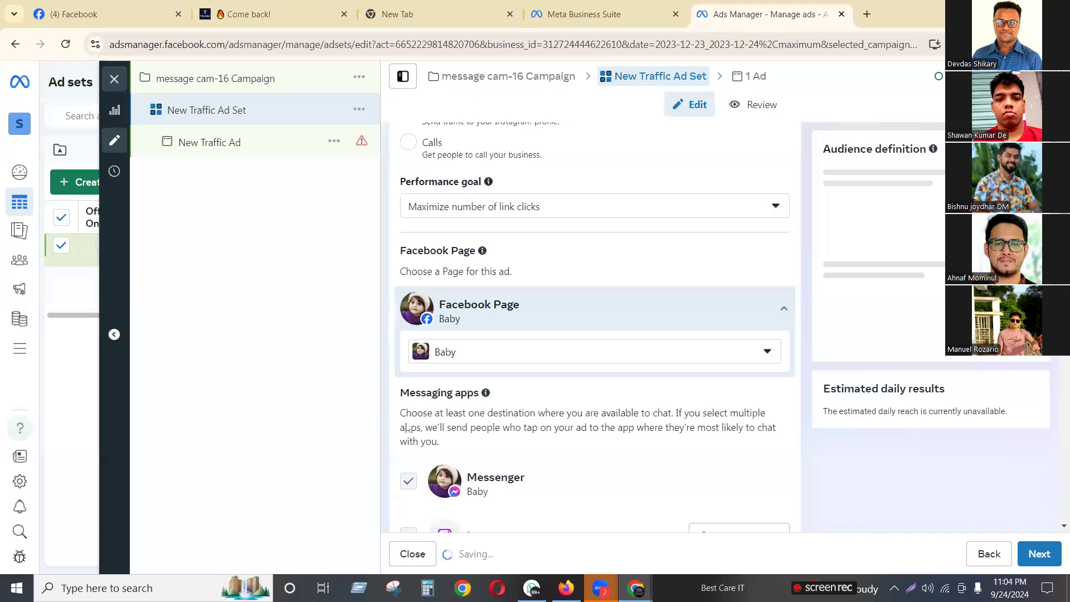
scroll(446, 463, down, 3)
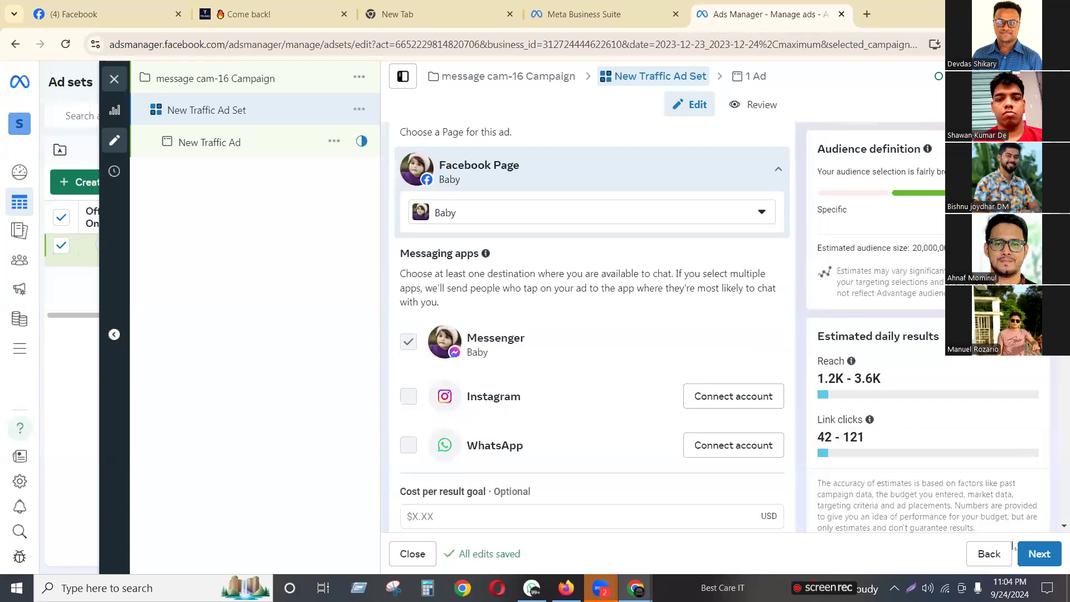
click(1040, 552)
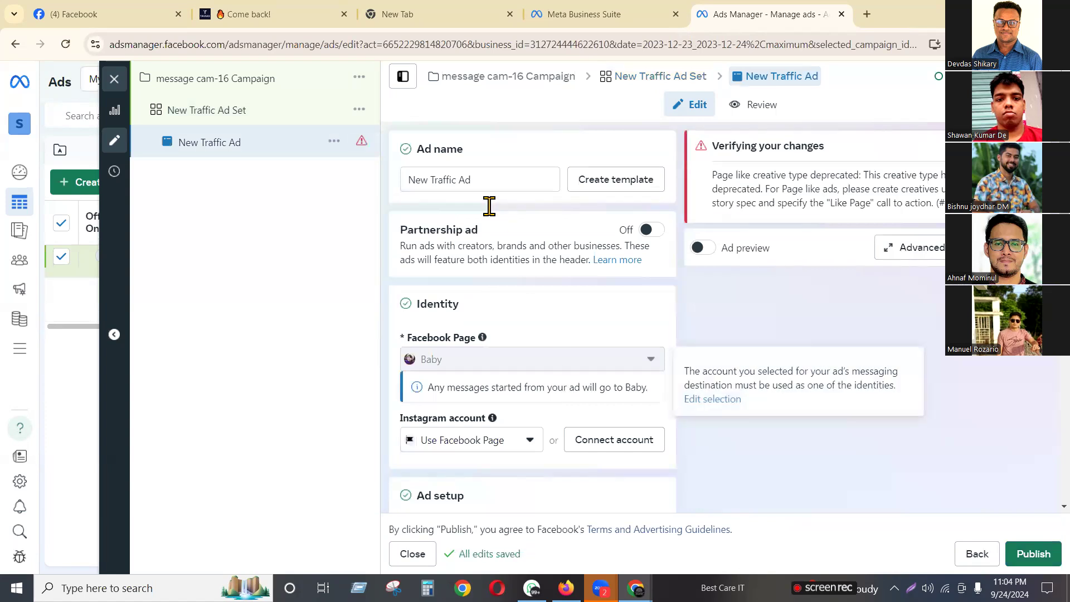
Keep 'Use existing post' and select the Stylish Embroidery Dark Maroon Ladies Two Pcs post
scroll(501, 364, down, 5)
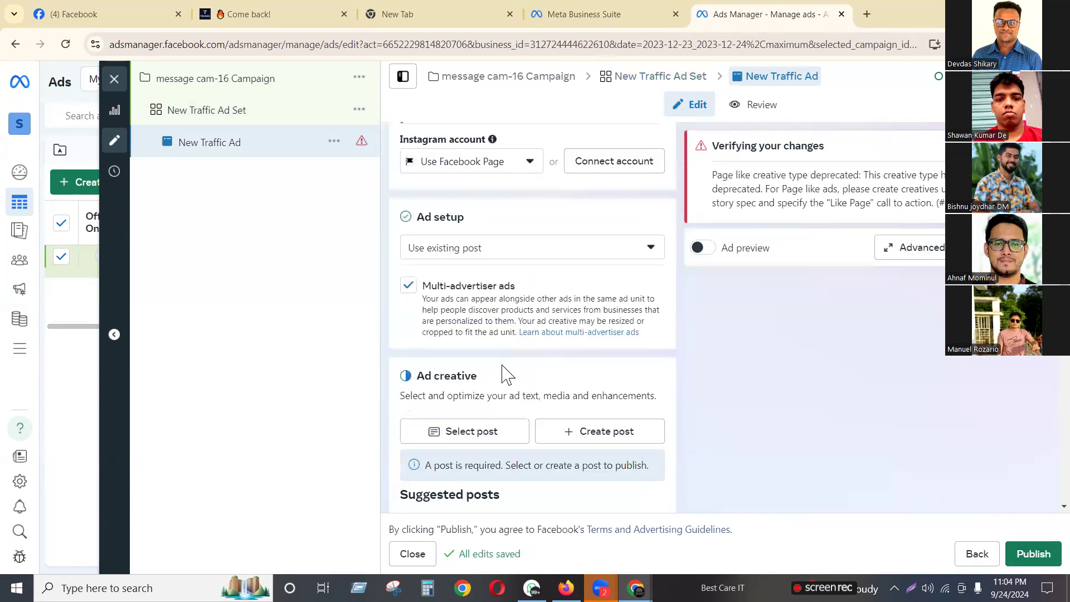
click(507, 248)
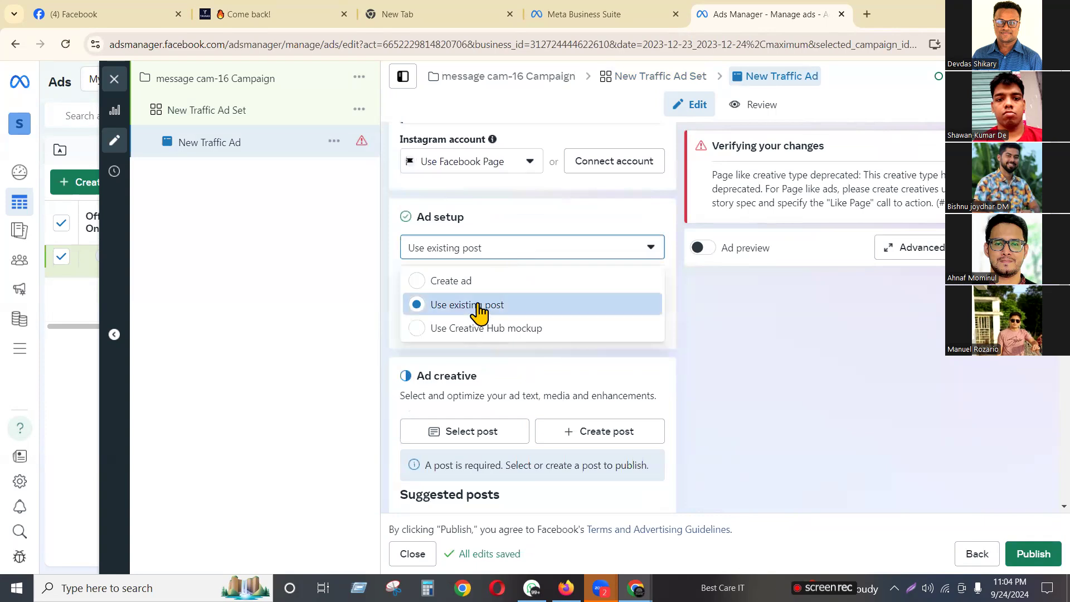
click(545, 255)
scroll(545, 257, down, 2)
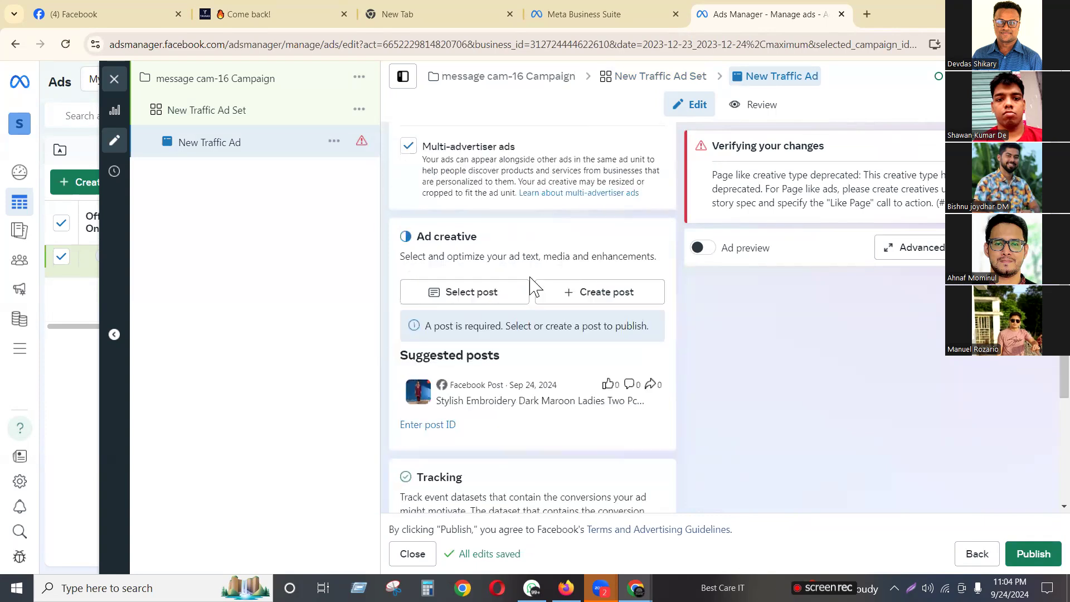
click(471, 294)
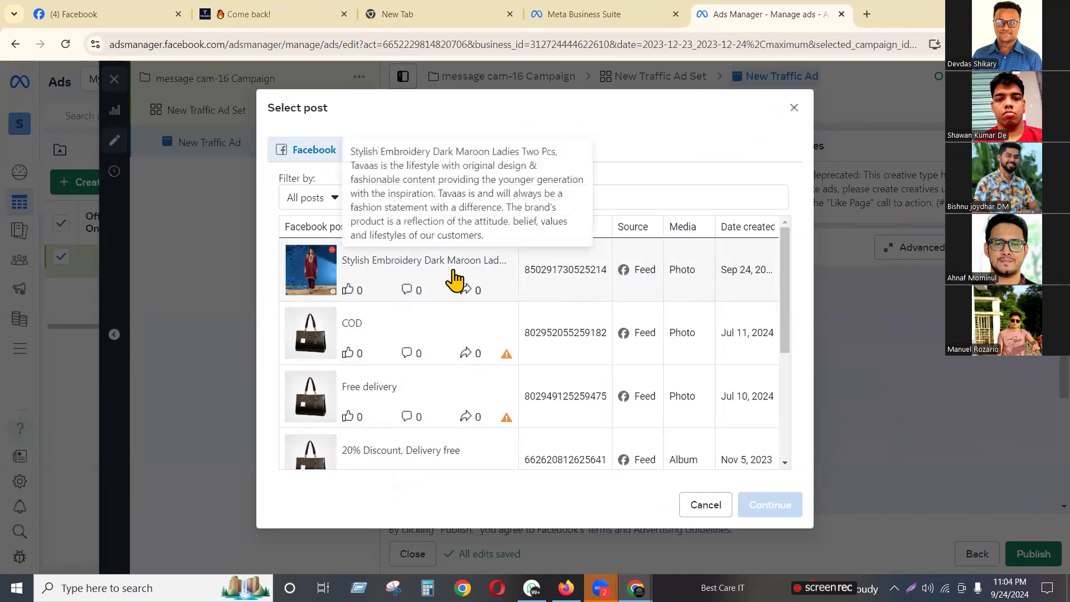
click(405, 272)
click(760, 507)
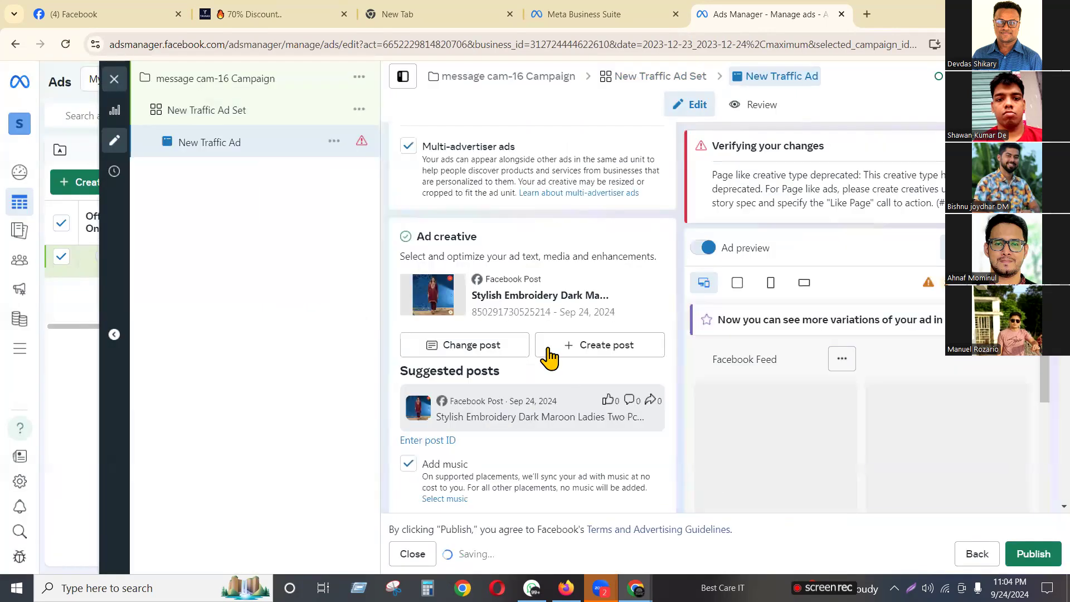
Show the maroon two-piece post's full caption in the Facebook Feed preview and review the Call to action and Message template sections
scroll(549, 357, down, 7)
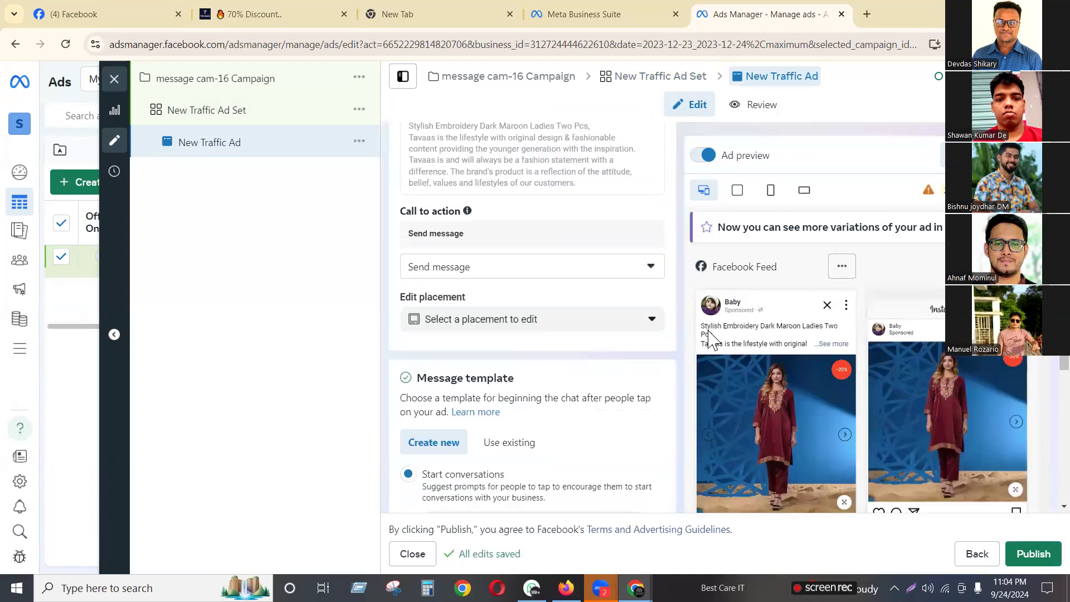
click(833, 344)
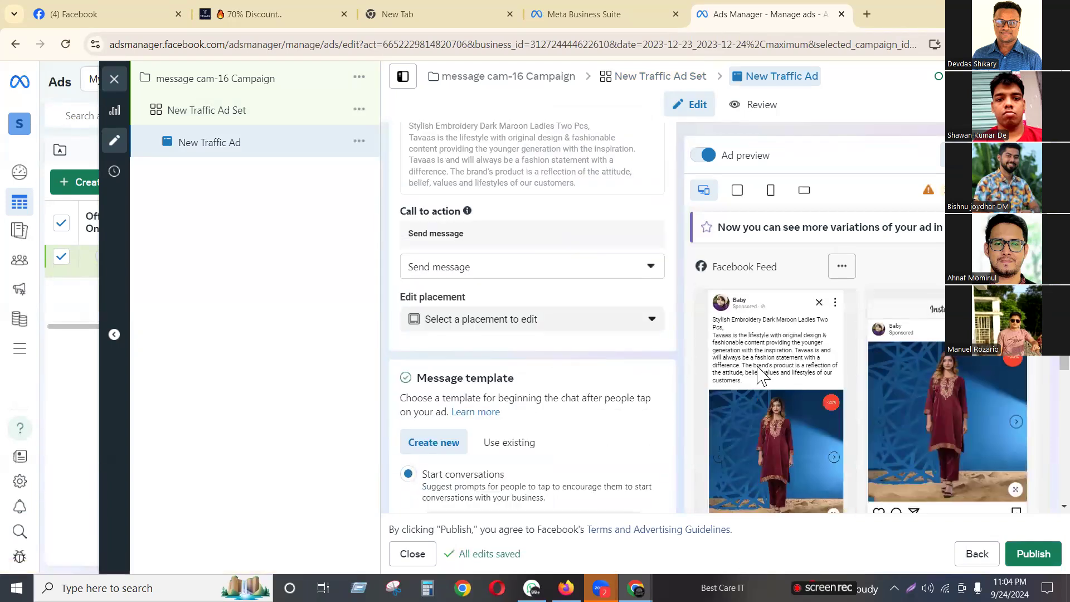
scroll(780, 368, down, 3)
scroll(477, 448, down, 3)
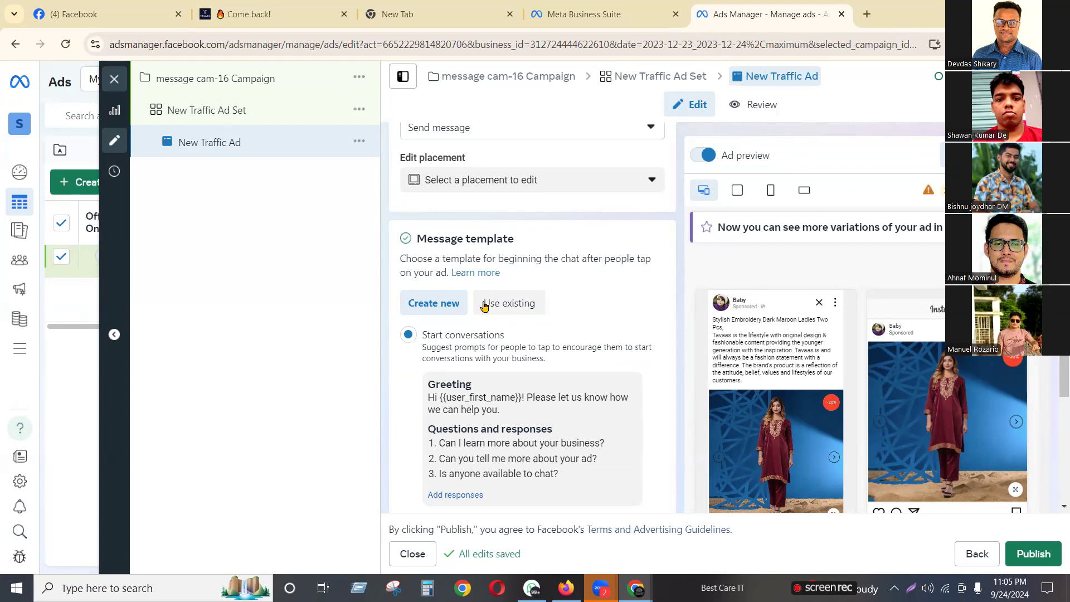
scroll(484, 306, up, 5)
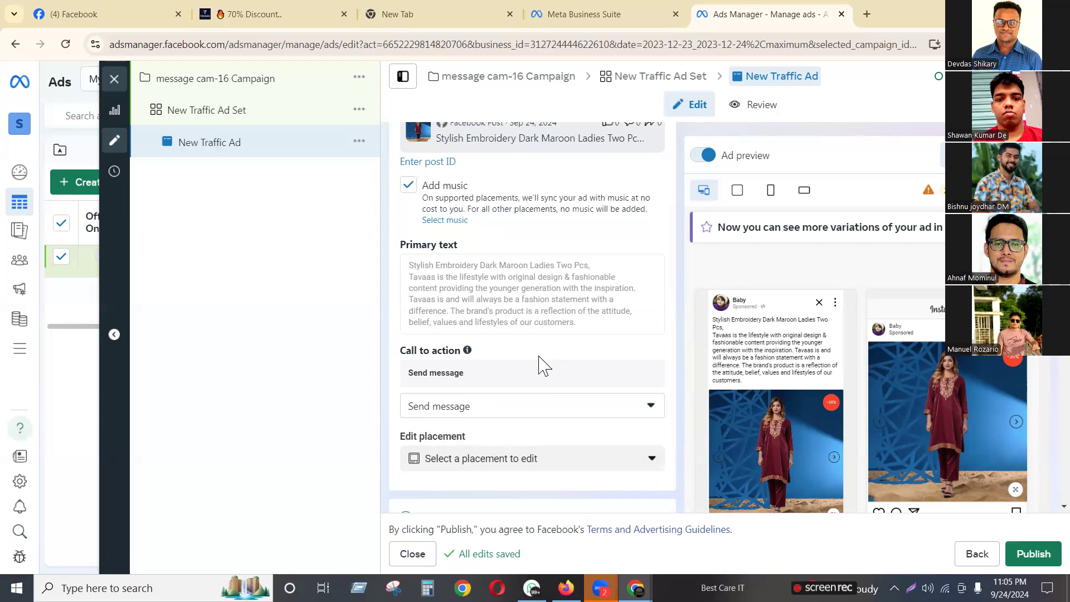
scroll(524, 362, up, 5)
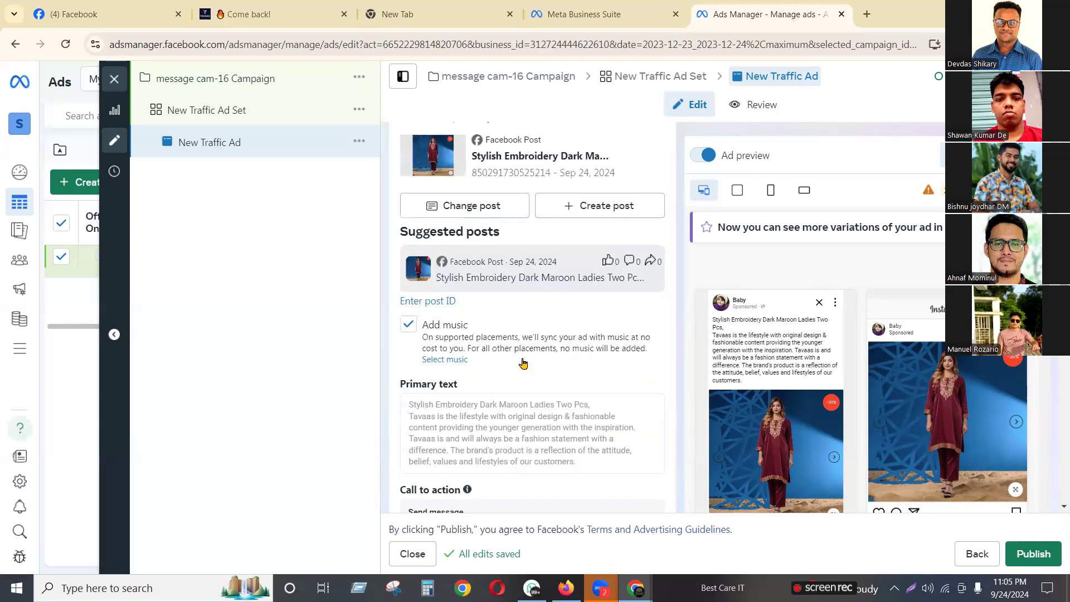
scroll(524, 363, up, 3)
scroll(527, 373, down, 5)
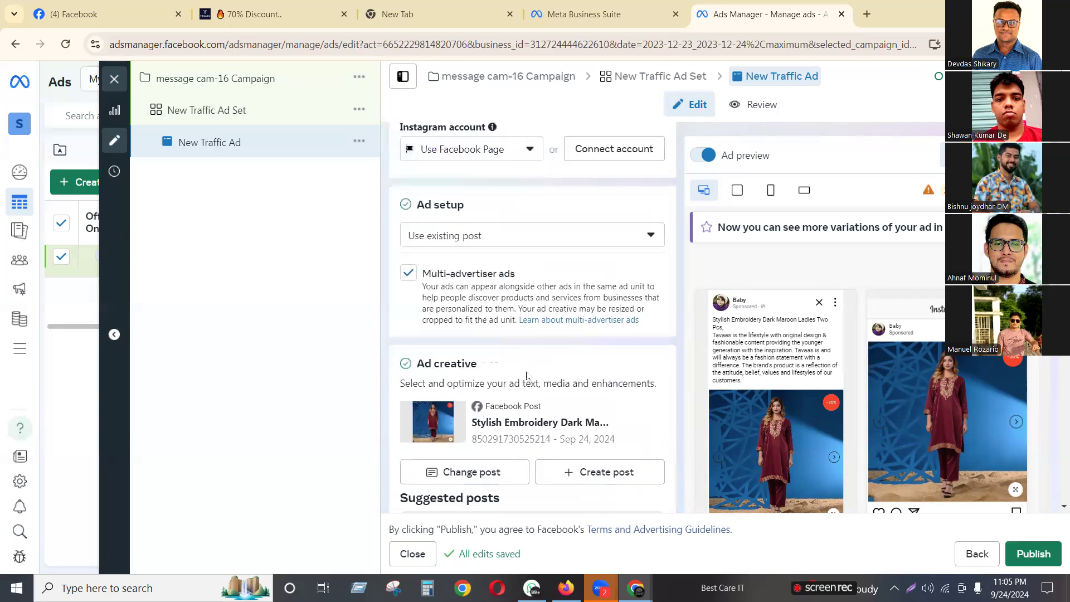
scroll(527, 376, down, 15)
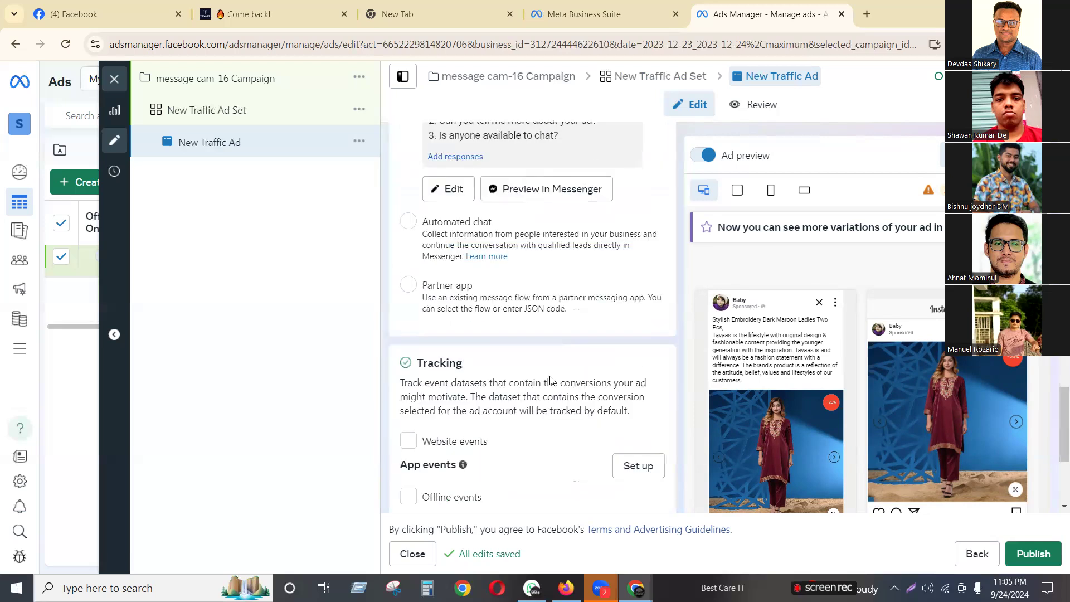
scroll(783, 400, down, 3)
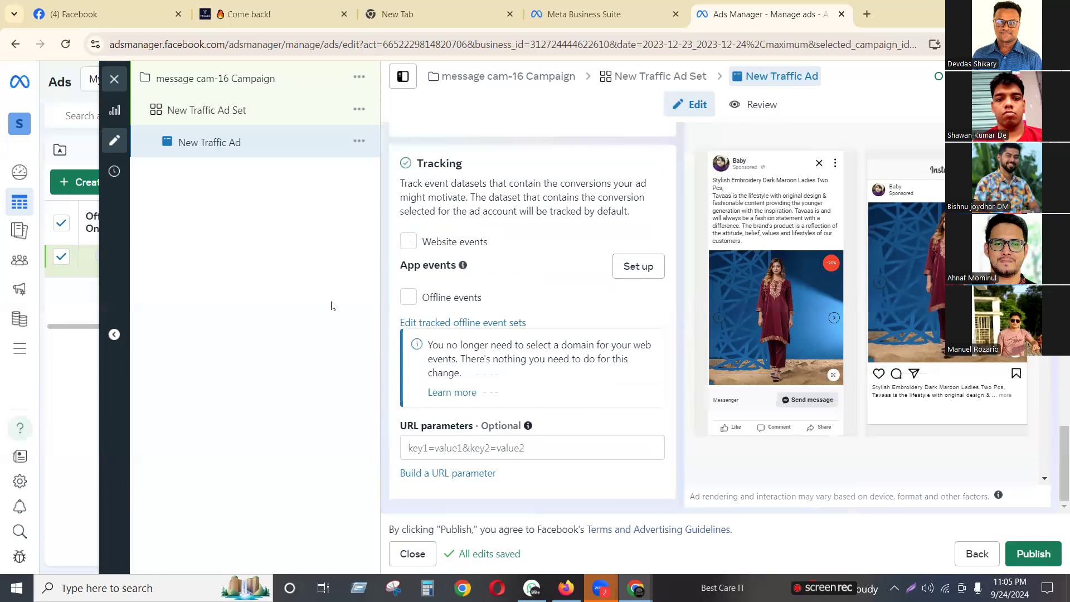
scroll(429, 329, up, 20)
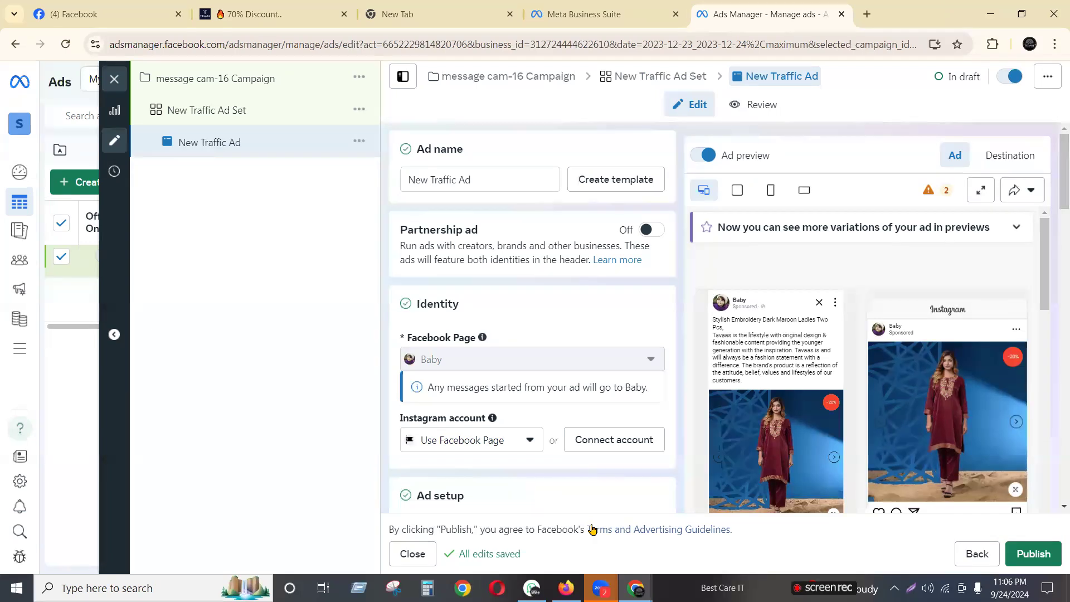
Switch to the '(4) Facebook' browser tab and bring the Baby page's maroon two-piece post into view
mouse_move(777, 367)
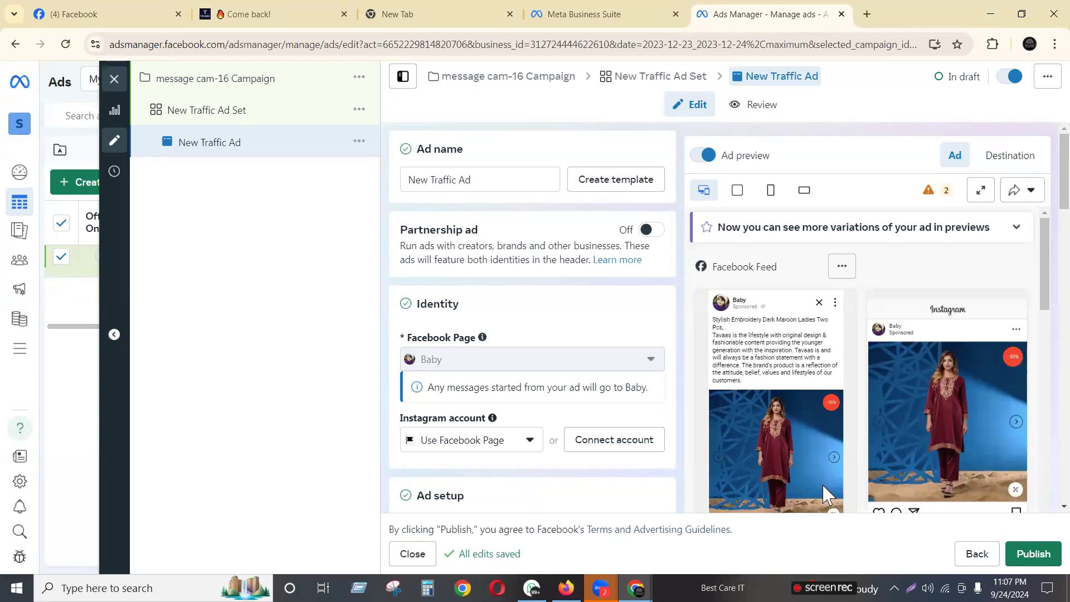
scroll(827, 494, down, 2)
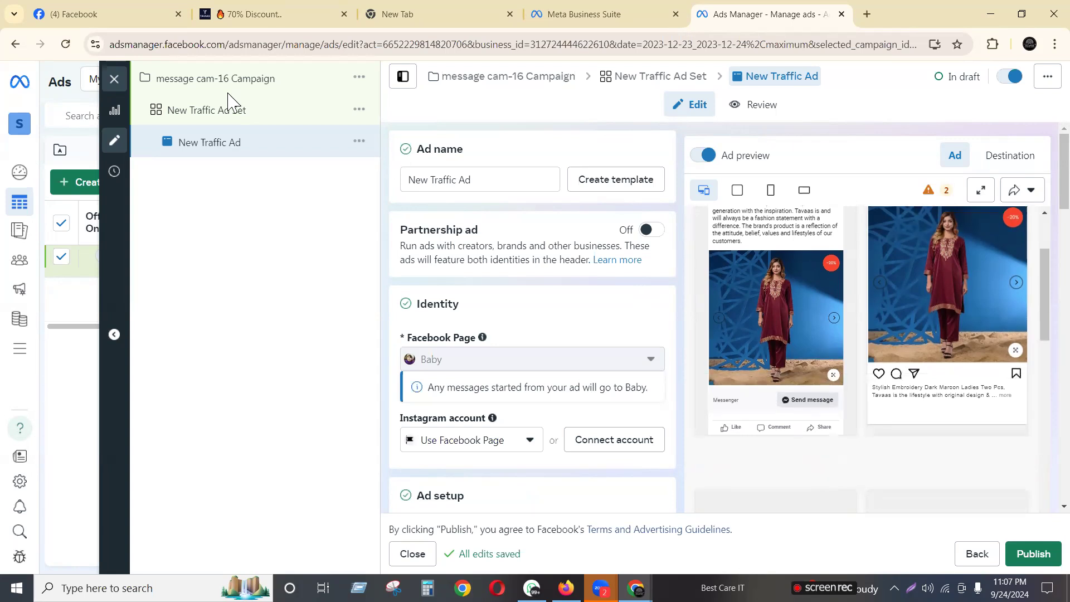
click(120, 19)
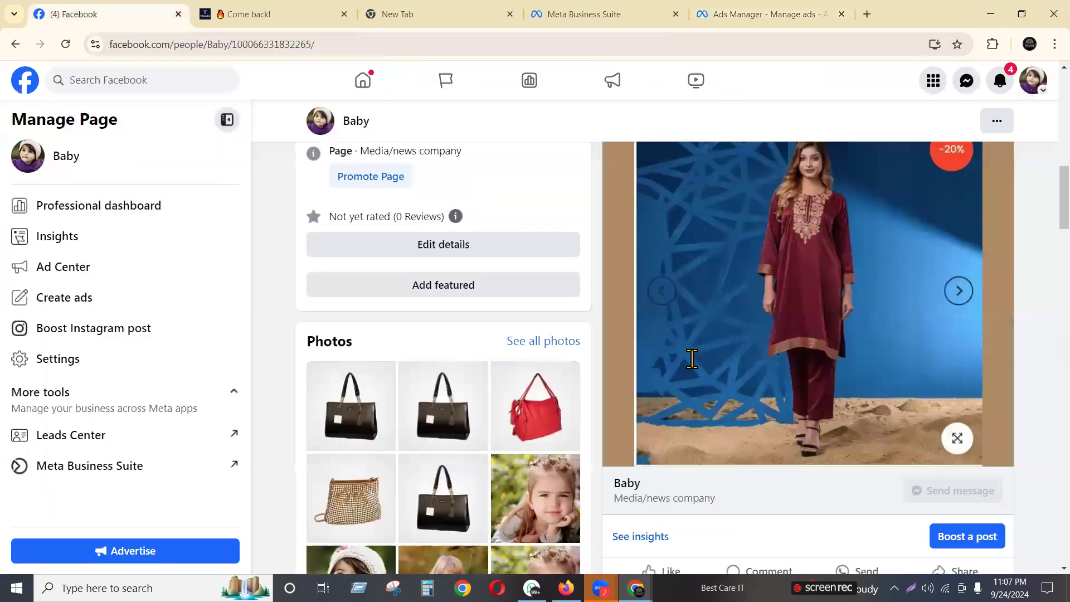
scroll(691, 359, up, 4)
scroll(725, 270, down, 2)
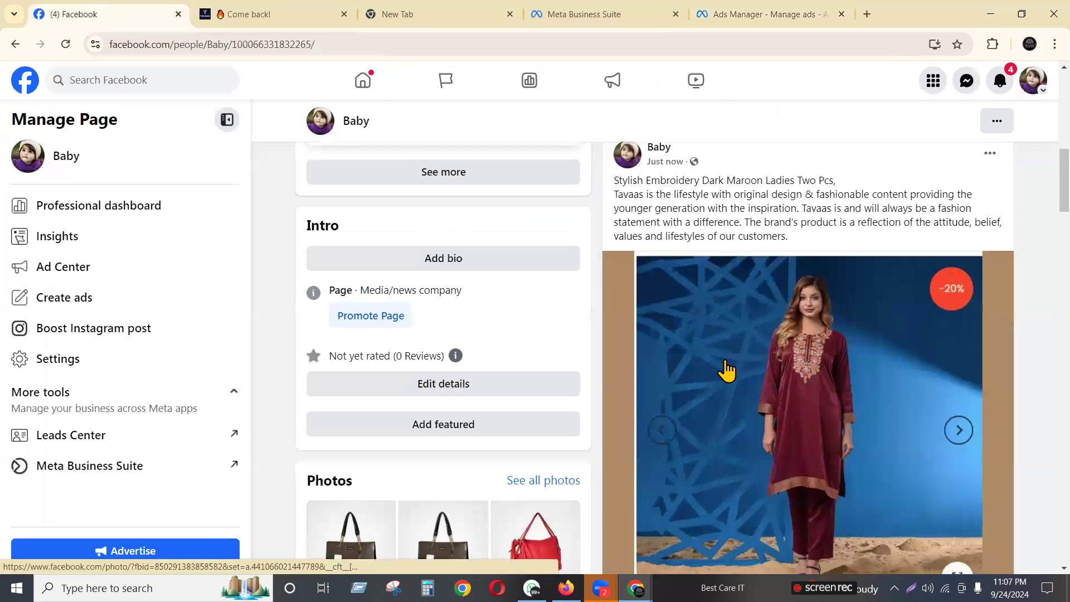
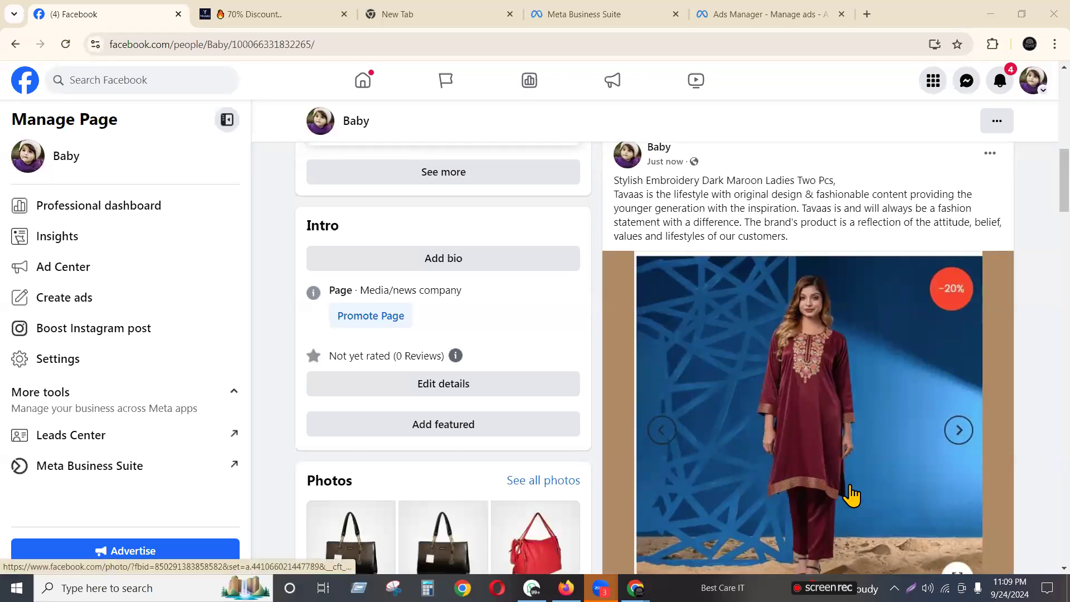
Return to the Ads Manager draft and review the New Traffic Ad's Identity, Ad creative and Primary text
click(742, 7)
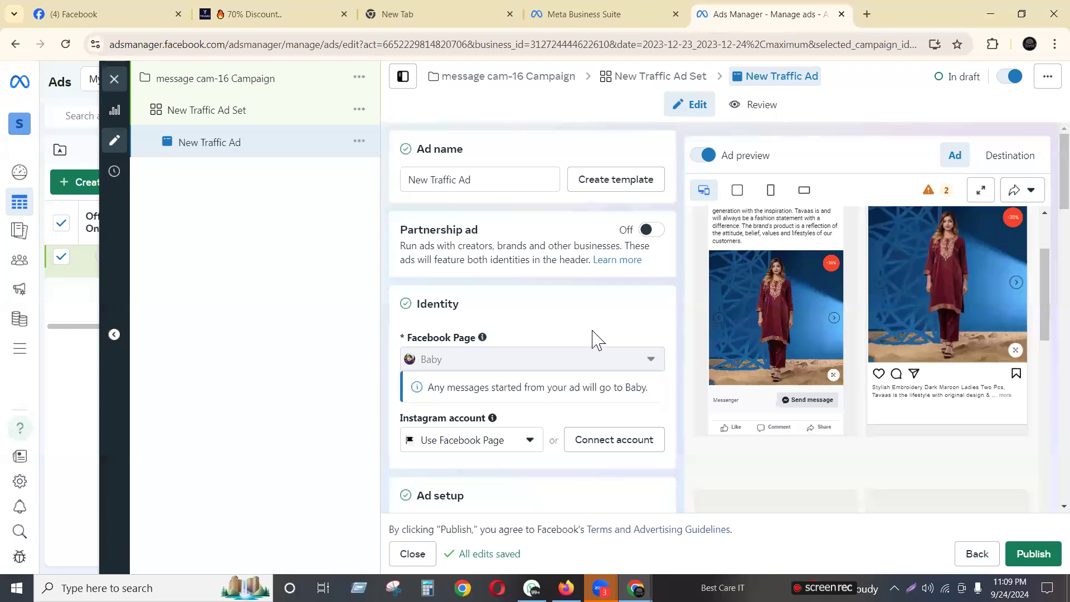
scroll(616, 329, down, 5)
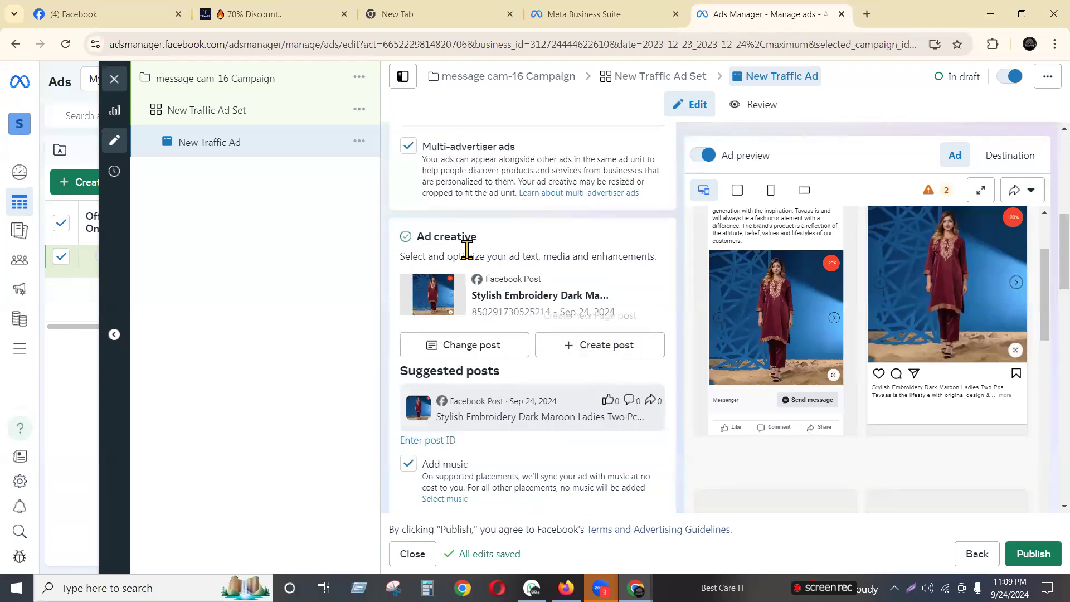
scroll(524, 338, down, 5)
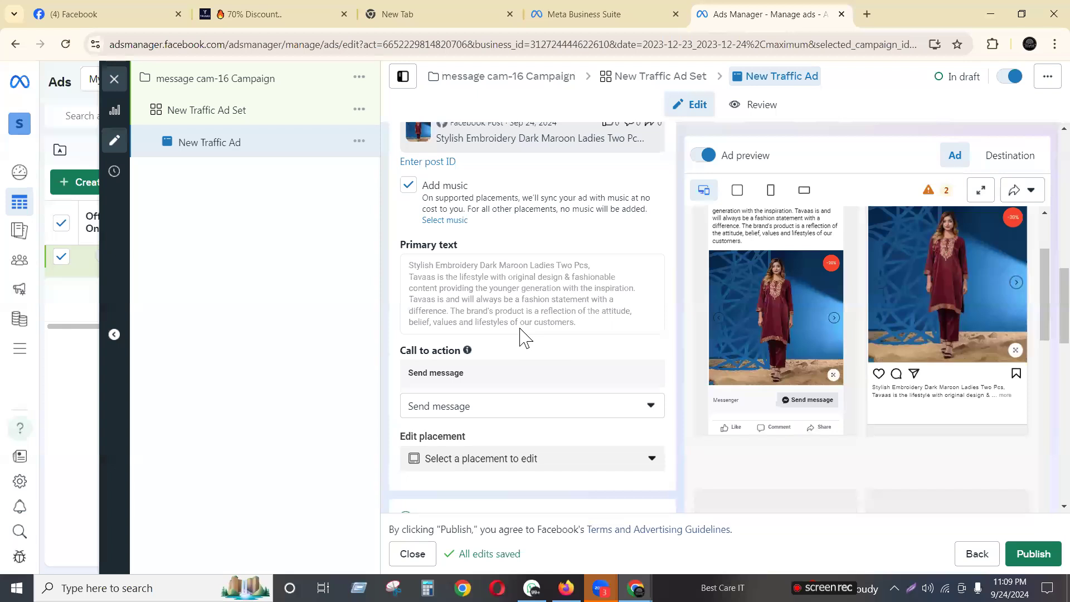
scroll(524, 337, up, 10)
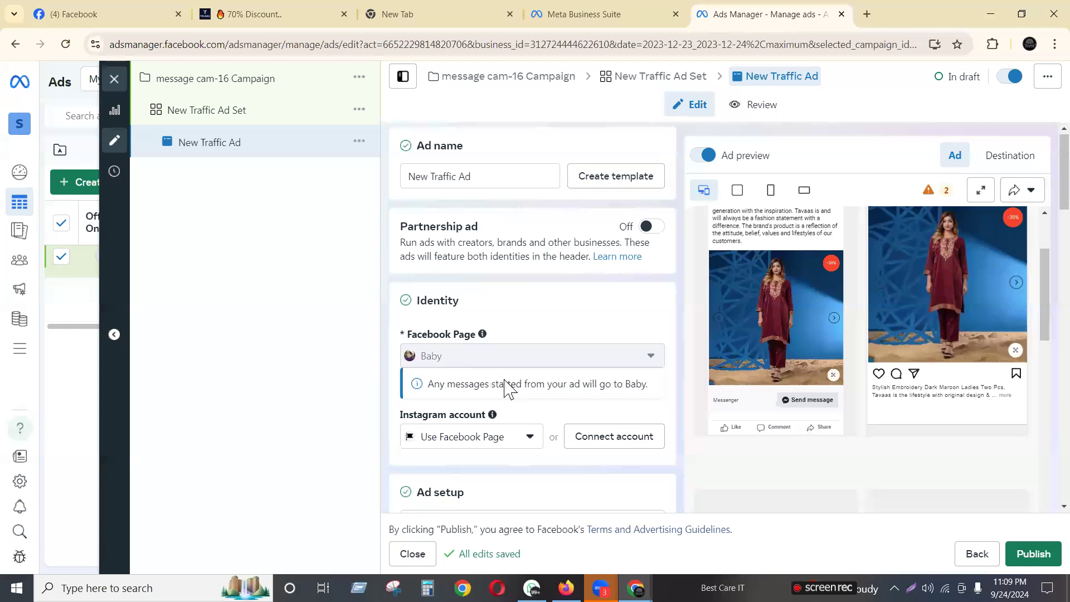
scroll(507, 389, down, 6)
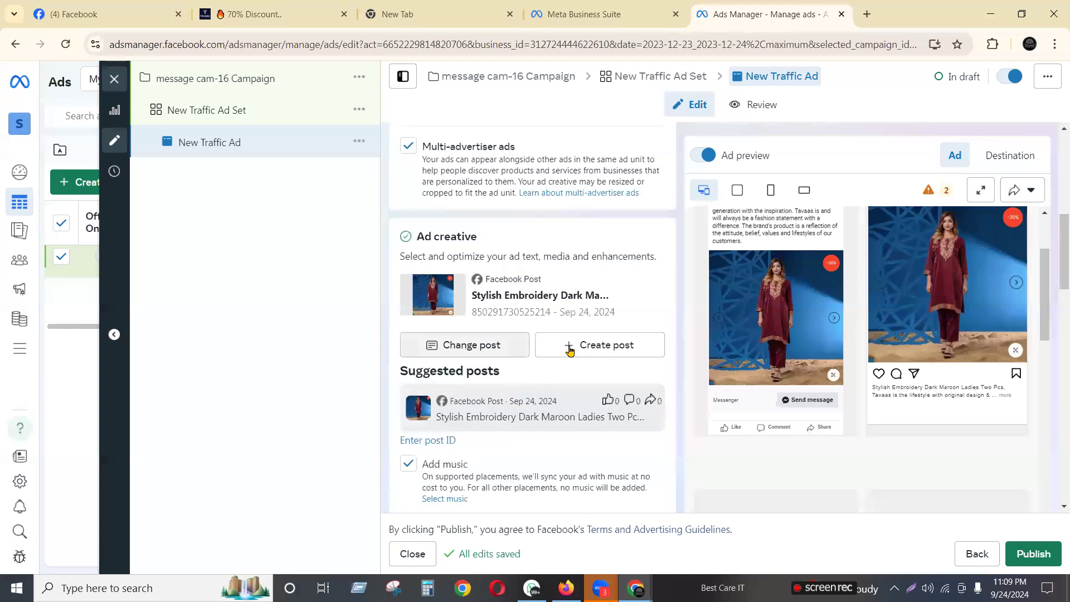
Cancel the Select post dialog and uncheck Multi-advertiser ads for the New Traffic Ad
click(470, 346)
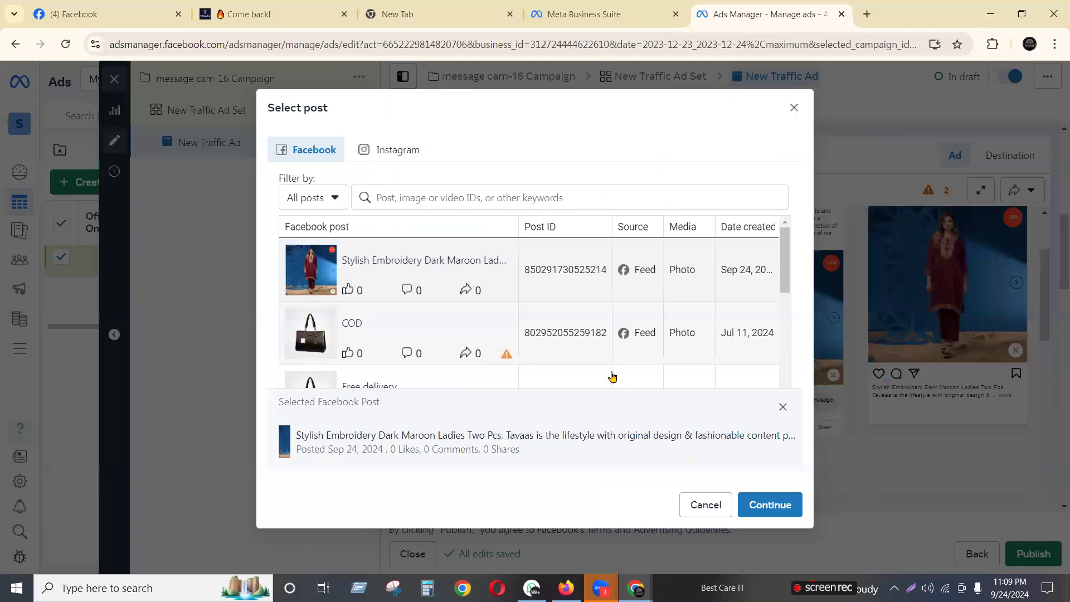
click(715, 506)
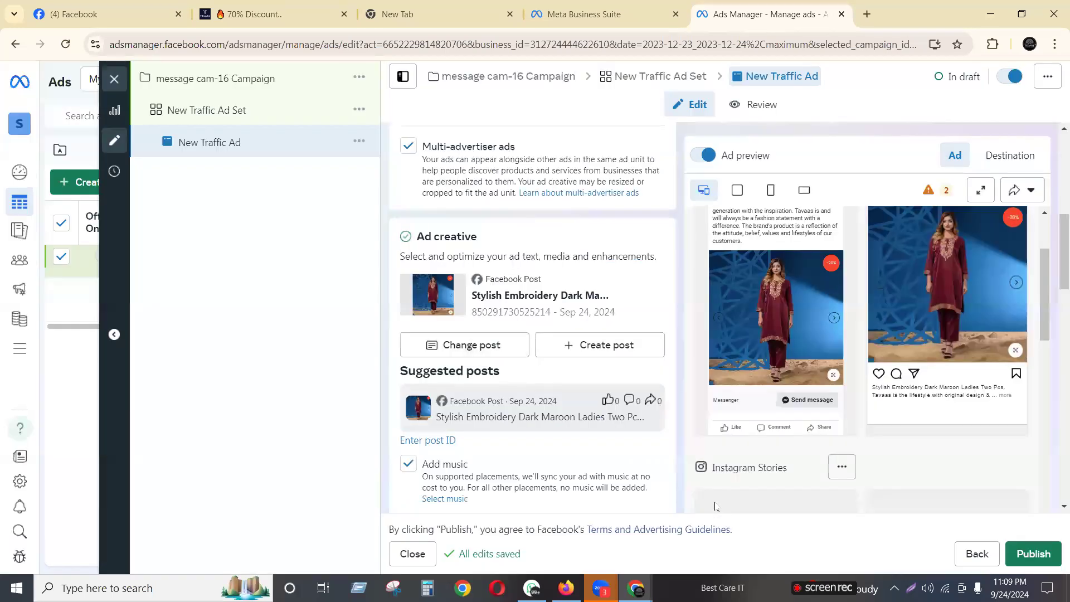
scroll(504, 379, up, 3)
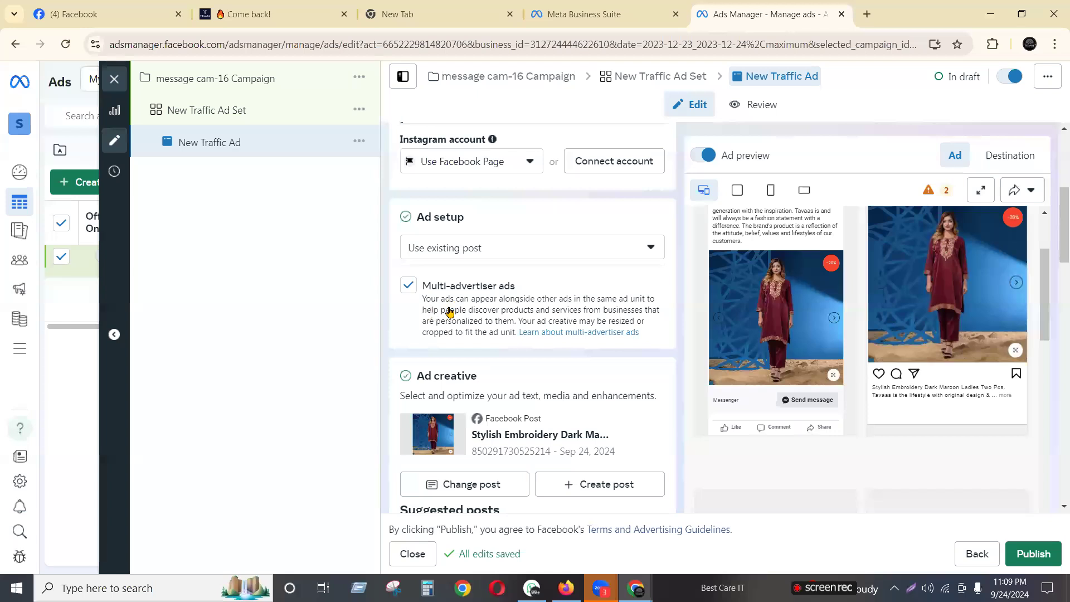
drag(415, 298, 652, 332)
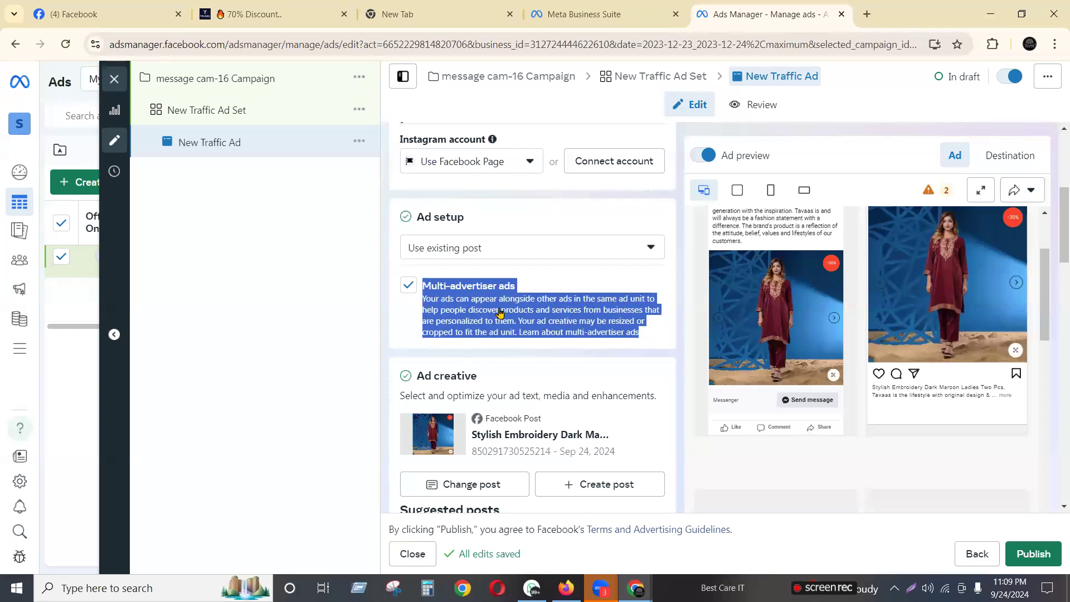
click(393, 318)
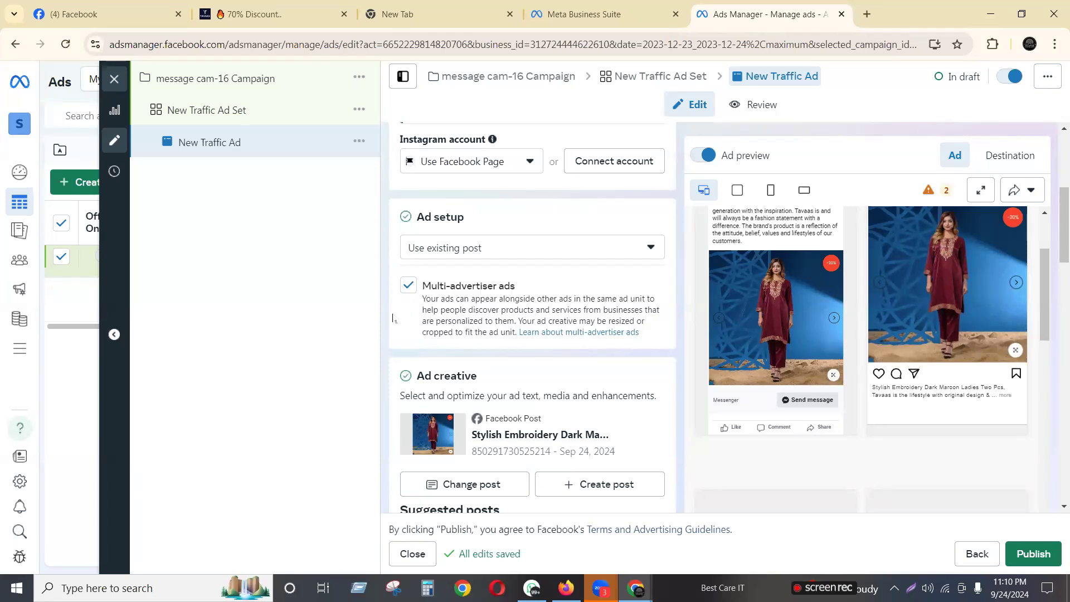
click(494, 311)
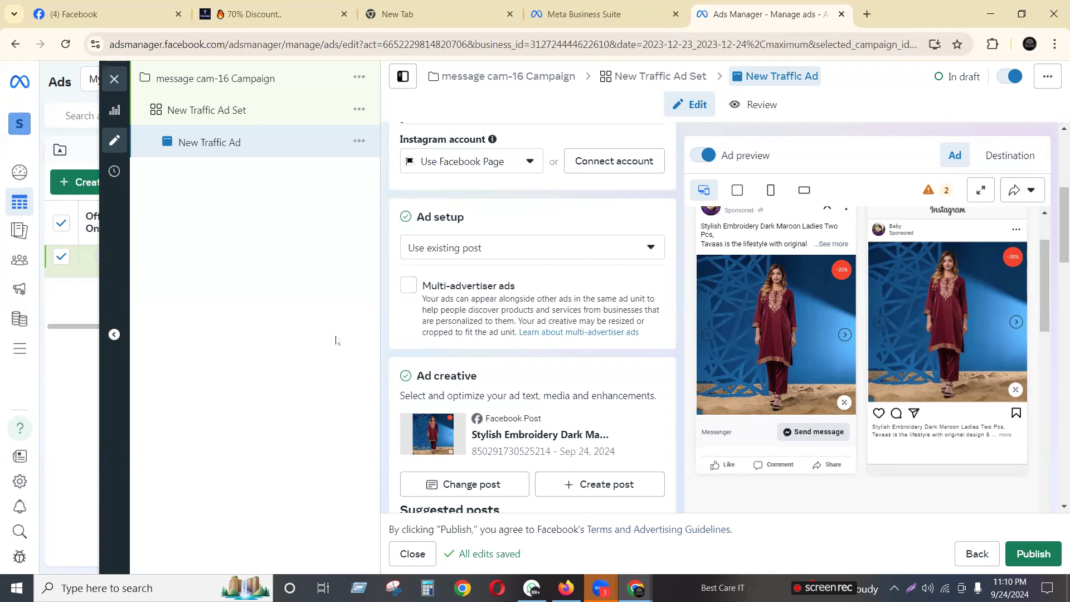
Reopen the post list, close it keeping the maroon two-piece post, and return to Ad setup
click(501, 490)
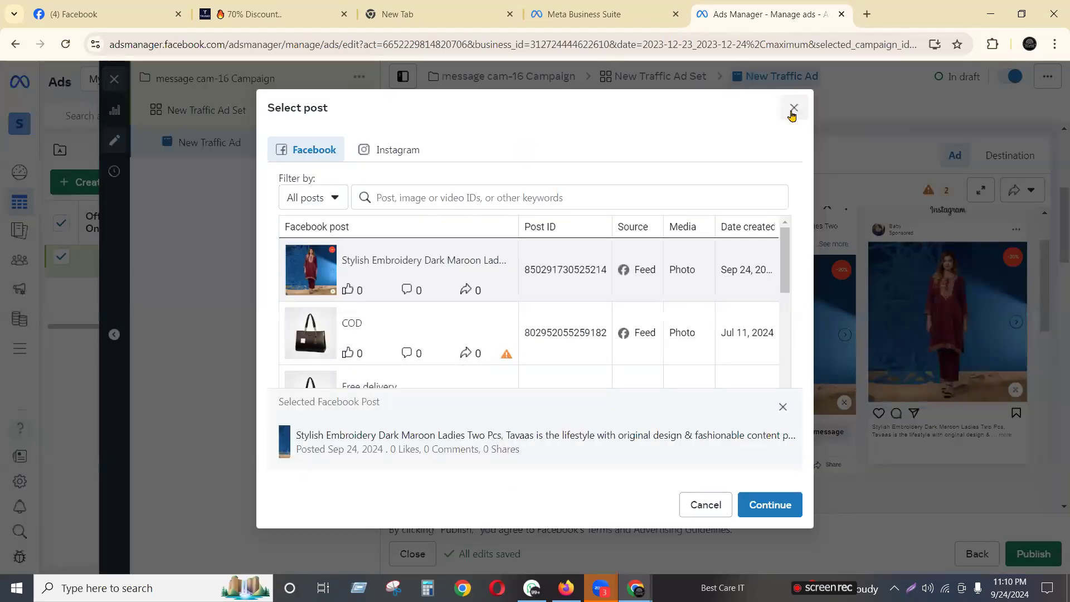
click(794, 108)
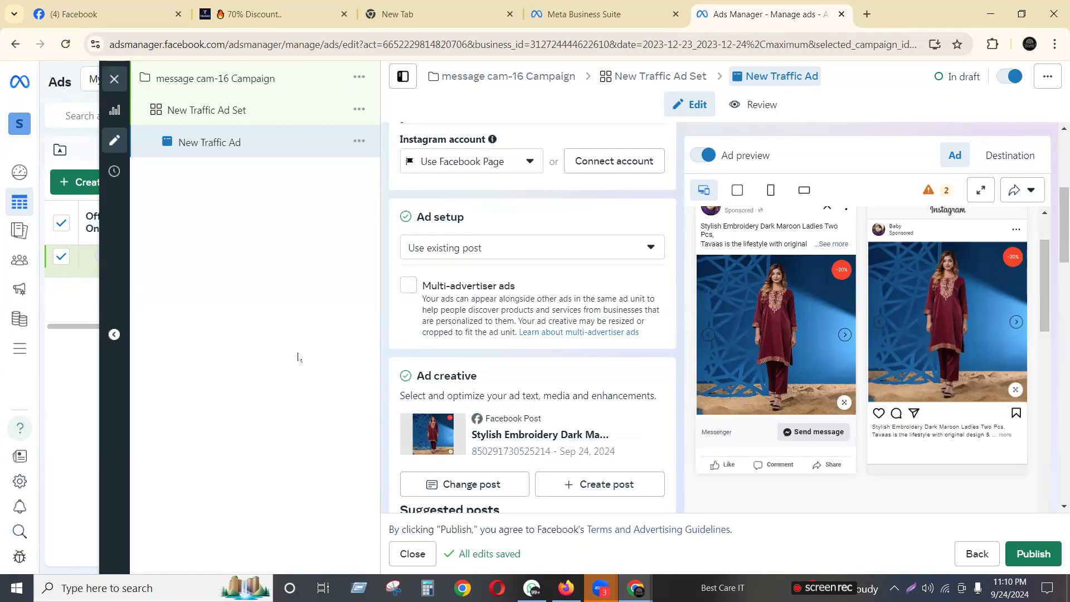
scroll(462, 186, up, 5)
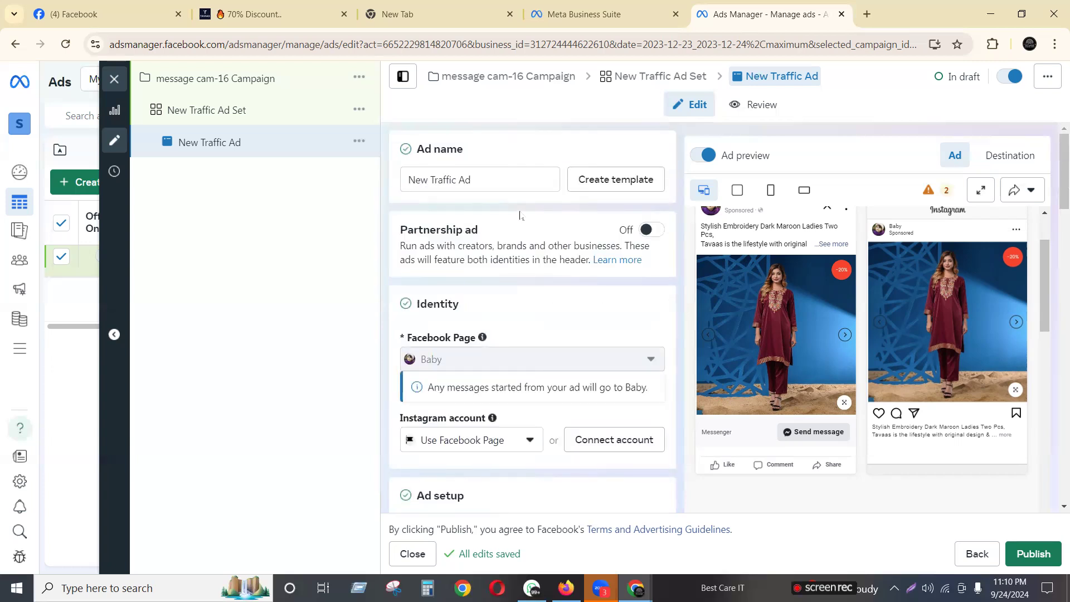
scroll(519, 215, down, 2)
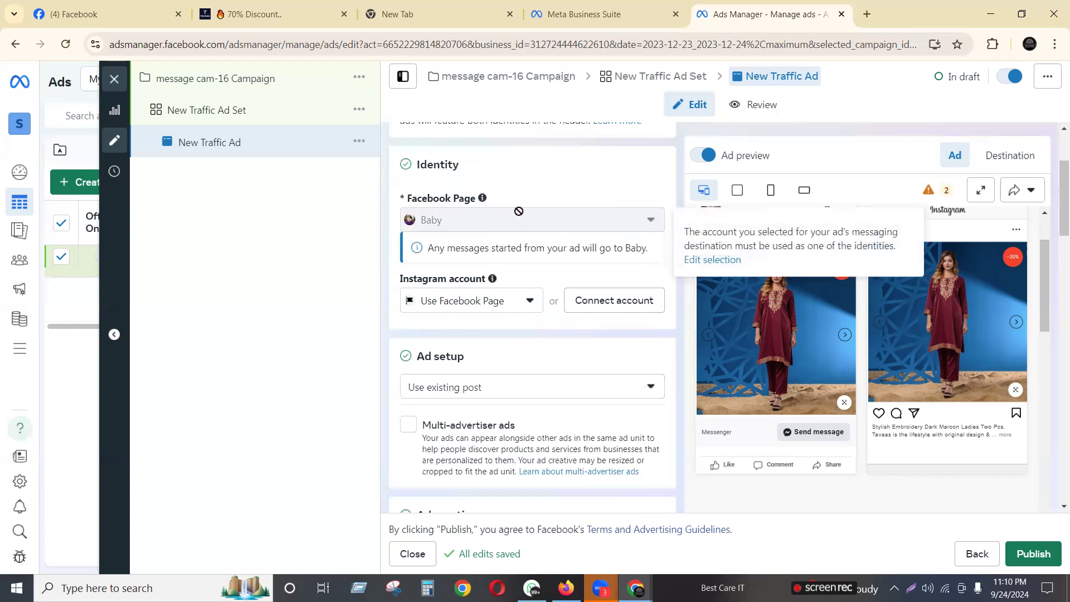
scroll(518, 211, down, 2)
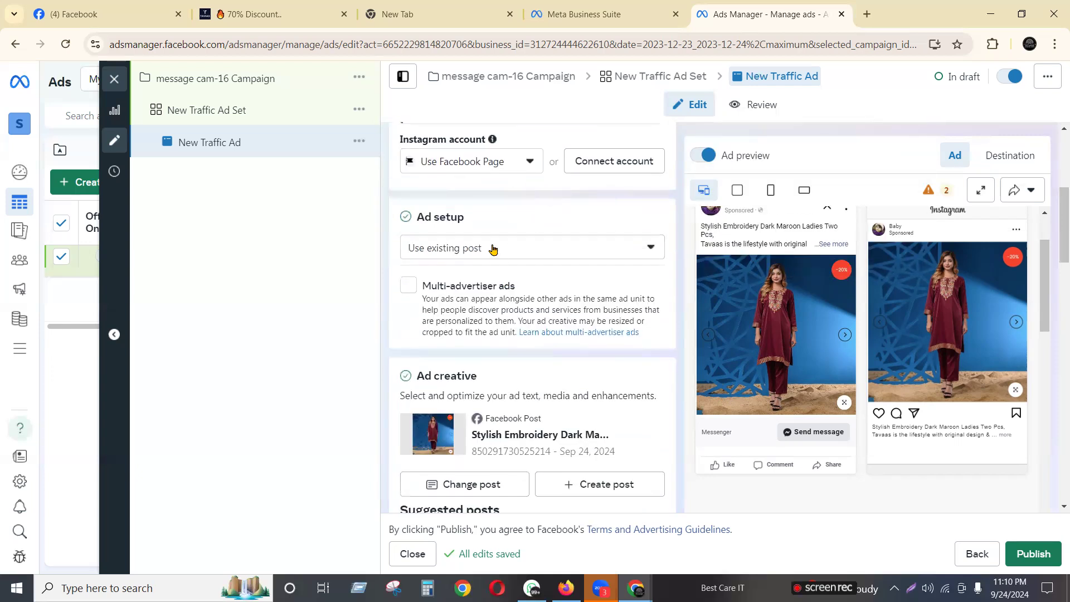
click(465, 249)
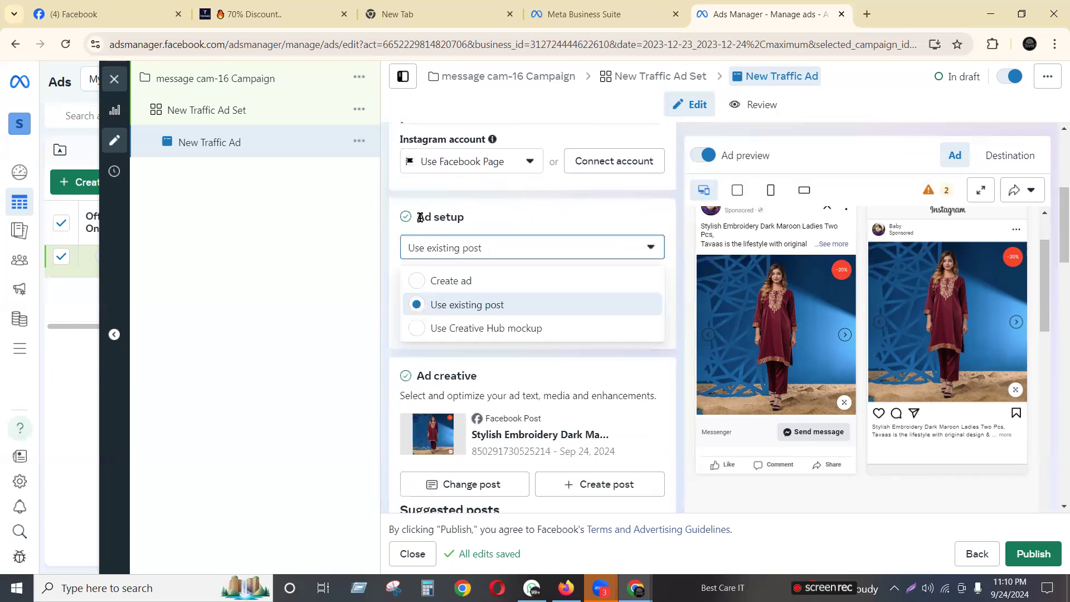
click(424, 286)
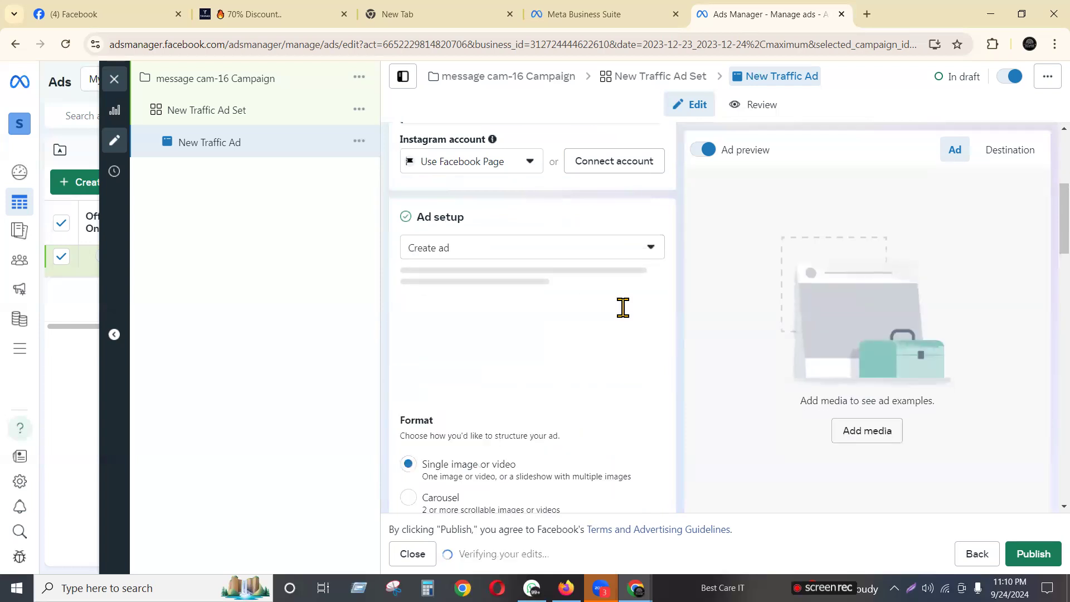
scroll(522, 346, down, 7)
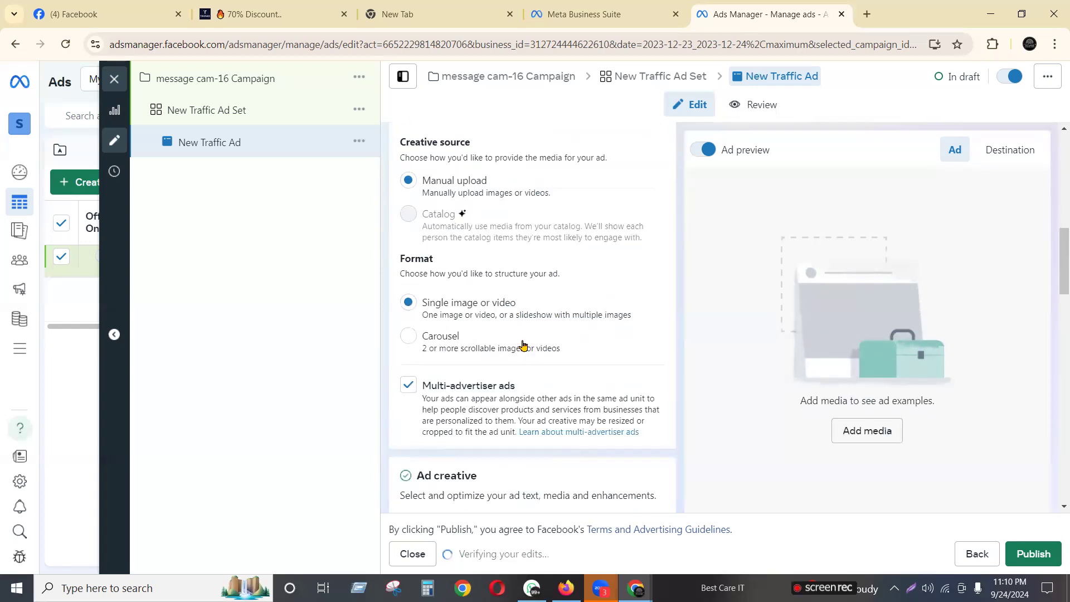
click(467, 405)
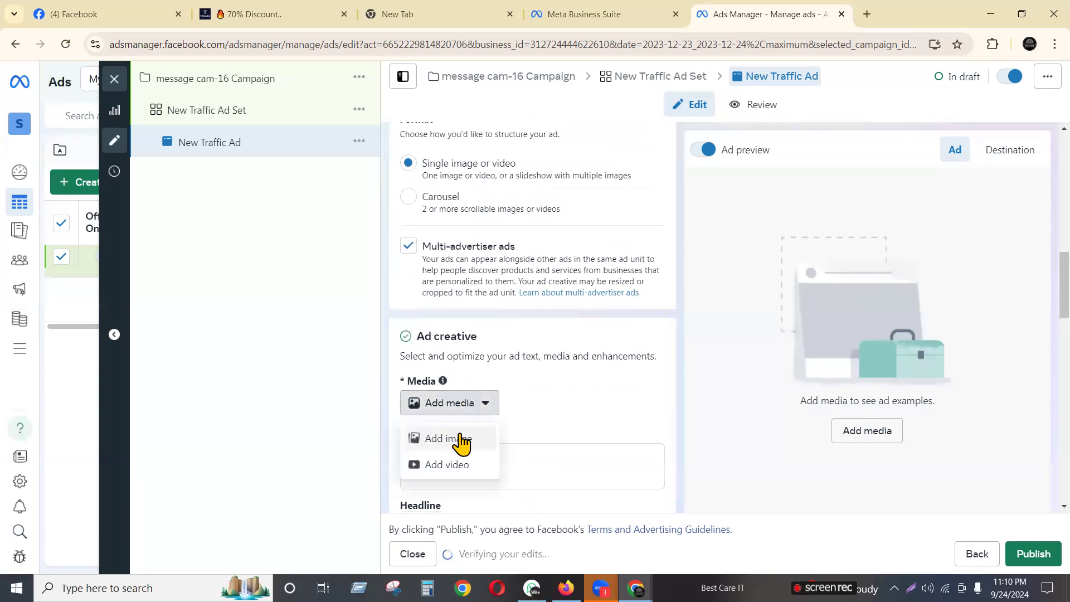
click(461, 438)
click(190, 165)
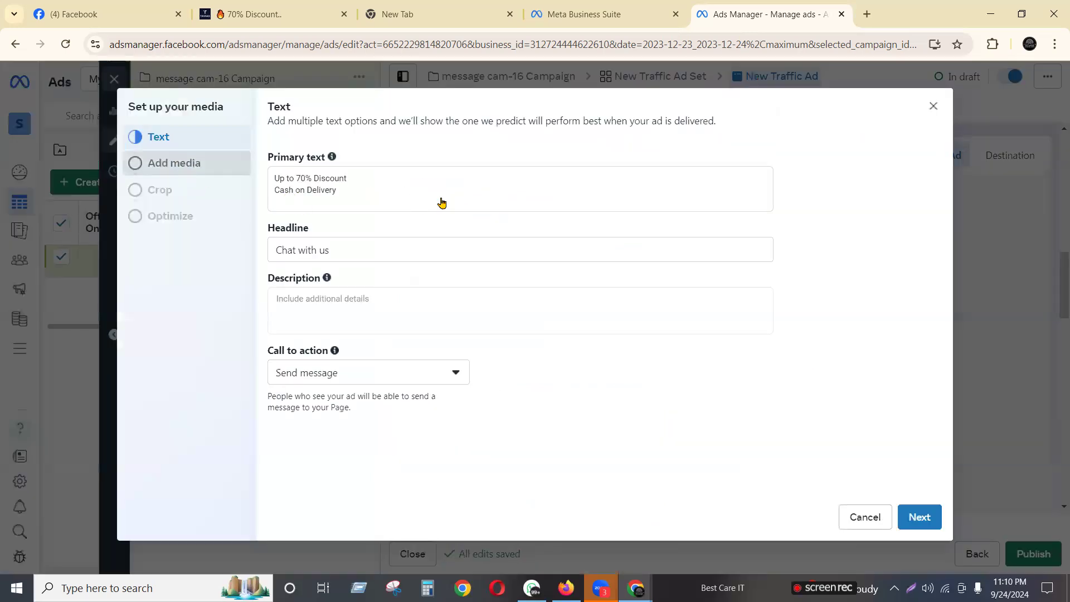
click(330, 294)
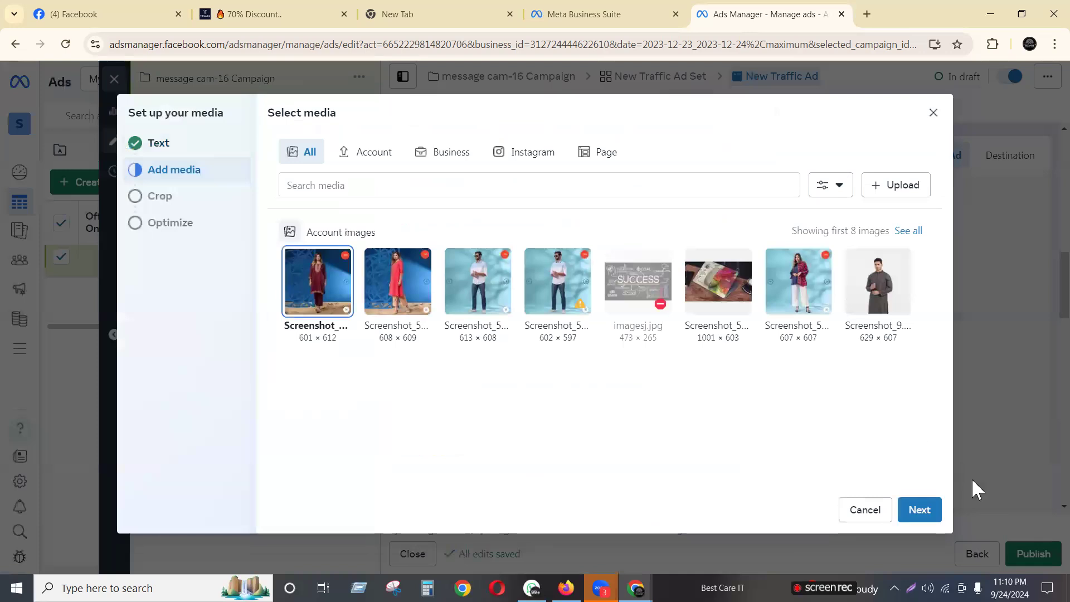
click(925, 512)
click(910, 510)
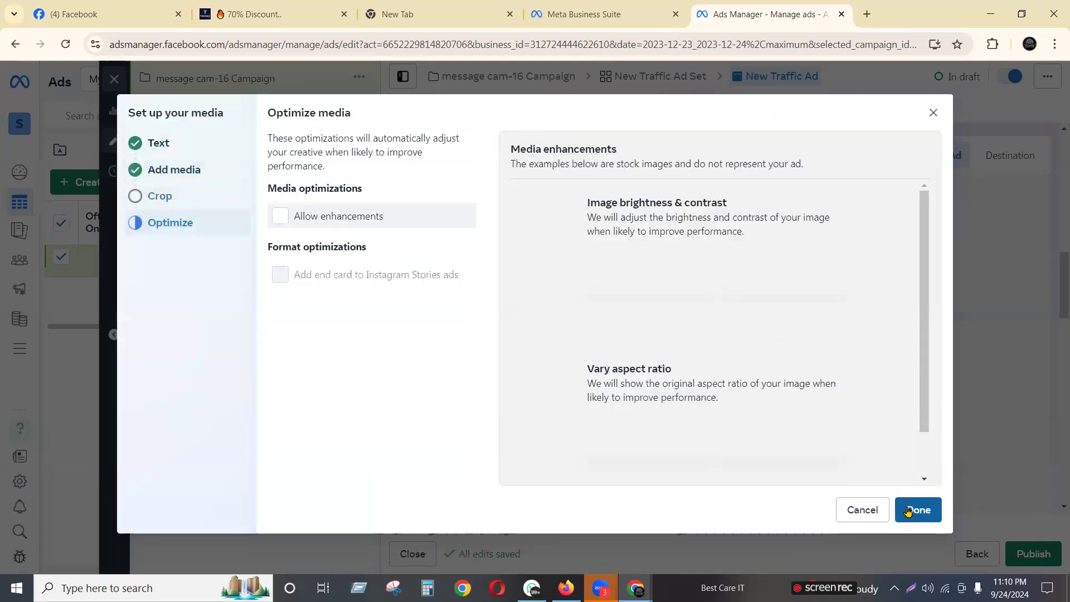
click(911, 509)
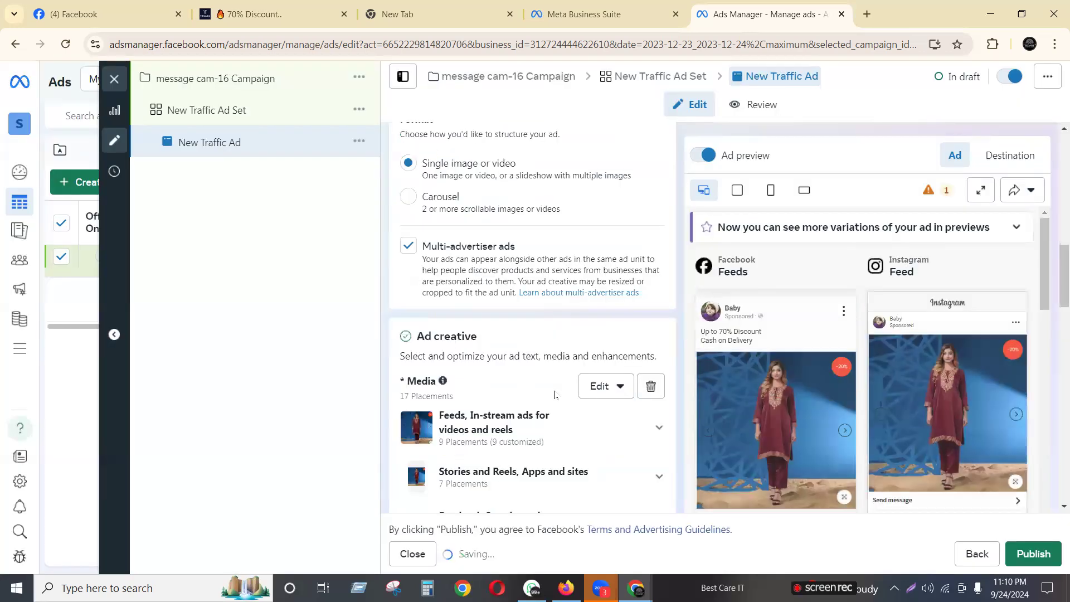
scroll(586, 453, down, 5)
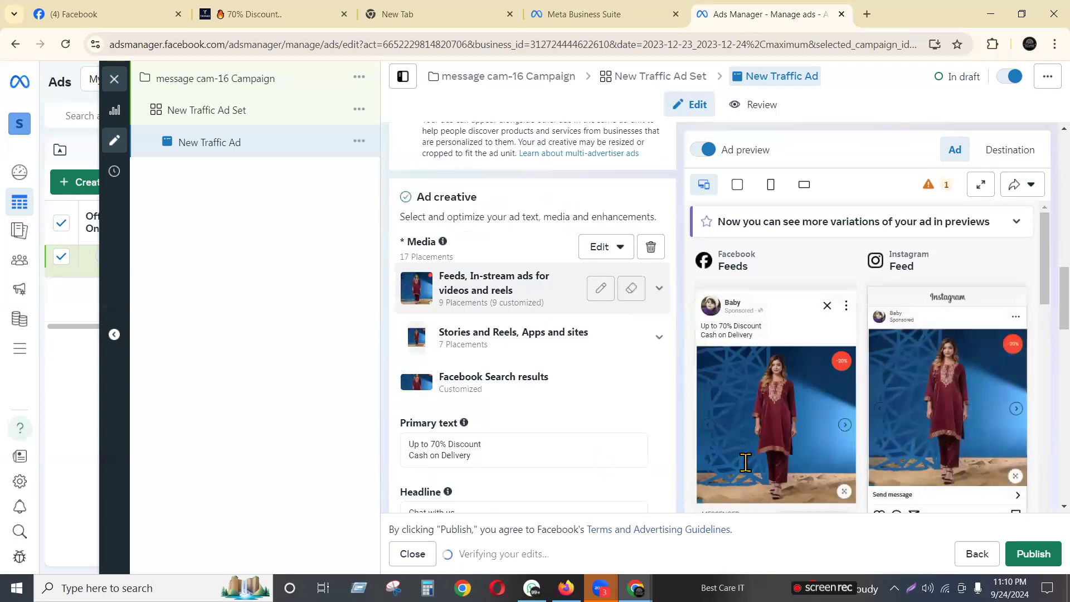
scroll(831, 432, down, 3)
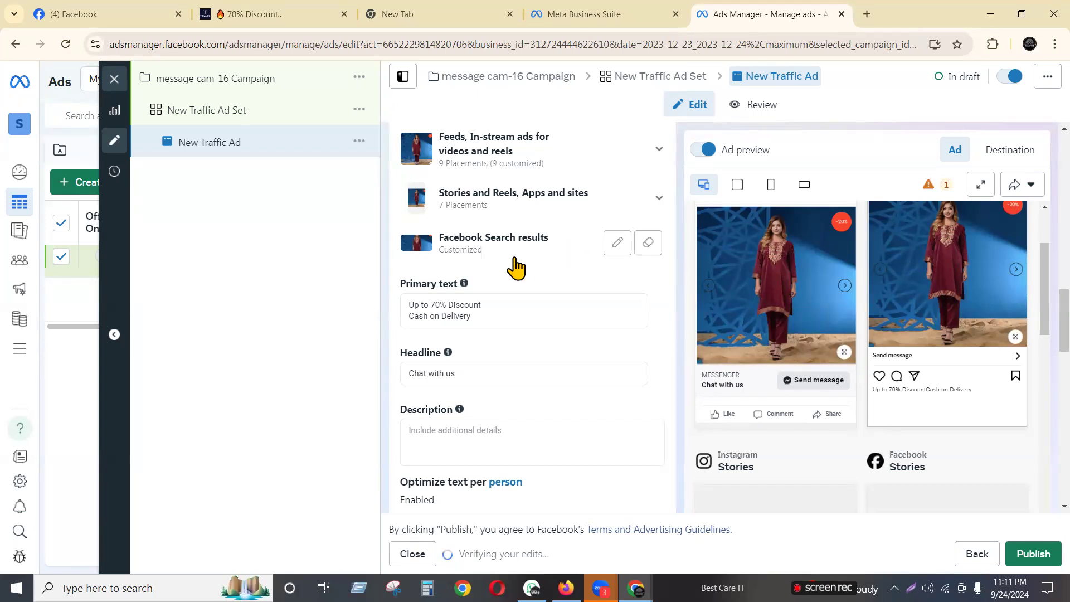
scroll(517, 267, up, 3)
click(653, 249)
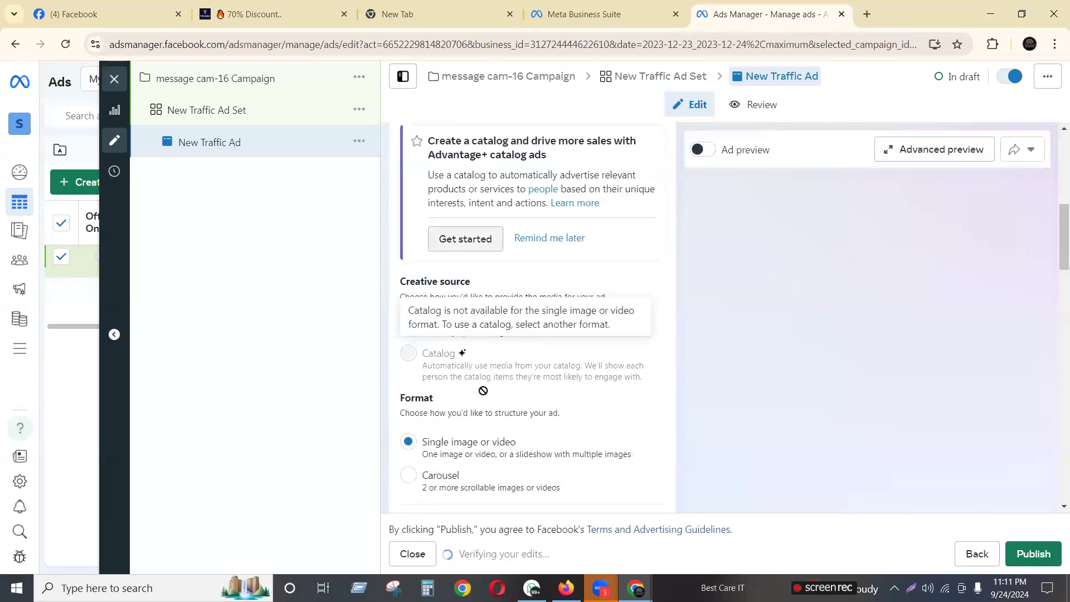
scroll(777, 328, down, 5)
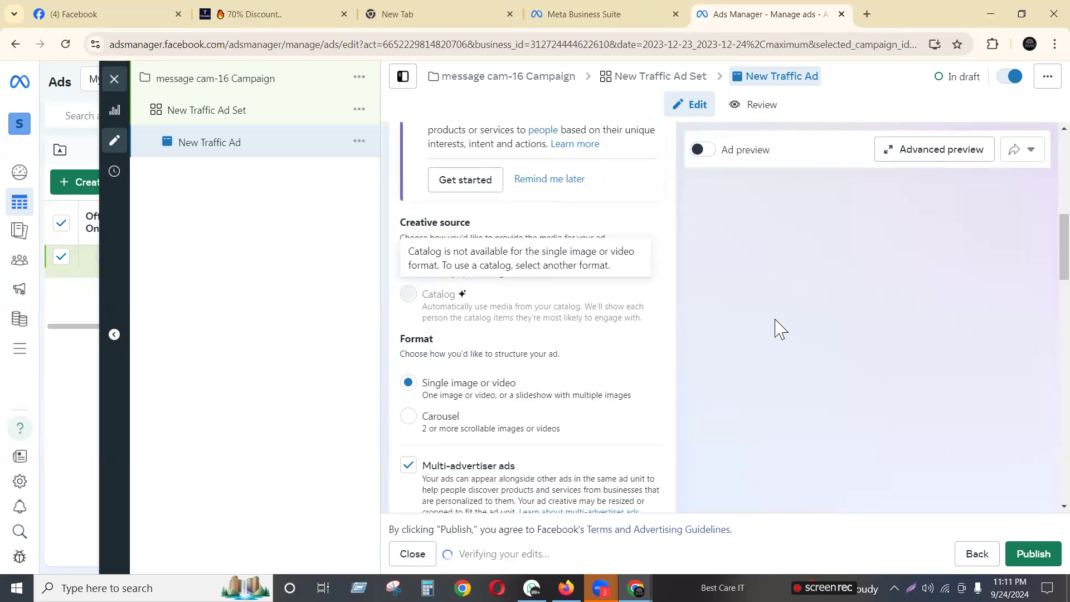
scroll(582, 273, up, 4)
scroll(580, 279, up, 10)
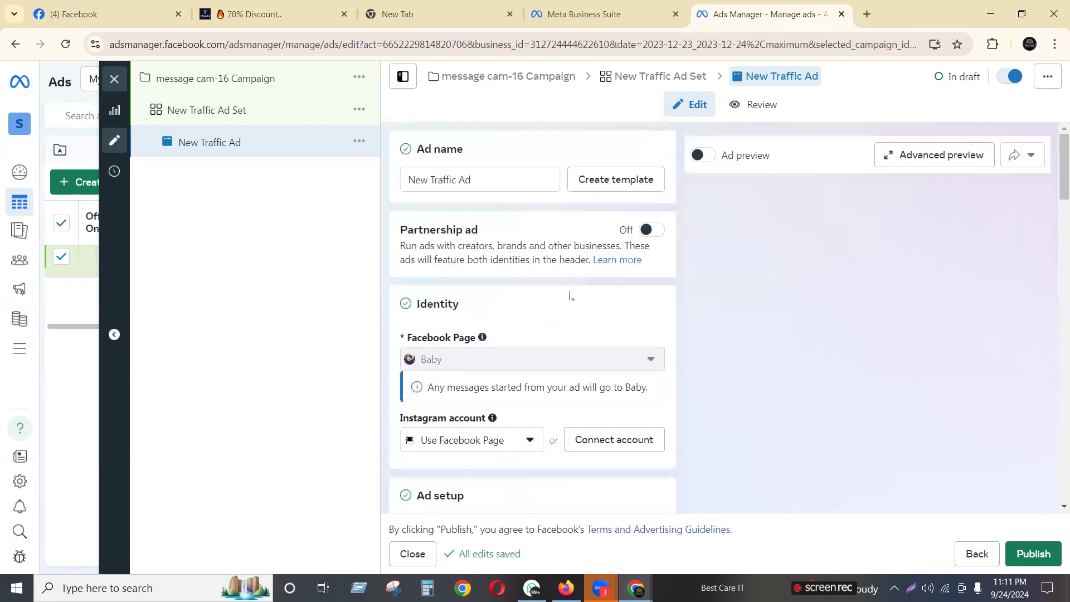
scroll(575, 390, down, 3)
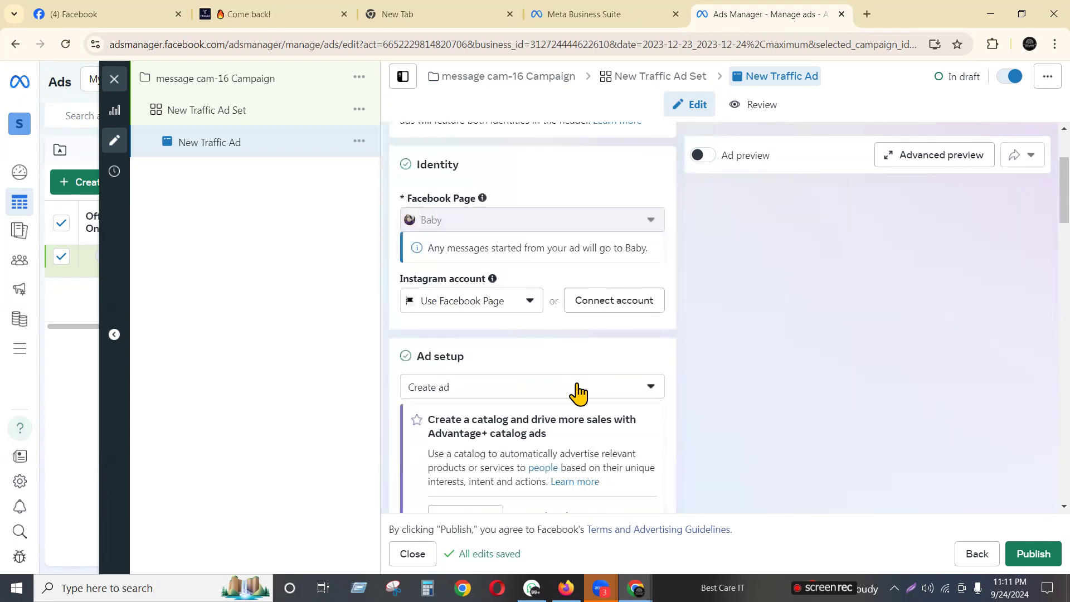
Switch Ad setup to Use existing post and select the Stylish Embroidery Dark Maroon Ladies Two Pcs post
click(434, 393)
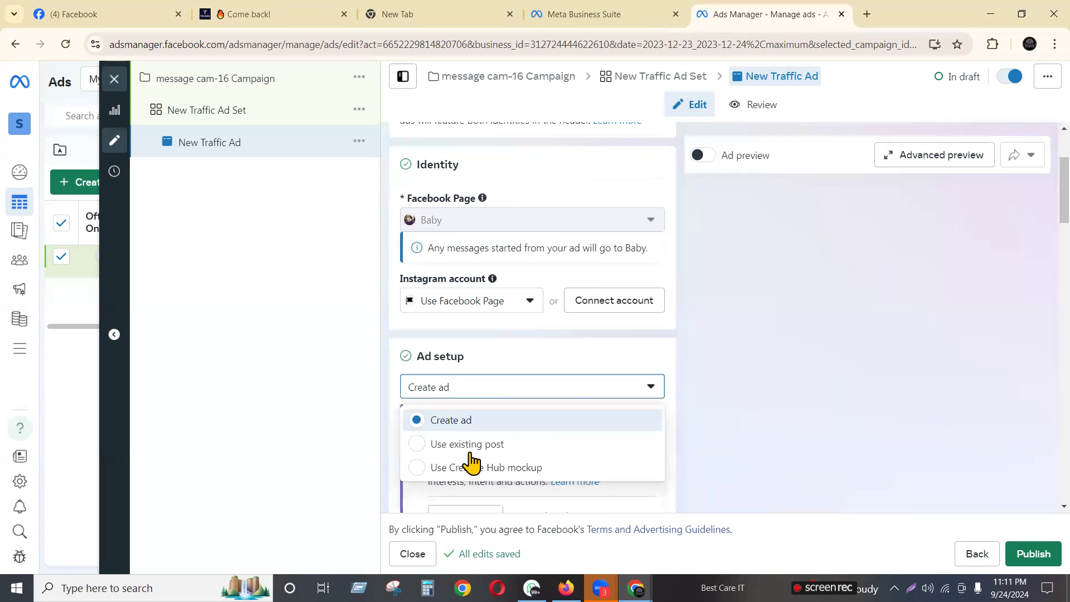
click(441, 446)
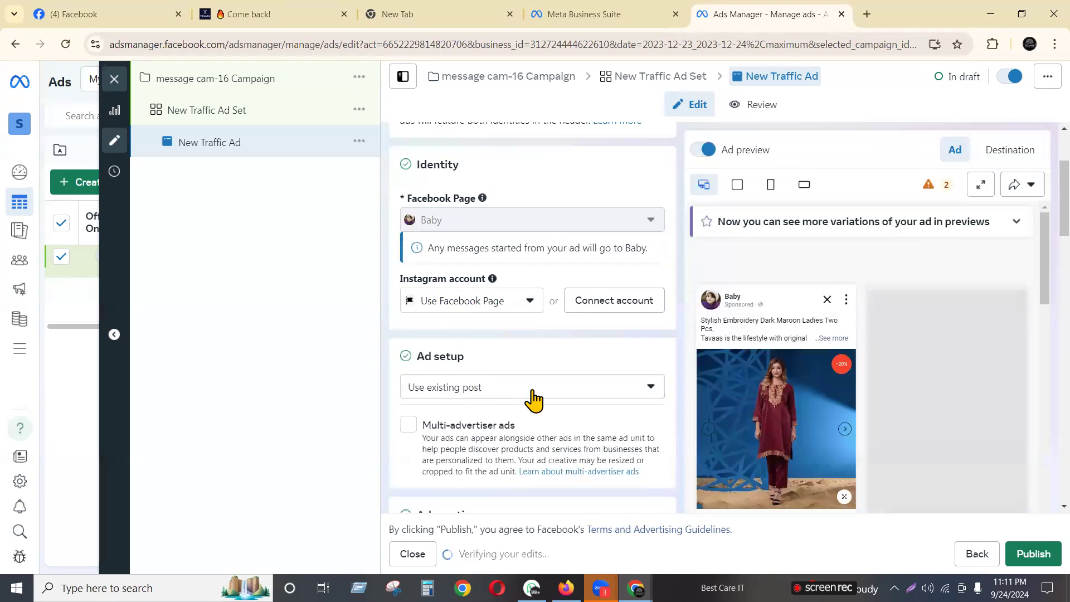
scroll(530, 399, down, 5)
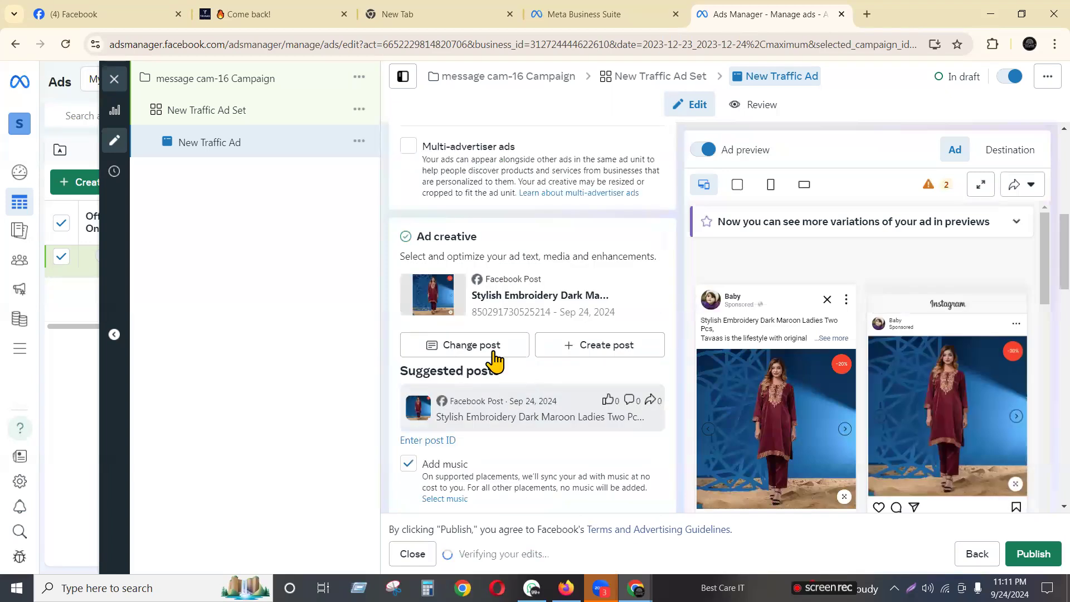
click(448, 350)
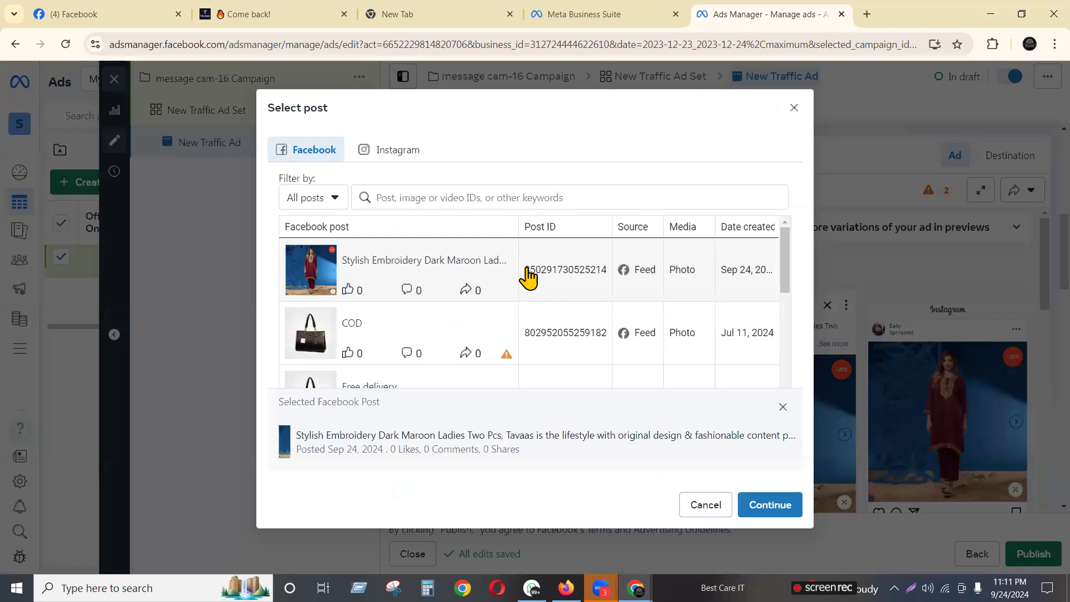
click(437, 269)
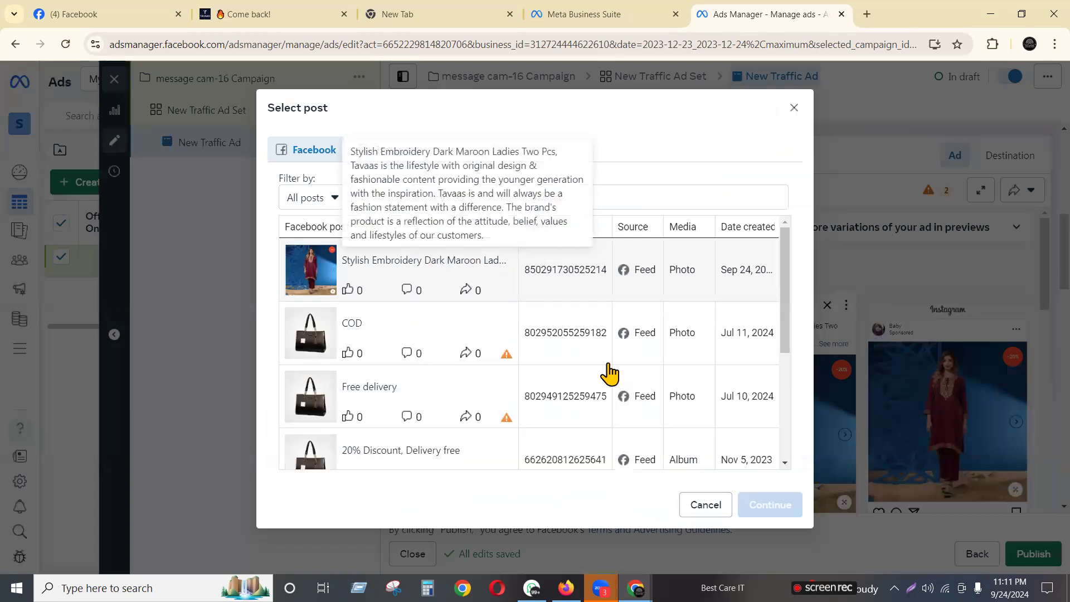
click(489, 263)
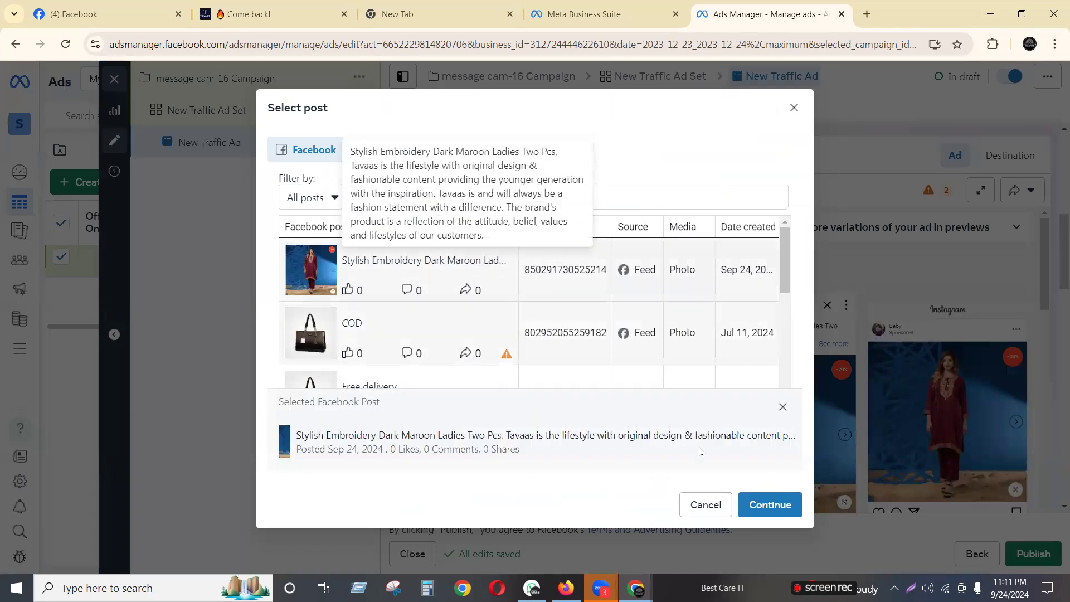
click(750, 508)
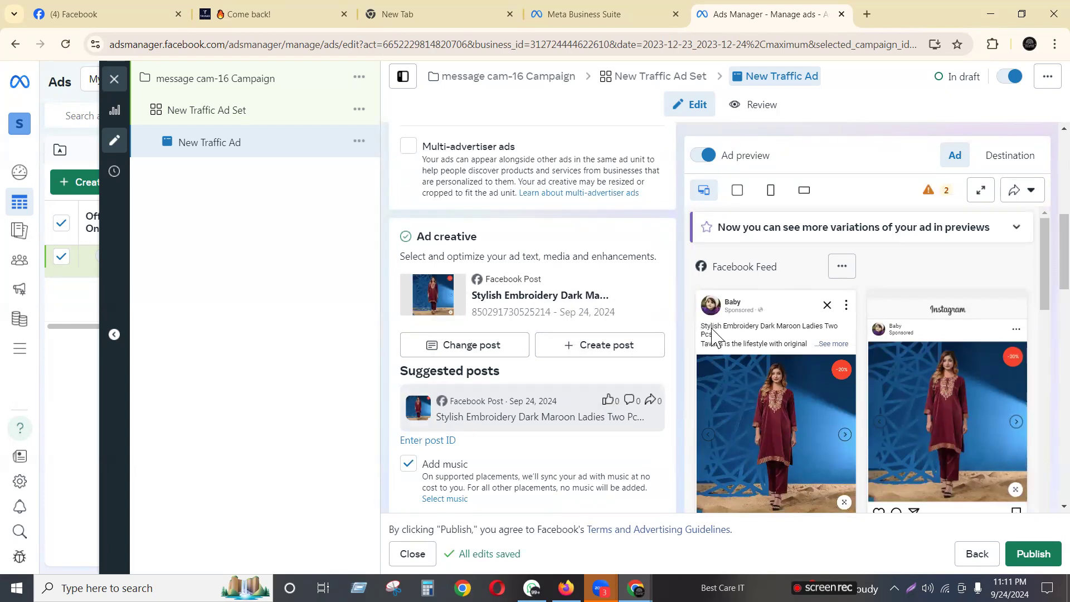
Scroll through the ad editor to check the maroon post's creative and previews
scroll(814, 411, down, 3)
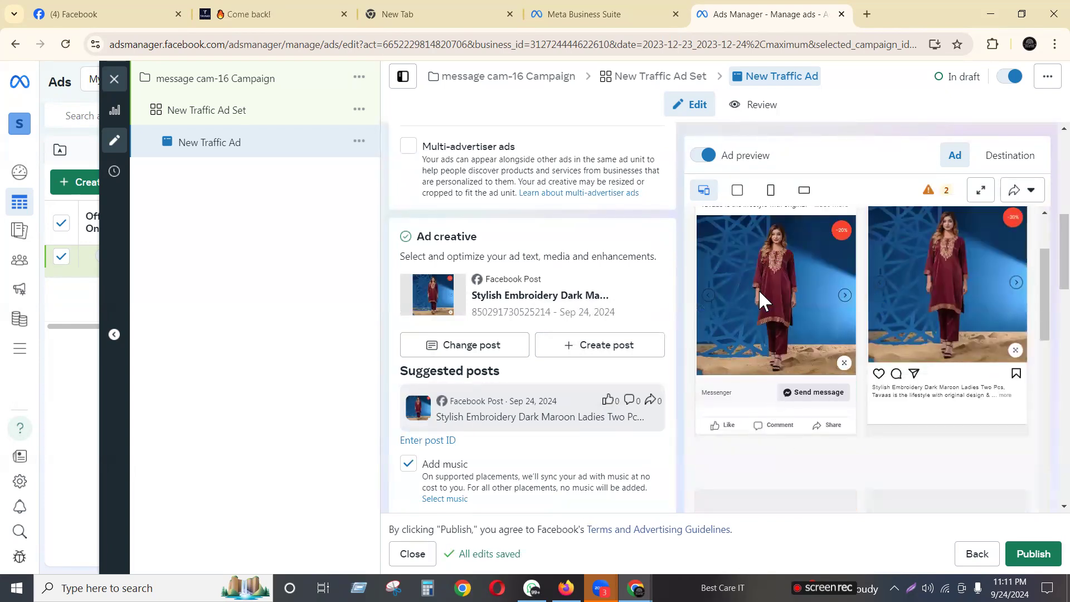
scroll(760, 298, up, 3)
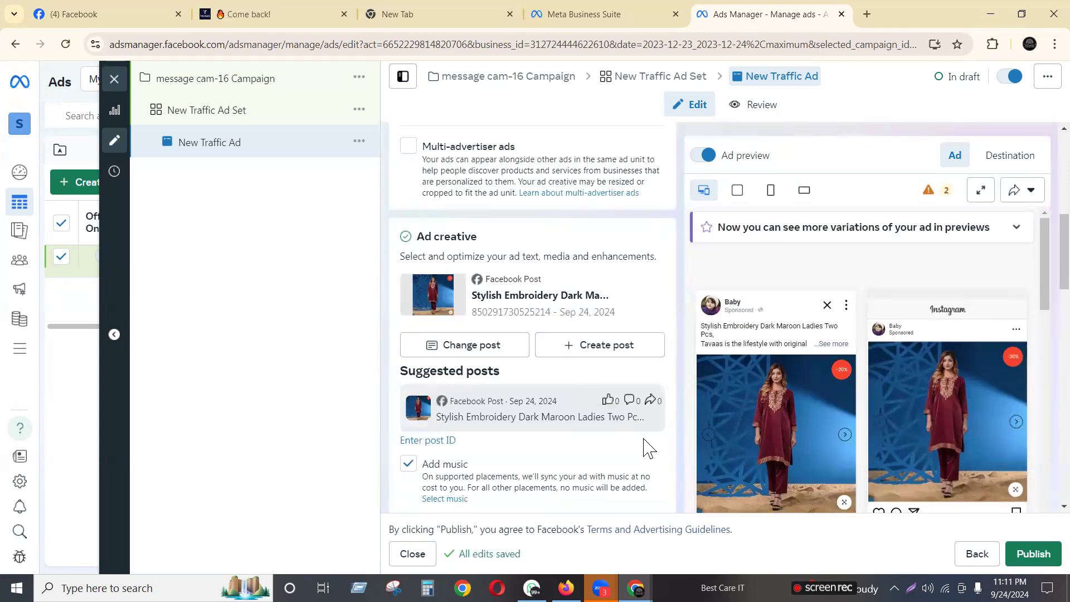
scroll(594, 460, down, 5)
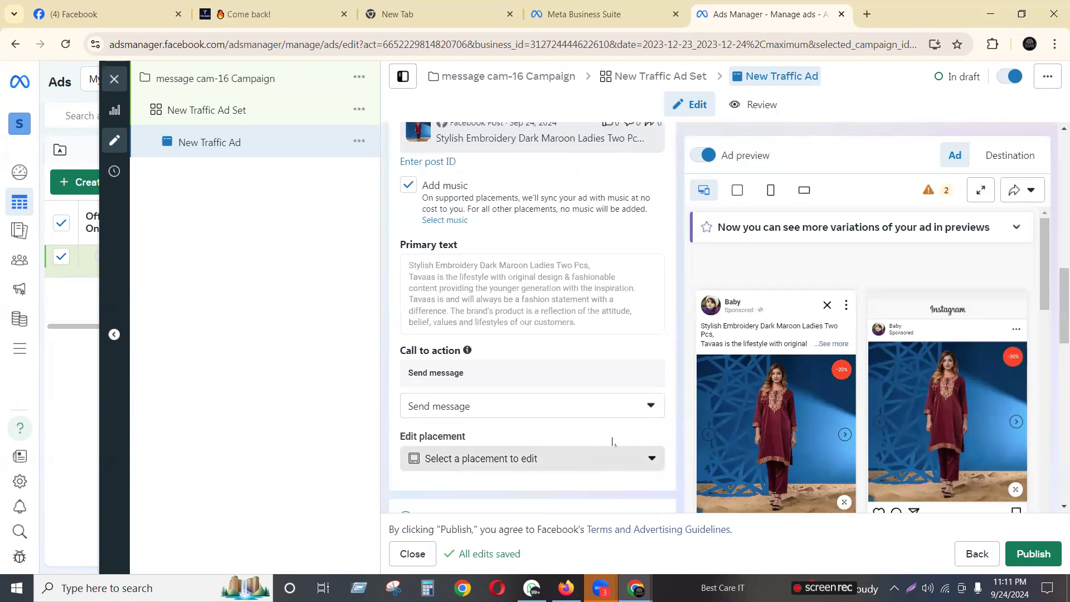
scroll(679, 383, up, 5)
mouse_move(734, 405)
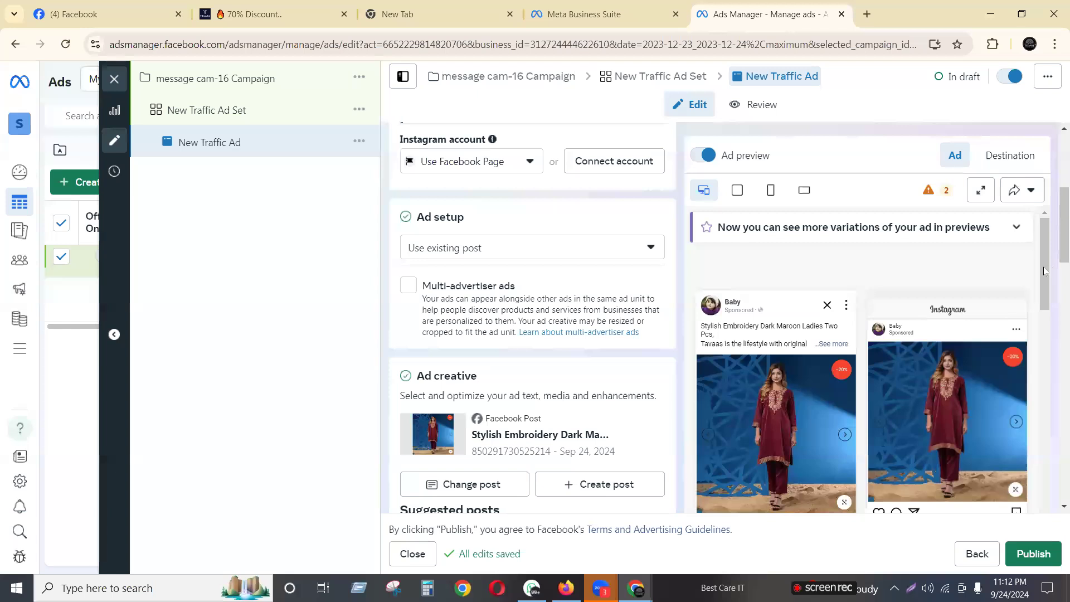
scroll(1044, 271, down, 10)
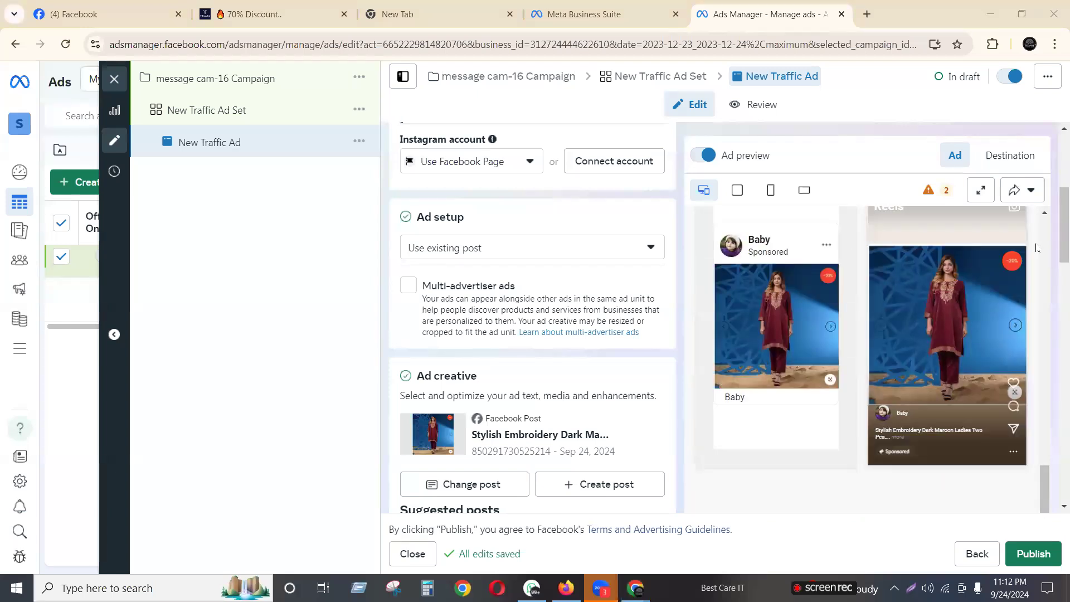
scroll(1053, 272, down, 15)
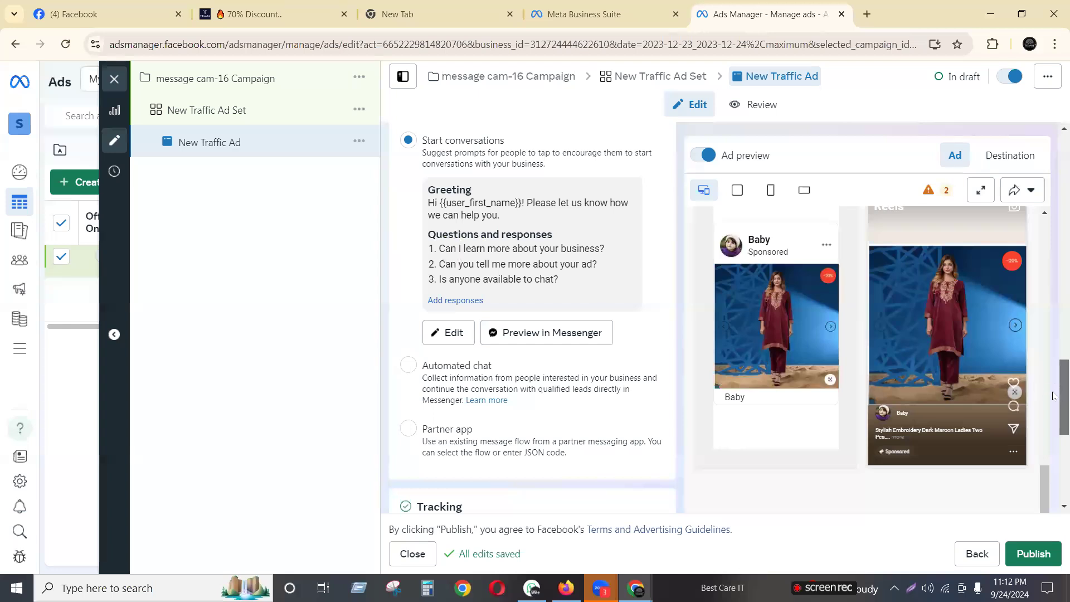
drag(1053, 397, 1046, 173)
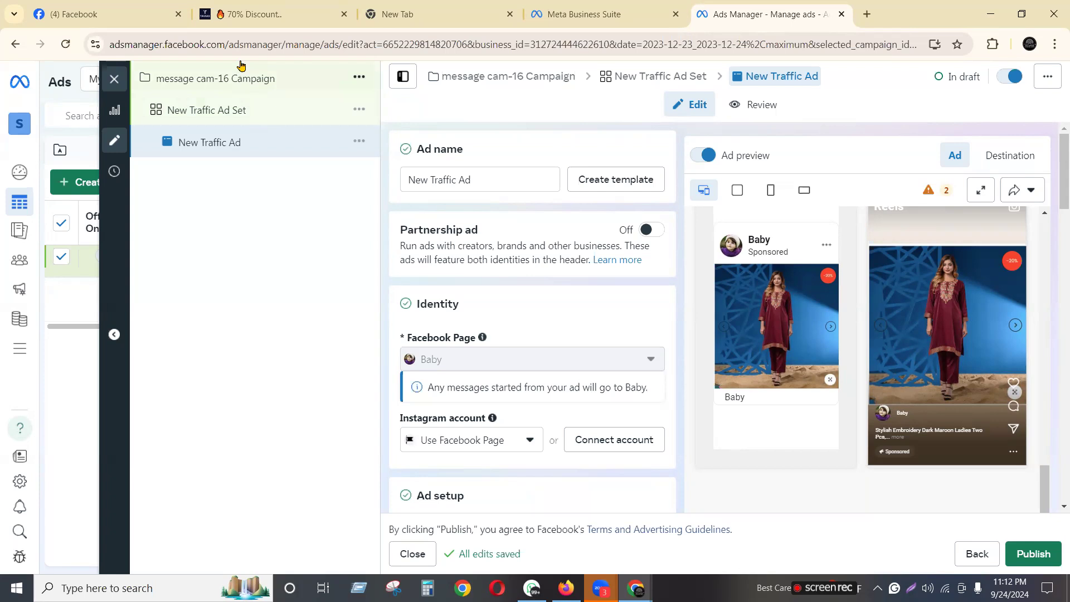
Open the New Traffic Ad Set and change its conversion location to Calls
click(212, 114)
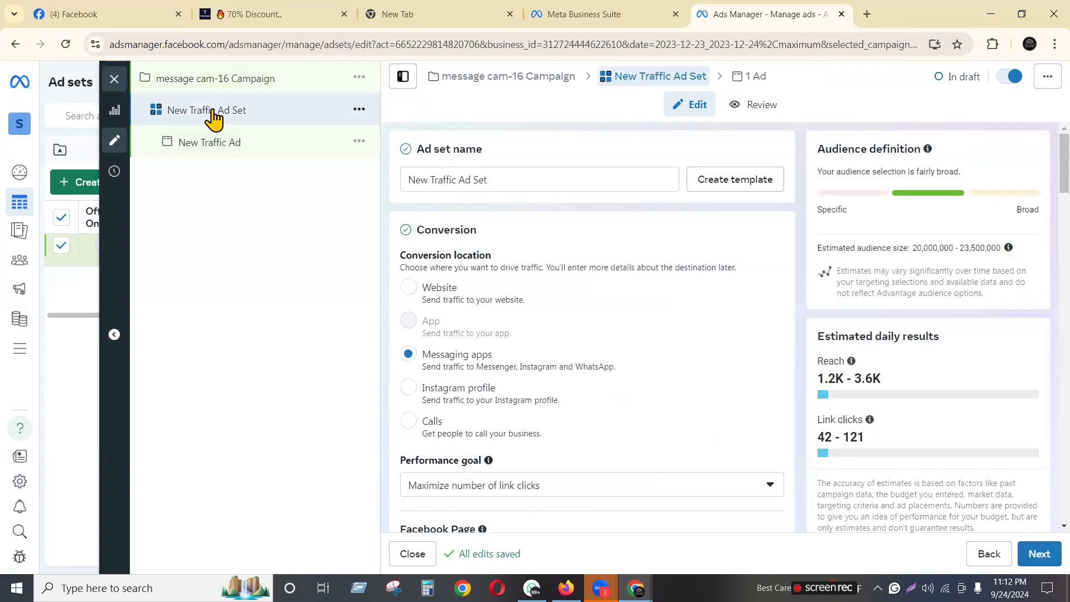
scroll(594, 278, down, 2)
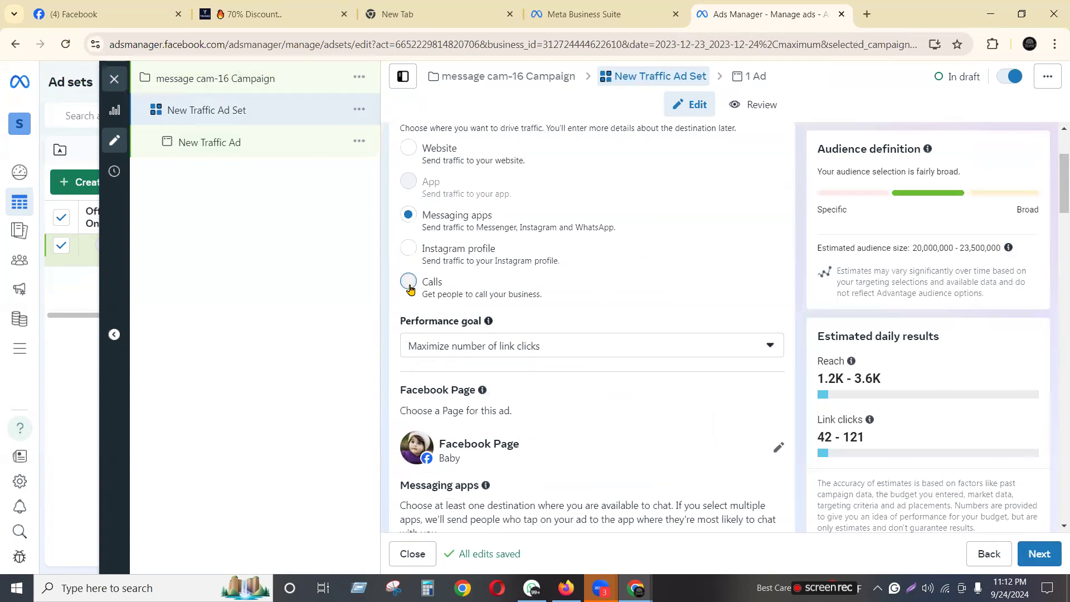
click(409, 282)
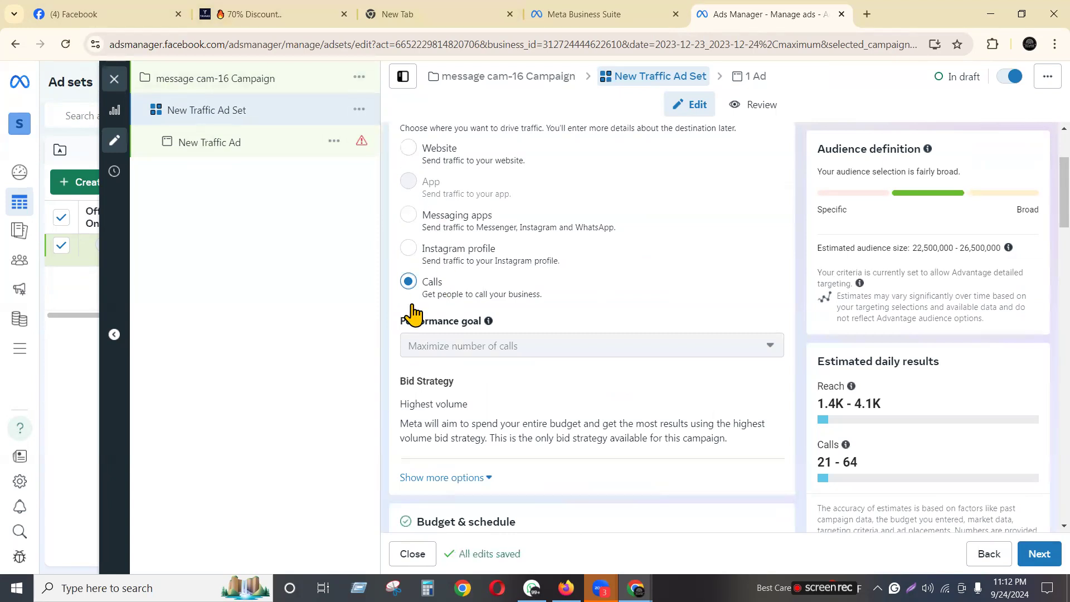
scroll(569, 387, down, 5)
scroll(568, 386, down, 5)
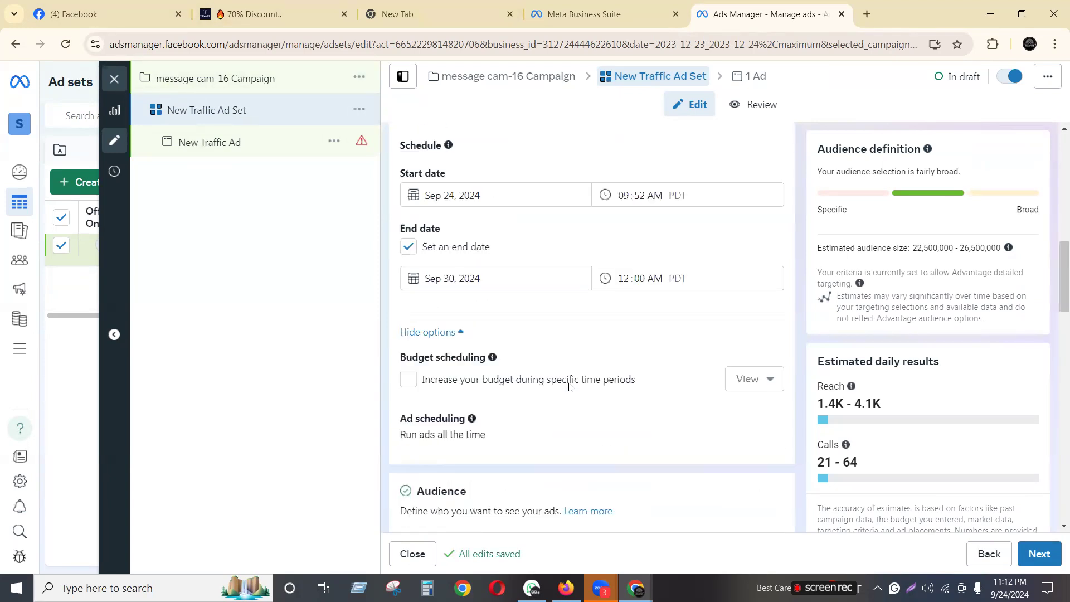
scroll(547, 411, down, 5)
scroll(516, 421, down, 7)
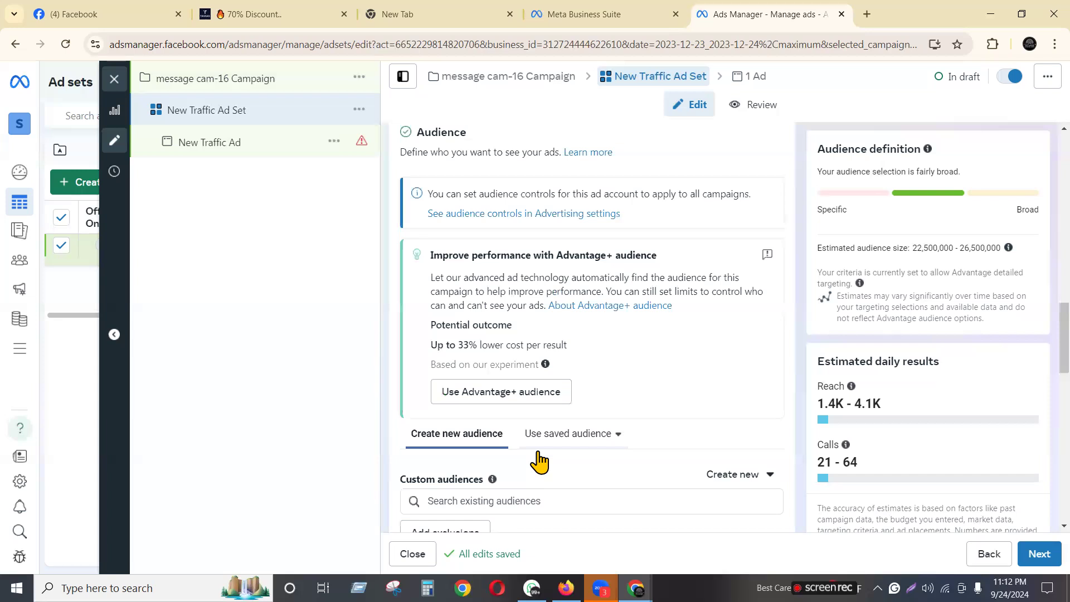
Move on to the New Traffic Ad, check the Add media options, and open the Ad setup choices
click(1039, 554)
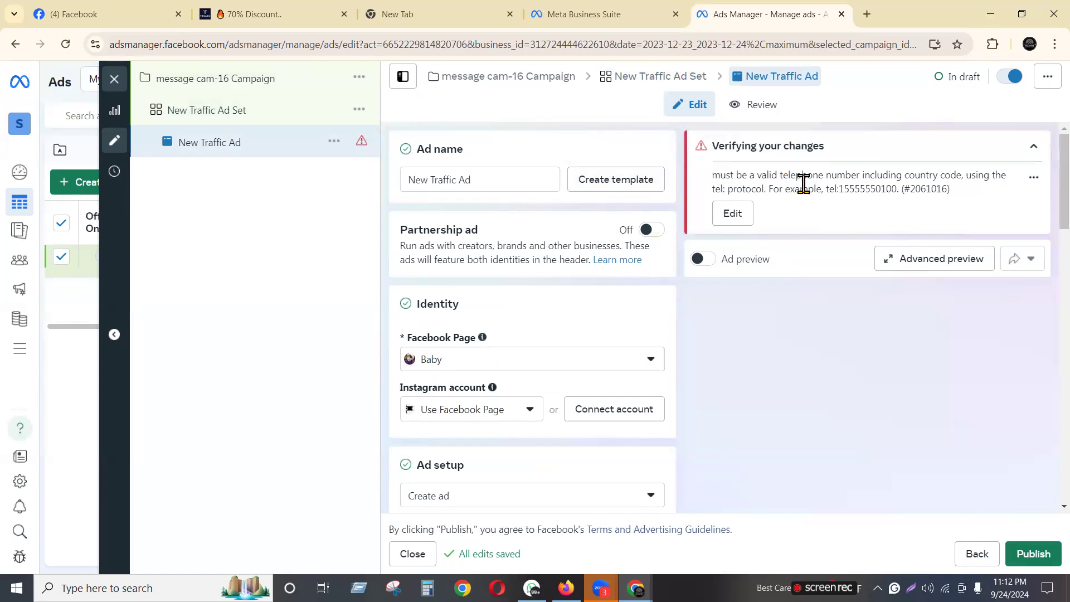
mouse_move(483, 338)
scroll(437, 230, down, 9)
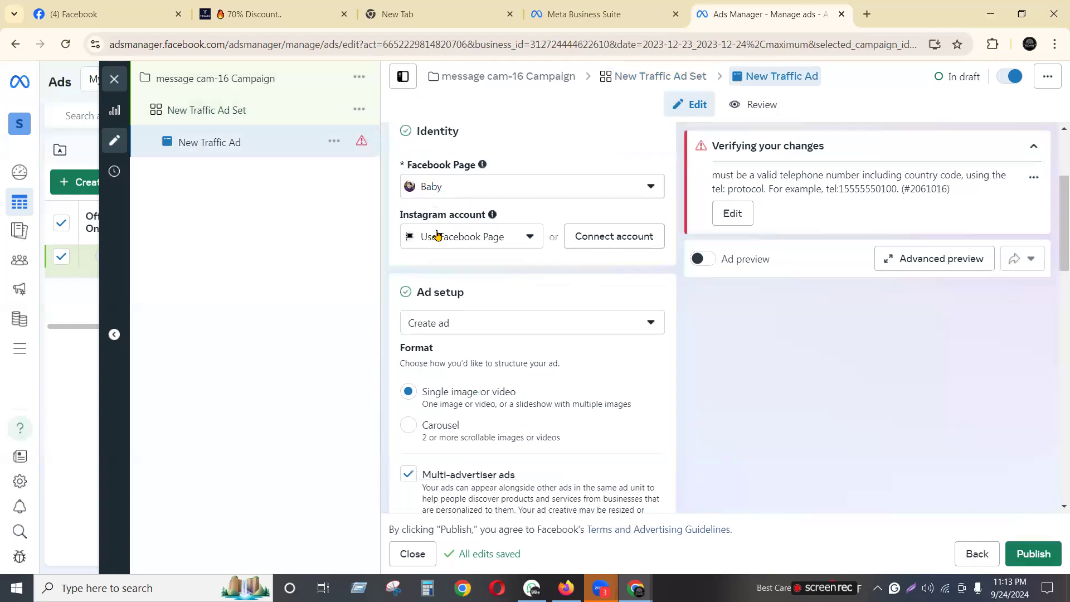
scroll(437, 238, down, 5)
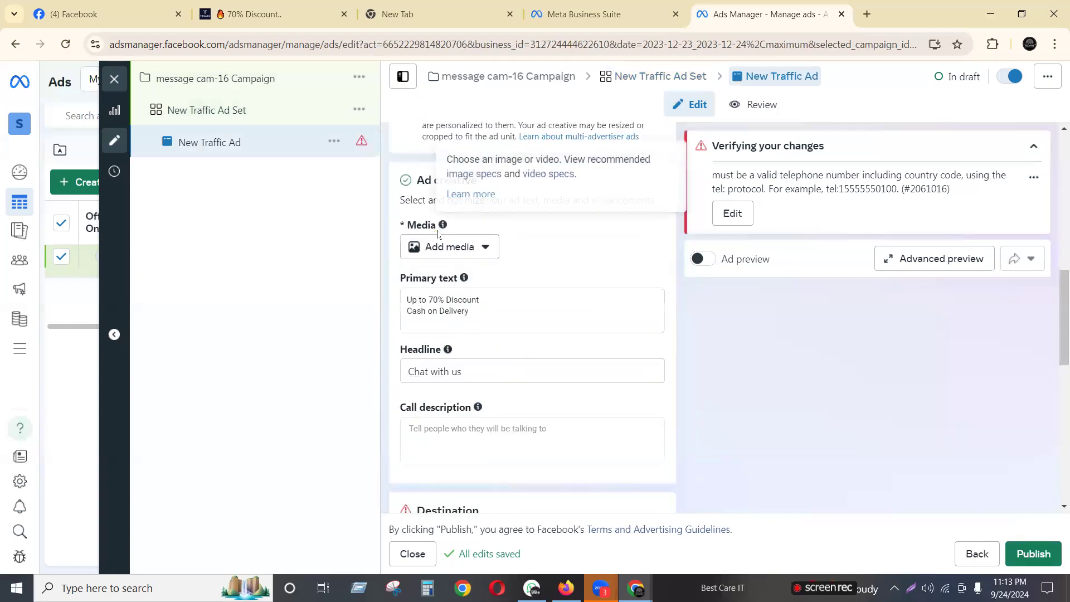
scroll(438, 231, up, 5)
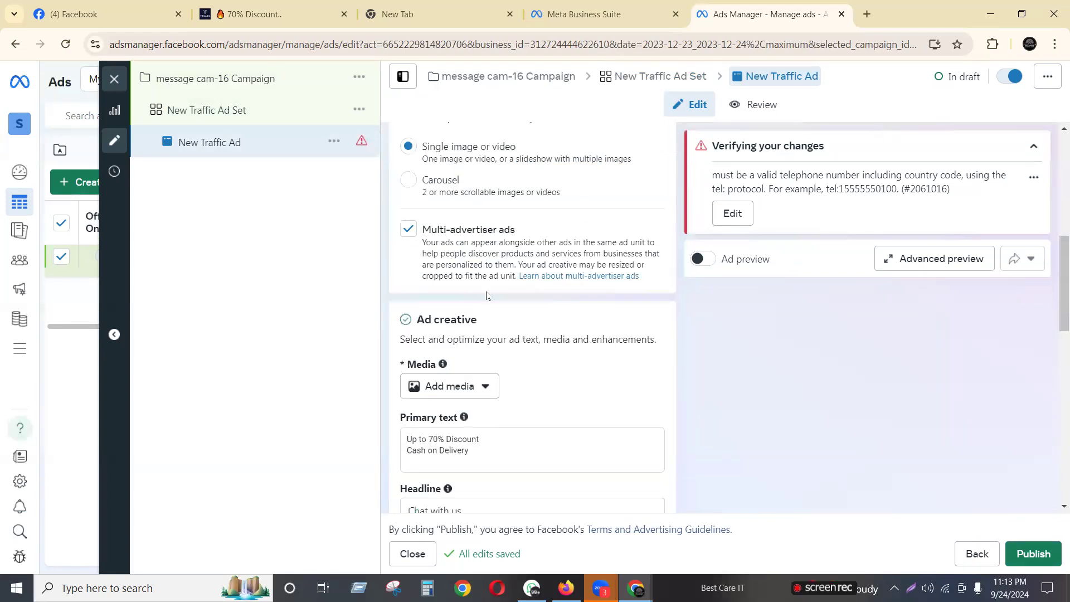
click(480, 388)
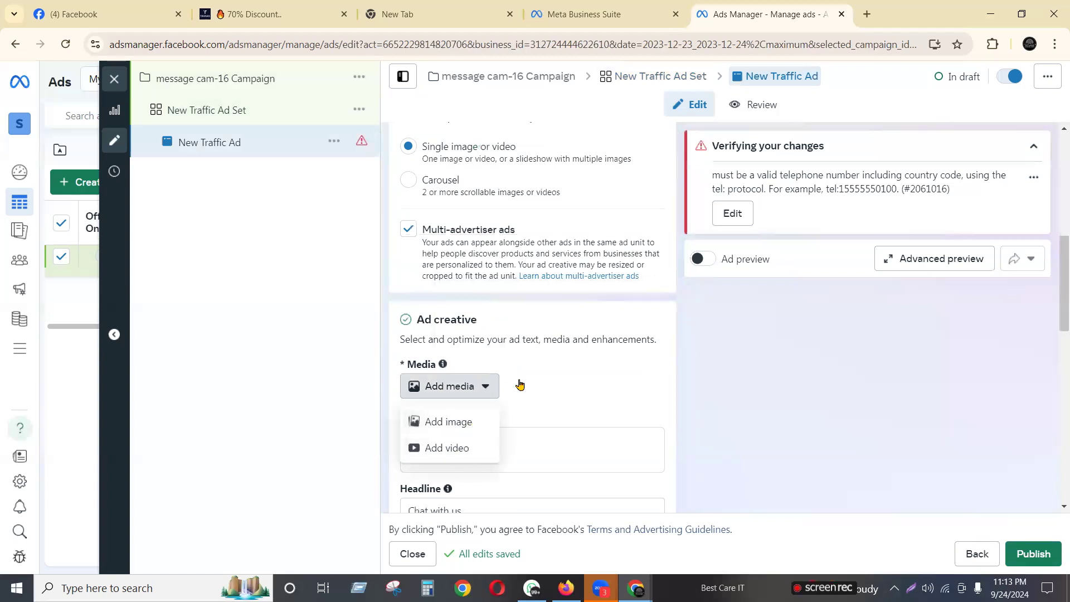
scroll(516, 379, up, 5)
click(507, 354)
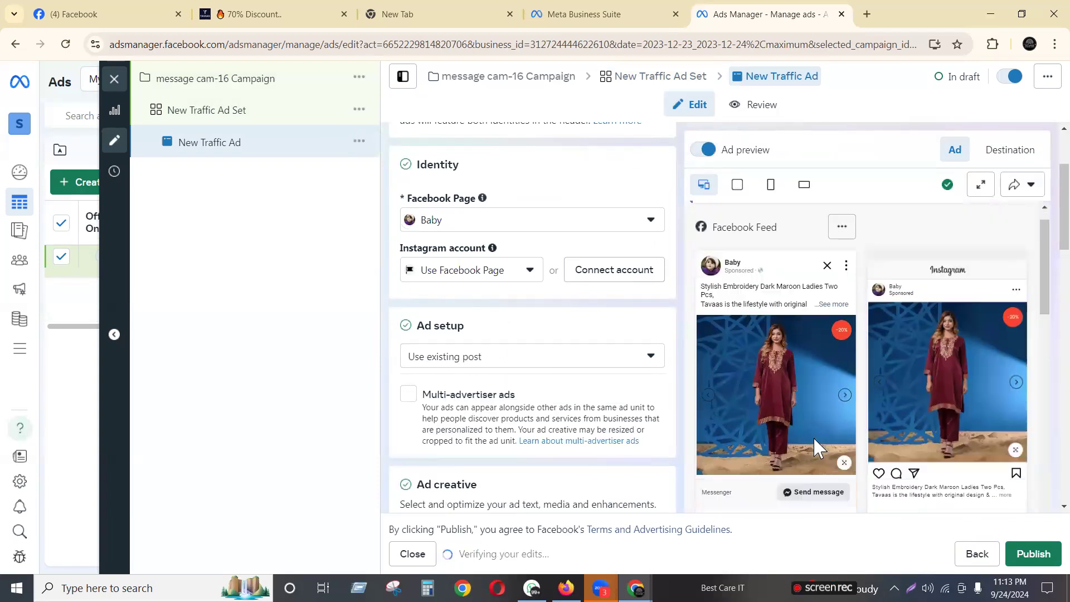
Dismiss the warning that the post's call to action must be Call now
scroll(814, 444, down, 5)
scroll(504, 451, down, 5)
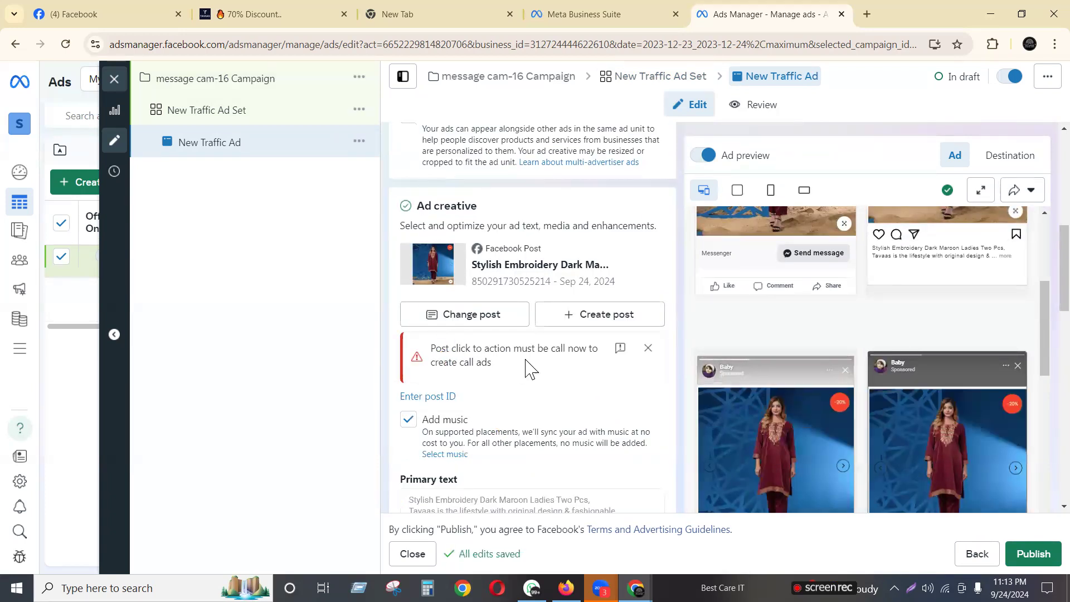
click(647, 348)
Open the call to action change dialog and cancel it, keeping Send message
scroll(495, 414, down, 3)
scroll(495, 414, down, 3)
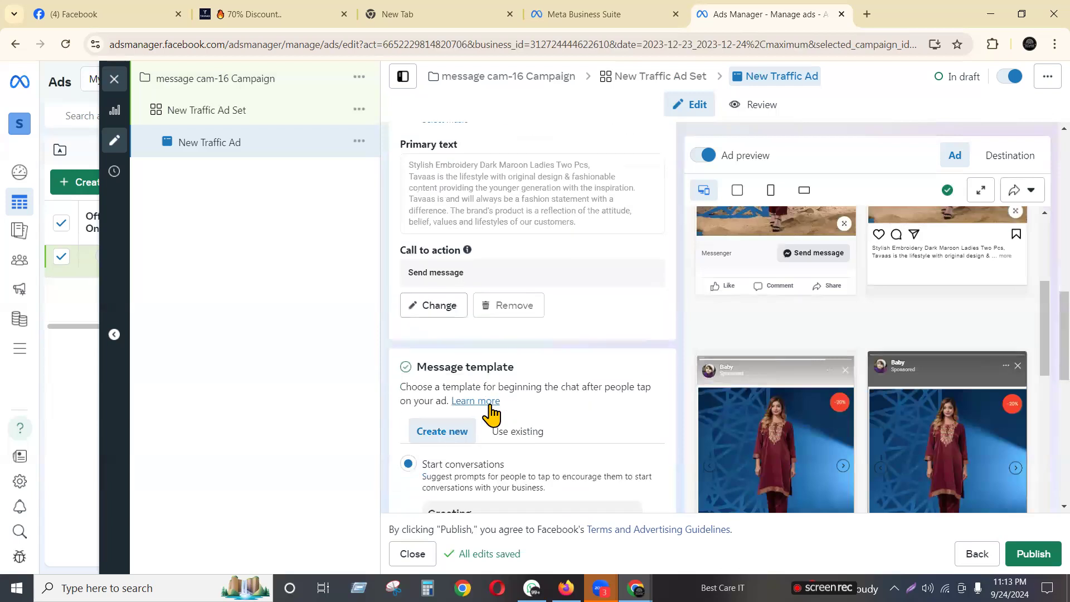
scroll(558, 305, down, 10)
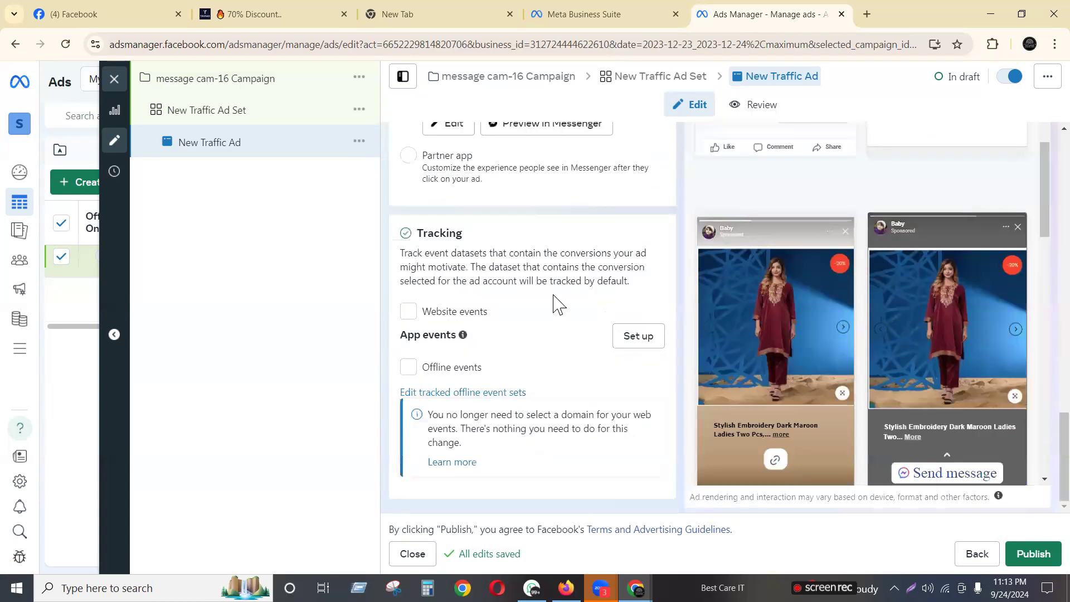
scroll(558, 304, up, 10)
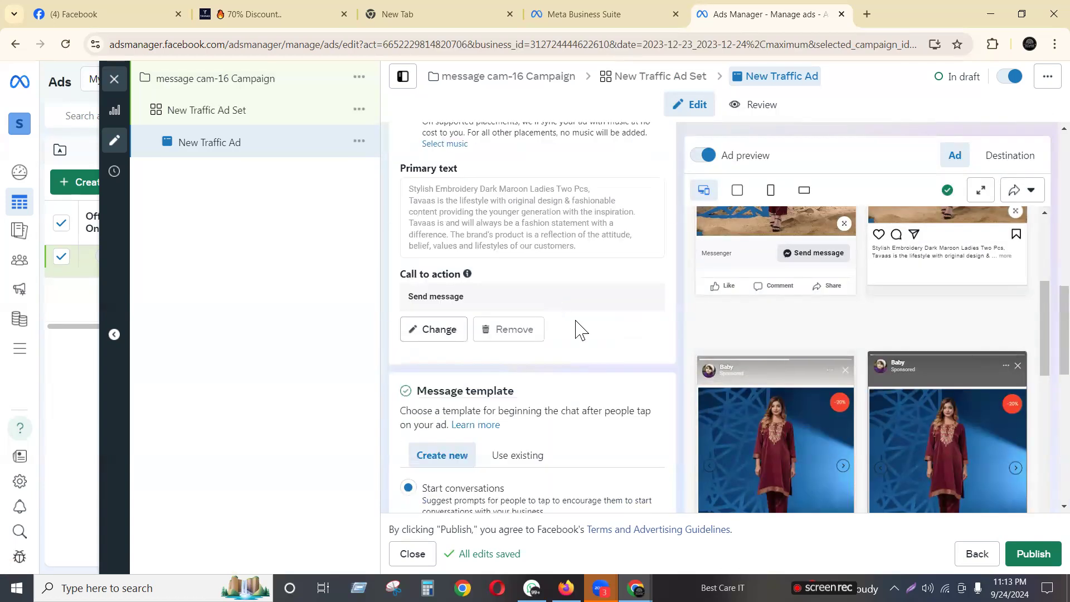
click(439, 333)
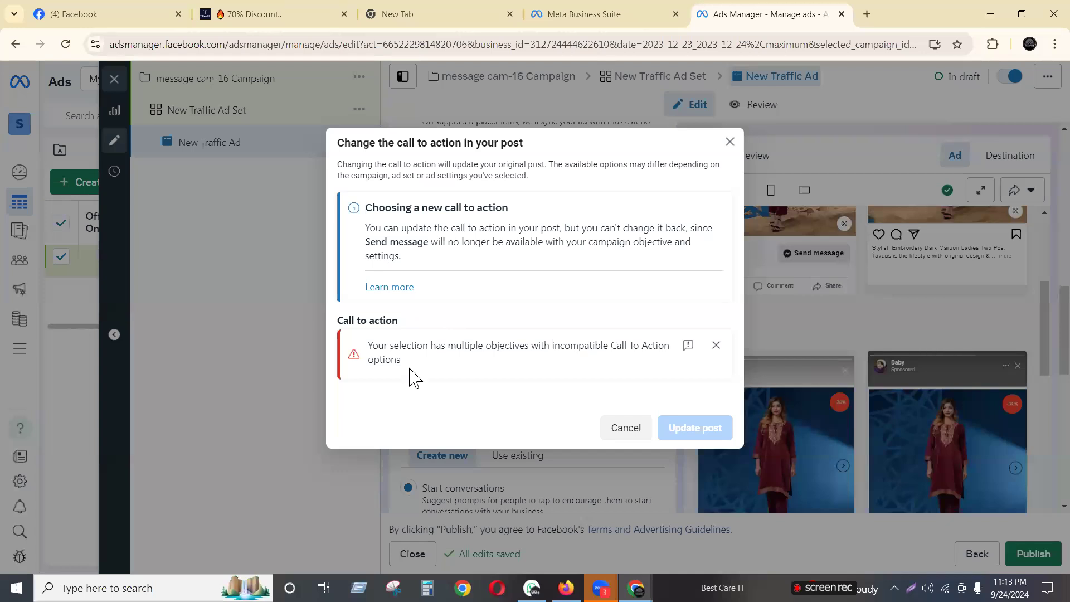
click(625, 429)
scroll(532, 338, up, 5)
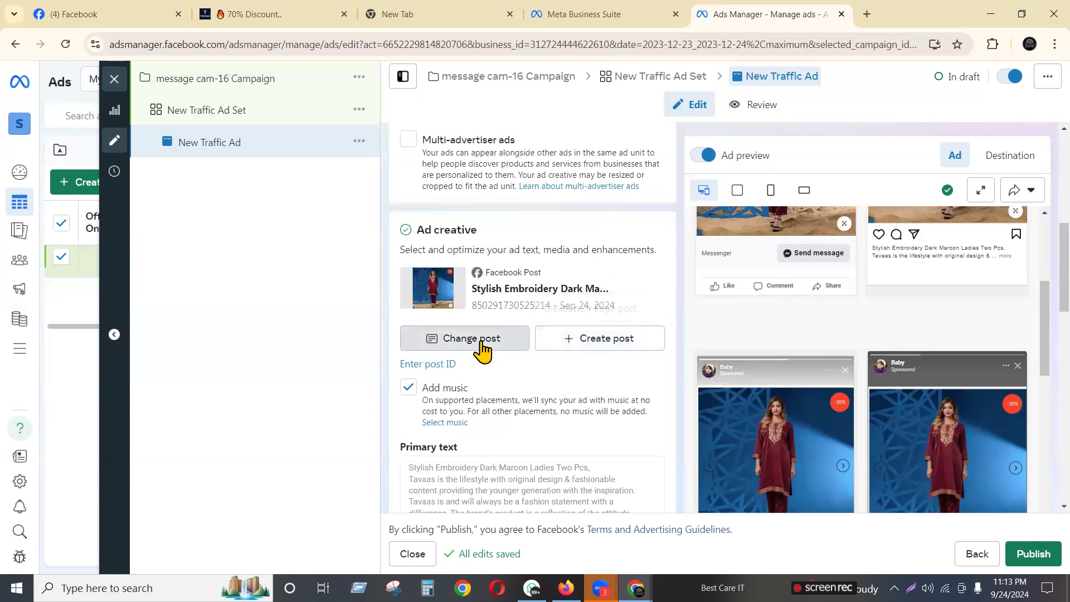
Replace the ad's post with the Free delivery post, then close the Ads Manager tab
click(481, 346)
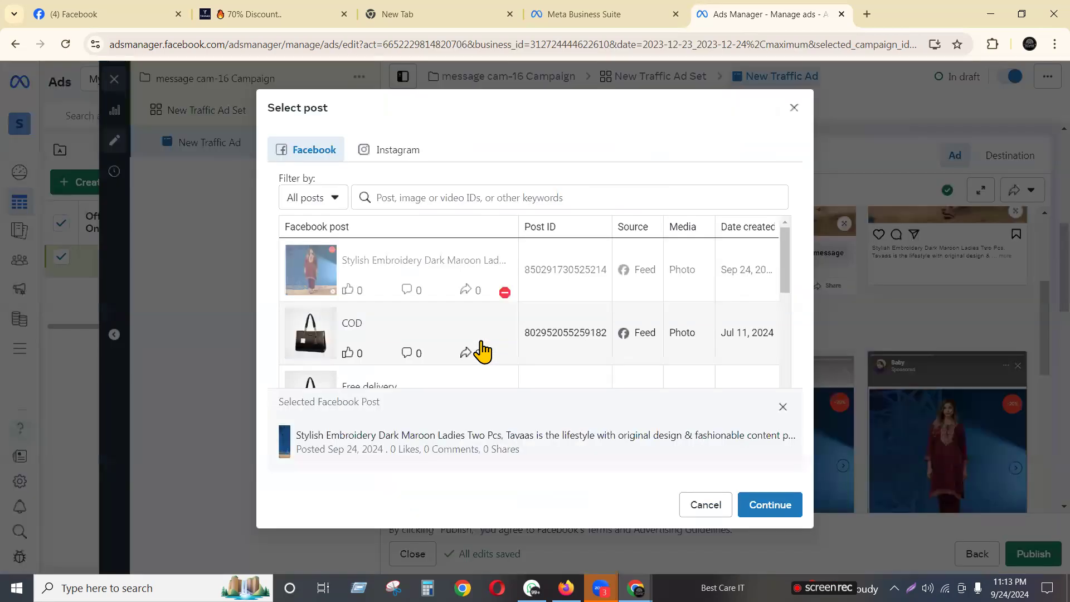
click(349, 346)
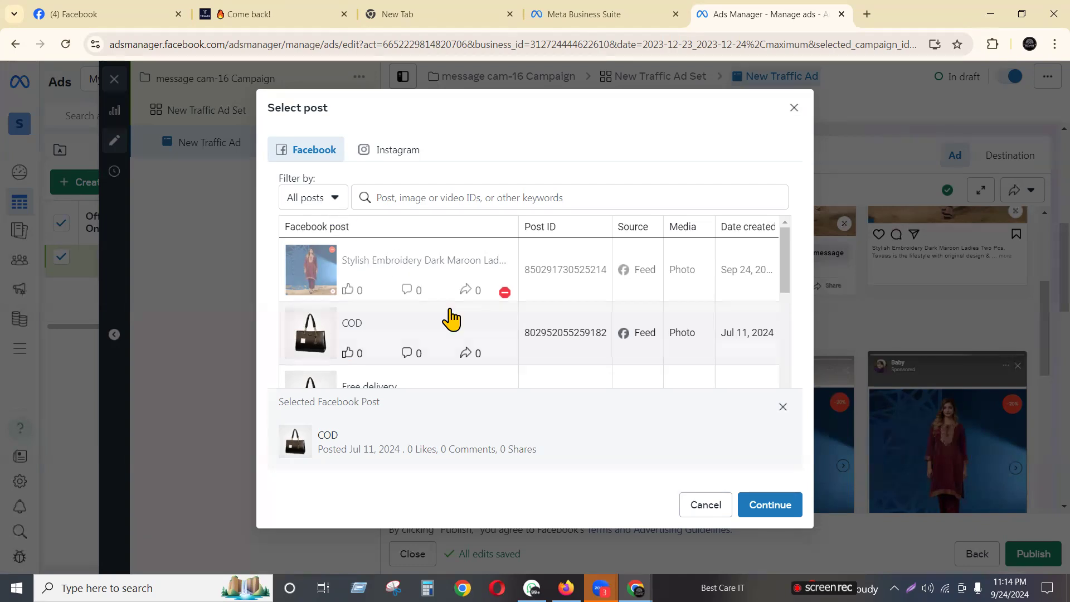
scroll(454, 323, down, 2)
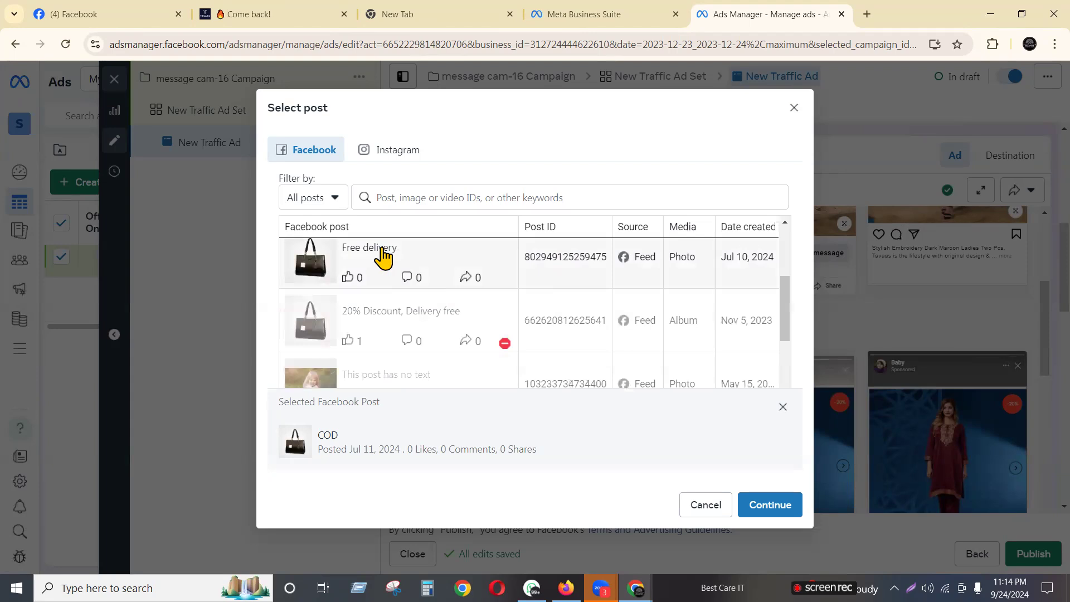
click(383, 257)
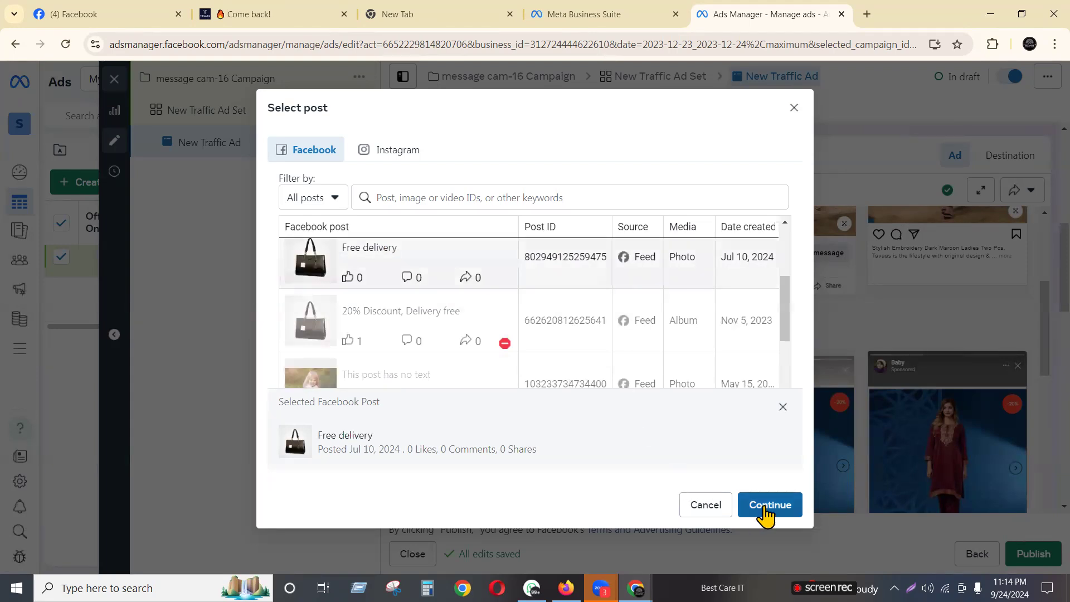
click(769, 504)
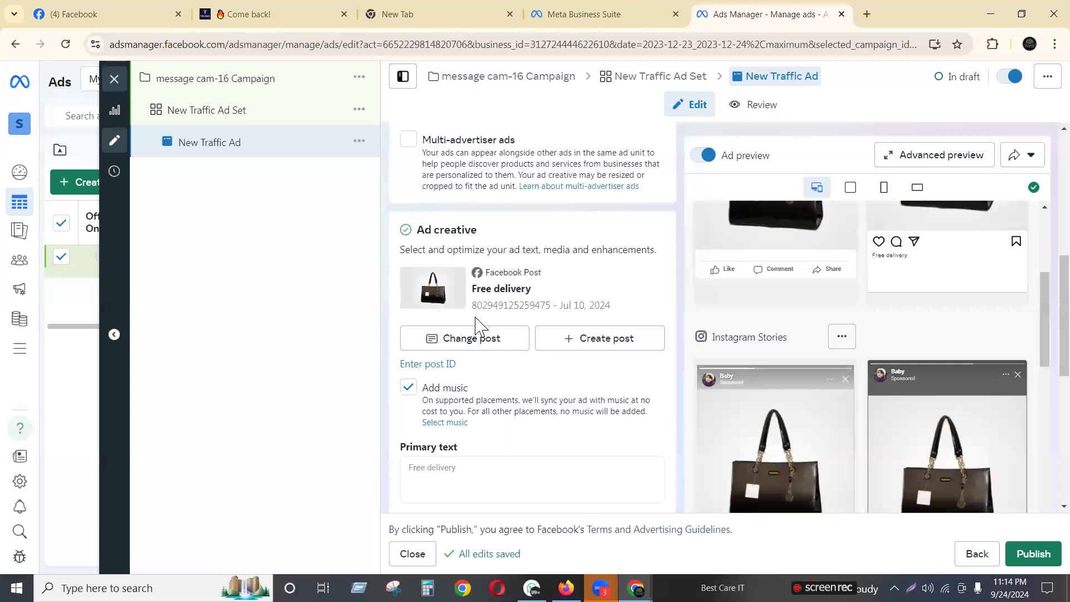
scroll(429, 329, down, 5)
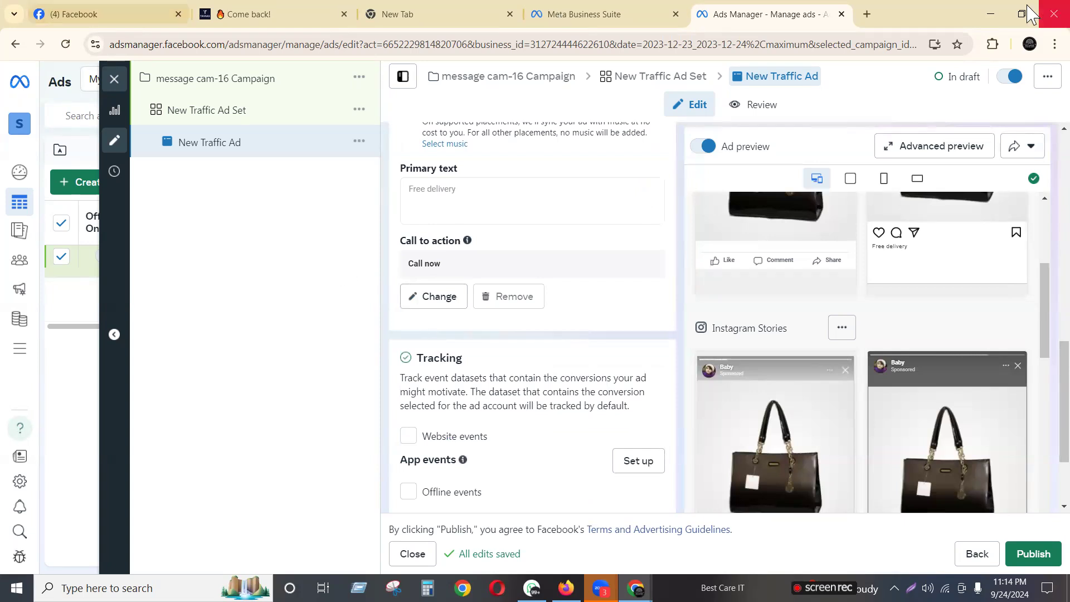
click(841, 14)
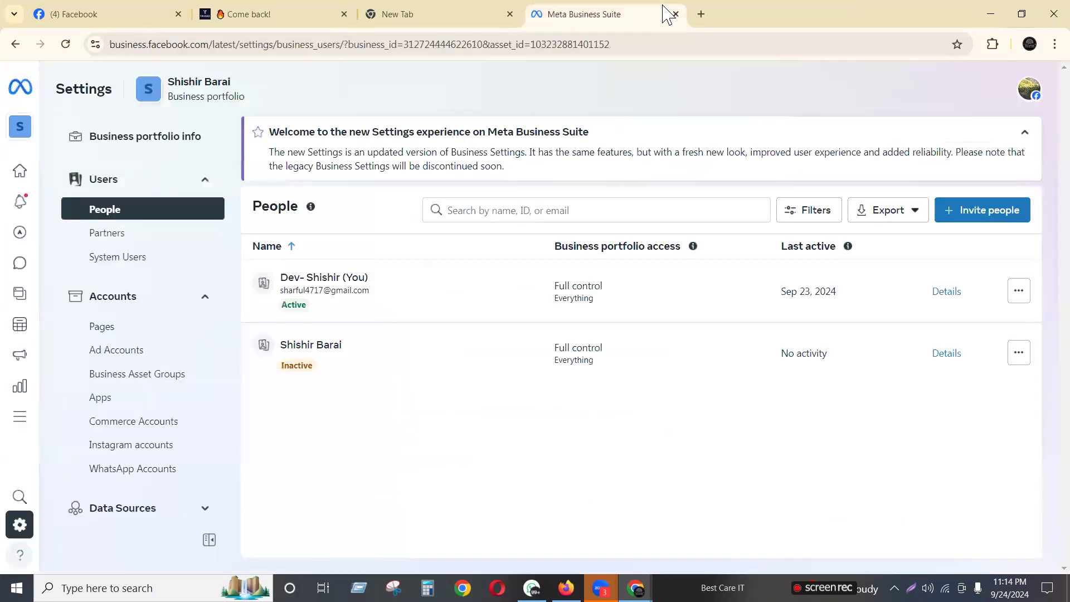
Open business.facebook.com in a new tab and go through portfolio settings to All tools
click(701, 15)
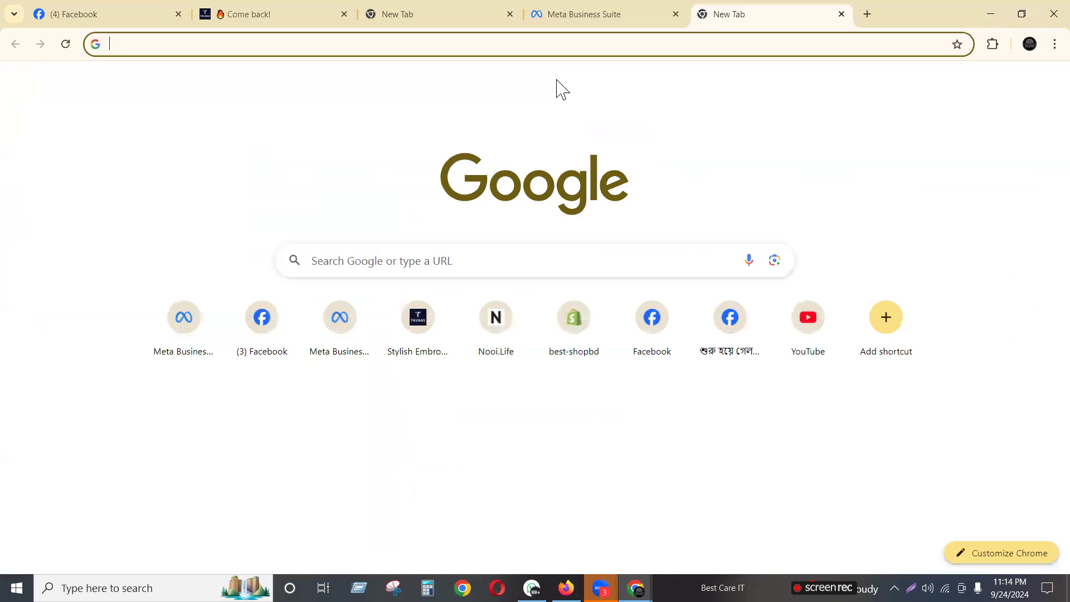
text(bus)
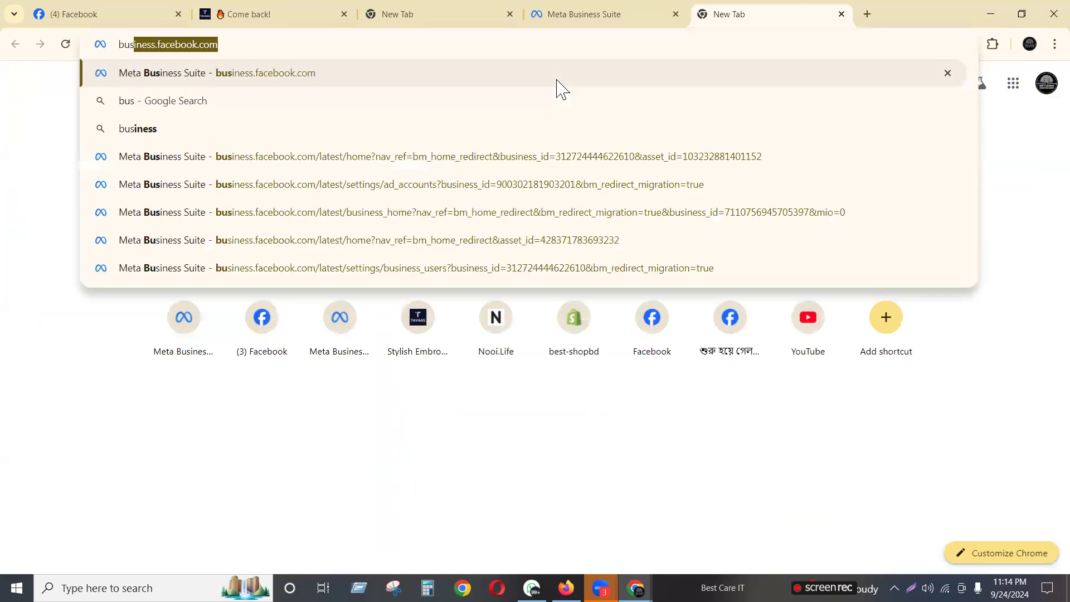
key(Return)
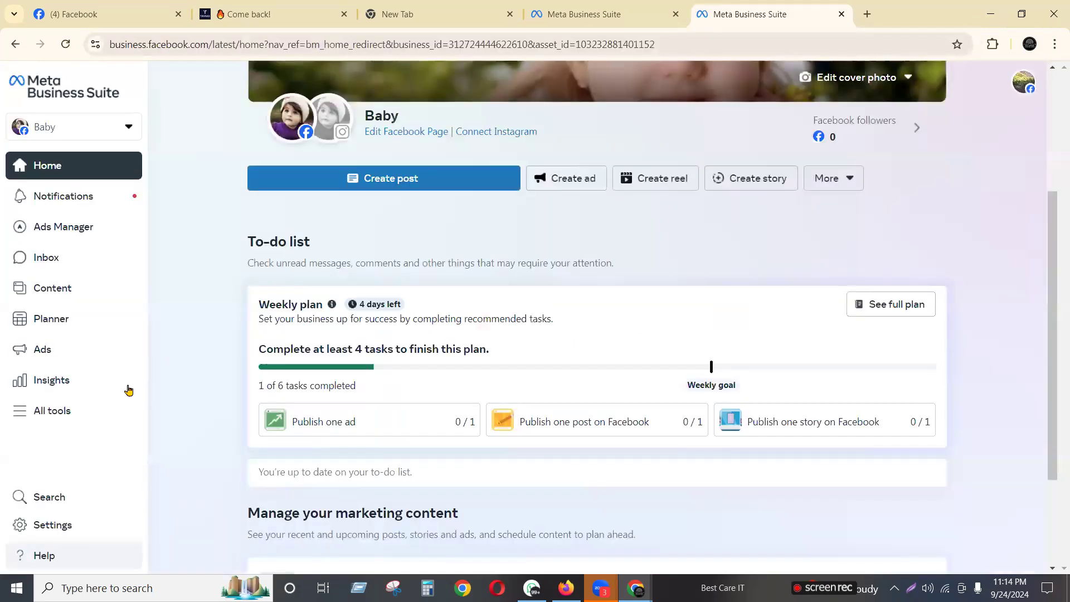
click(99, 134)
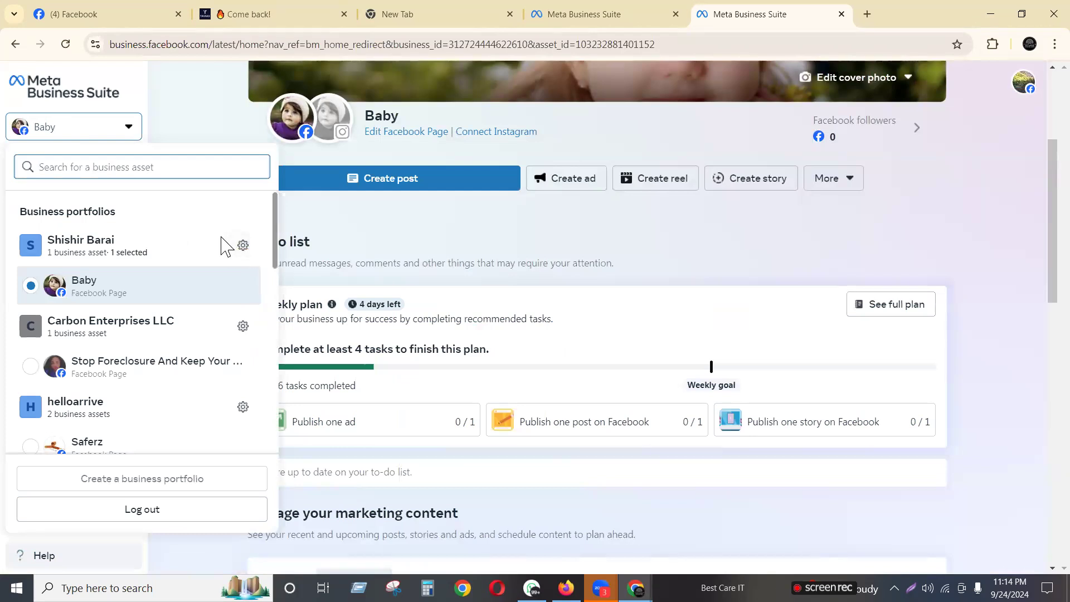
click(243, 246)
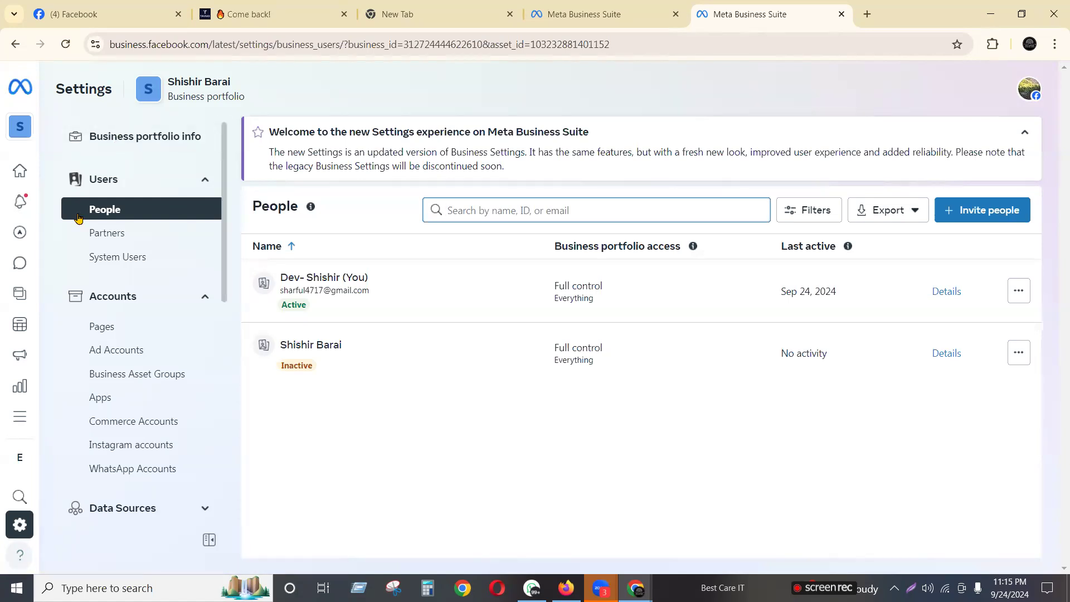
click(21, 430)
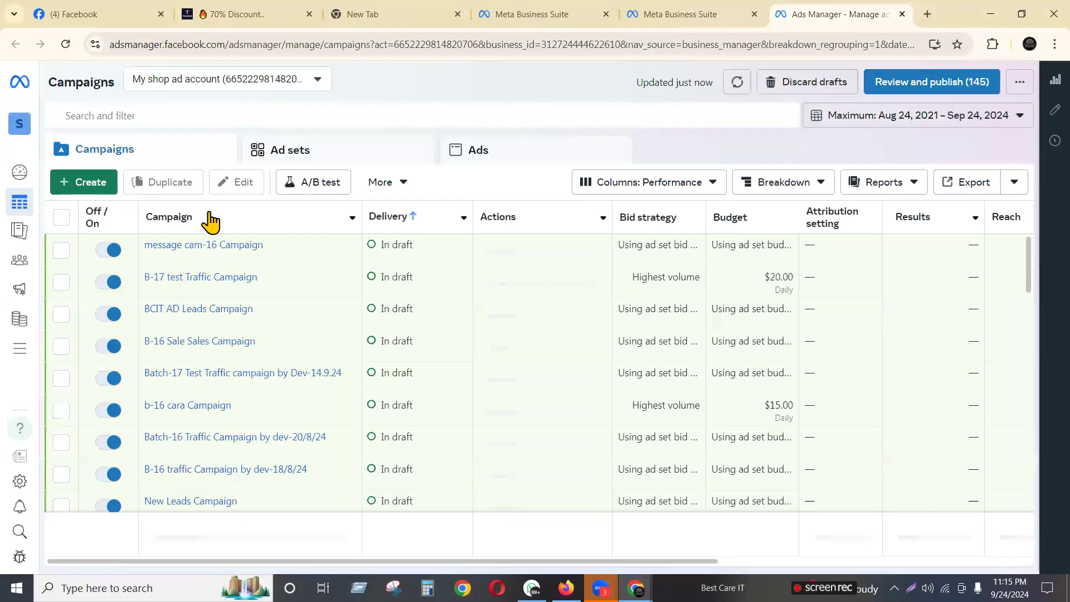
Start a new campaign with the Traffic objective and Manual traffic campaign setup
click(97, 184)
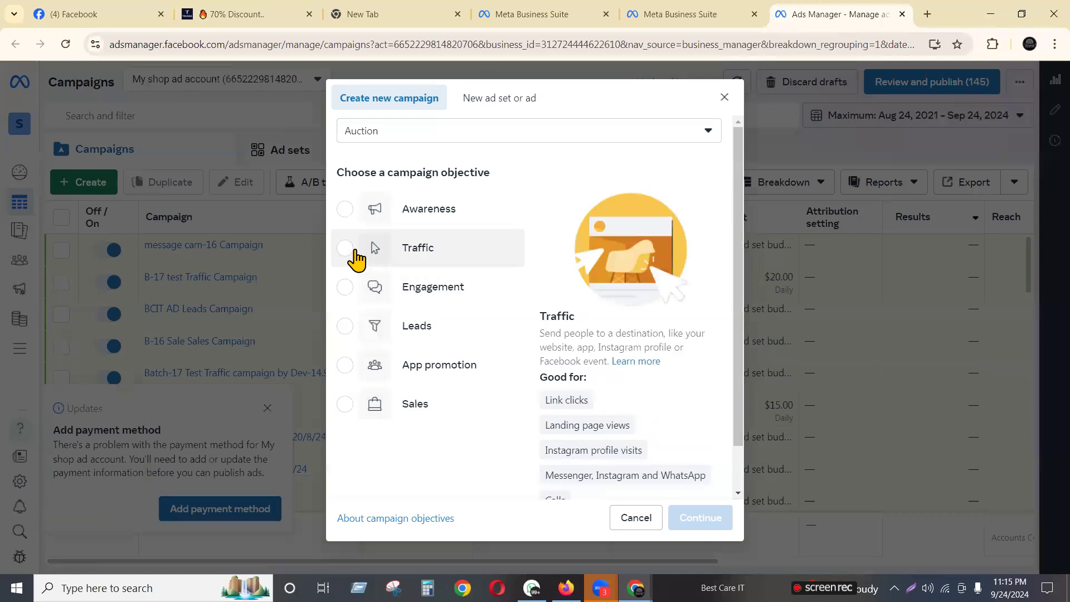
click(345, 247)
click(693, 518)
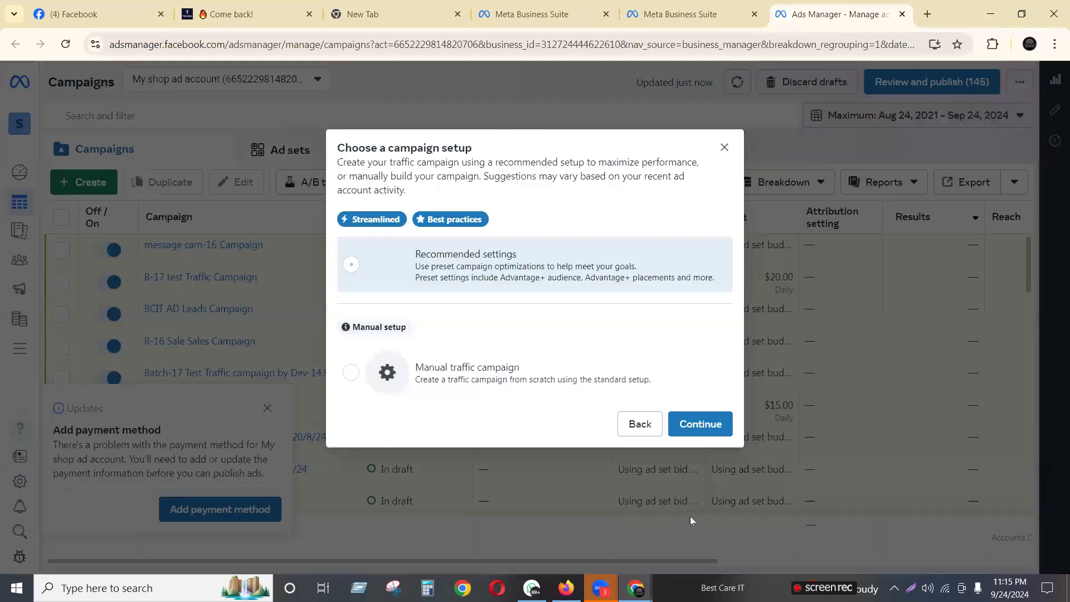
click(478, 379)
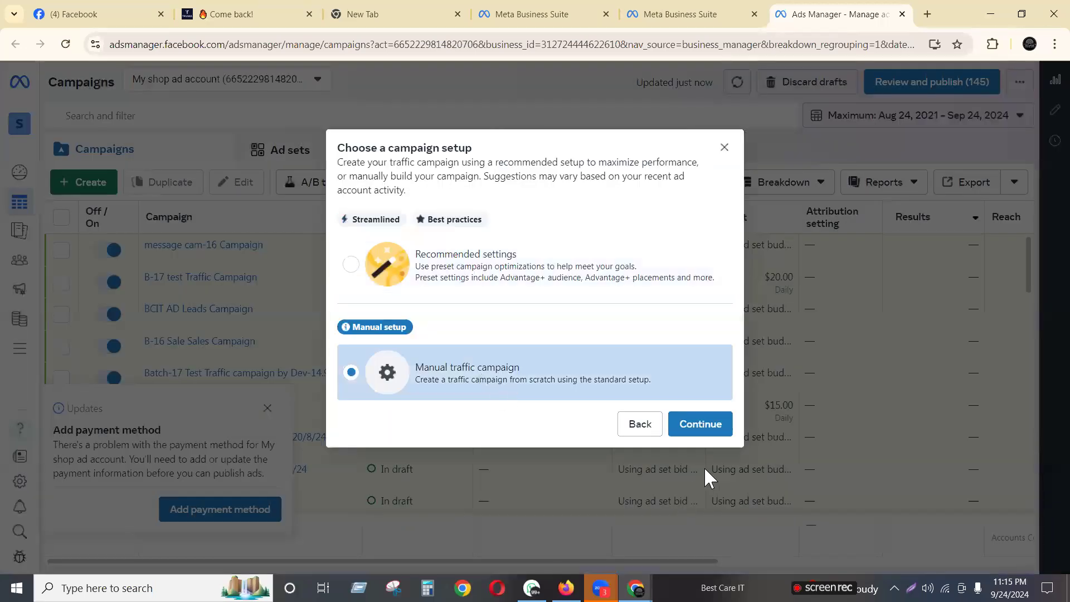
click(705, 424)
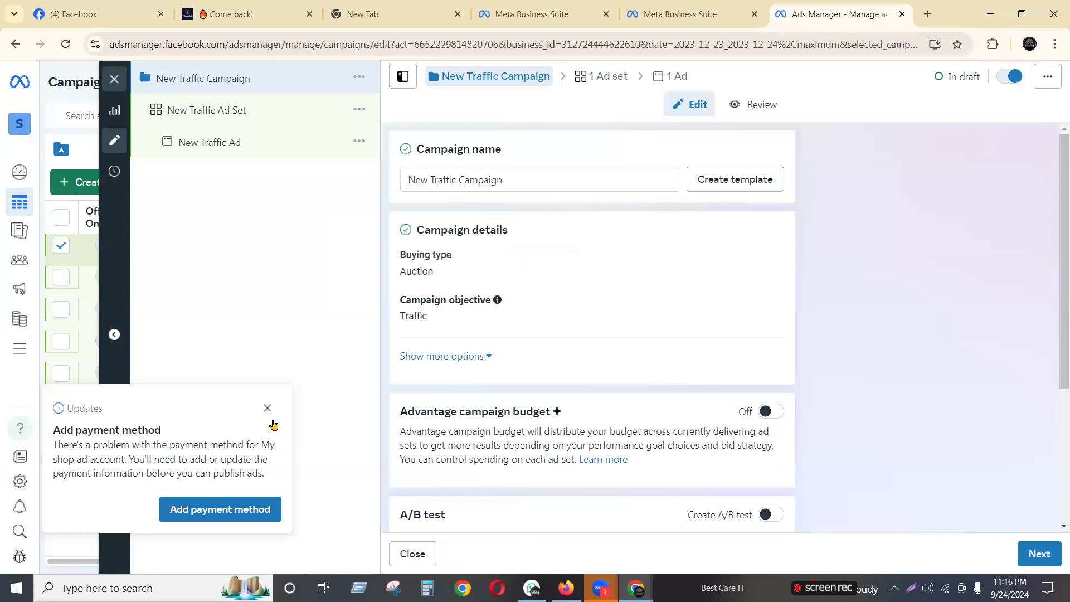
Dismiss the payment method notice and rename the campaign to 'call Campaign'
click(267, 409)
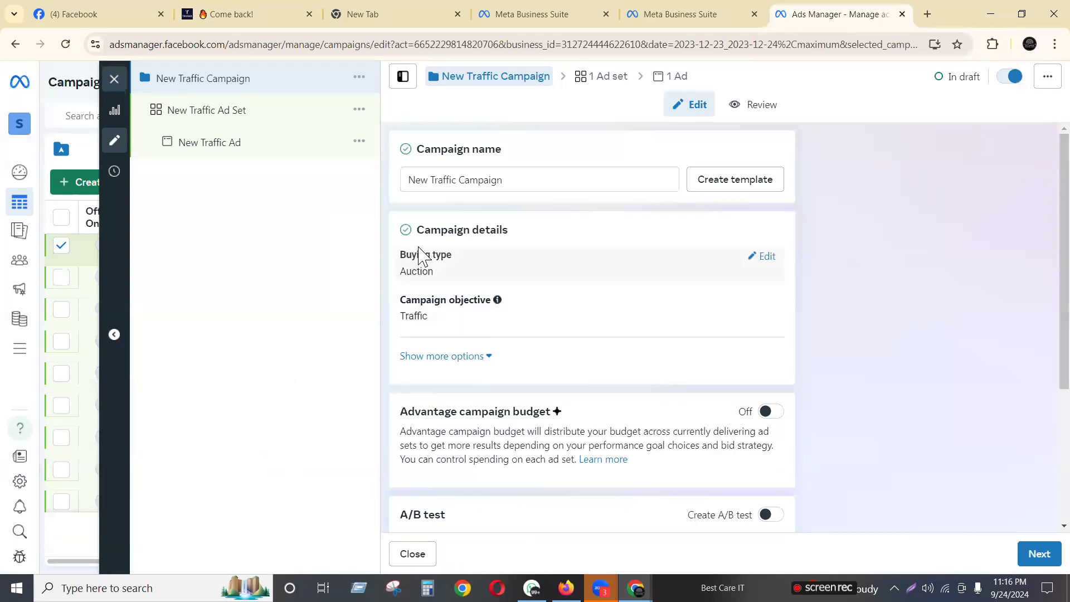
scroll(413, 248, down, 3)
scroll(409, 247, up, 3)
scroll(417, 241, down, 4)
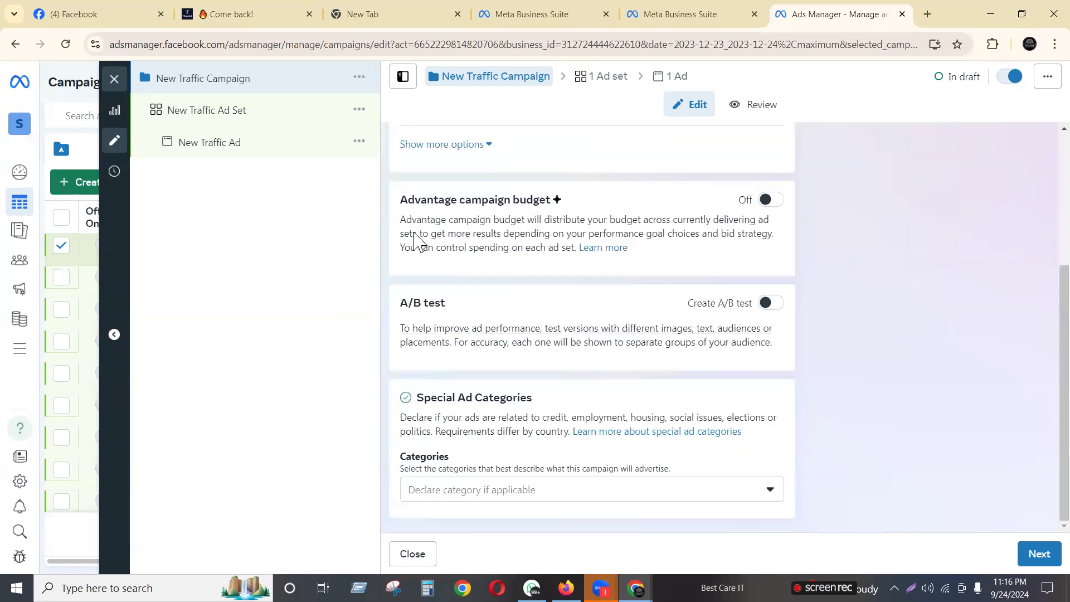
scroll(503, 286, up, 4)
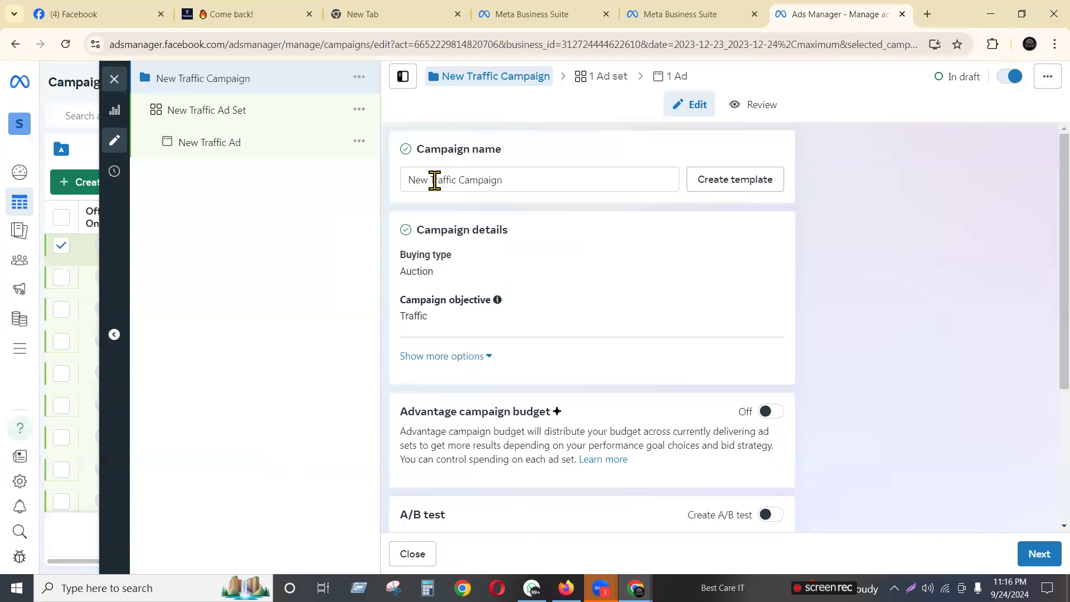
drag(455, 179, 285, 182)
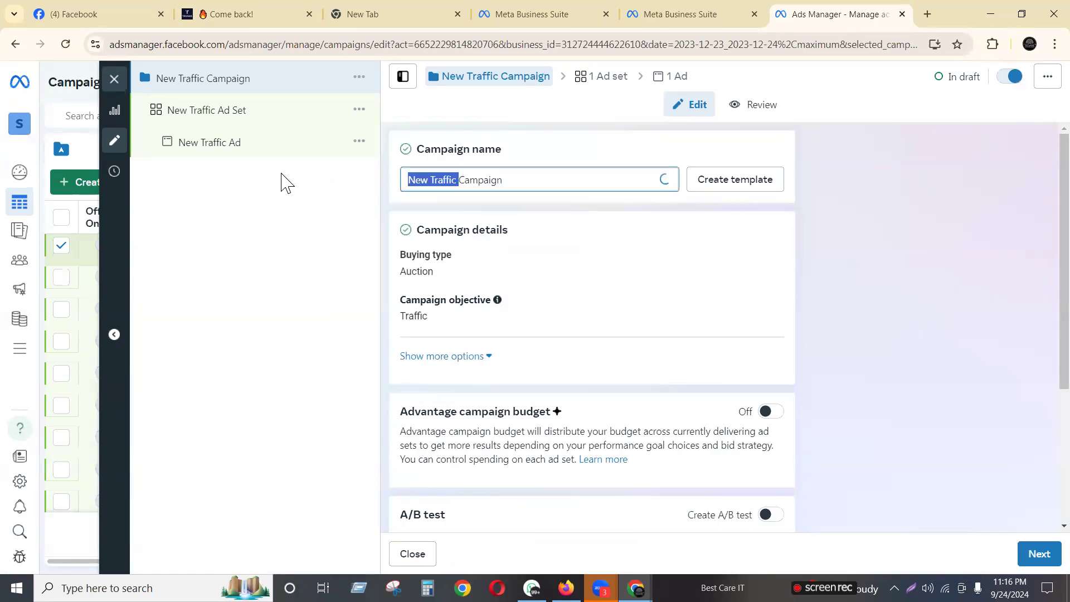
text(call)
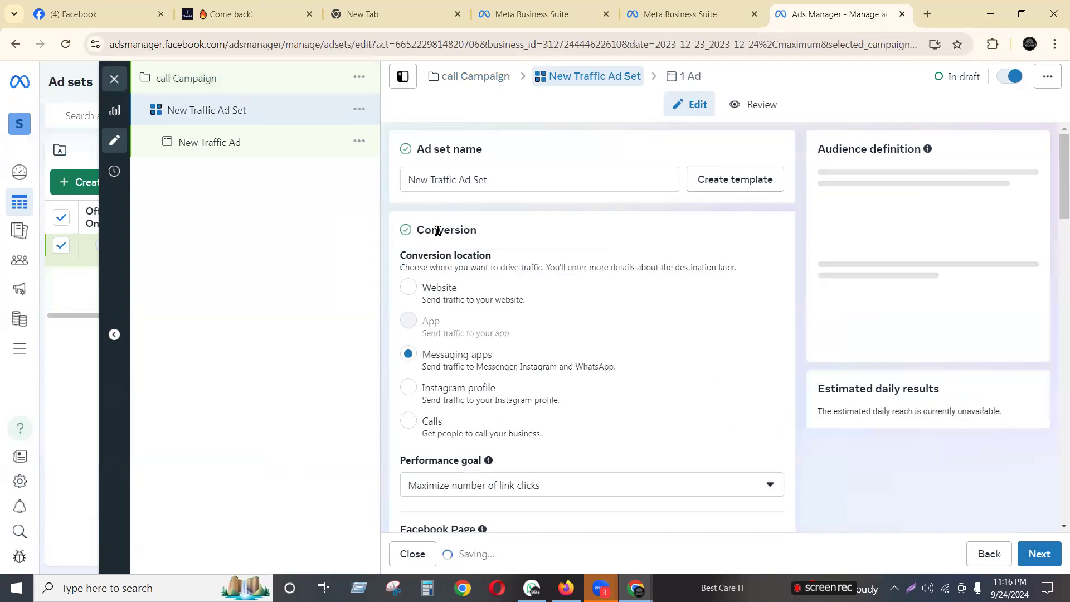
Set the ad set's conversion location to Calls and its end date to 9/30/2024
click(412, 425)
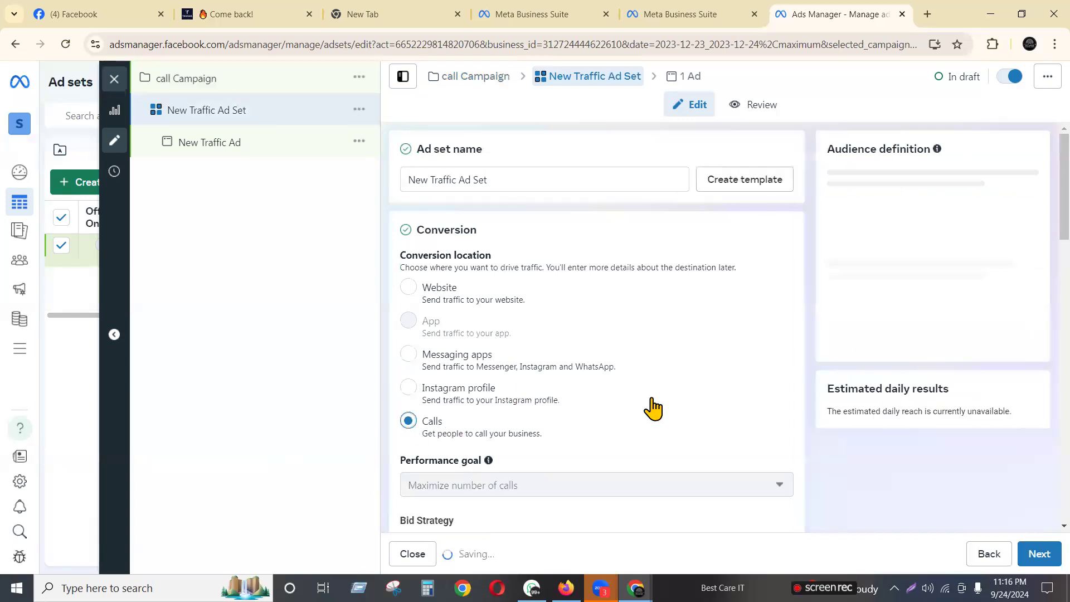
scroll(599, 404, down, 5)
scroll(598, 403, down, 3)
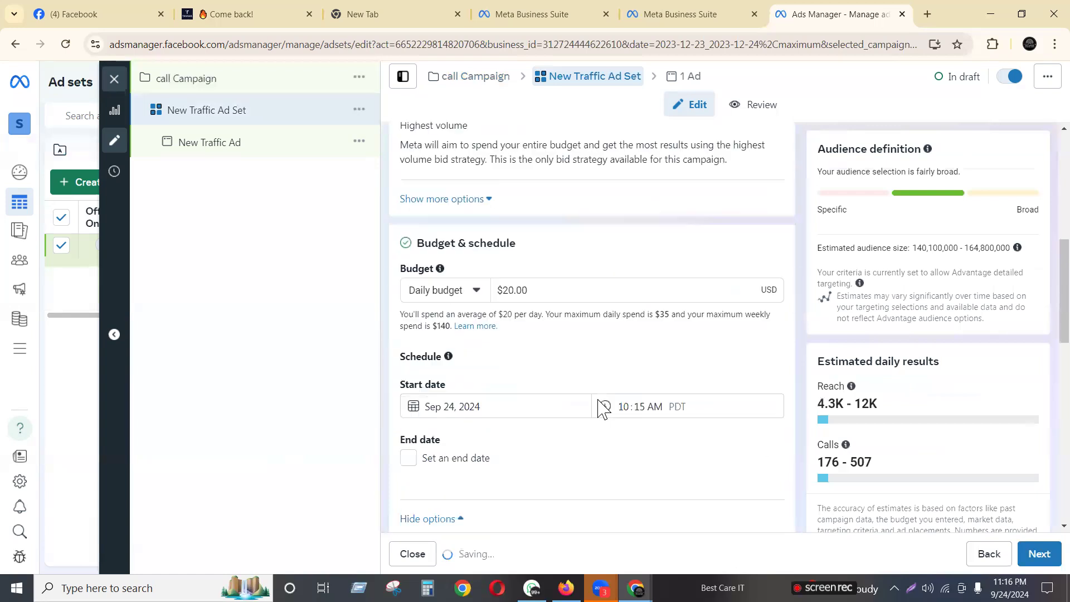
click(431, 462)
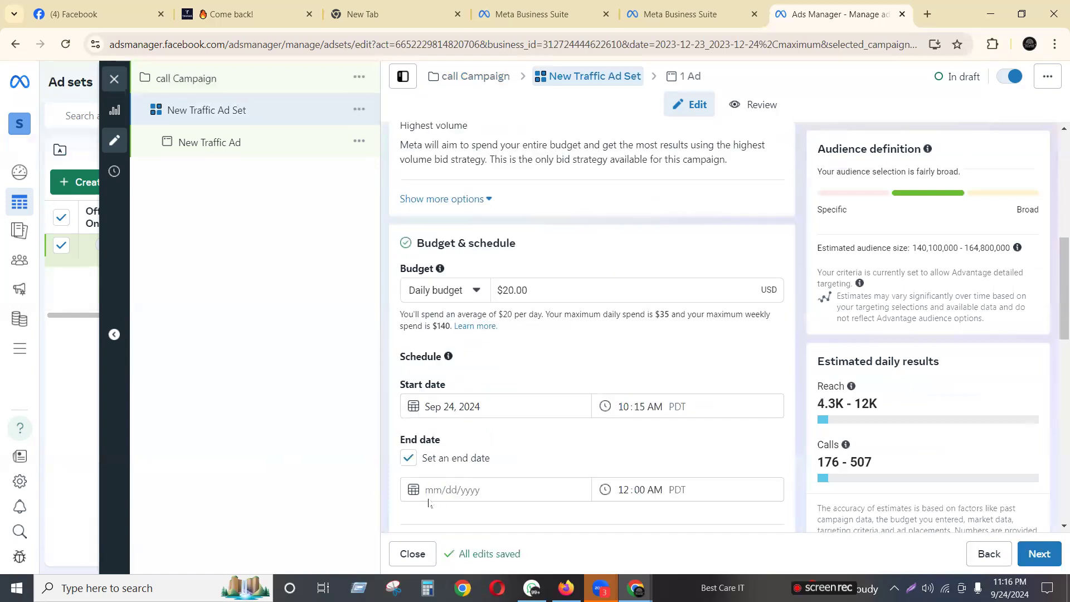
click(432, 490)
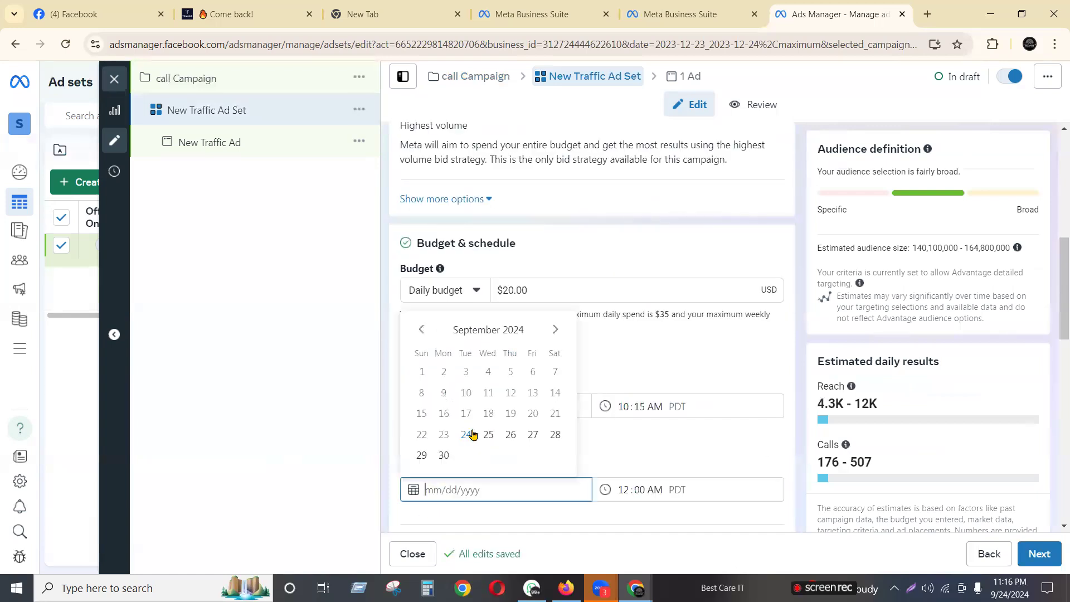
click(443, 455)
scroll(563, 466, down, 5)
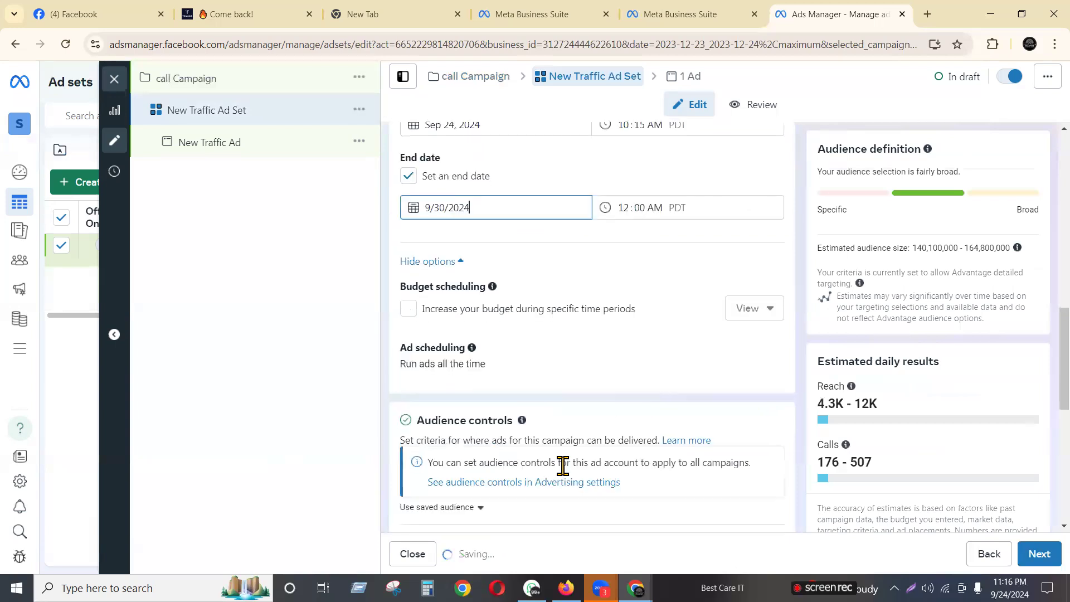
scroll(563, 466, down, 7)
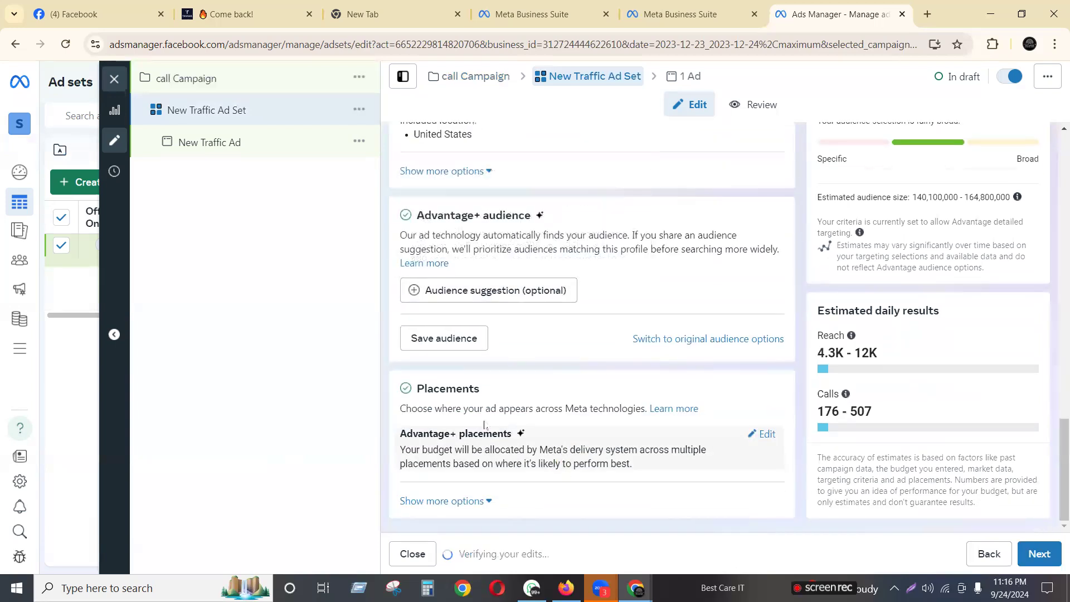
click(1036, 555)
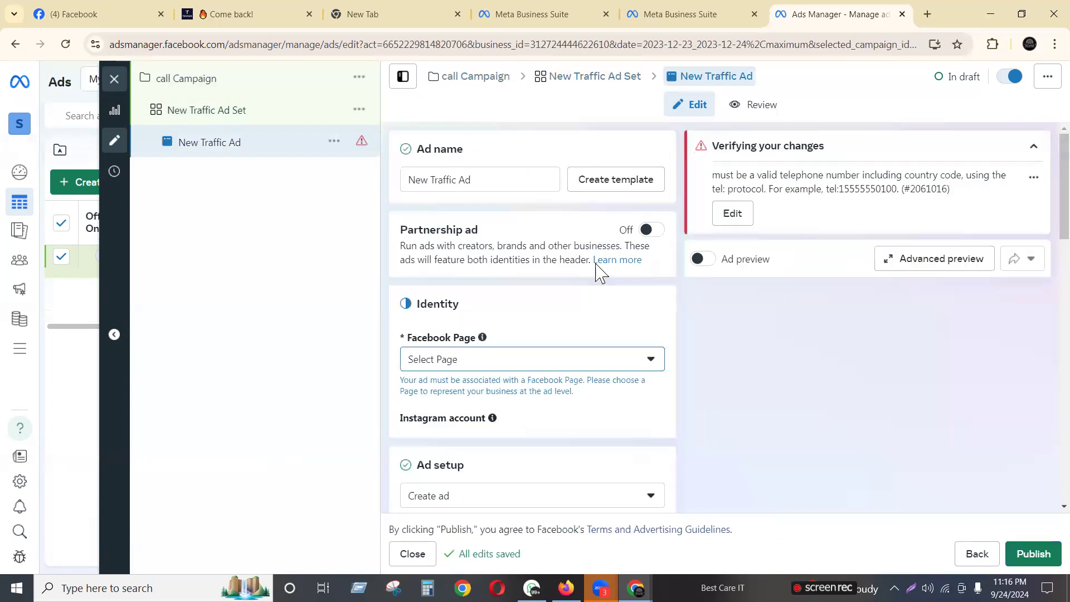
Set the ad's Facebook Page to NEW IMAGE DESIGN GROUP, found among the expanded business groups
click(543, 361)
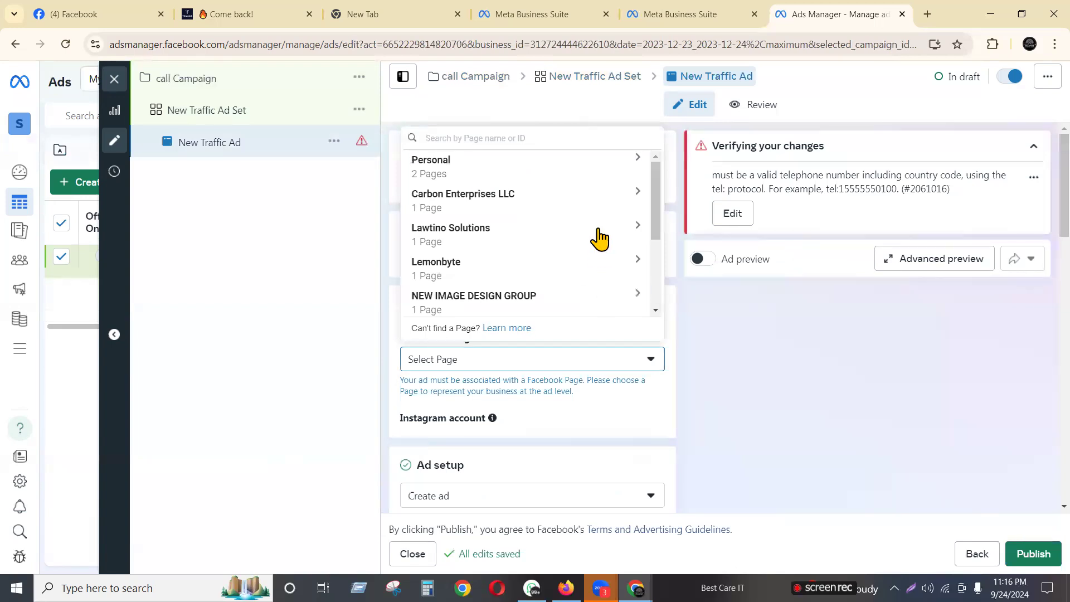
scroll(514, 209, down, 3)
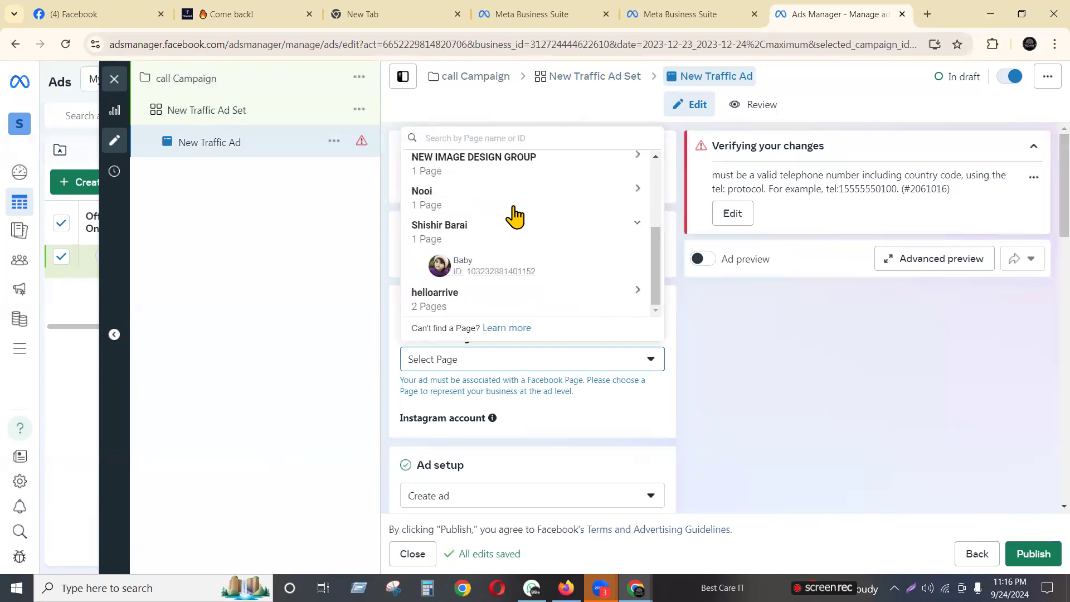
scroll(506, 267, up, 3)
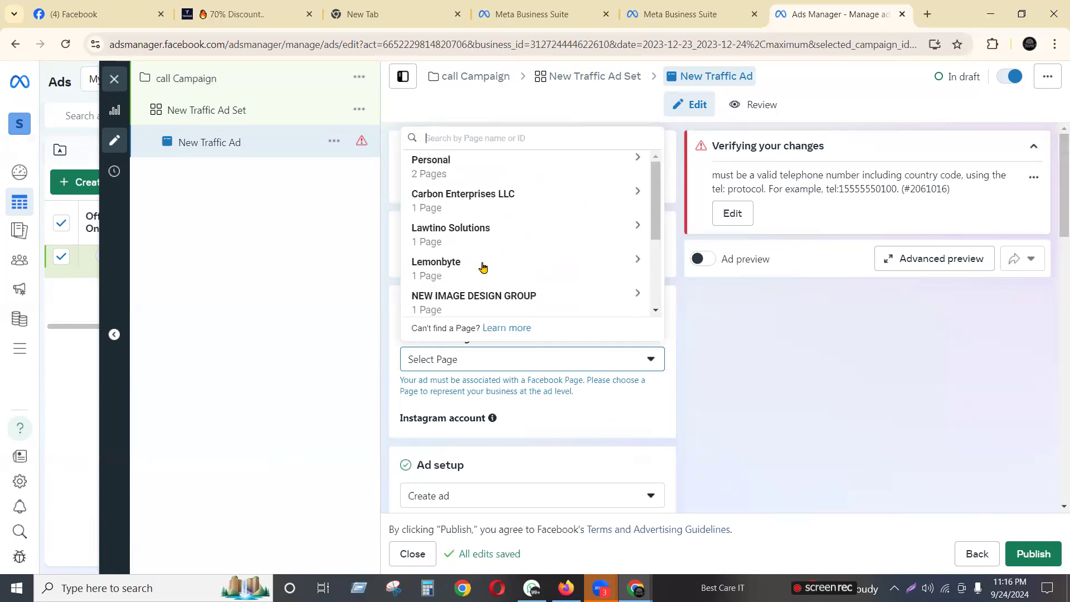
click(447, 273)
click(471, 233)
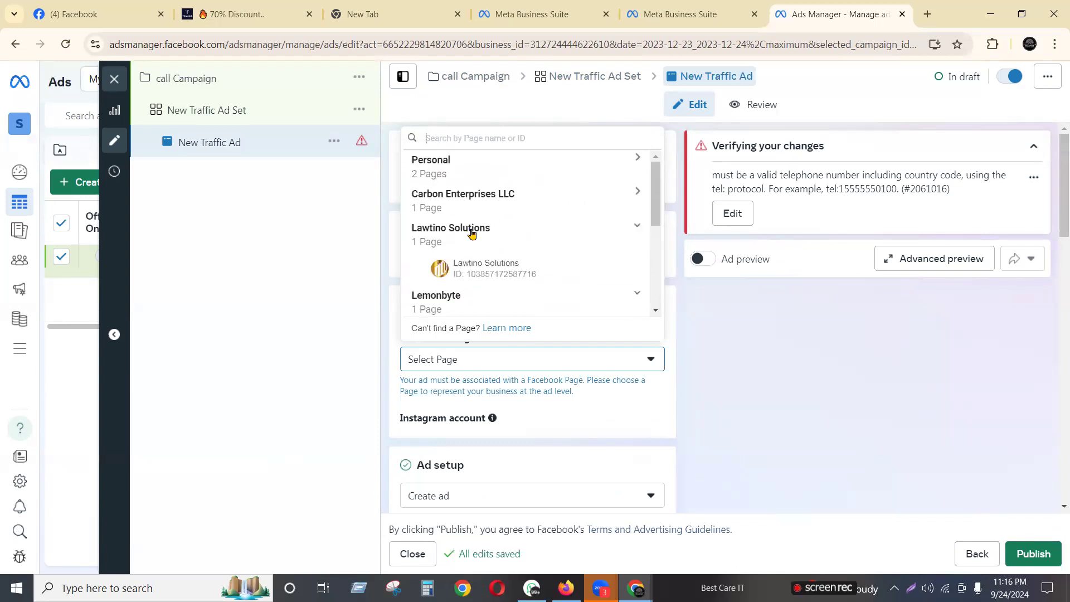
click(461, 216)
scroll(543, 209, down, 3)
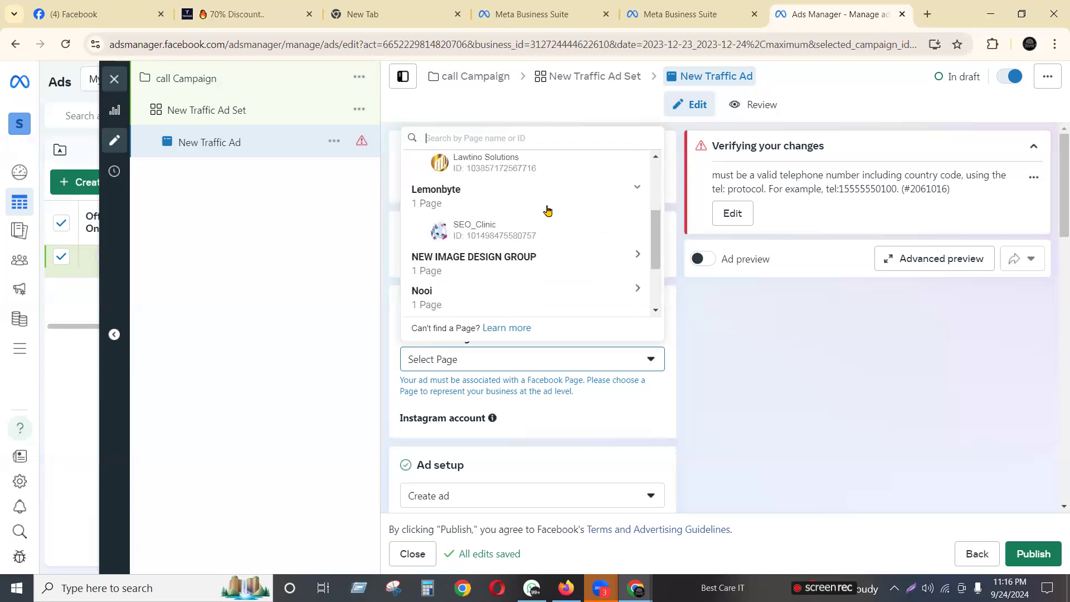
click(478, 265)
click(513, 294)
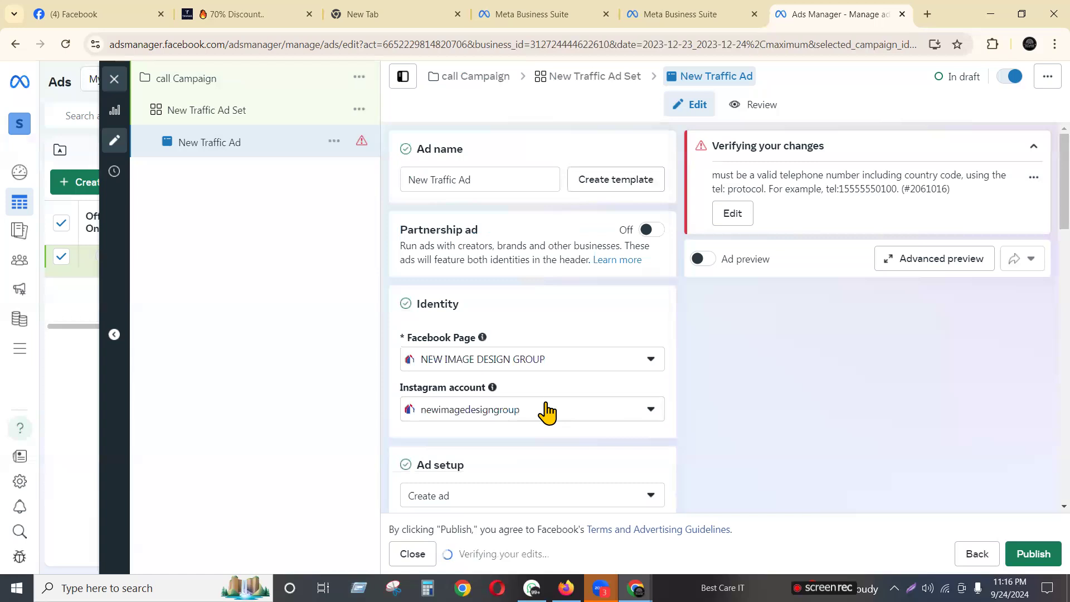
Scroll down to the Ad setup section and open its choices
scroll(591, 341, down, 5)
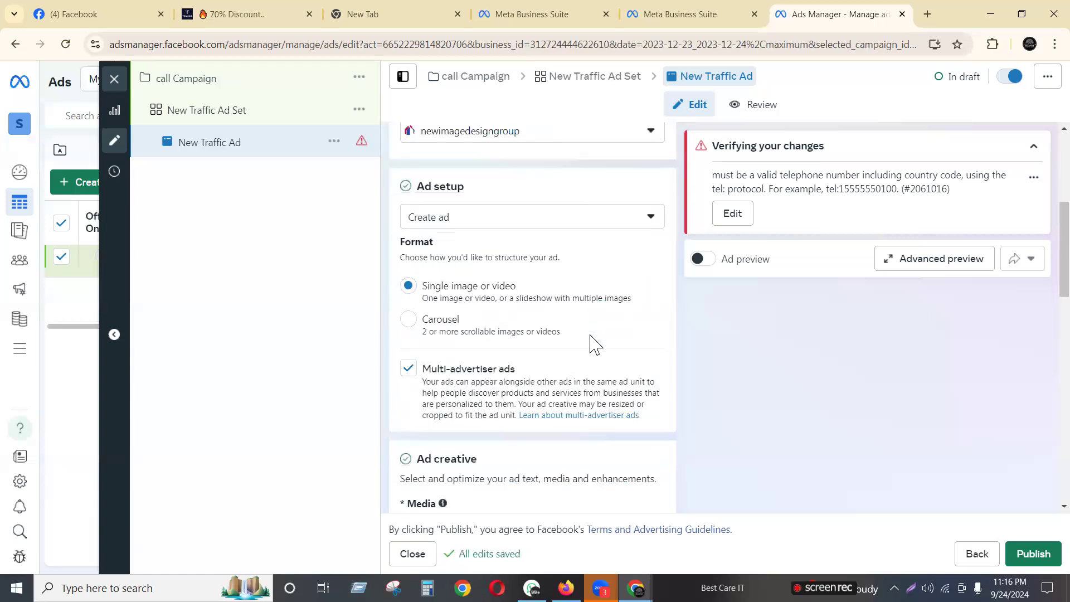
scroll(592, 344, down, 3)
scroll(590, 335, up, 5)
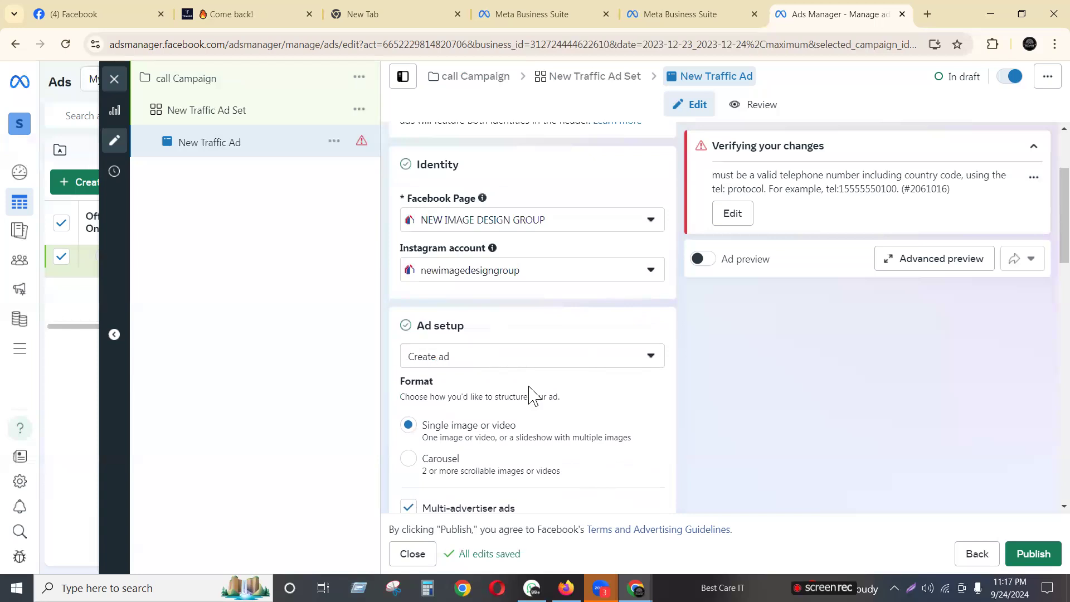
scroll(530, 397, down, 3)
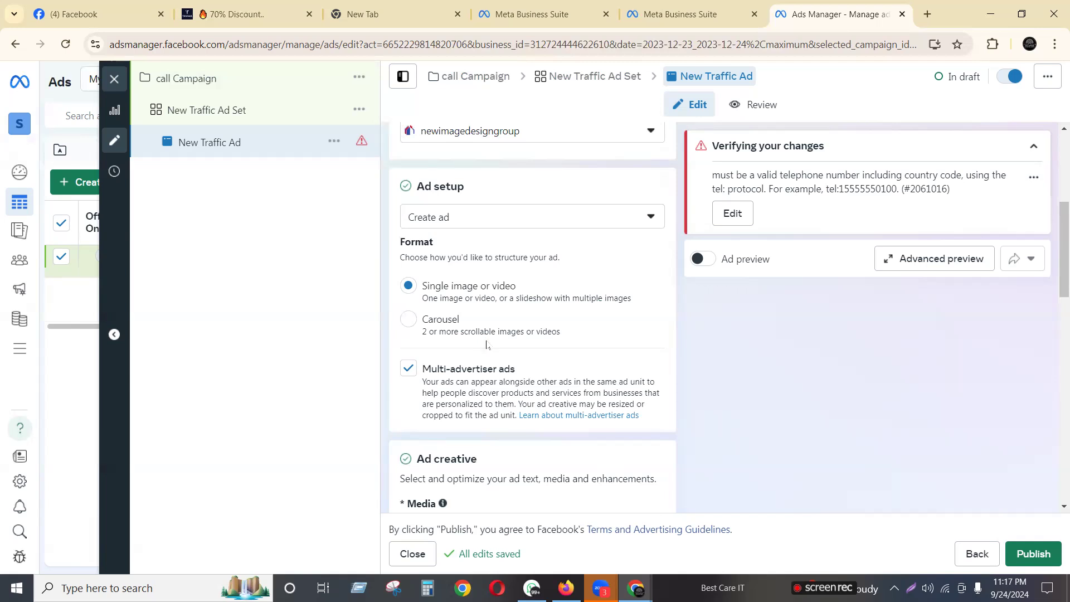
click(448, 216)
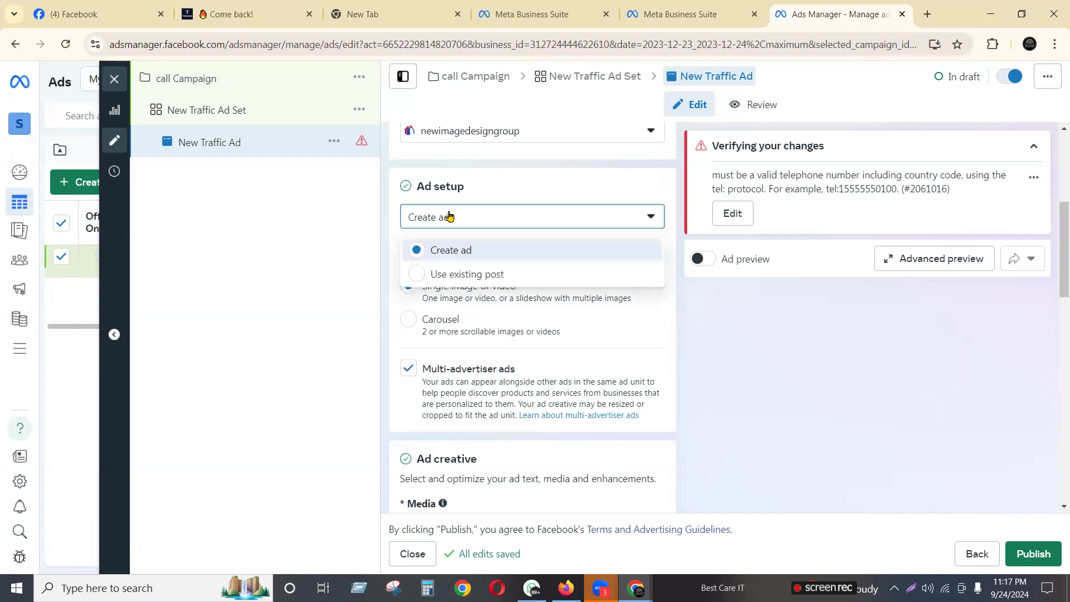
Switch Ad setup to Use existing post and select the 'Proud to say we have been serving South Florida' post
click(446, 275)
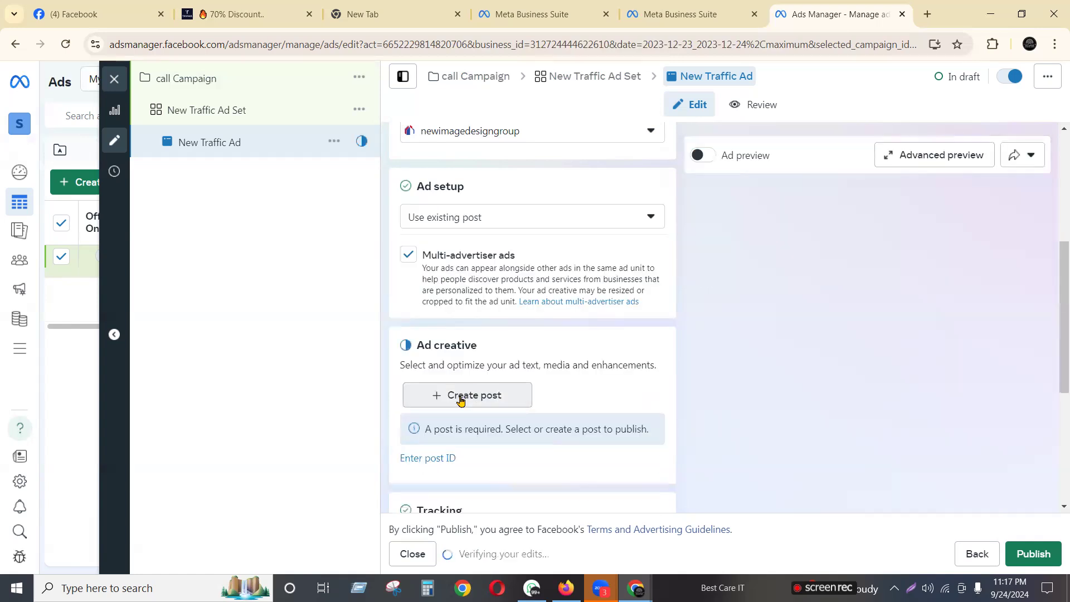
click(460, 398)
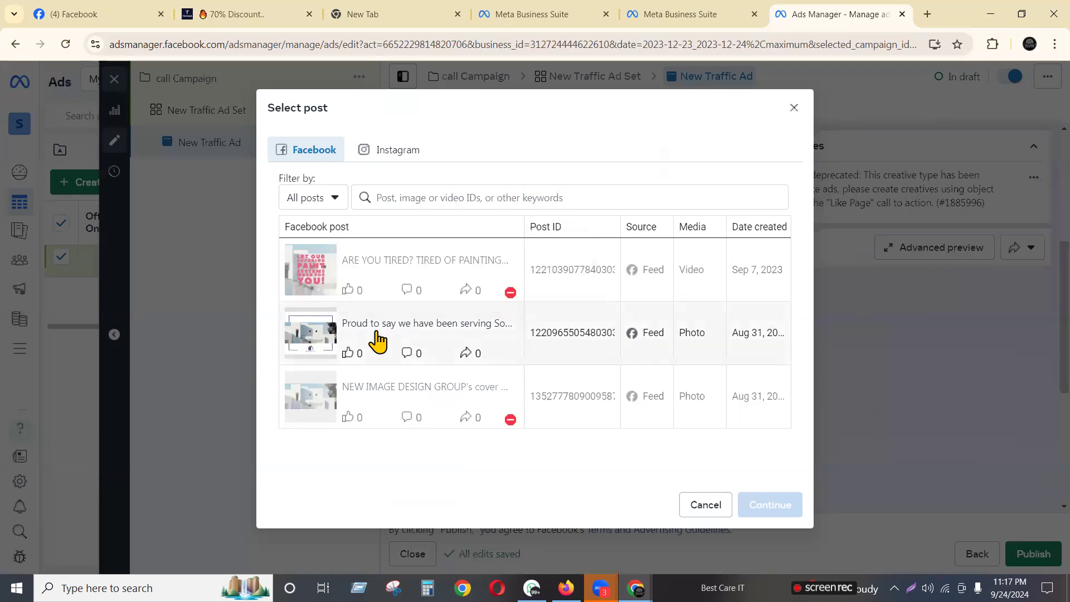
click(378, 339)
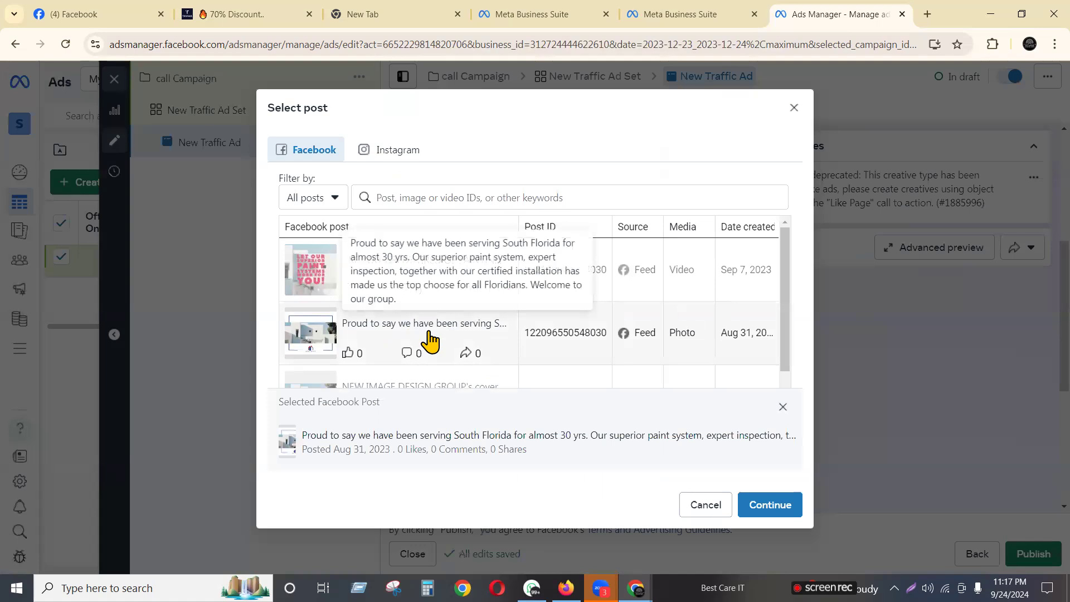
click(429, 338)
click(422, 324)
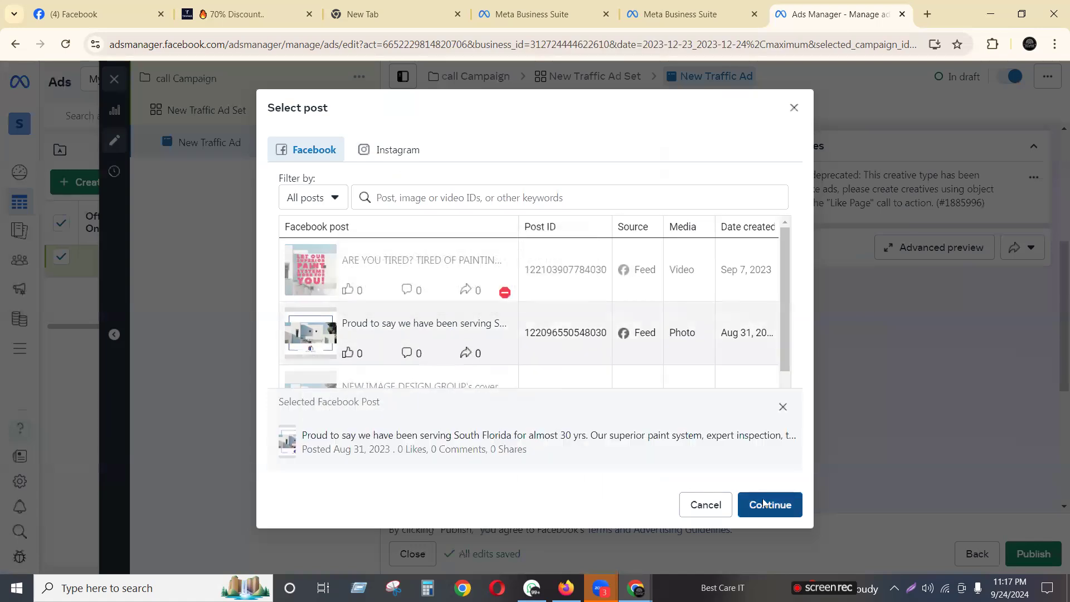
click(763, 503)
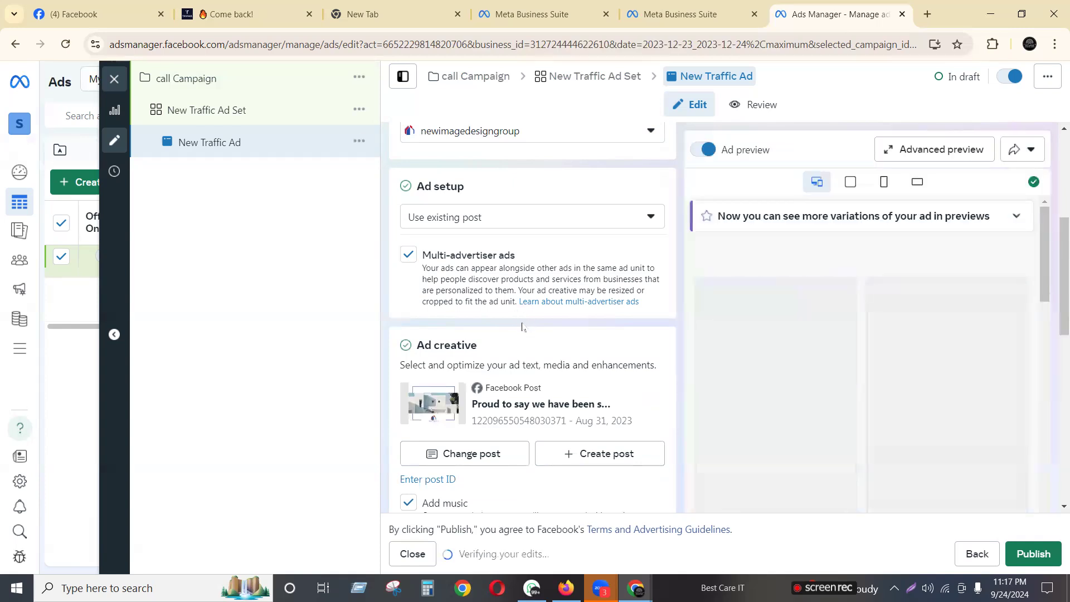
scroll(522, 327, down, 7)
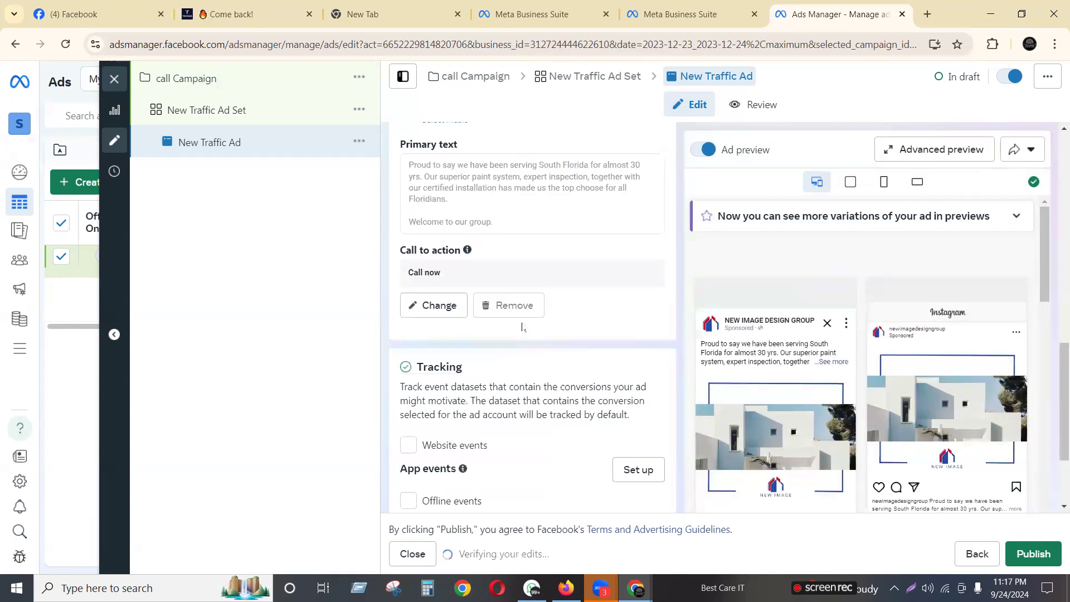
scroll(522, 324, down, 2)
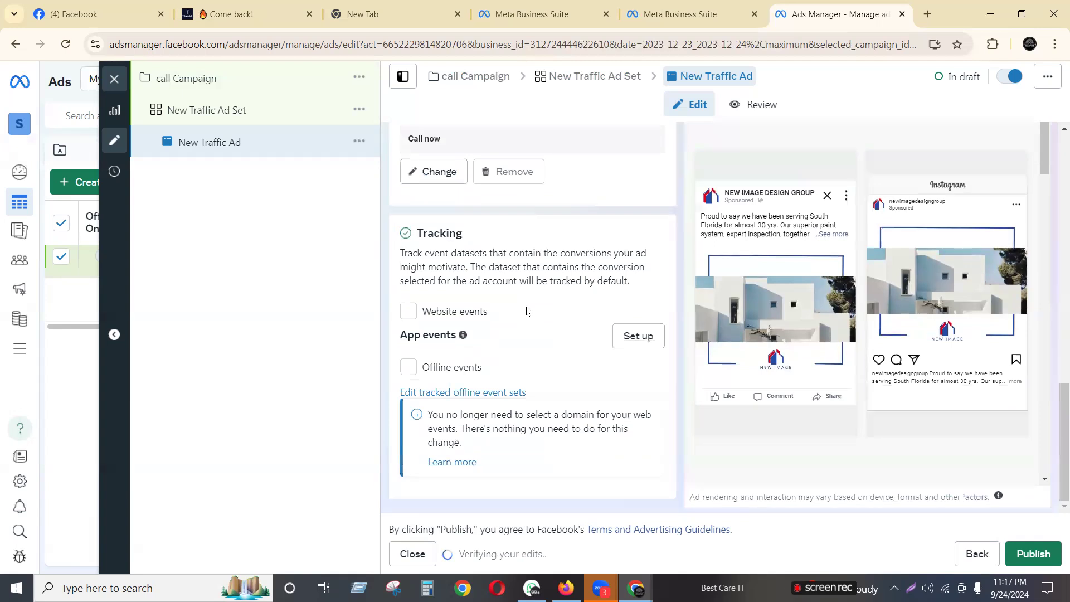
scroll(526, 311, up, 2)
scroll(524, 306, up, 2)
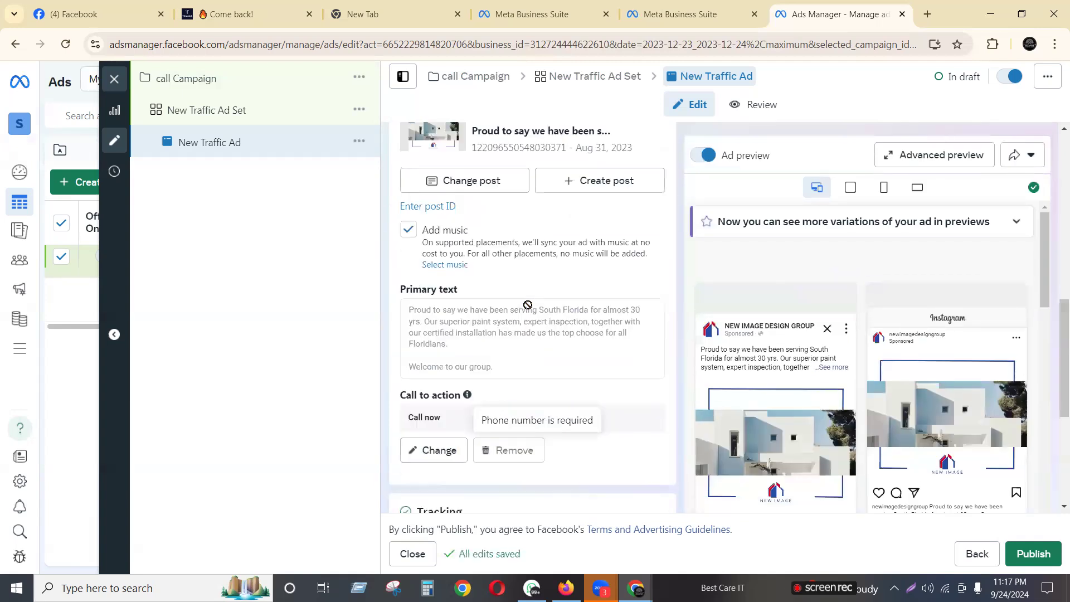
scroll(526, 311, up, 2)
scroll(530, 309, down, 2)
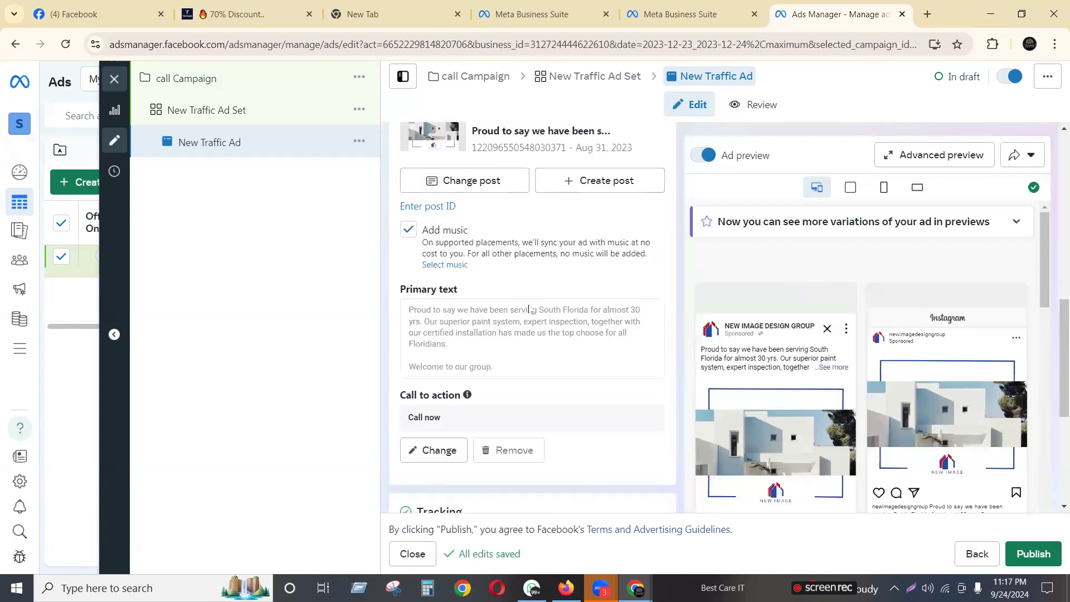
scroll(530, 310, down, 2)
Set the Call now country code to +880 Bangladesh, enter the business phone number, and close the dialog
click(438, 316)
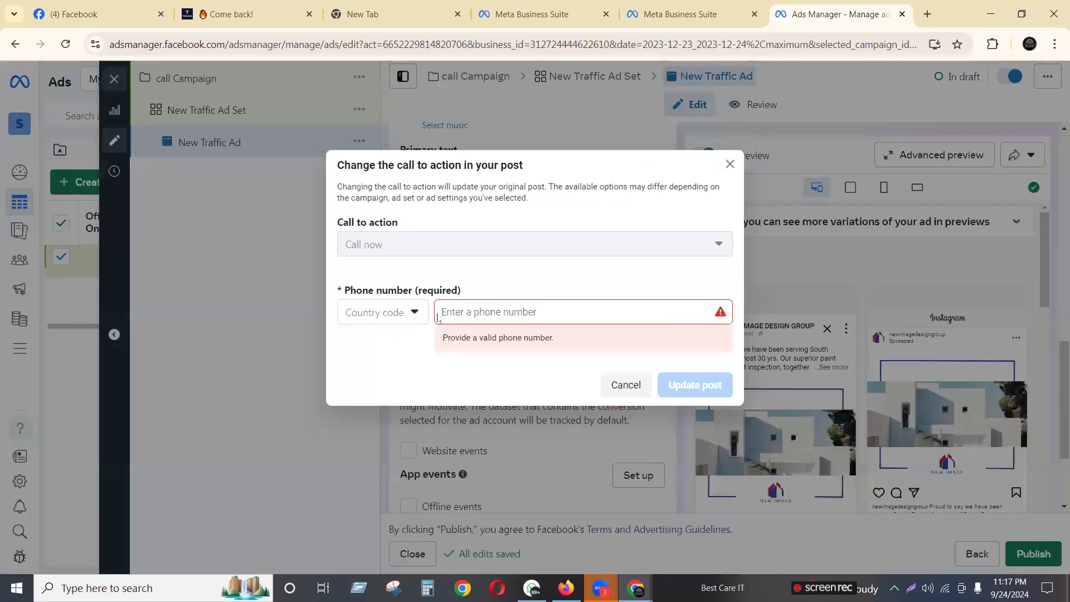
click(496, 311)
click(410, 312)
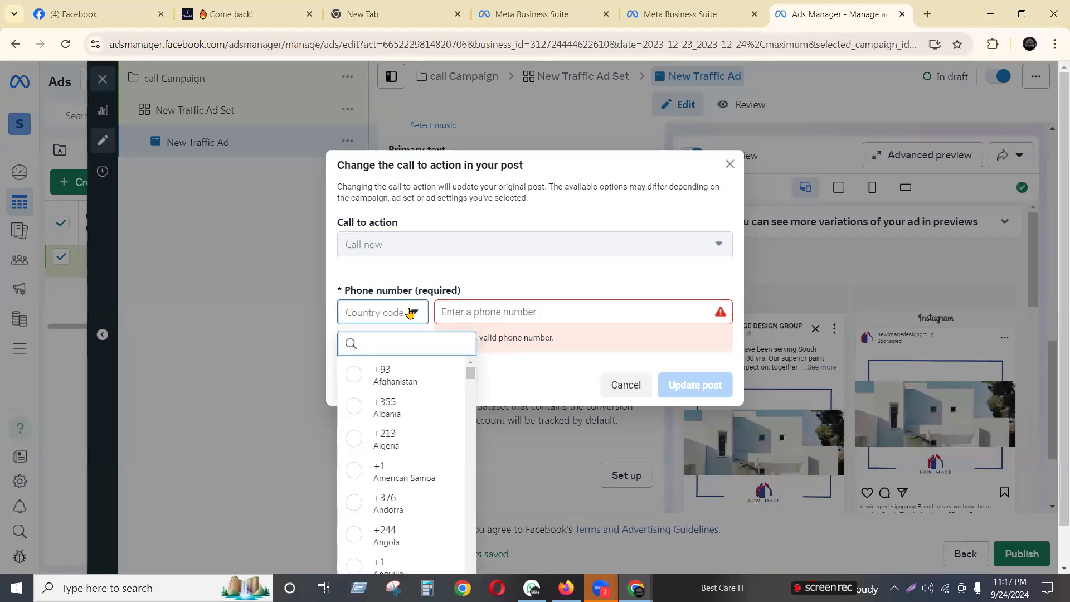
text(bang)
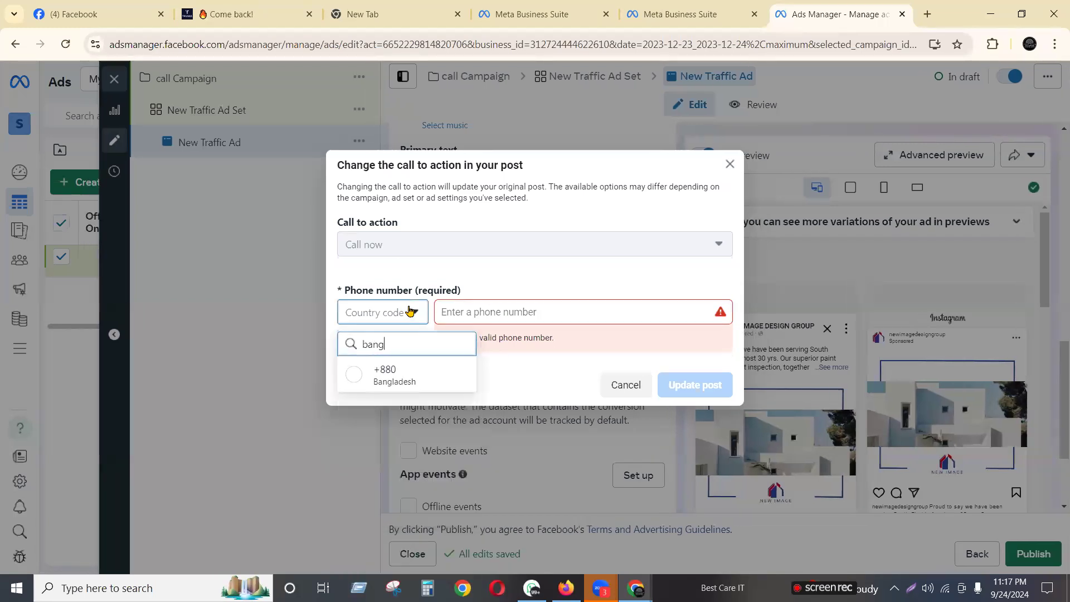
click(411, 377)
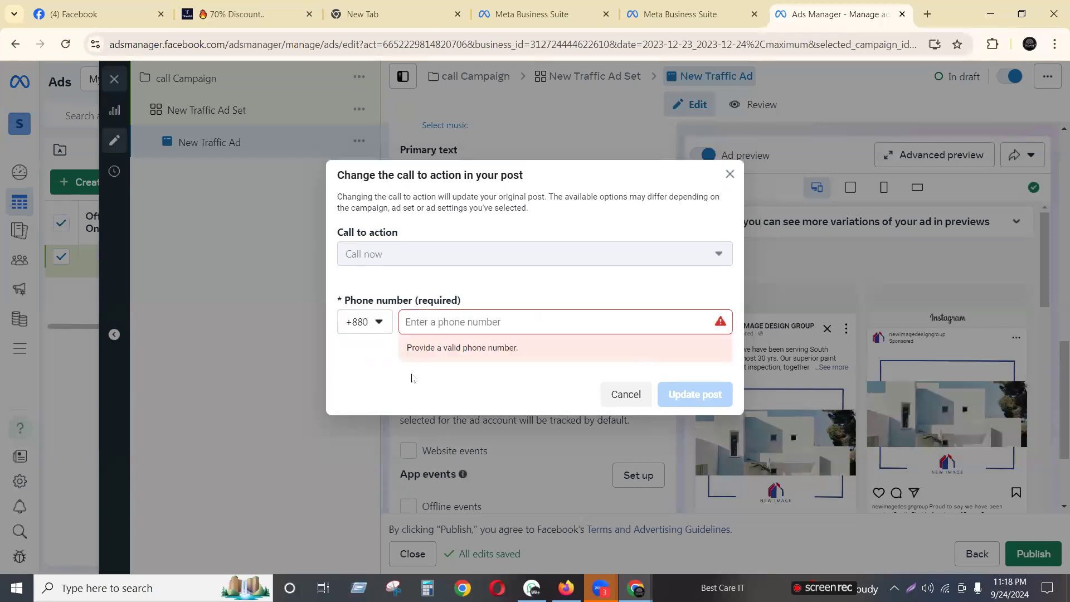
click(495, 318)
text(0)
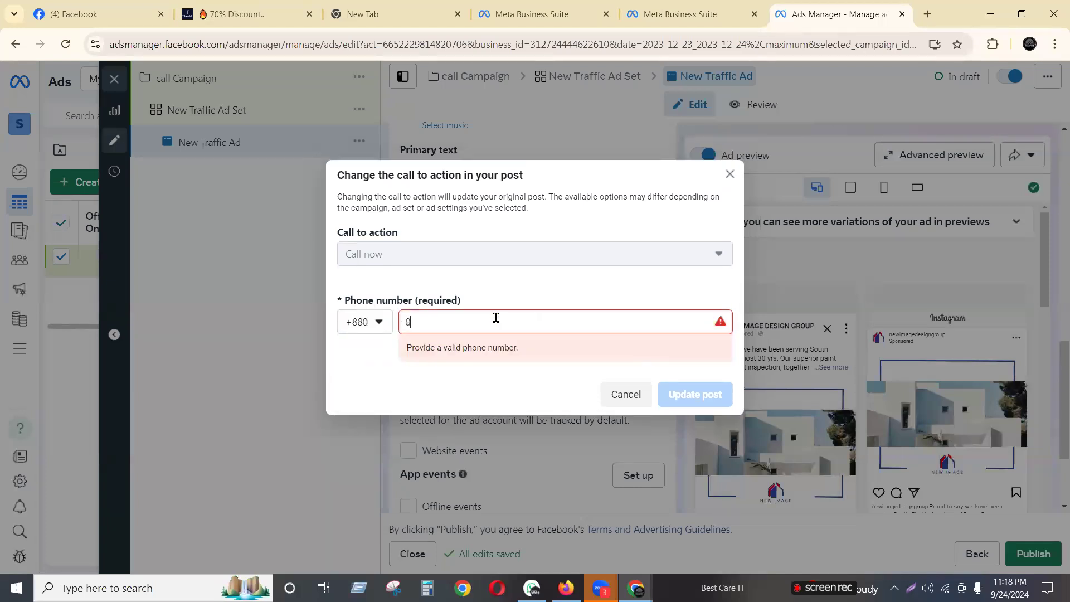
key(BackSpace)
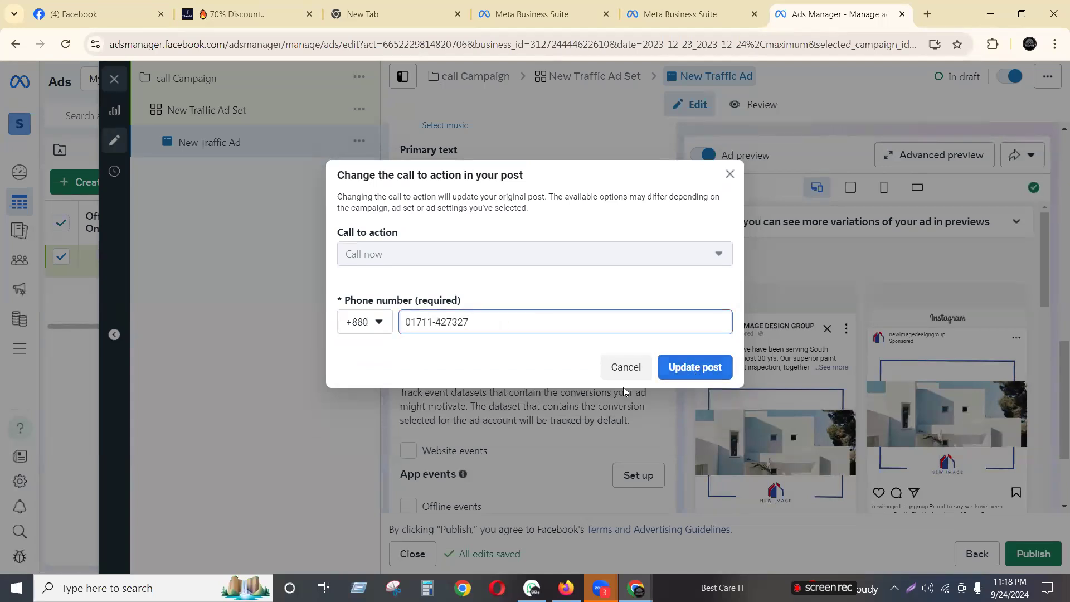
click(726, 184)
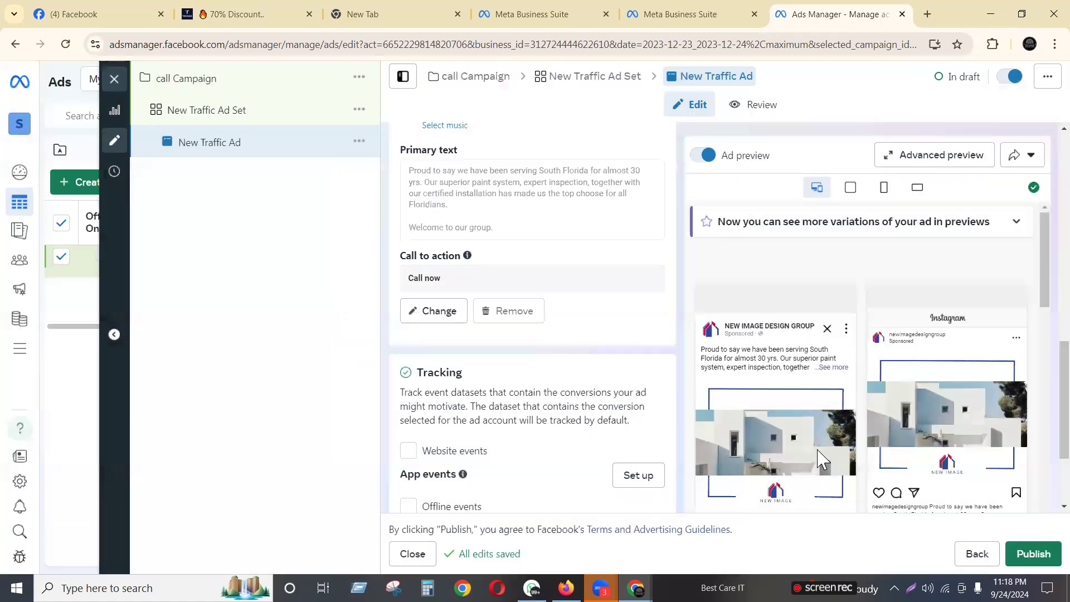
scroll(766, 419, down, 3)
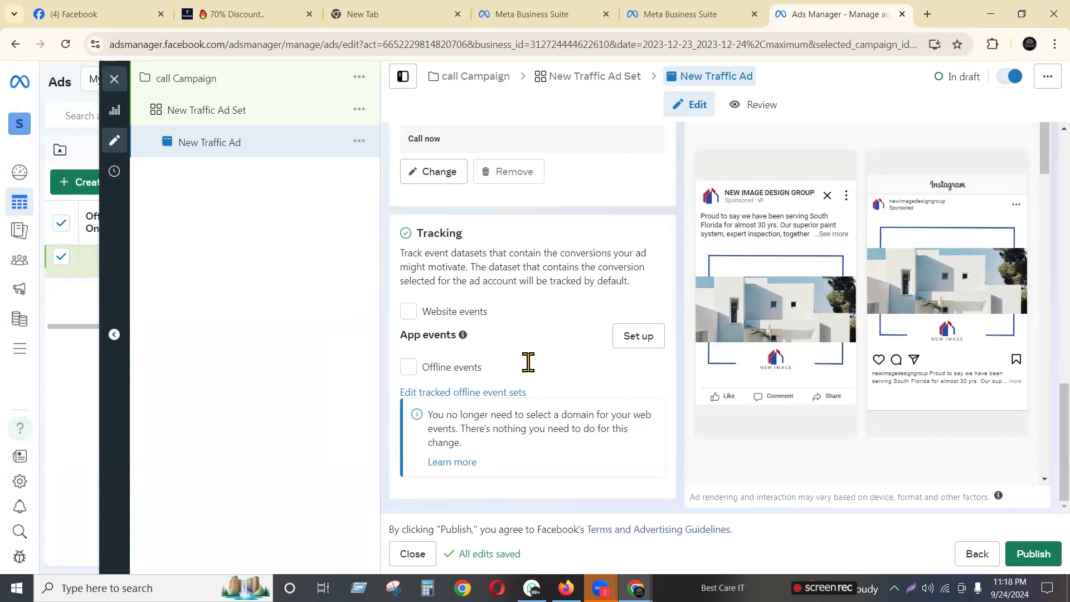
scroll(526, 362, up, 5)
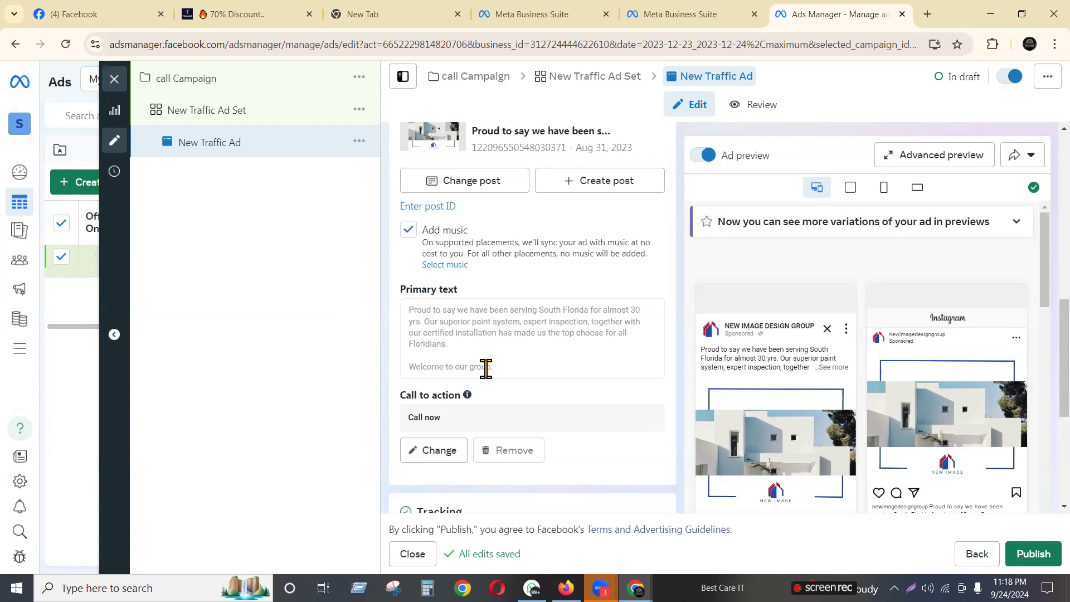
scroll(518, 351, up, 5)
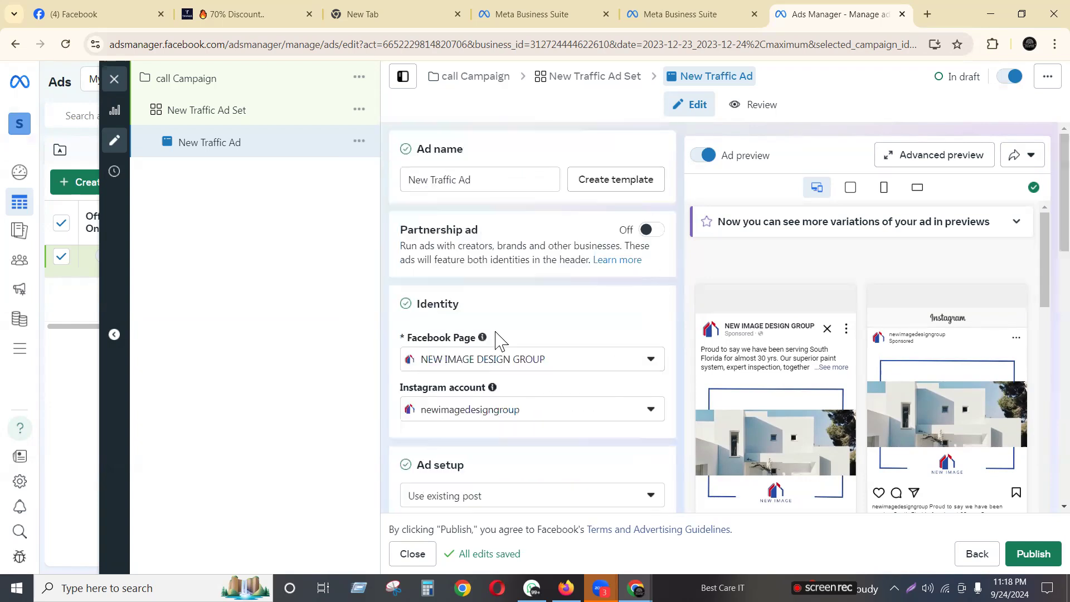
Choose Baby as the ad's Facebook Page and check the Instagram account options
click(528, 363)
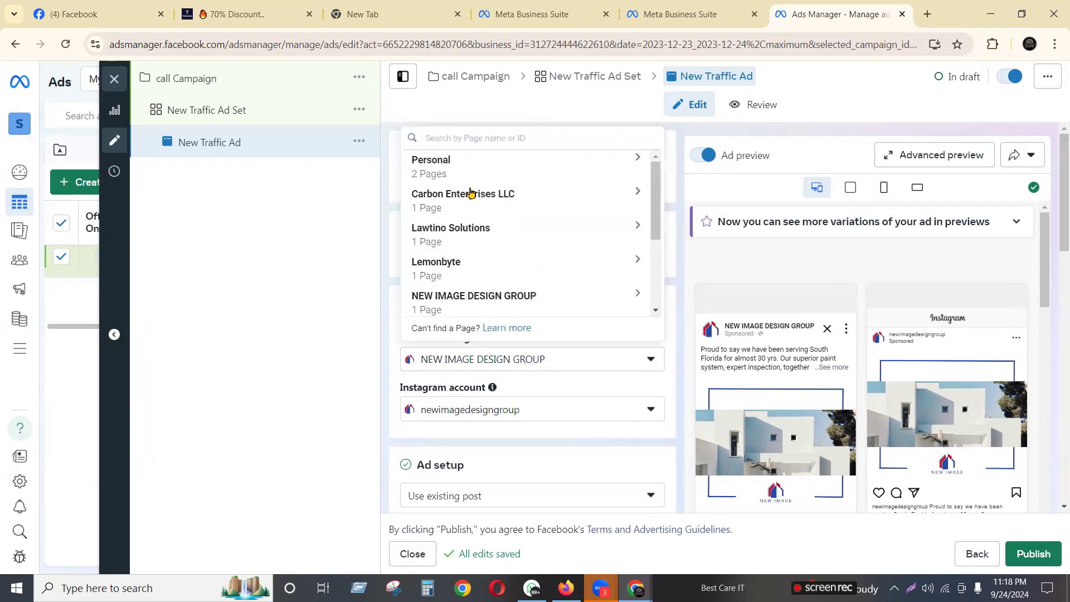
scroll(509, 229, down, 3)
click(484, 259)
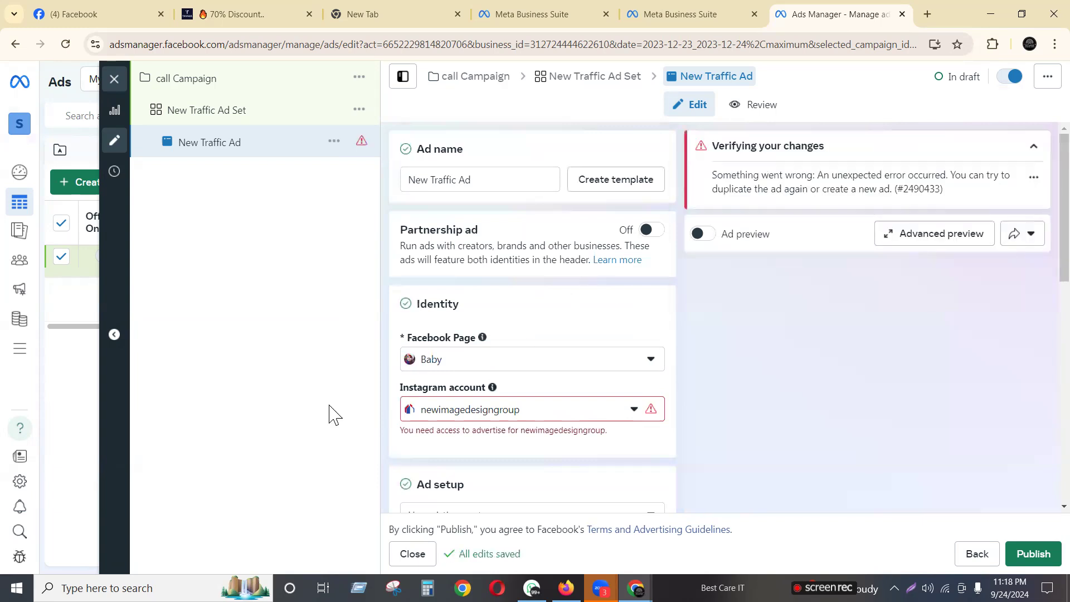
click(500, 411)
click(494, 471)
click(570, 413)
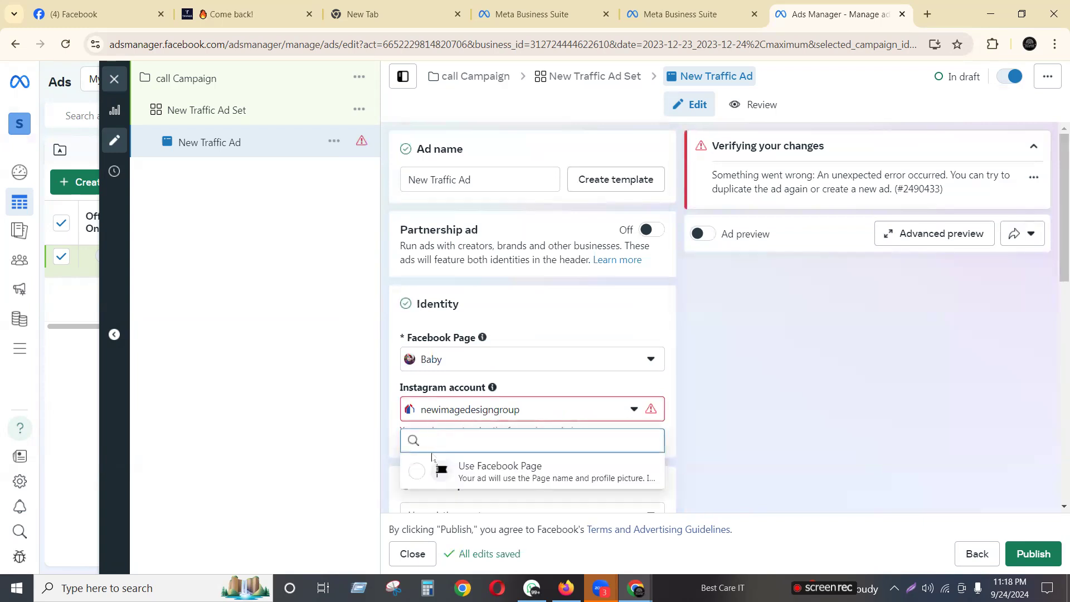
click(419, 478)
Reconfirm Baby under the helloarrive page group, then reload the ad editor page
click(495, 369)
click(504, 362)
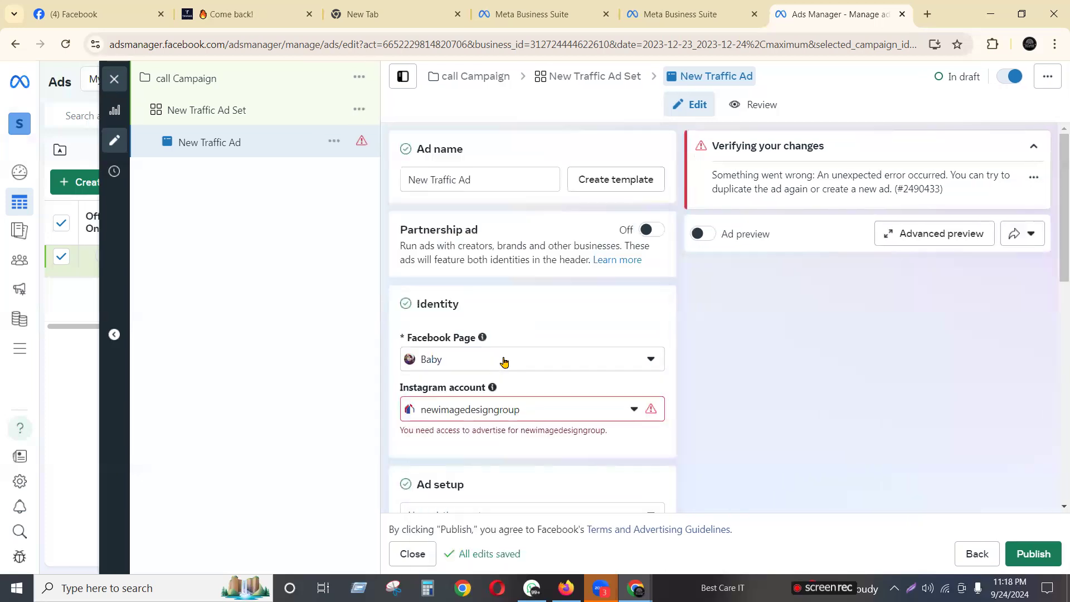
click(504, 362)
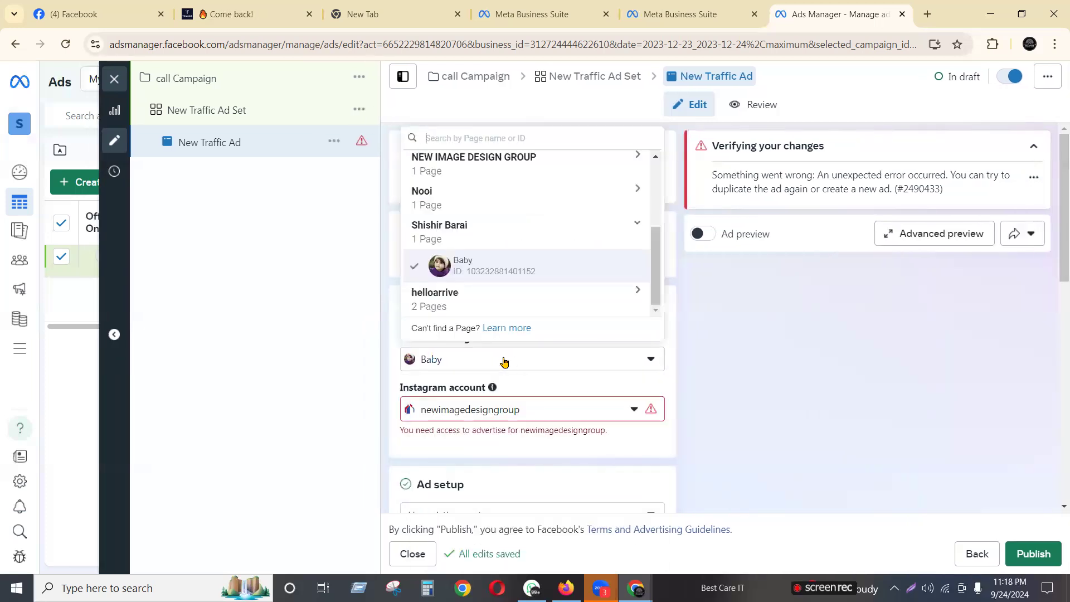
click(440, 305)
click(460, 270)
click(535, 361)
drag(659, 286, 659, 228)
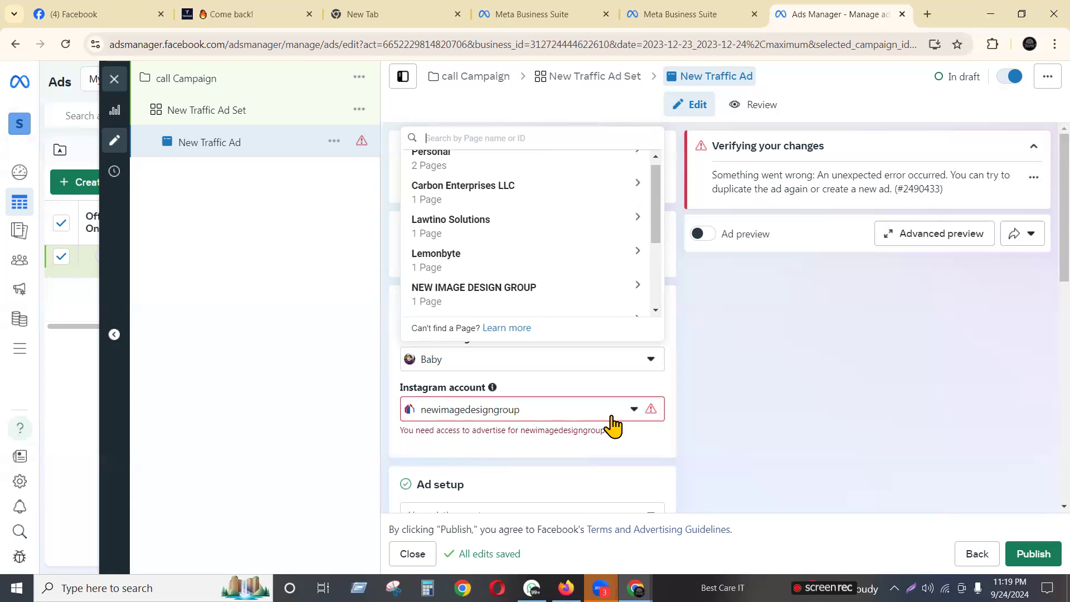
click(66, 44)
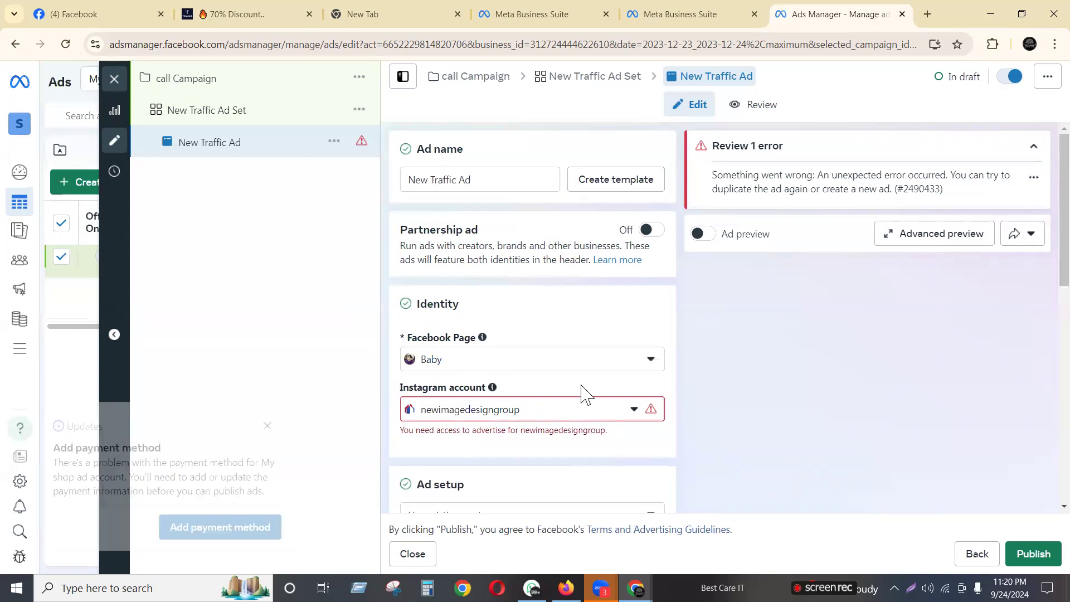
In New Traffic Ad Set, dismiss the payment notice, reset the start date to today, and continue
click(226, 112)
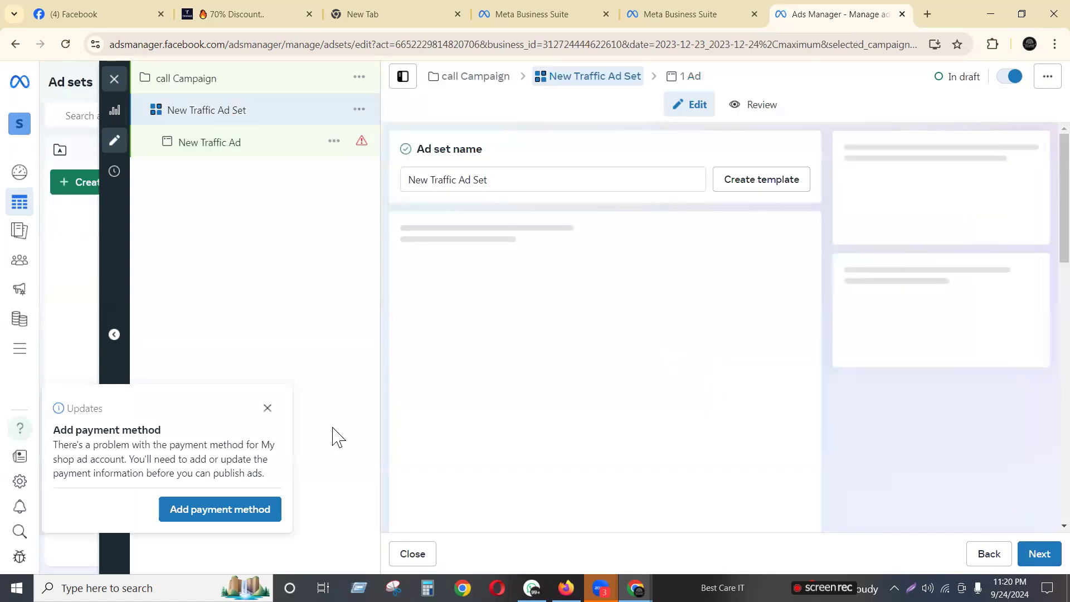
click(267, 409)
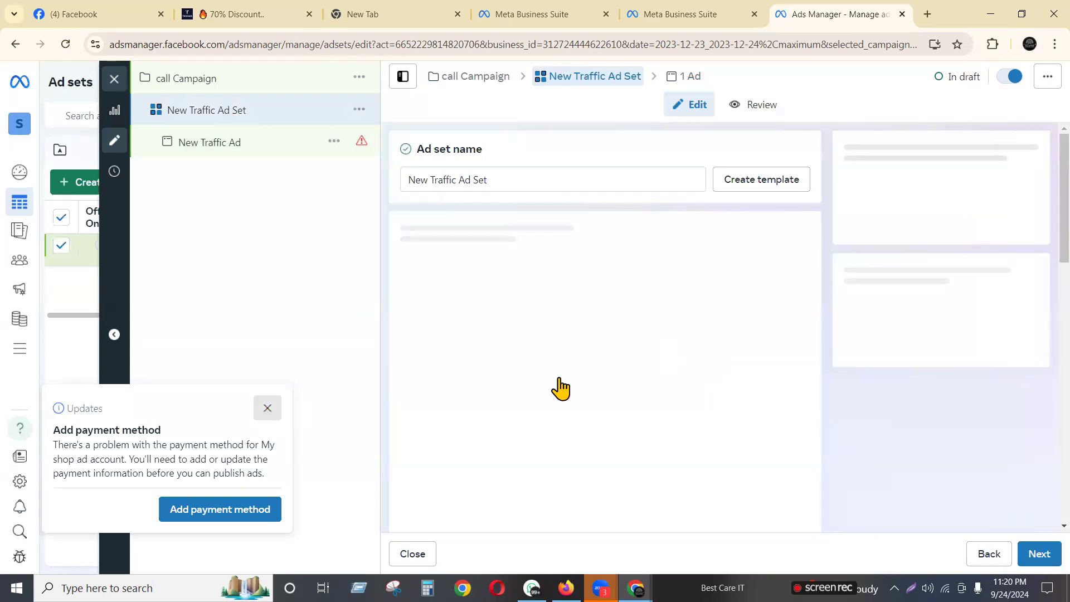
scroll(605, 387, down, 5)
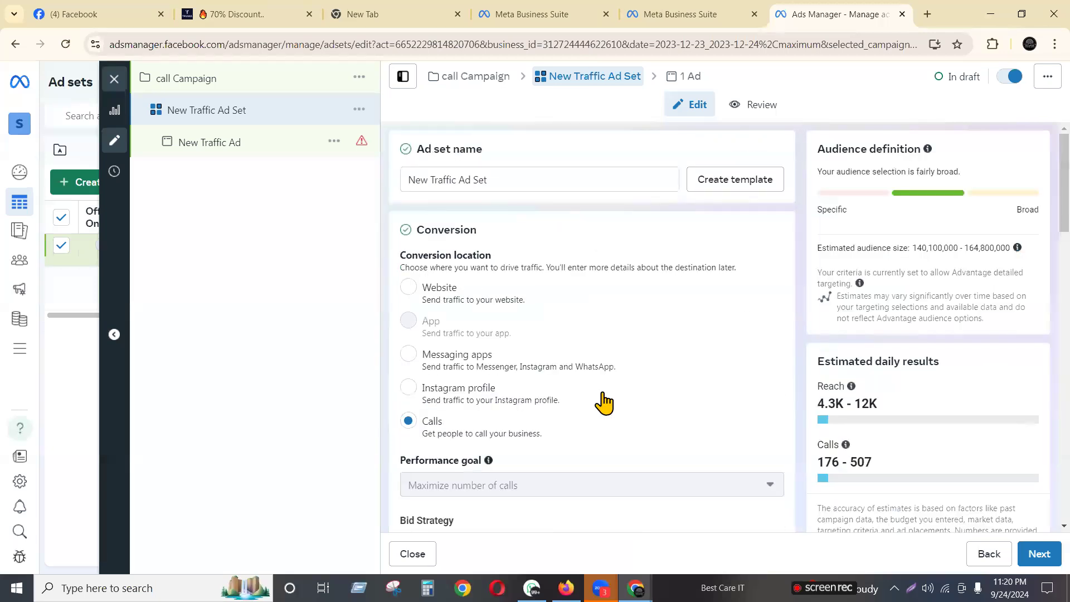
scroll(795, 375, down, 6)
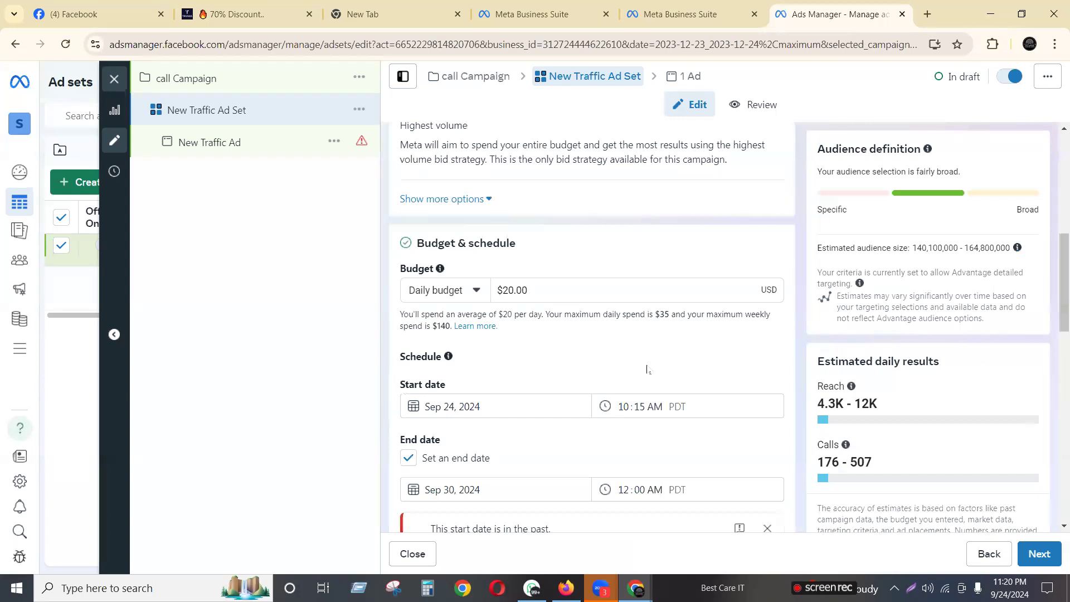
scroll(659, 407, down, 5)
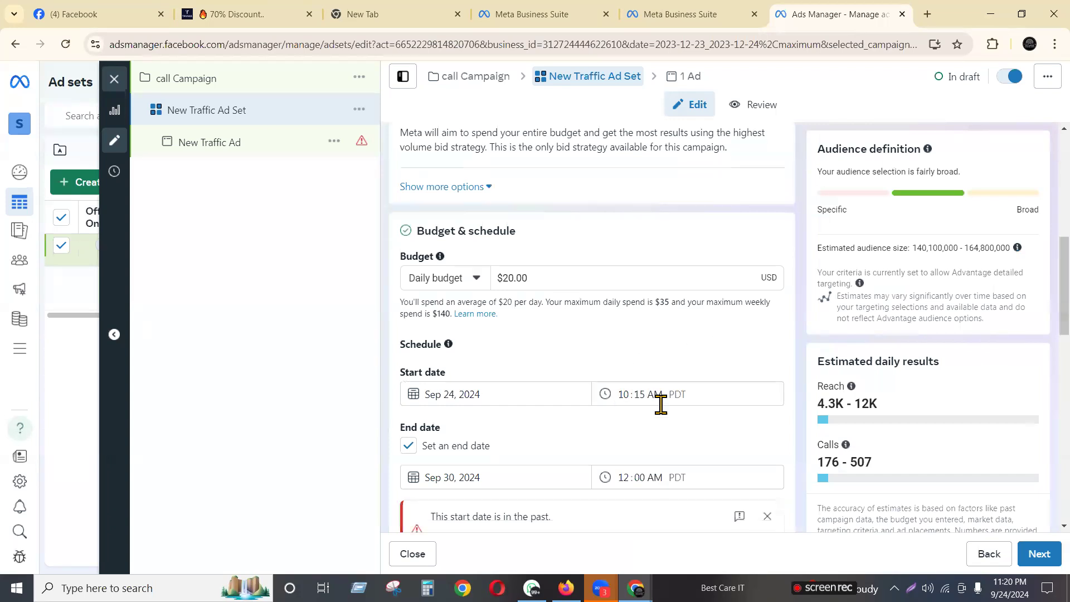
click(494, 272)
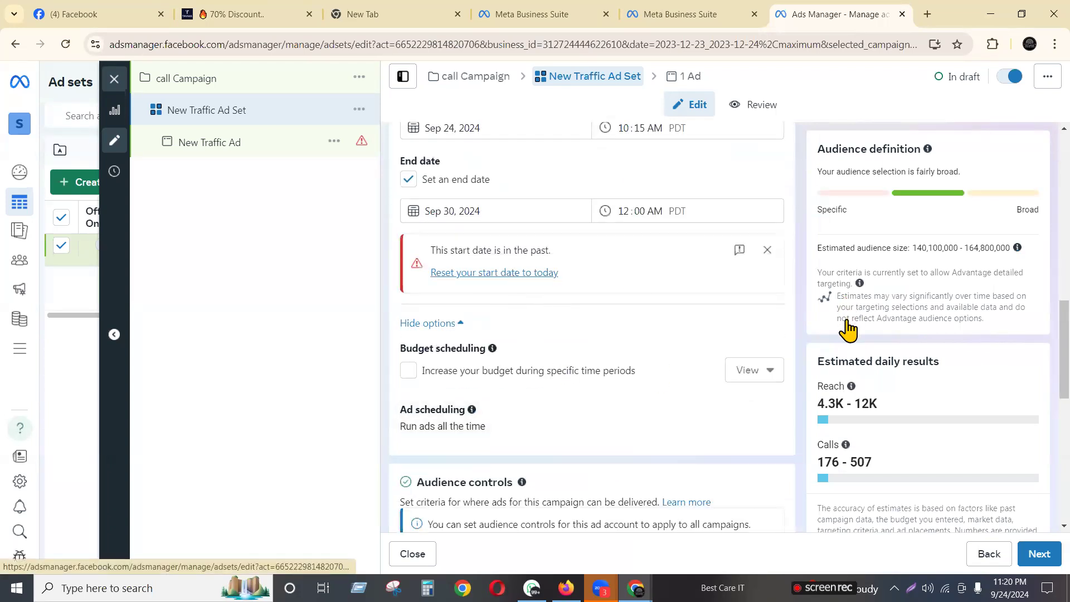
scroll(591, 421, down, 5)
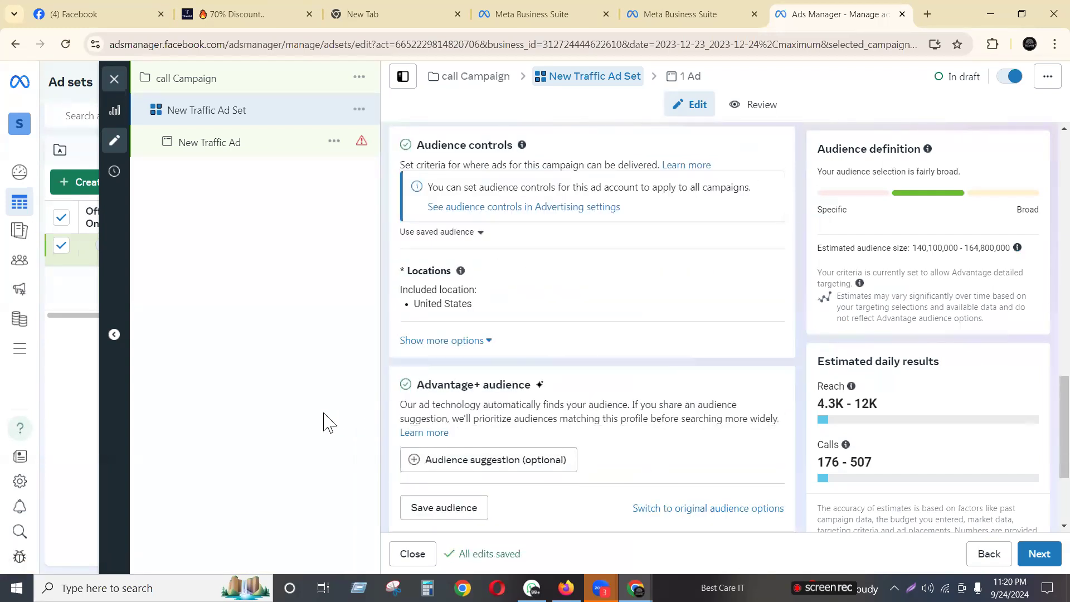
scroll(715, 355, down, 3)
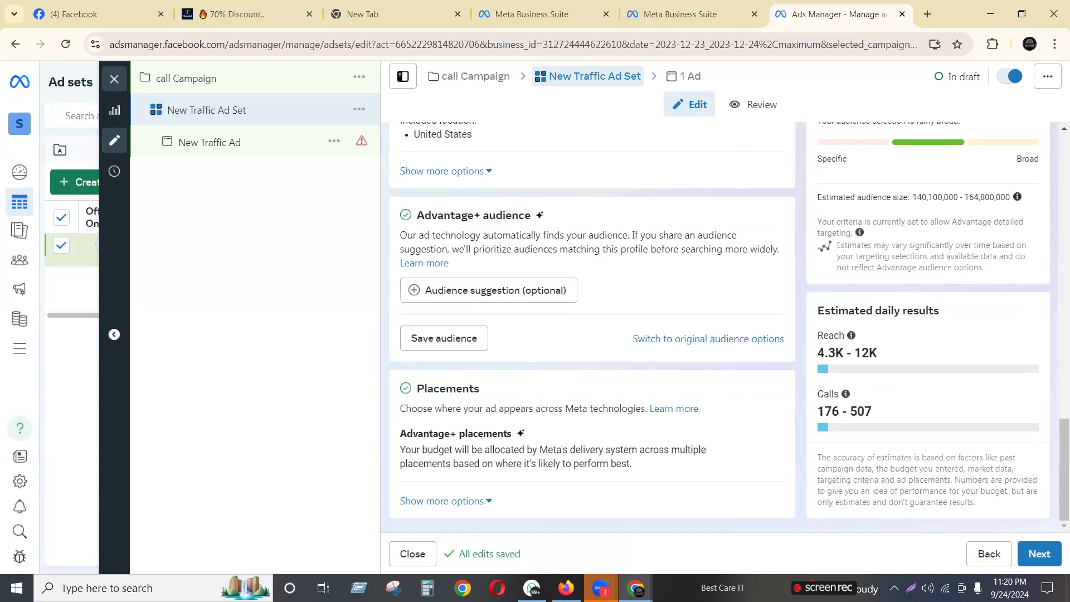
click(1041, 553)
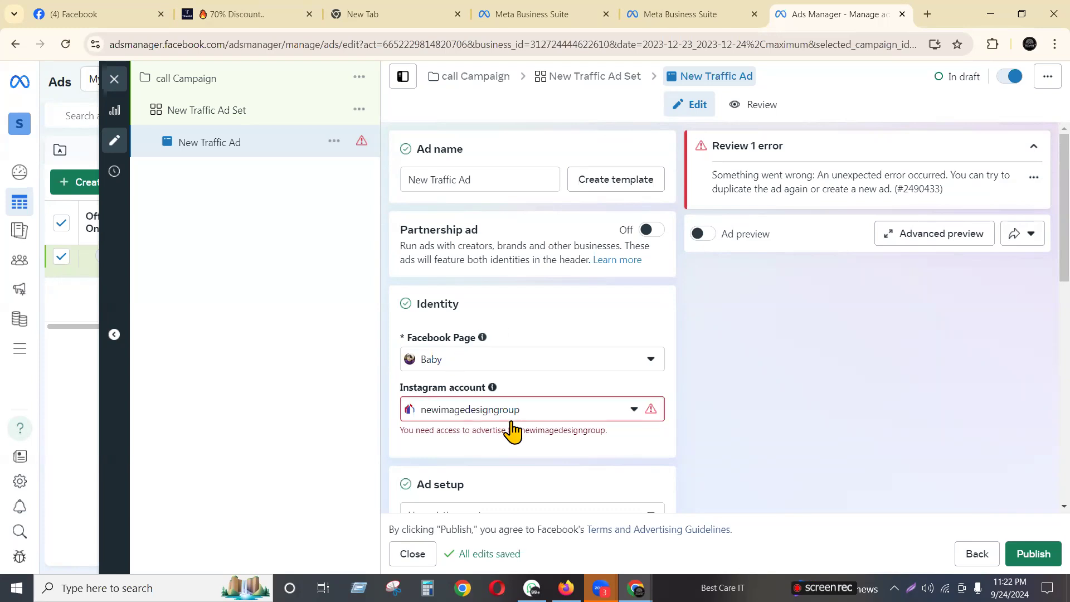
scroll(508, 432, down, 2)
click(485, 381)
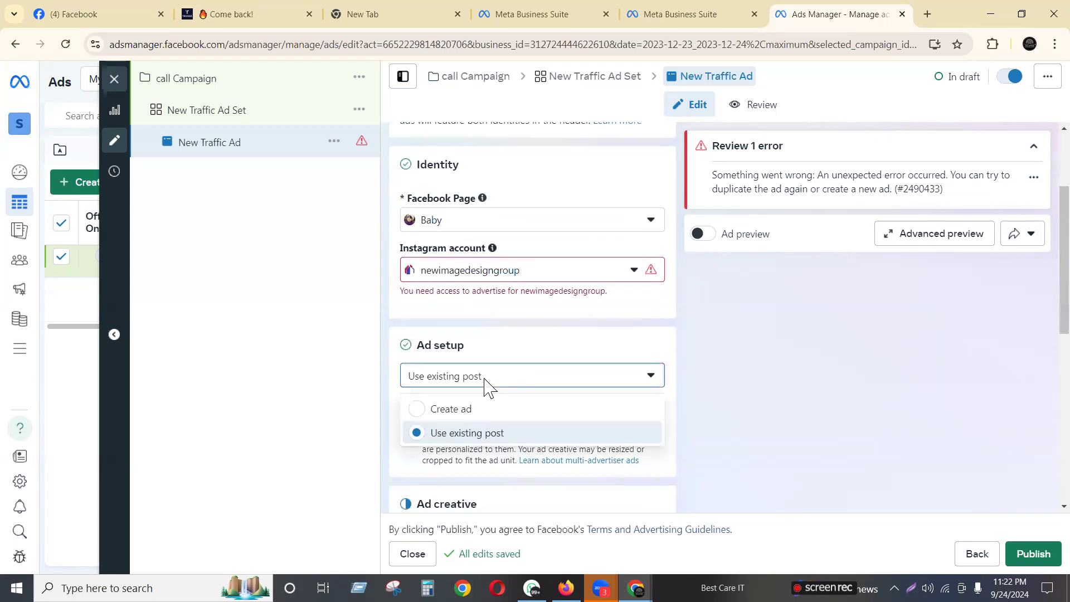
click(453, 413)
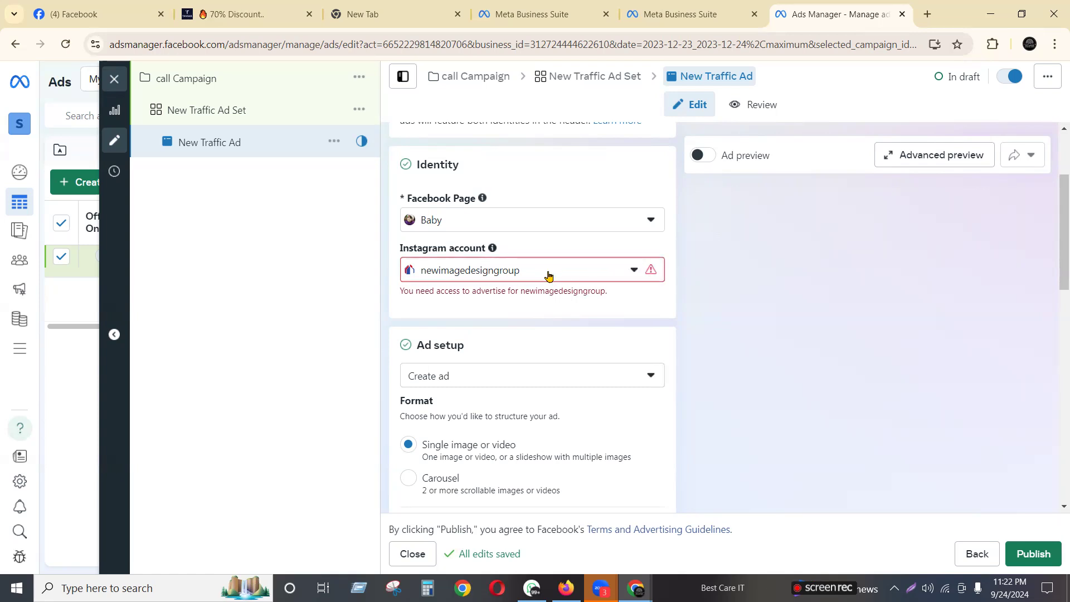
scroll(544, 373, down, 5)
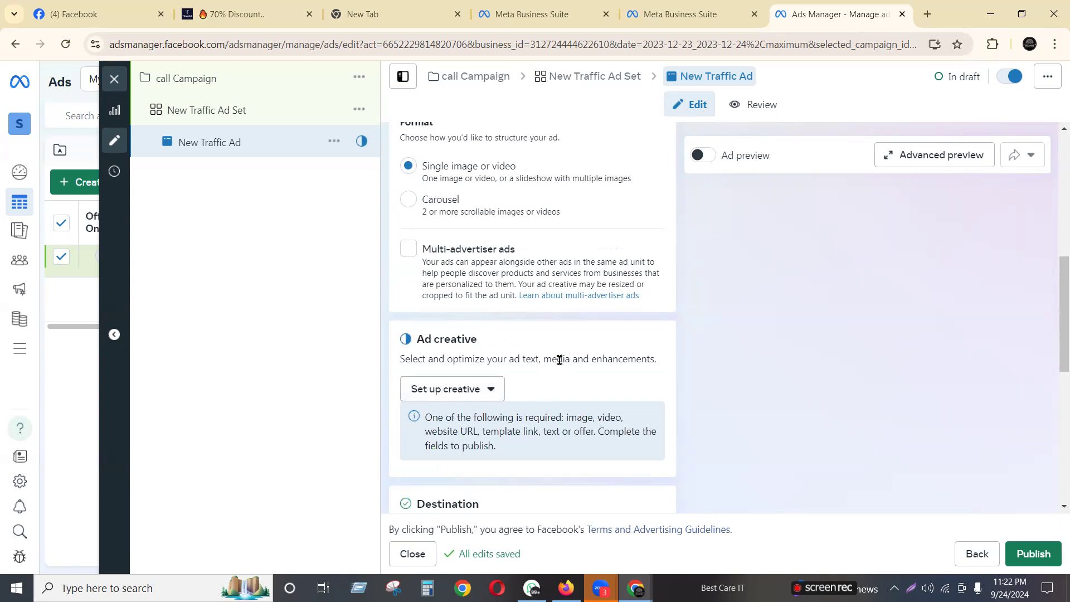
click(460, 389)
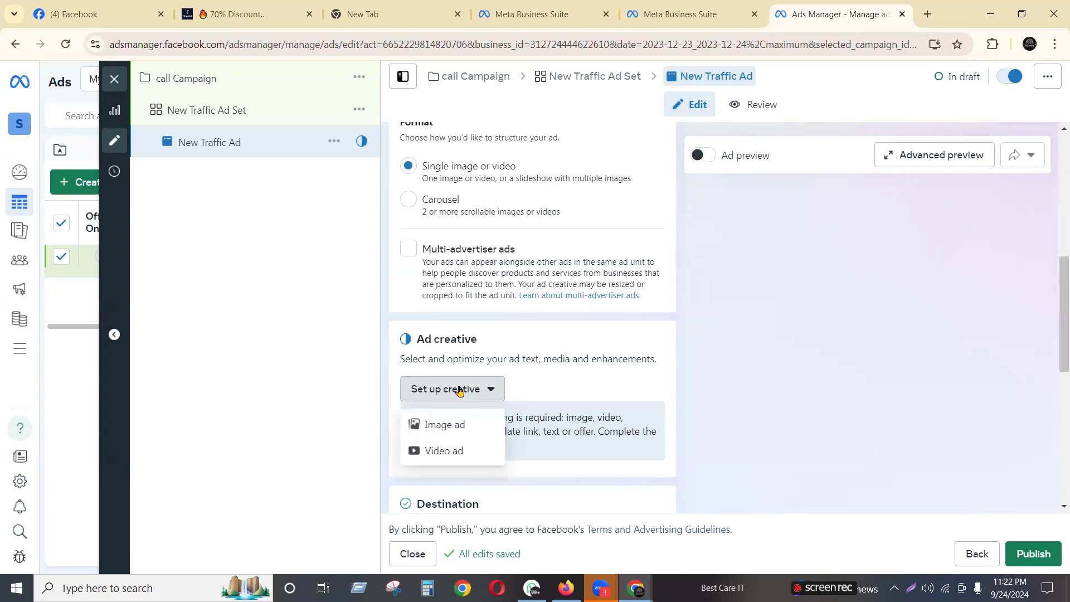
click(425, 292)
scroll(442, 310, up, 7)
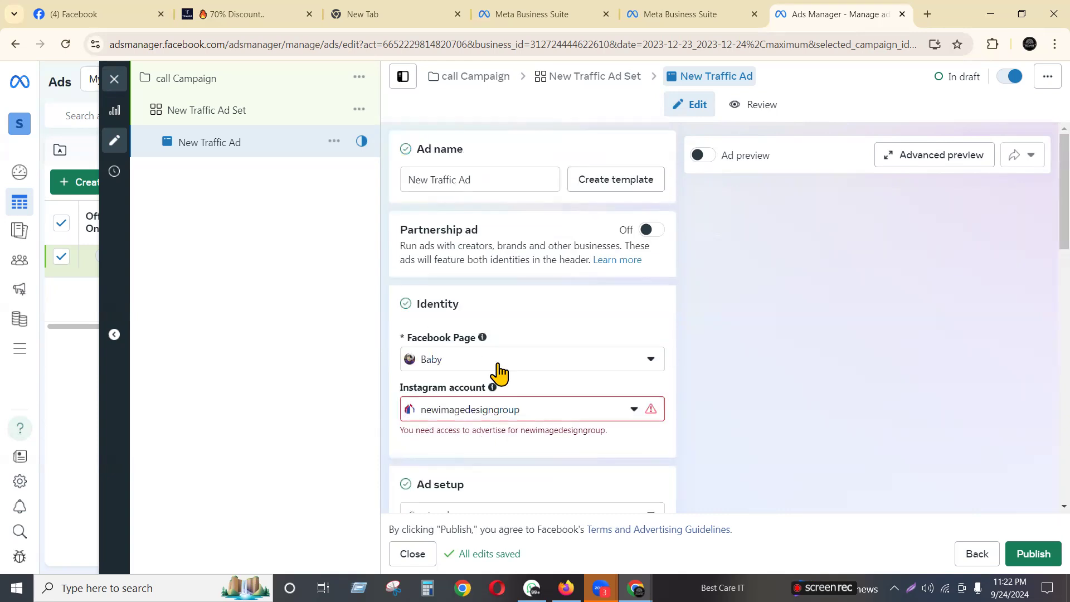
Check the Instagram account choices and review the call-now phone number field
click(623, 413)
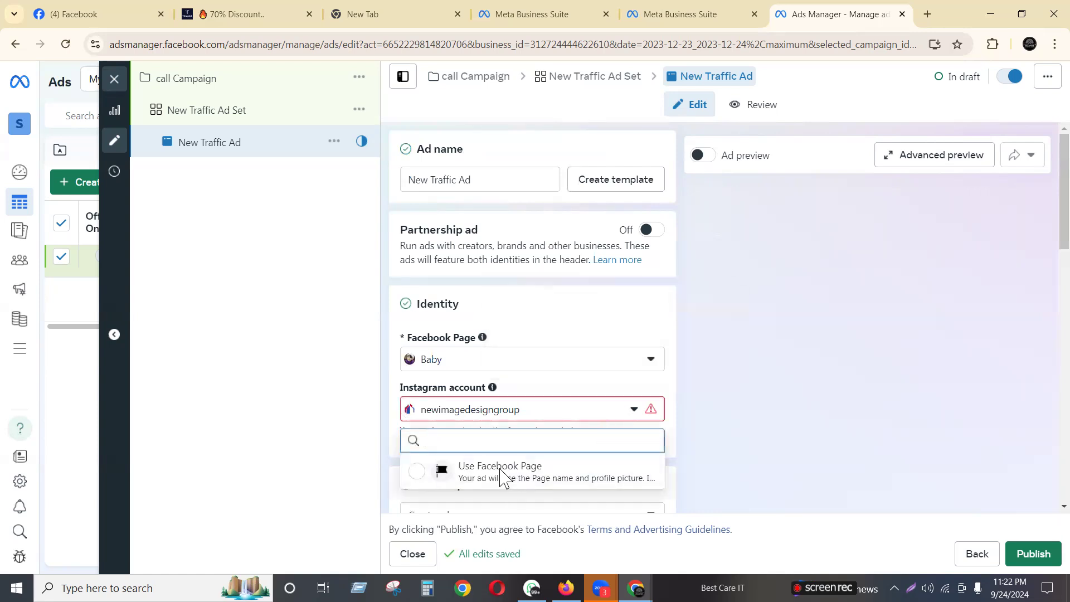
click(467, 415)
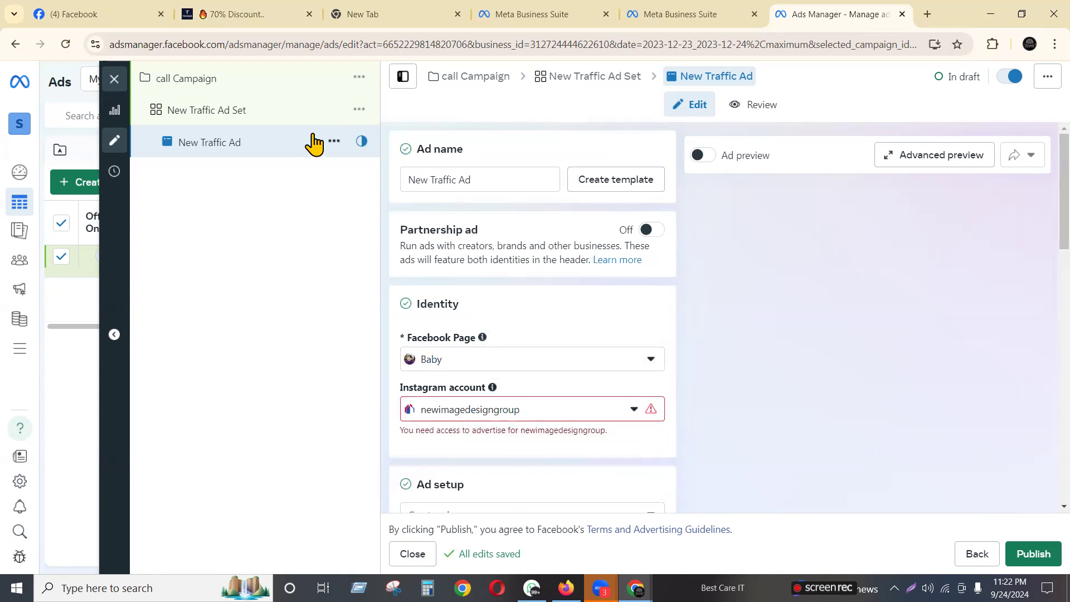
scroll(843, 316, down, 1)
scroll(843, 316, down, 10)
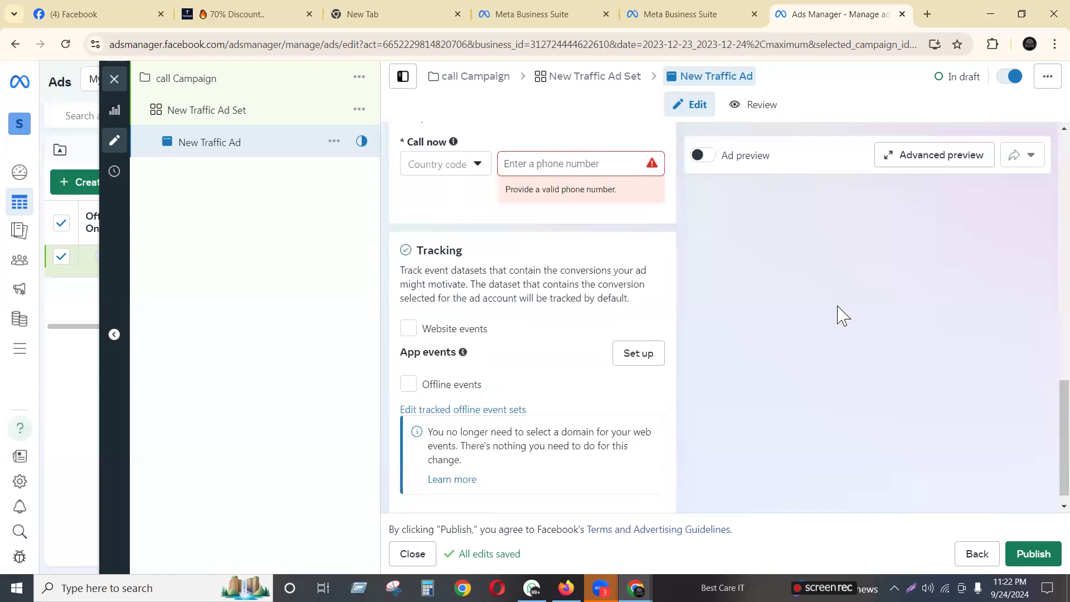
scroll(827, 316, up, 6)
scroll(826, 316, down, 8)
scroll(822, 349, up, 3)
scroll(821, 349, down, 3)
scroll(437, 282, up, 5)
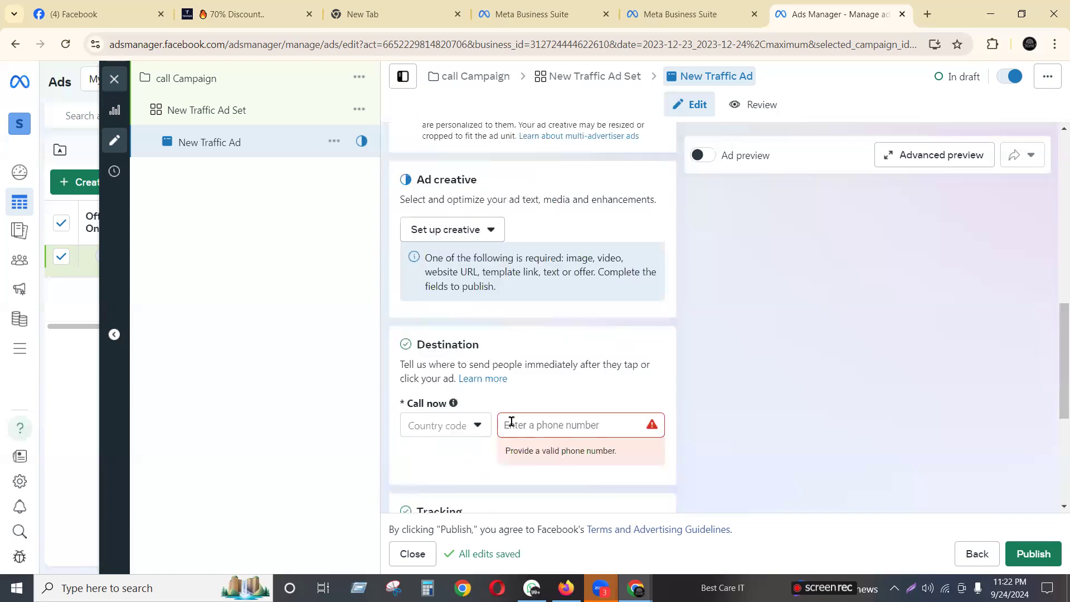
scroll(493, 344, up, 3)
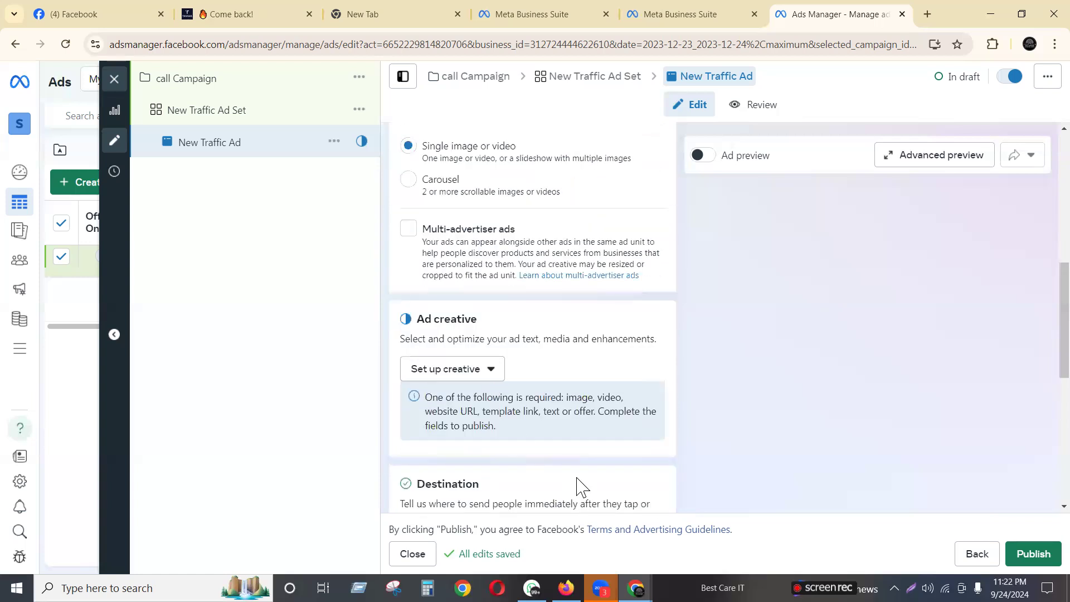
scroll(580, 504, down, 5)
click(548, 285)
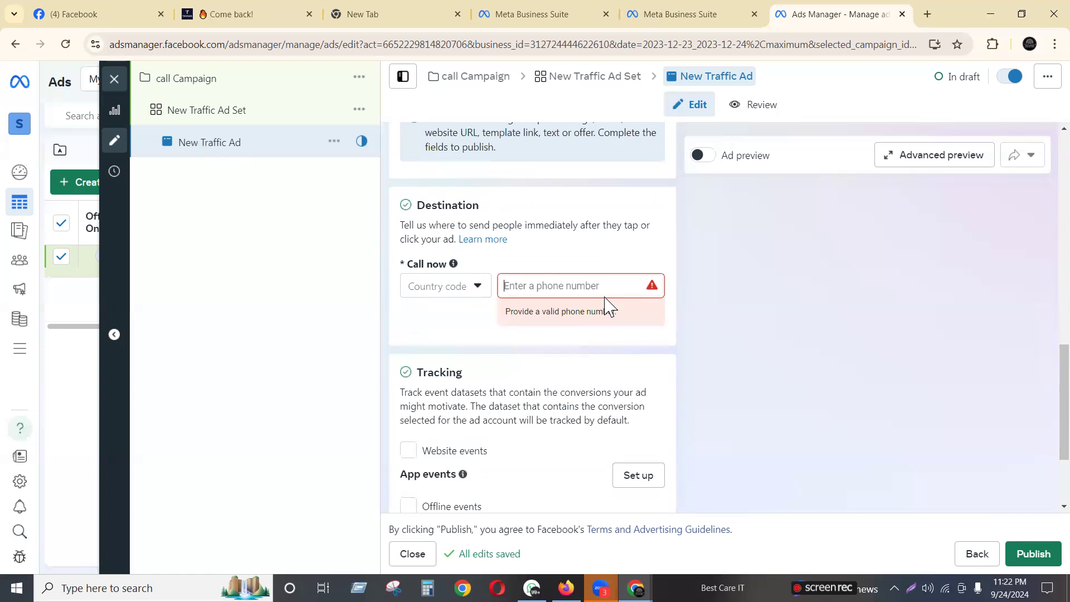
scroll(607, 305, up, 15)
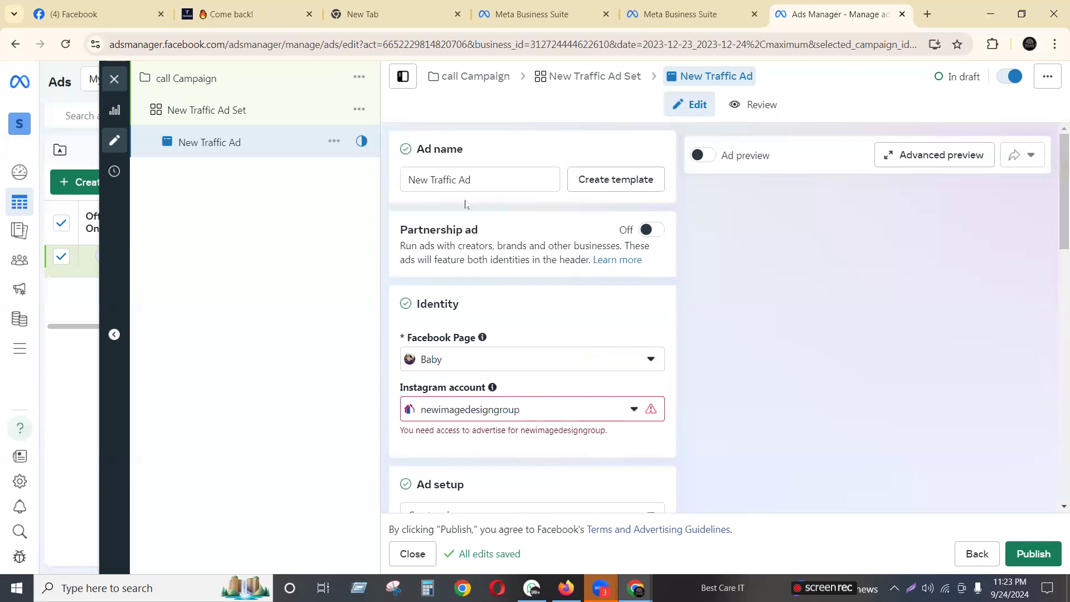
Switch the Facebook Page to Josim Fashion under the Personal page group
click(520, 361)
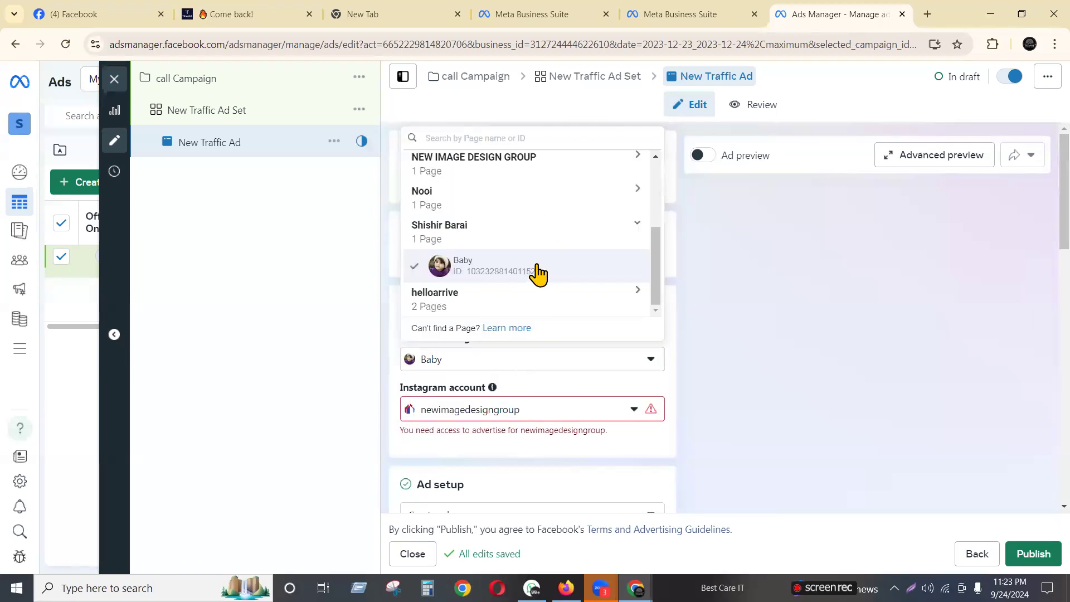
scroll(538, 273, up, 3)
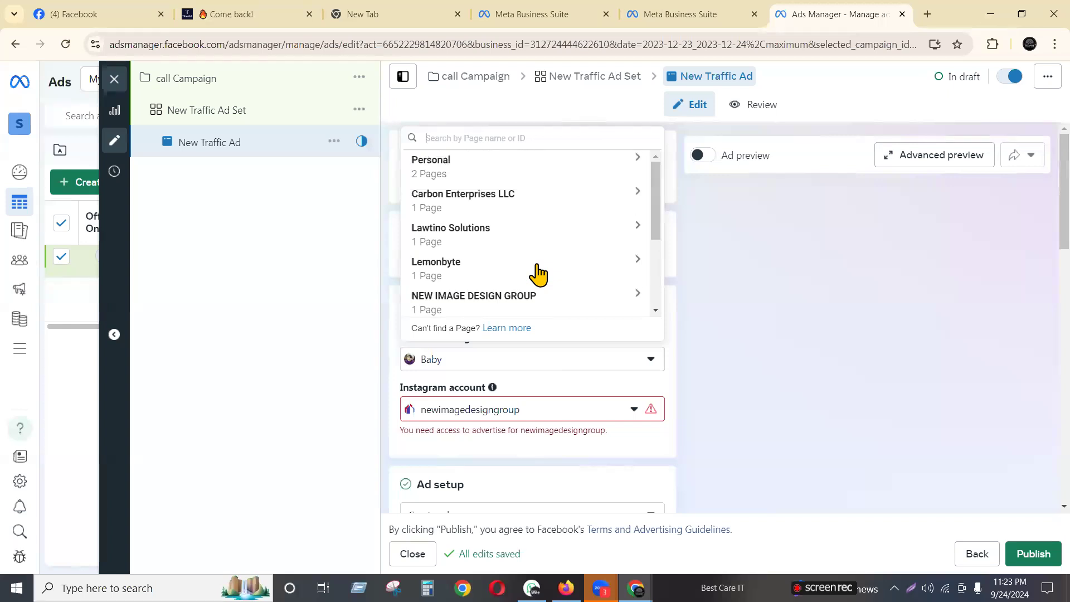
click(438, 213)
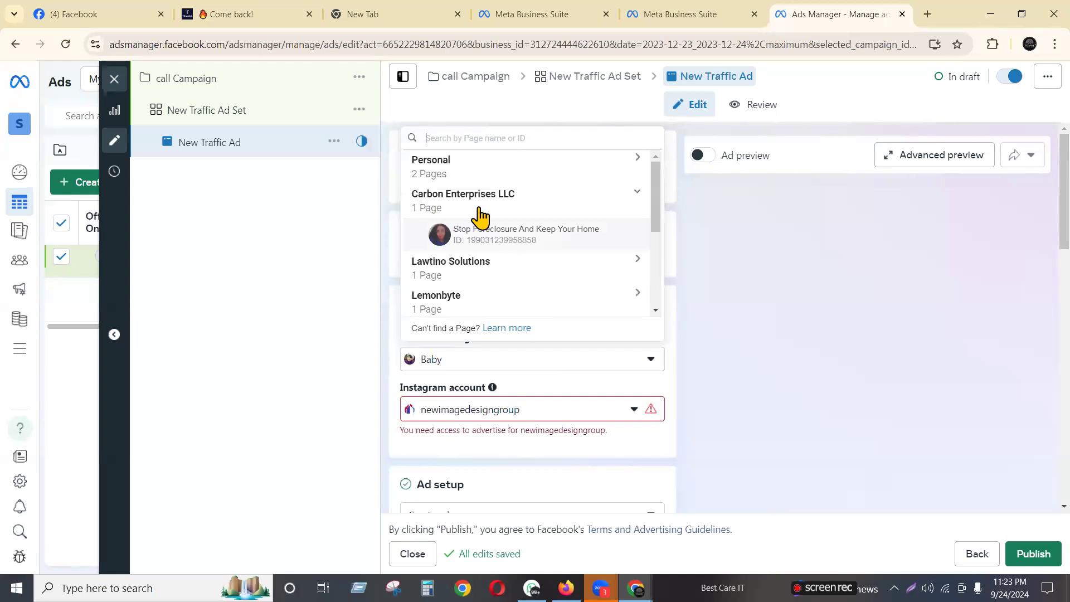
click(437, 166)
click(477, 201)
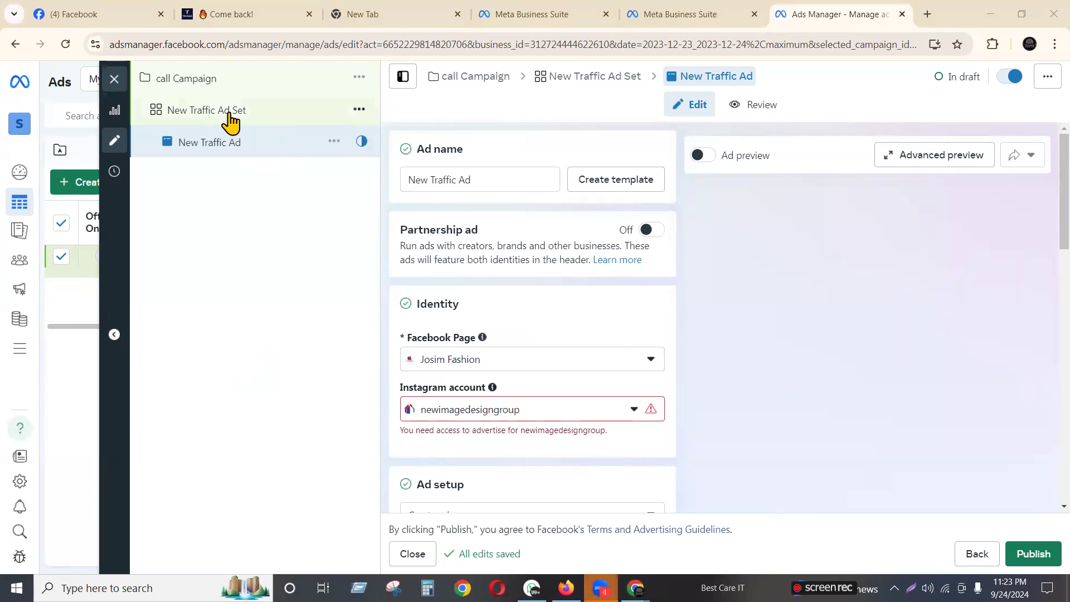
Review the New Traffic Ad Set's Budget & schedule start and end dates
click(213, 119)
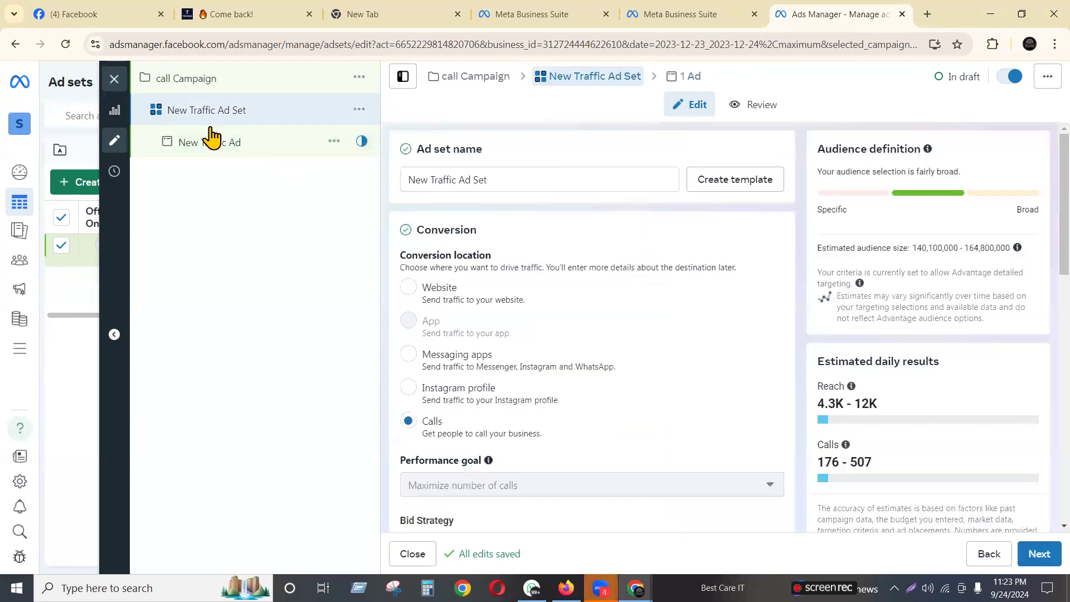
scroll(557, 370, down, 7)
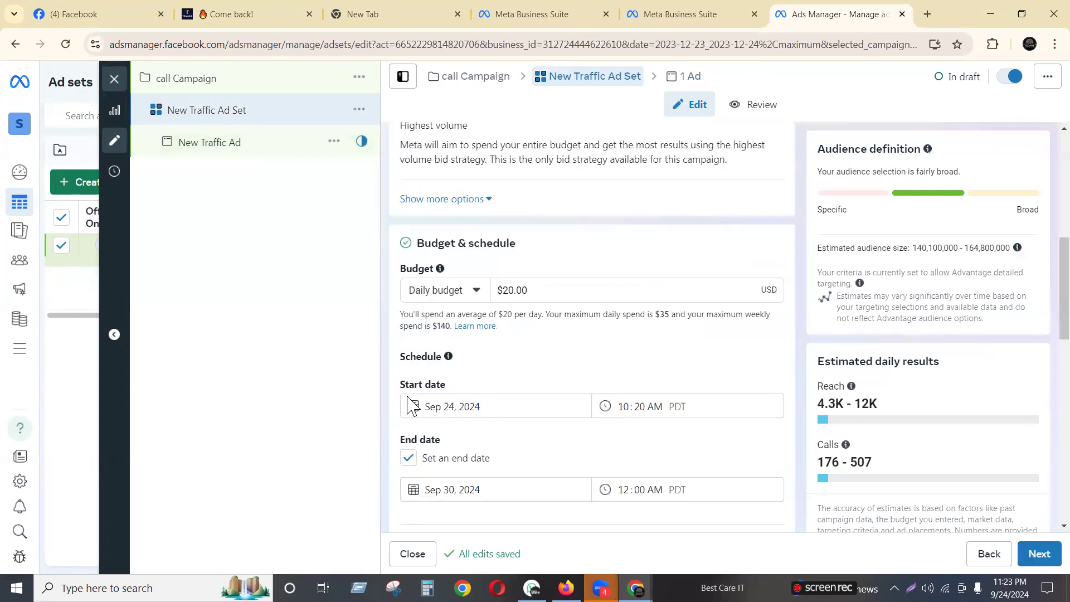
drag(400, 381, 755, 434)
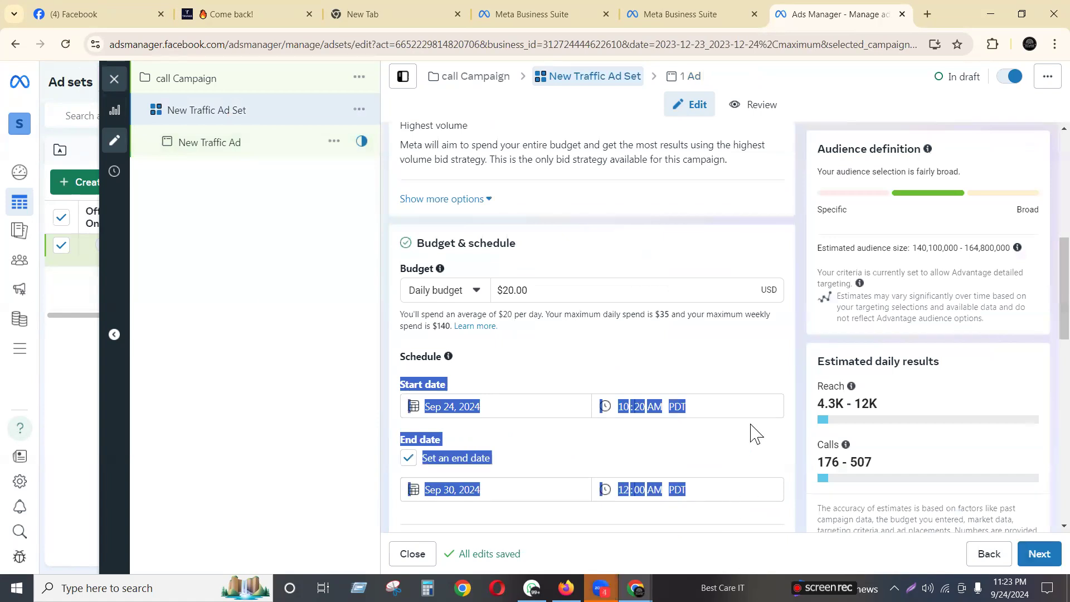
click(738, 363)
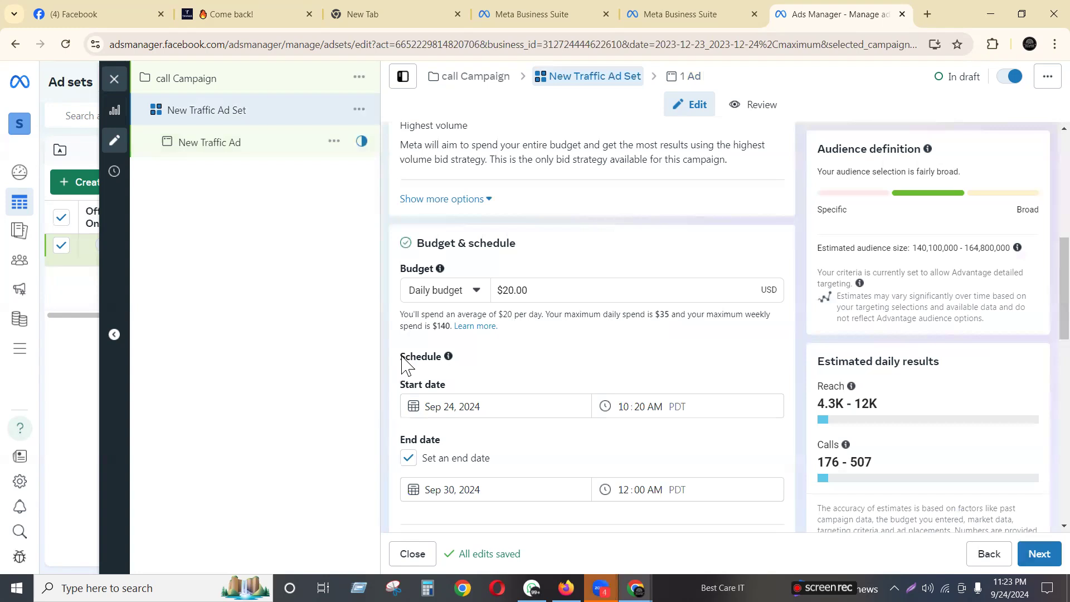
drag(402, 361, 470, 370)
click(742, 366)
Set the New Traffic Ad's Ad setup to Use existing post and view the multi-advertiser ads help
click(222, 146)
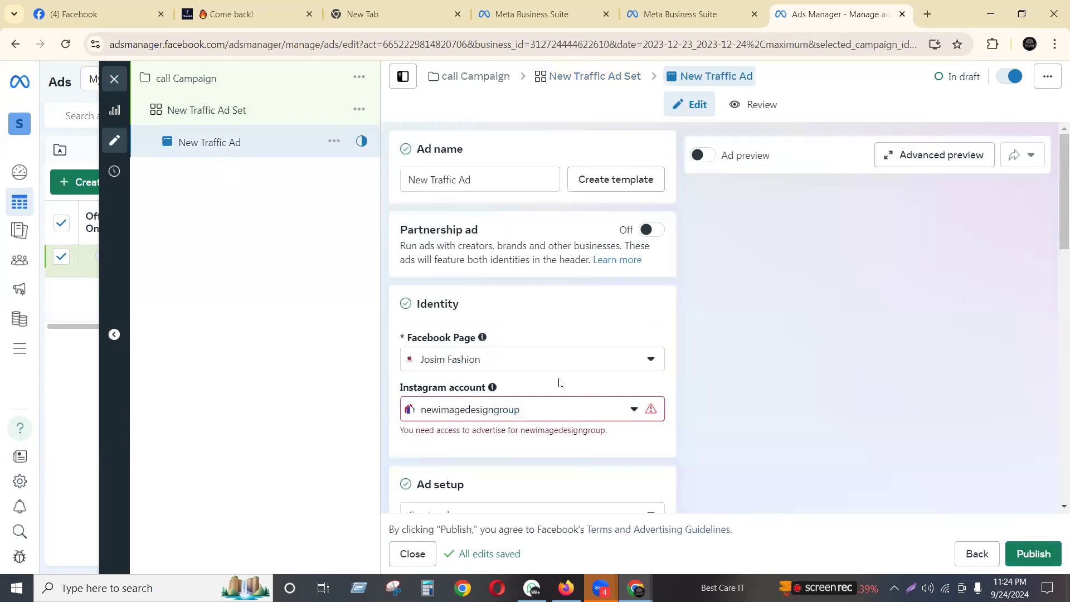
scroll(557, 383, down, 5)
scroll(557, 384, down, 3)
scroll(557, 385, down, 3)
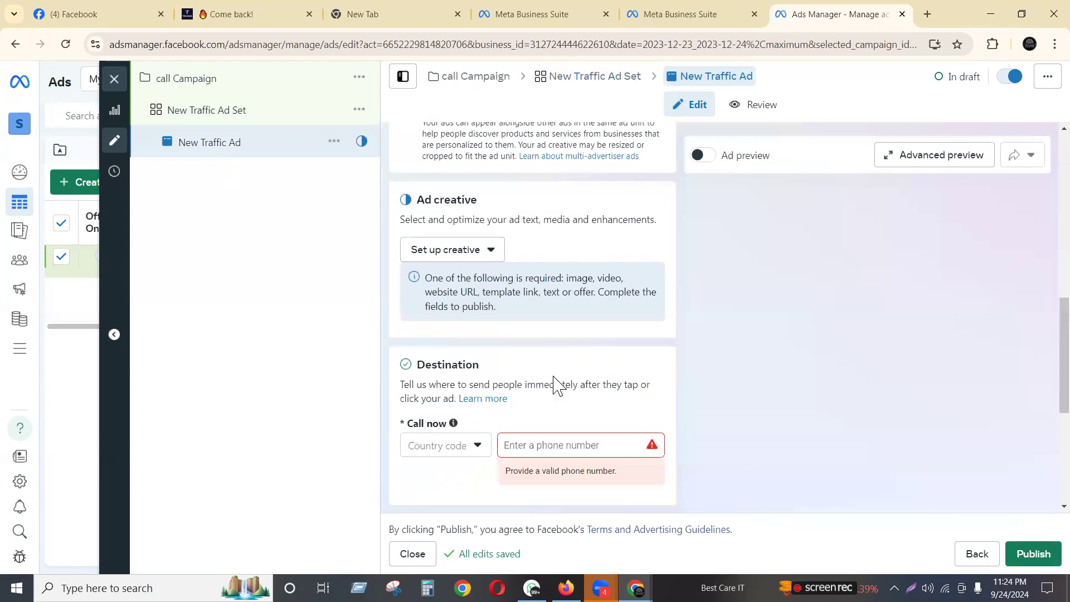
scroll(640, 356, up, 5)
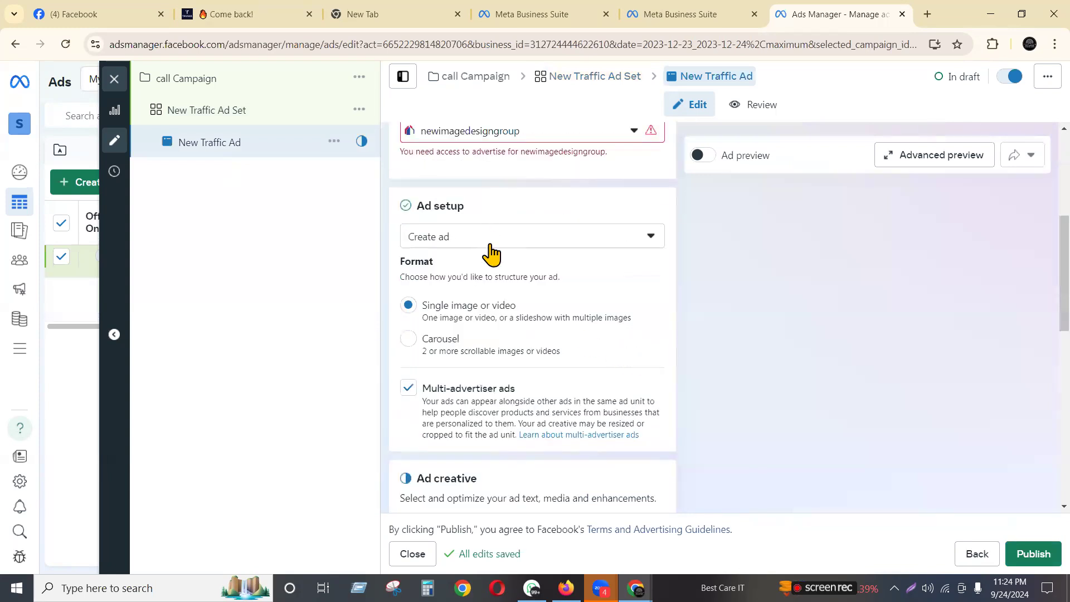
click(483, 244)
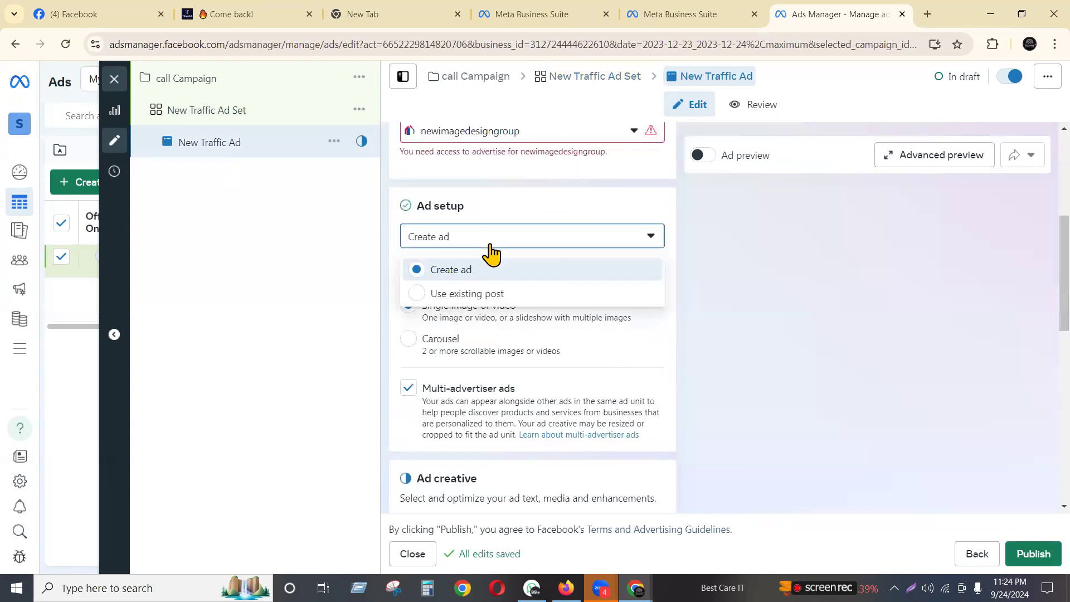
click(661, 290)
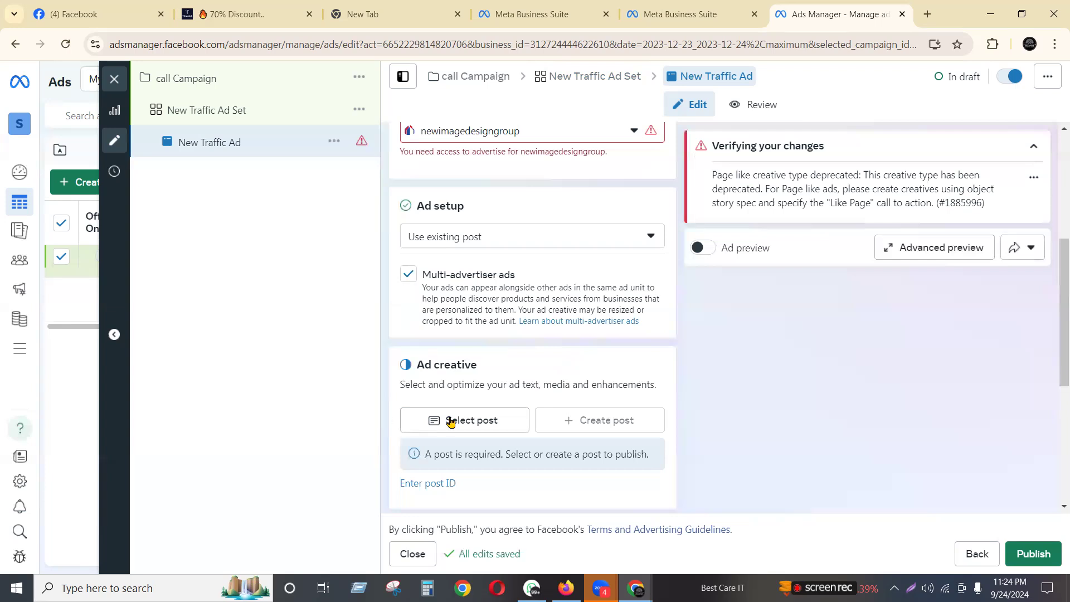
click(568, 322)
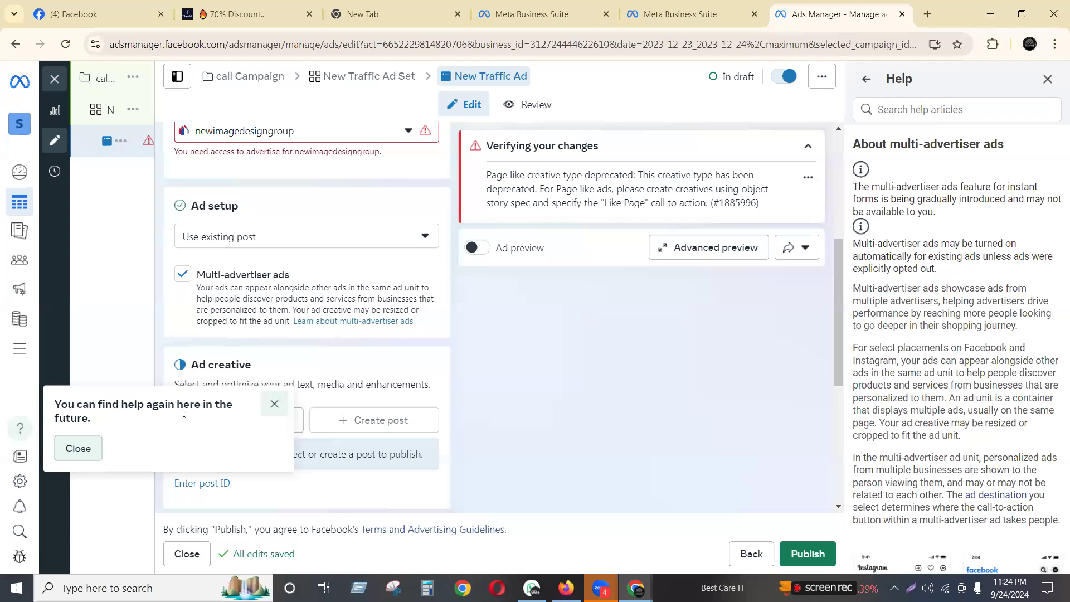
Dismiss the help reminder popup and close the Help panel
click(272, 405)
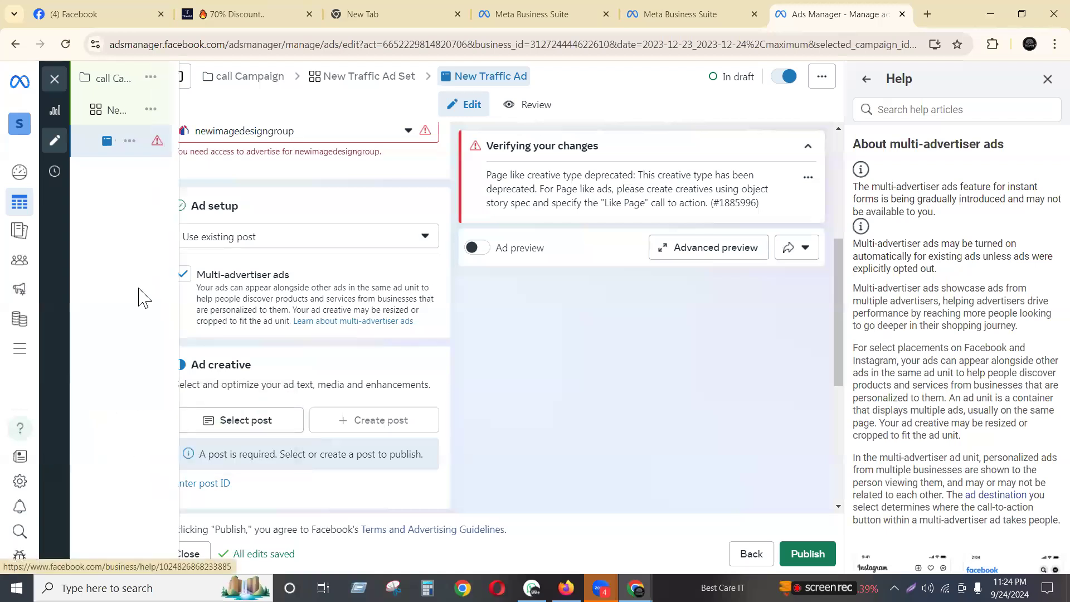
click(1047, 80)
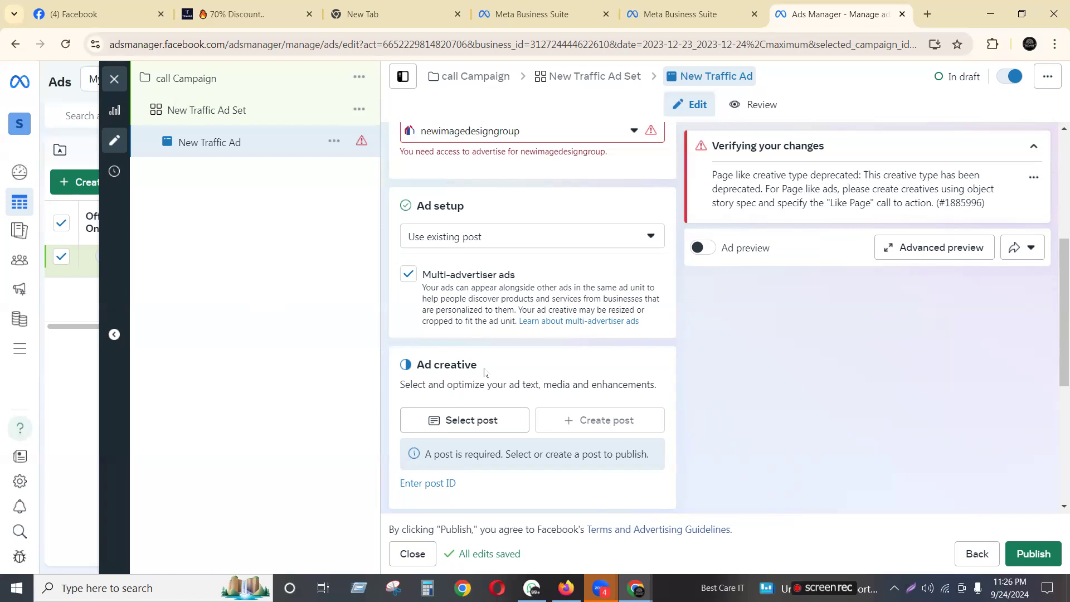
scroll(749, 341, down, 5)
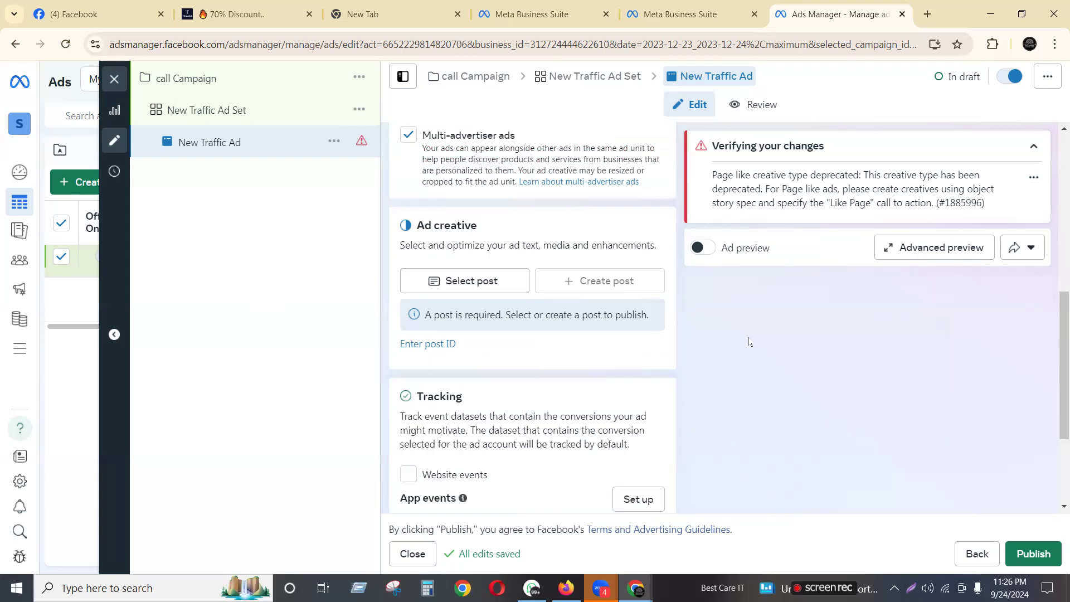
scroll(749, 342, up, 10)
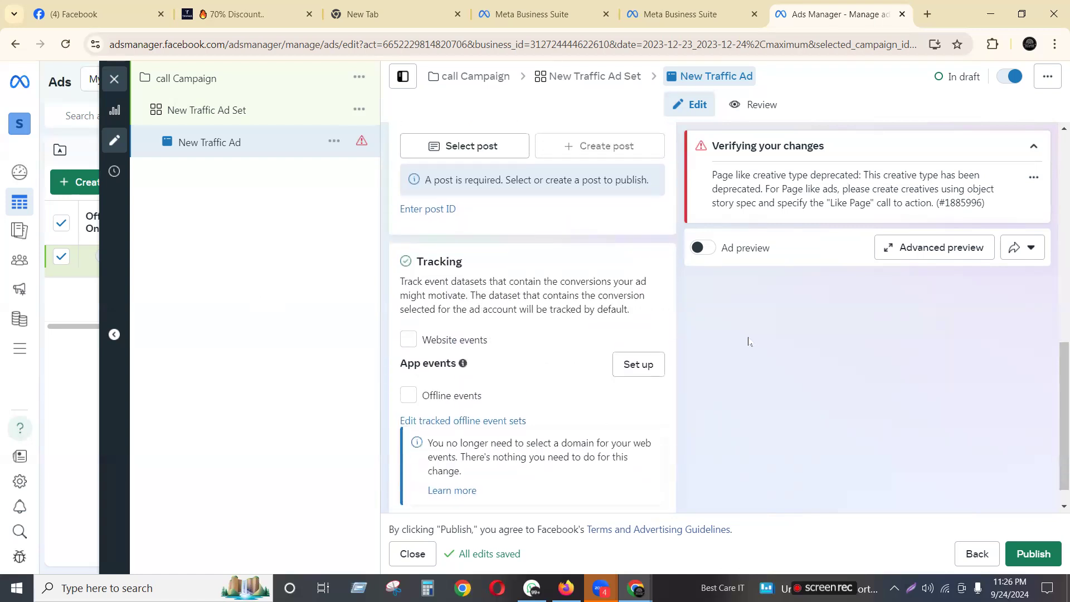